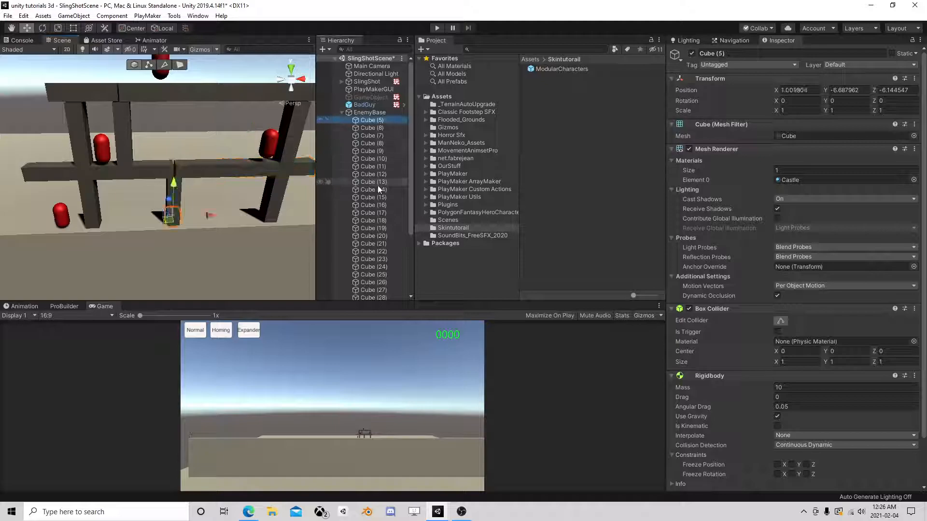
# - Select the EnemyBase cubes from Cube (5) to Cube (4) and tag them Block
pyautogui.keyDown('shift'); pyautogui.click(379, 242); pyautogui.keyUp('shift')
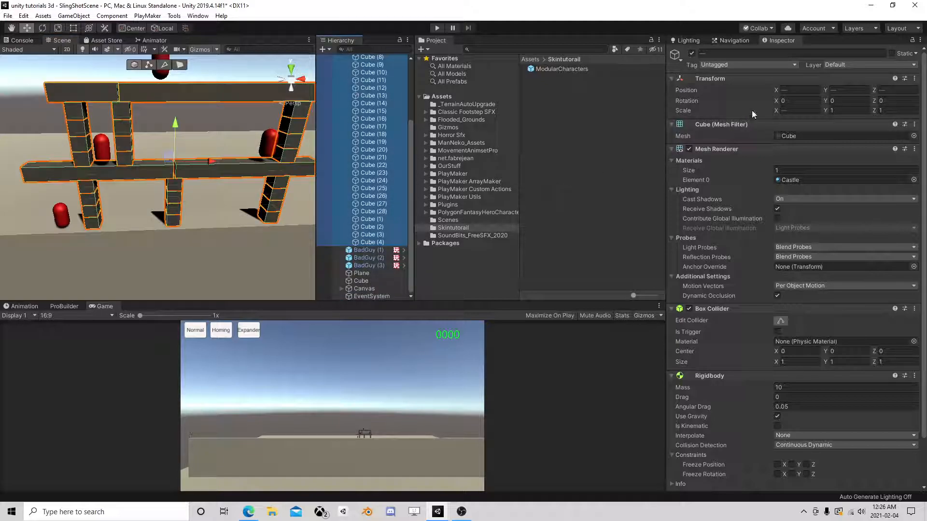
pyautogui.click(735, 65)
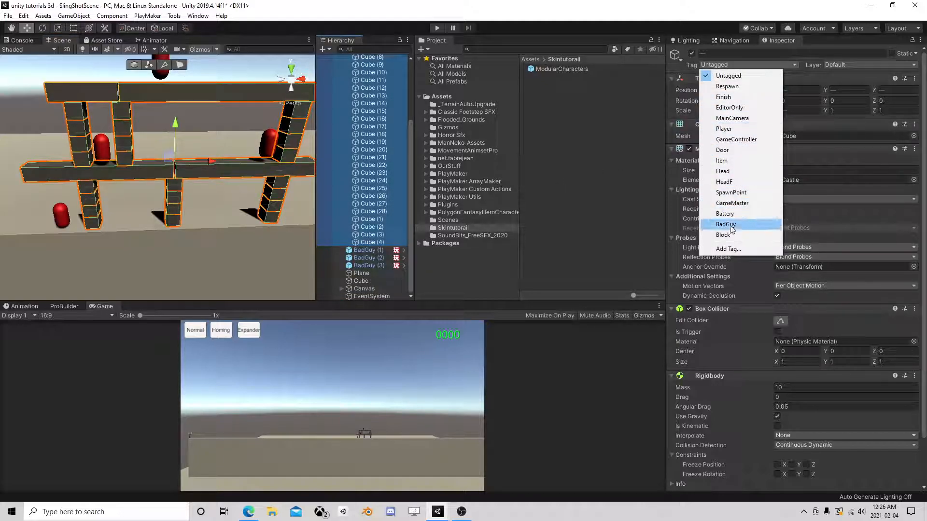
pyautogui.click(749, 234)
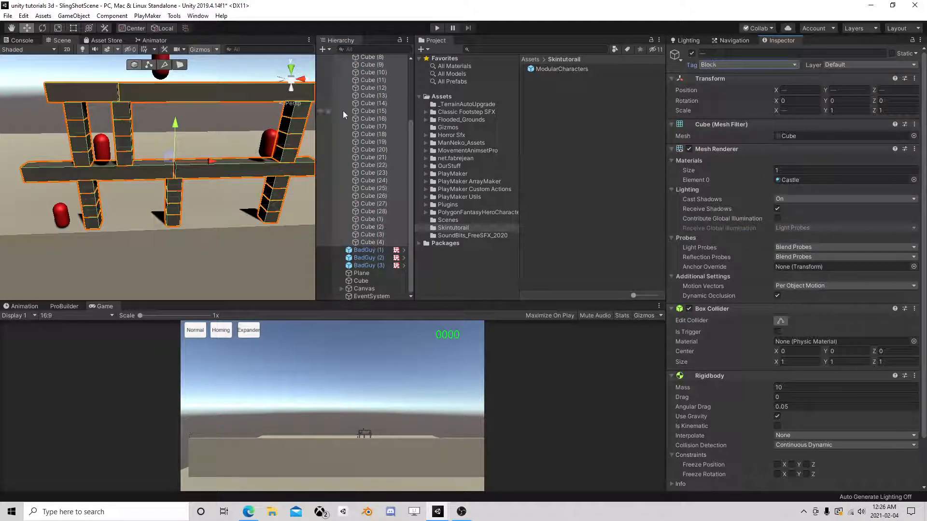
# - Reselect all EnemyBase cubes and enable Rigidbody Freeze Position Z on them
pyautogui.scroll(4, 231, 170)
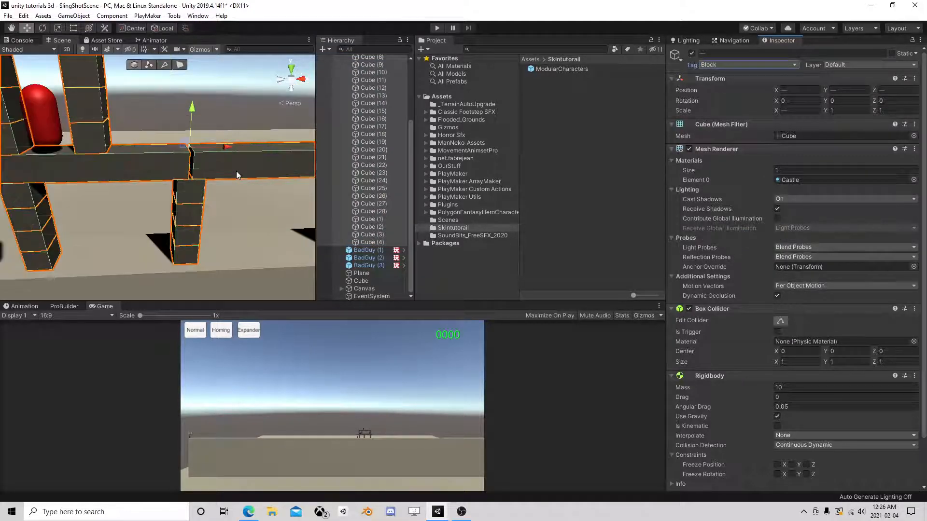
pyautogui.scroll(-4, 237, 173)
pyautogui.scroll(4, 199, 196)
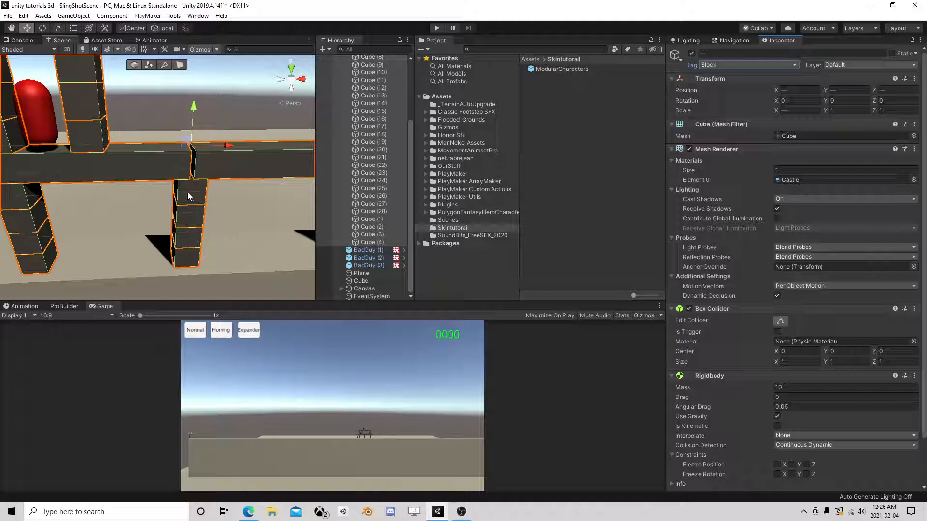
pyautogui.click(188, 193)
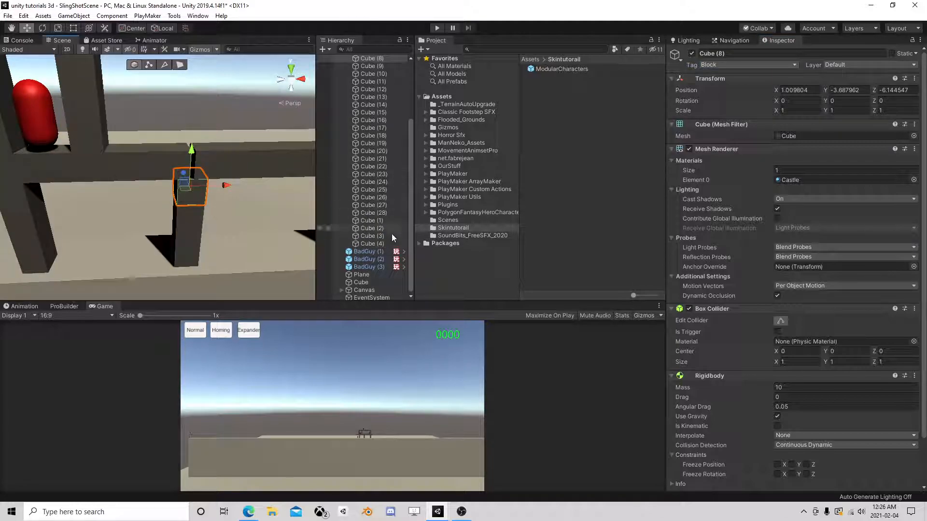
pyautogui.click(378, 244)
pyautogui.scroll(5, 377, 207)
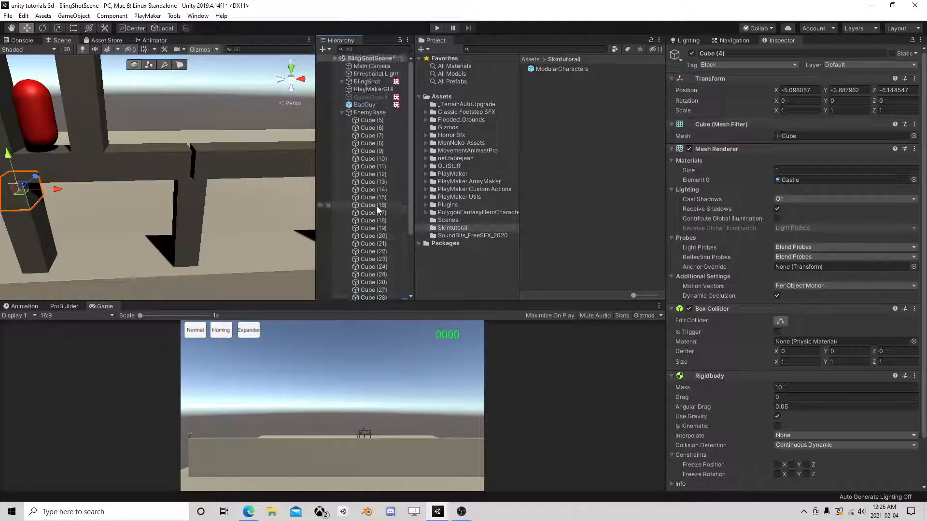
pyautogui.keyDown('shift'); pyautogui.click(364, 120); pyautogui.keyUp('shift')
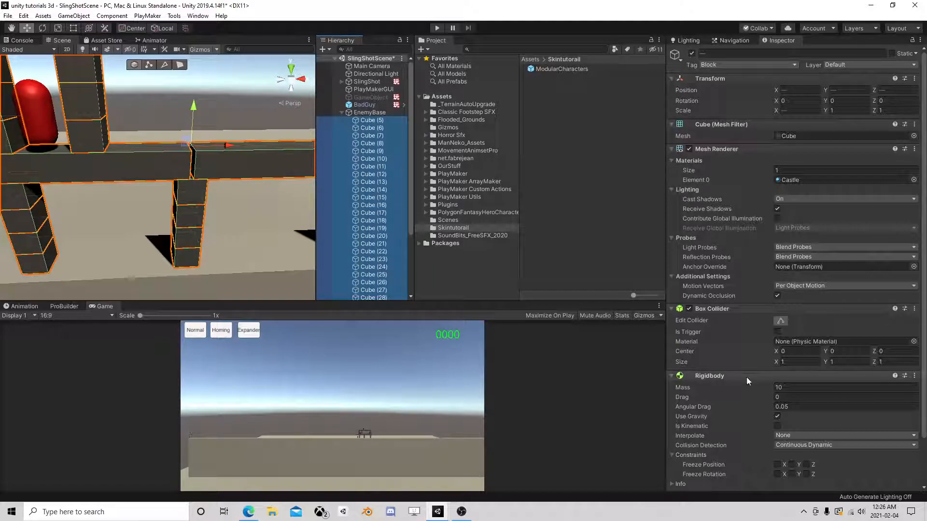
pyautogui.scroll(-3, 748, 369)
pyautogui.click(807, 413)
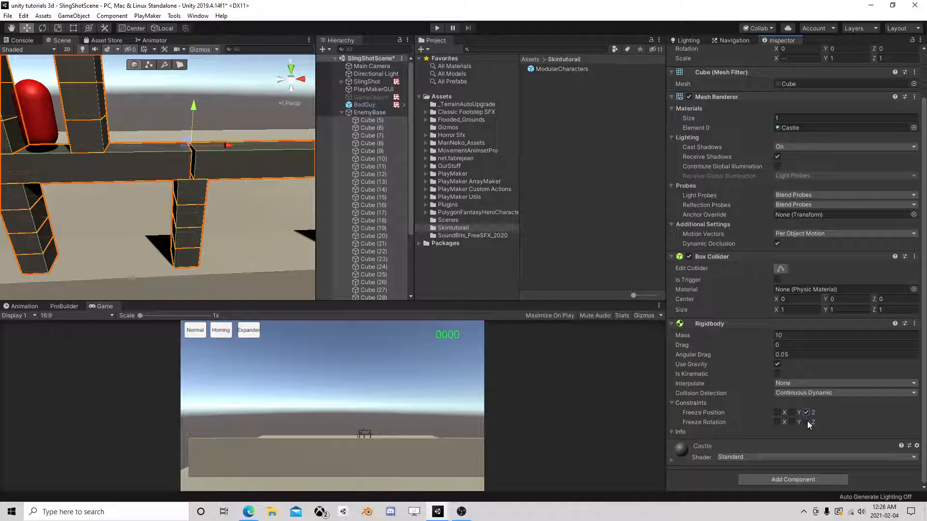
pyautogui.scroll(-5, 208, 130)
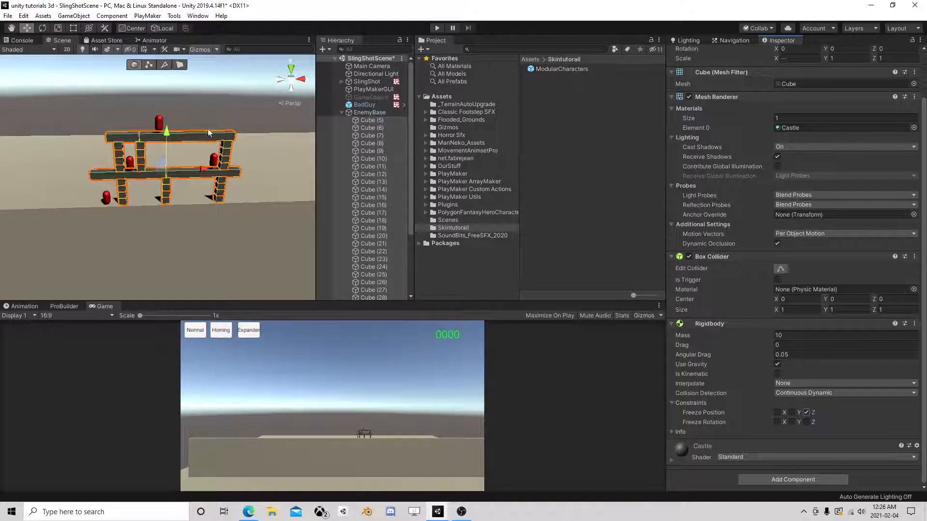
pyautogui.click(440, 29)
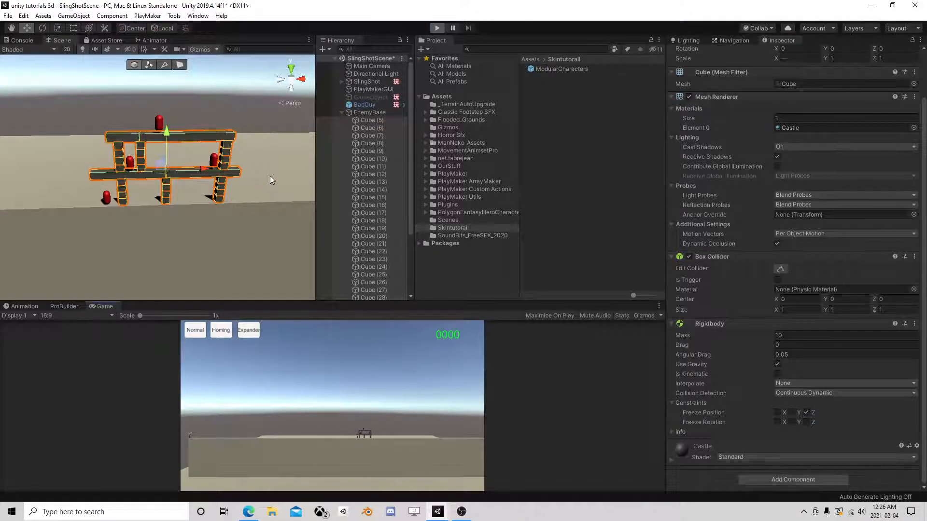
pyautogui.scroll(3, 202, 198)
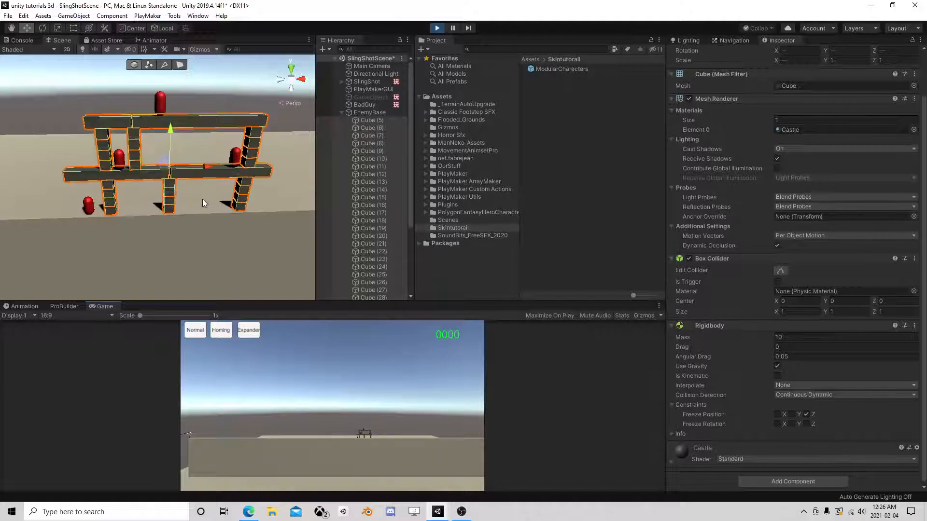
pyautogui.click(260, 171)
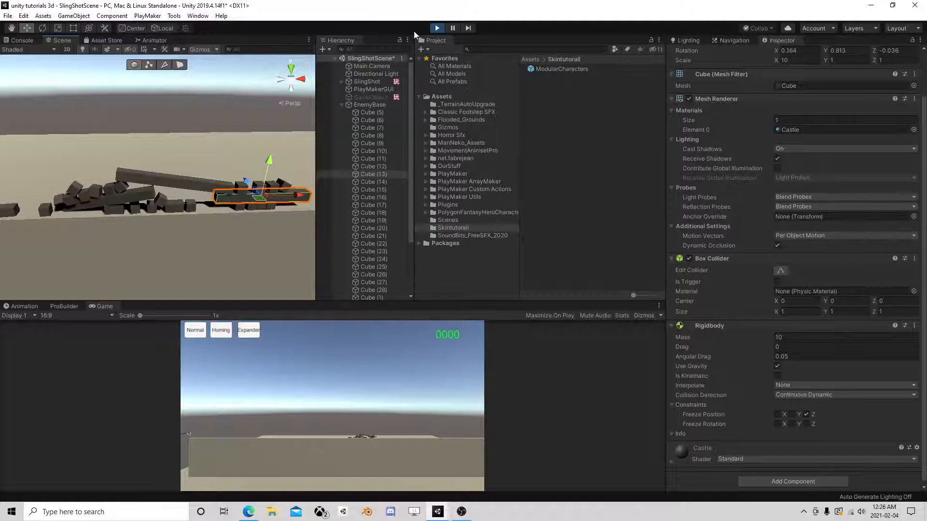
pyautogui.click(437, 29)
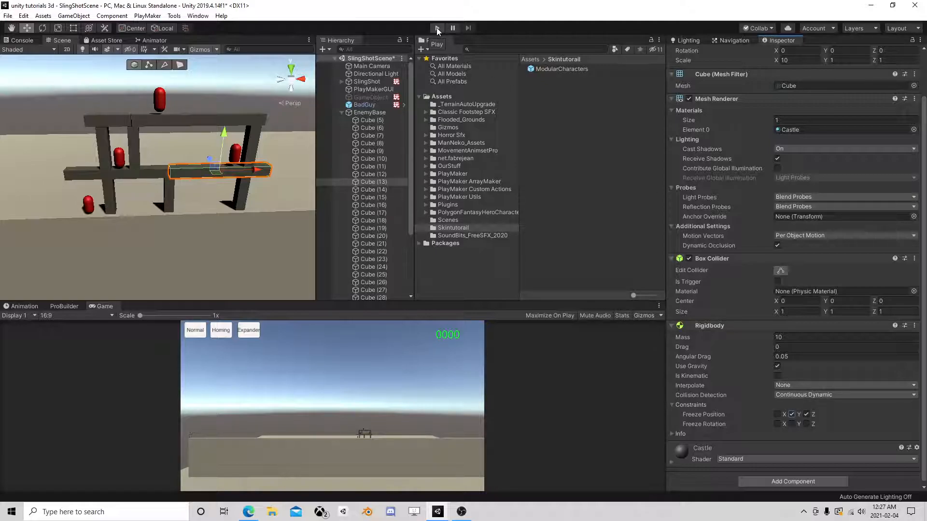
# - Toggle Freeze Position Y on Cube (13)'s Rigidbody, then run and stop another play test
pyautogui.click(793, 415)
pyautogui.click(436, 28)
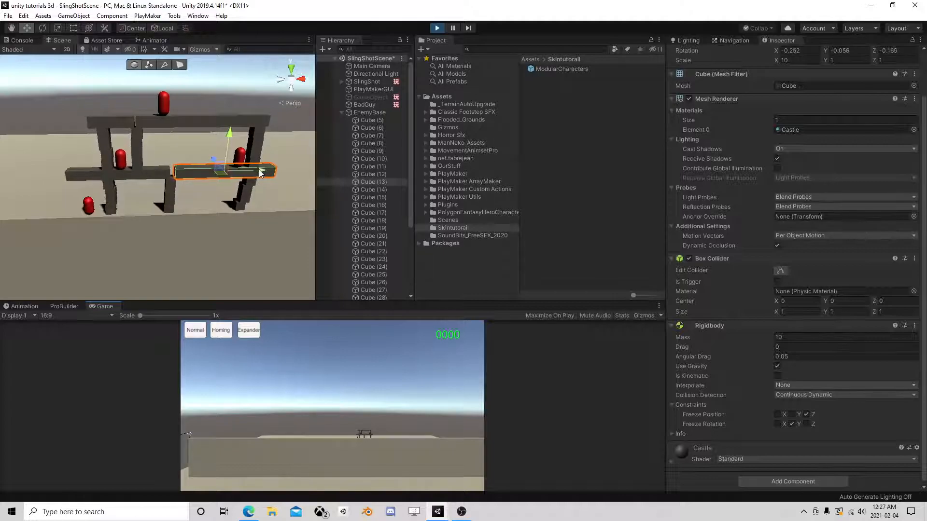
pyautogui.click(437, 28)
pyautogui.moveTo(254, 192)
pyautogui.mouseDown(button='middle')
pyautogui.moveTo(240, 192)
pyautogui.moveTo(271, 195)
pyautogui.mouseUp(button='middle')
pyautogui.click(342, 112)
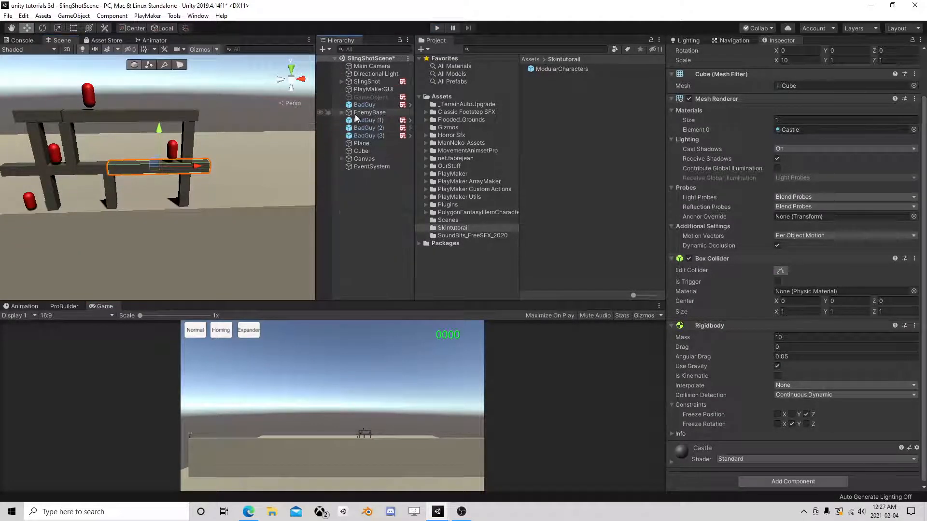
# - Duplicate plank Cube (11) as Cube (29) at X 12.31 and remove its Rigidbody
pyautogui.click(85, 18)
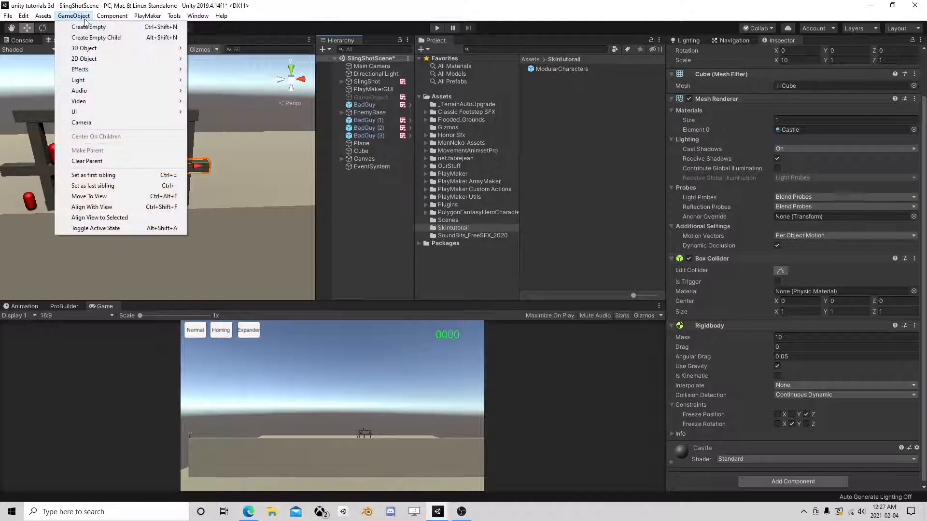
pyautogui.moveTo(92, 48)
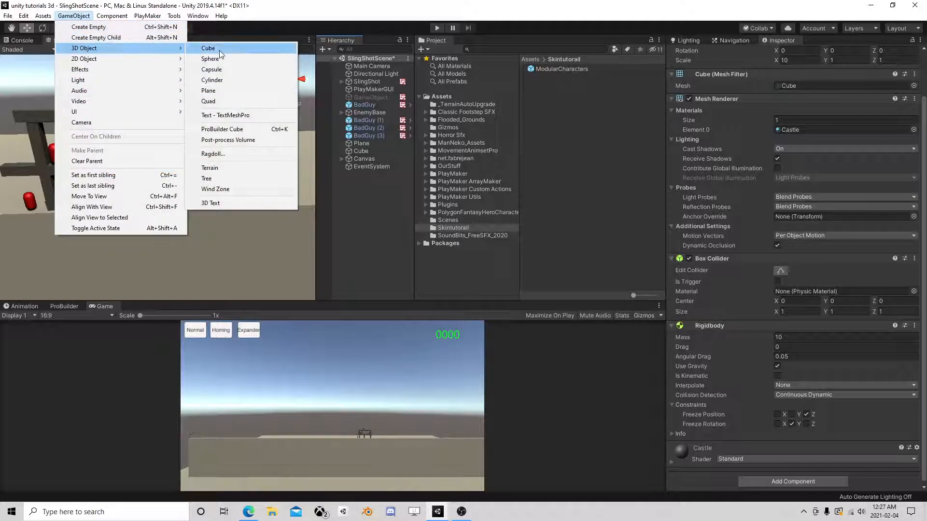
pyautogui.click(367, 143)
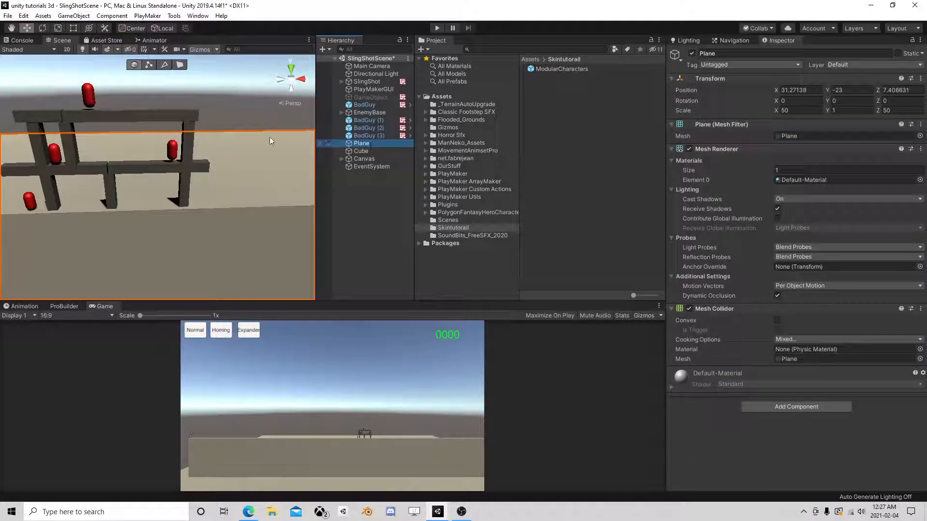
pyautogui.click(187, 194)
pyautogui.hotkey('ctrl', 'd')
pyautogui.moveTo(216, 187); pyautogui.dragTo(254, 181)
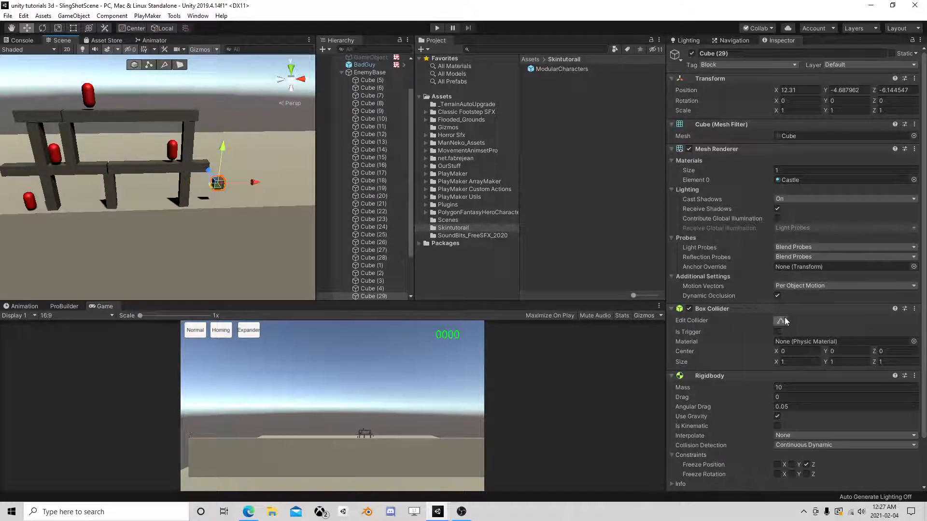
pyautogui.rightClick(722, 375)
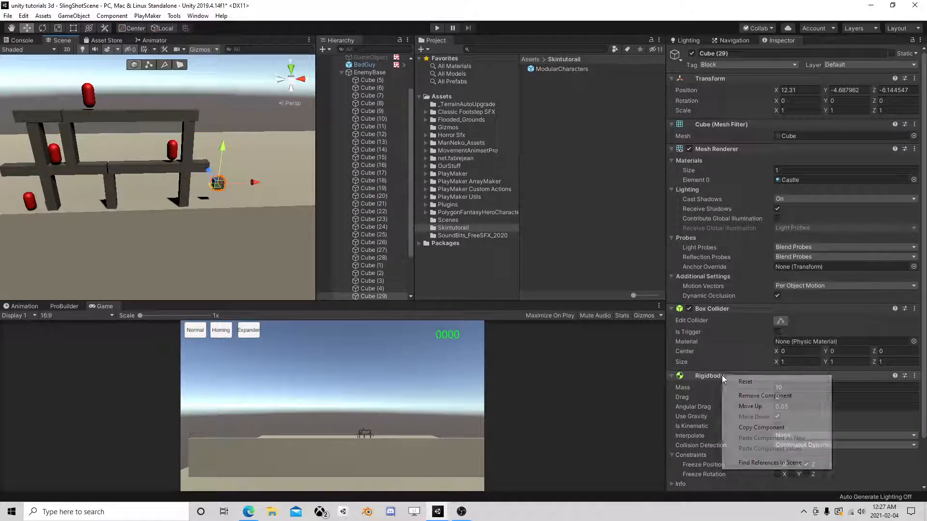
pyautogui.click(769, 390)
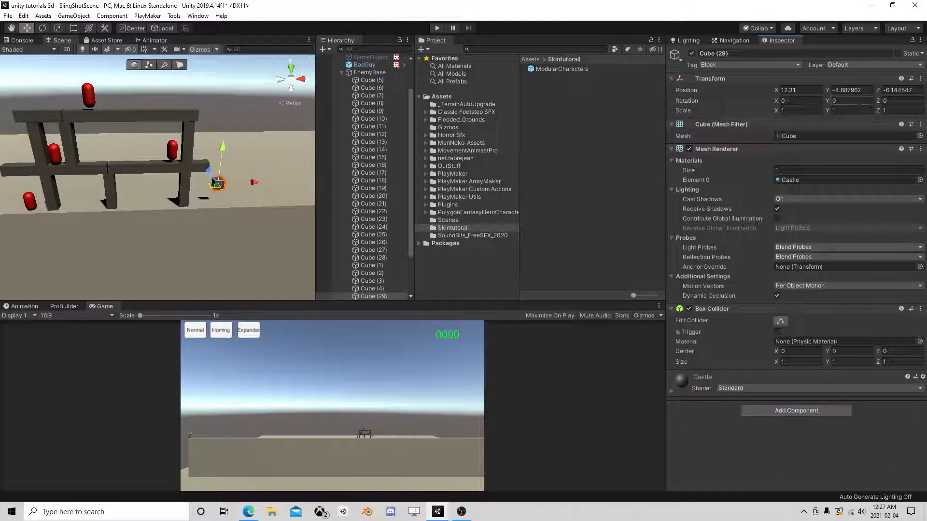
# - Scale Cube (29) to Y 10 and stand it as a pillar at X 11.66
pyautogui.click(834, 110)
pyautogui.write('10')
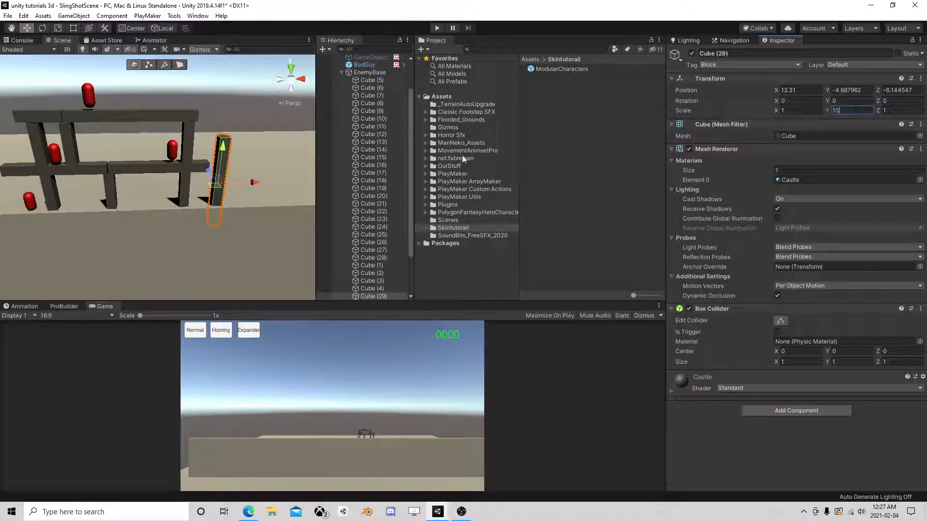
pyautogui.moveTo(220, 161); pyautogui.dragTo(221, 135)
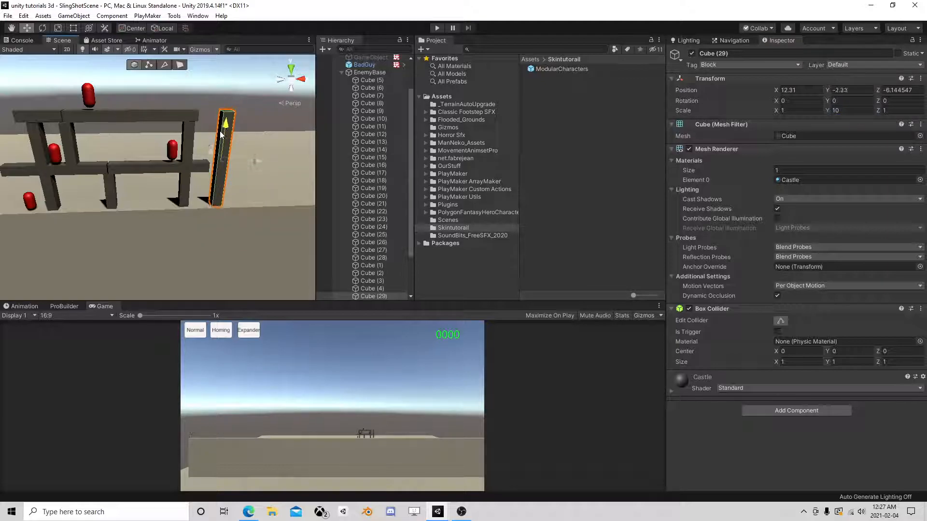
pyautogui.moveTo(262, 158); pyautogui.dragTo(256, 164)
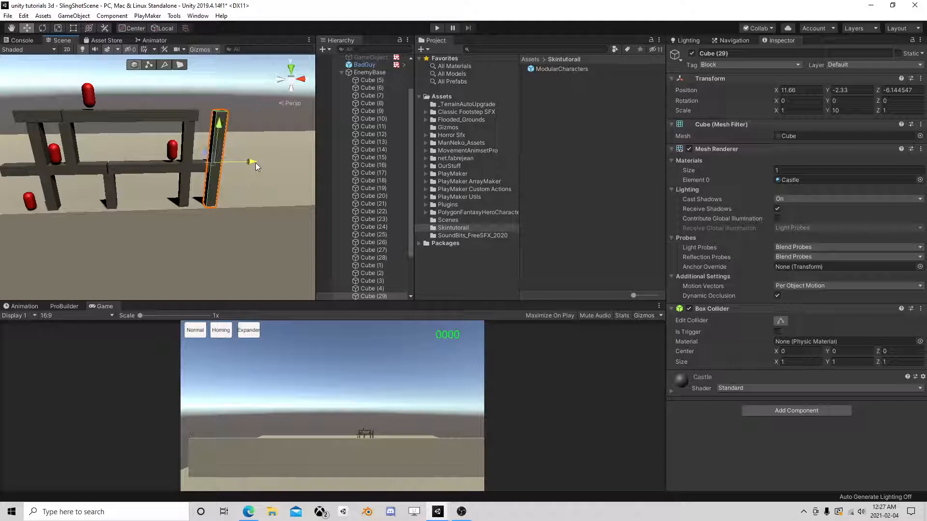
pyautogui.scroll(-2, 256, 163)
# - Duplicate the pillar as Cube (30) and place it on the left at X -9.67
pyautogui.hotkey('ctrl', 'd')
pyautogui.moveTo(242, 165); pyautogui.dragTo(77, 169)
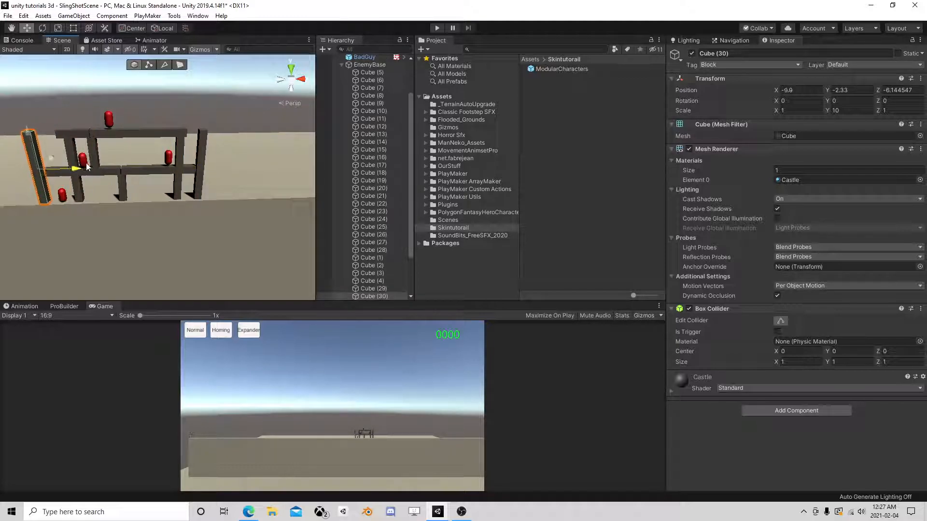
pyautogui.moveTo(94, 176); pyautogui.dragTo(115, 177, button='middle')
pyautogui.scroll(4, 115, 178)
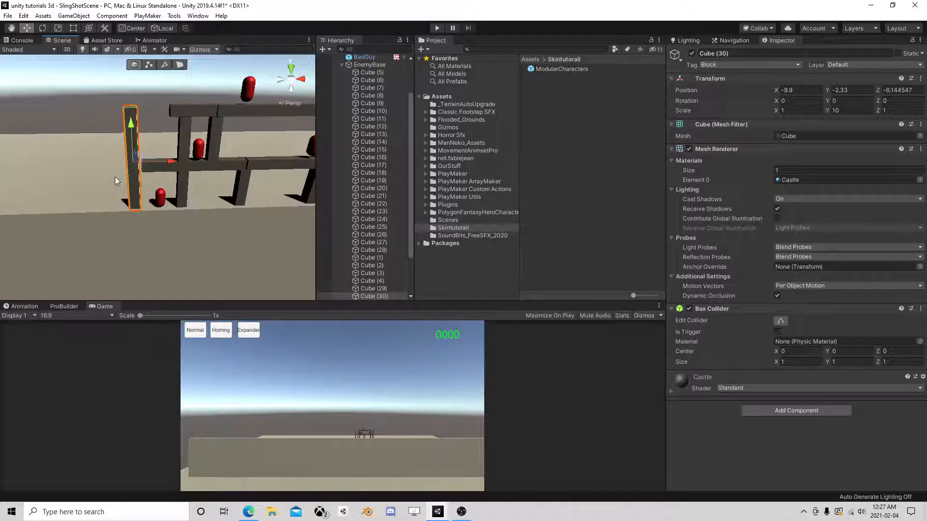
pyautogui.moveTo(156, 154); pyautogui.dragTo(163, 156)
pyautogui.scroll(-4, 163, 155)
pyautogui.moveTo(219, 163)
pyautogui.mouseDown(button='middle')
pyautogui.moveTo(197, 164)
pyautogui.moveTo(205, 163)
pyautogui.mouseUp(button='middle')
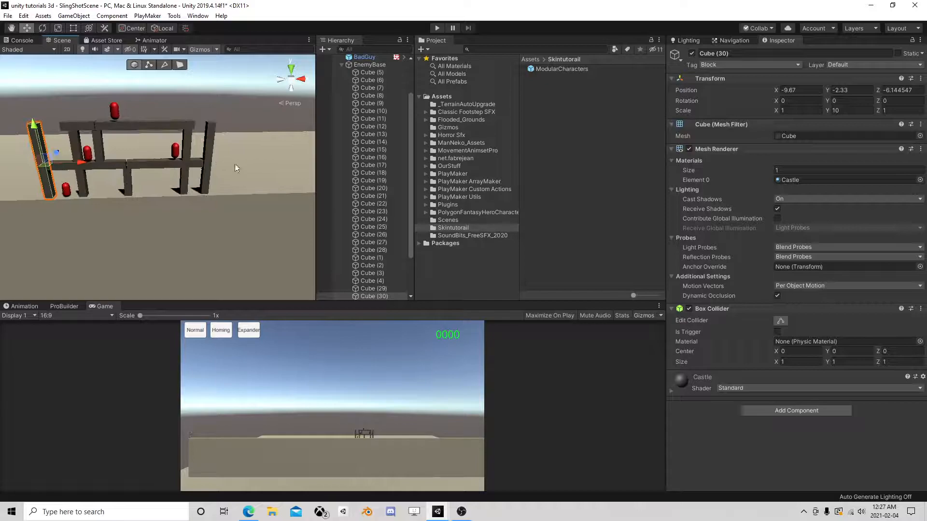
pyautogui.click(379, 288)
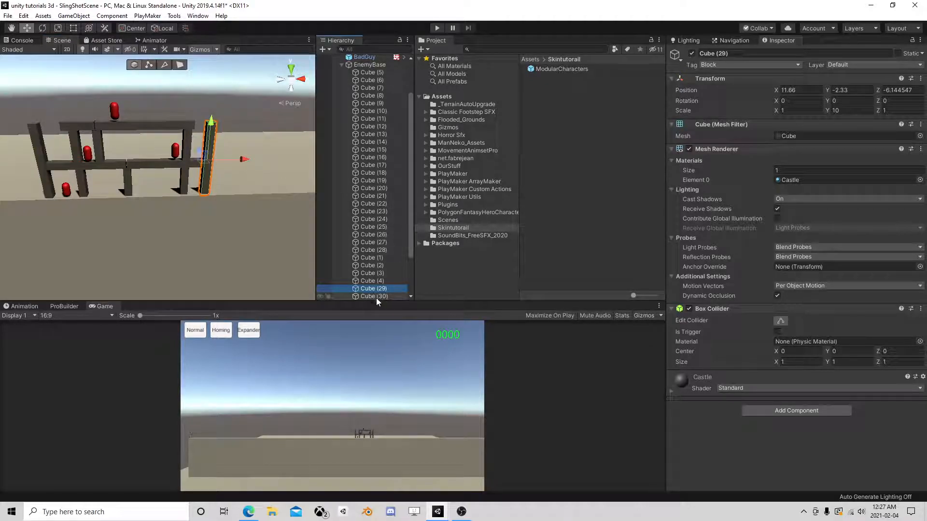
# - Run a play test with both pillars, then stop it and select the ground Plane
pyautogui.click(435, 29)
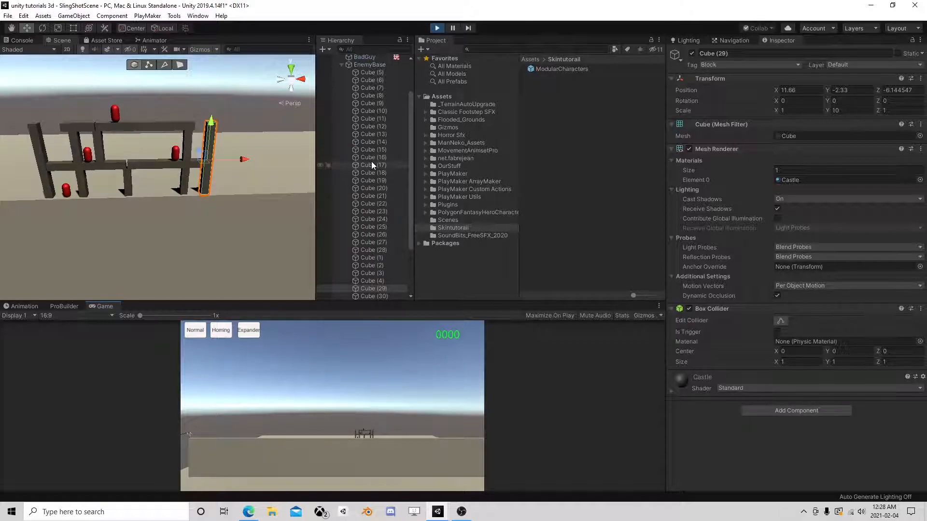
pyautogui.scroll(5, 255, 210)
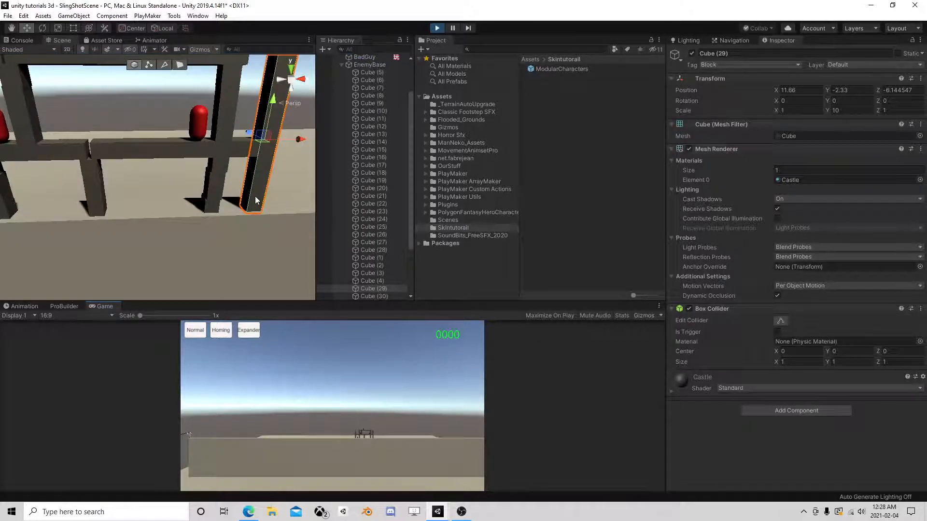
pyautogui.click(375, 234)
pyautogui.moveTo(251, 208); pyautogui.dragTo(233, 206, button='middle')
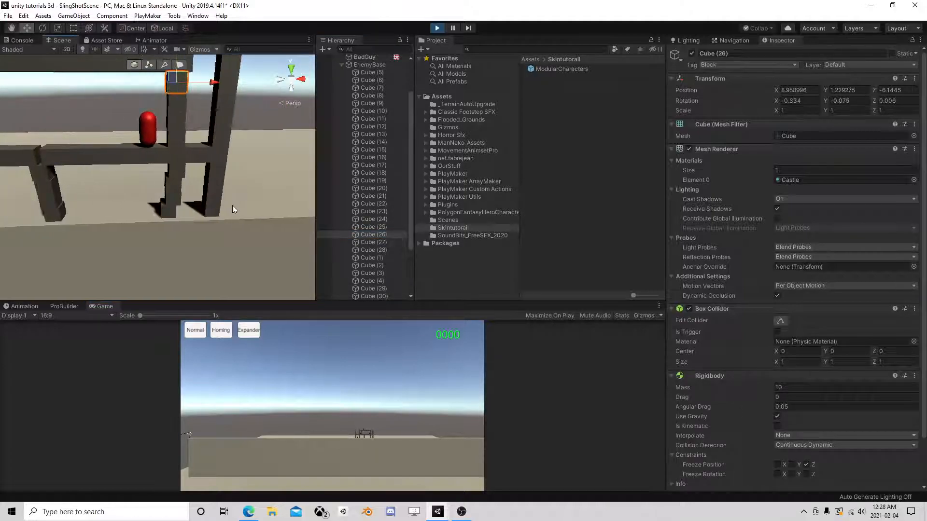
pyautogui.scroll(-4, 232, 205)
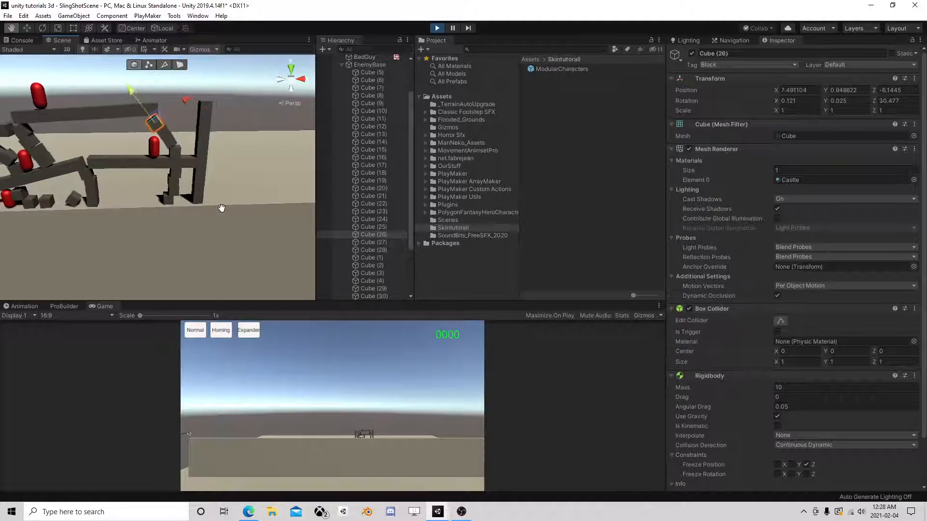
pyautogui.click(436, 28)
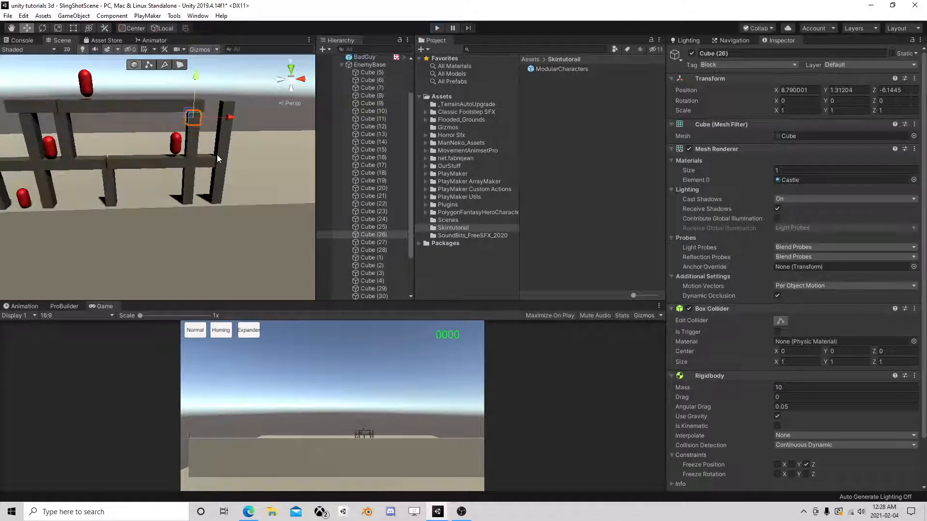
pyautogui.click(220, 172)
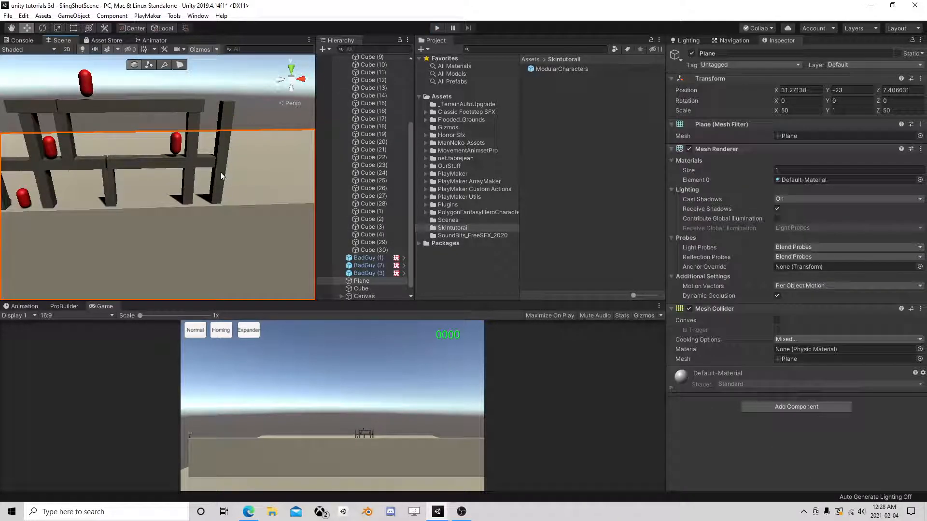
pyautogui.click(221, 172)
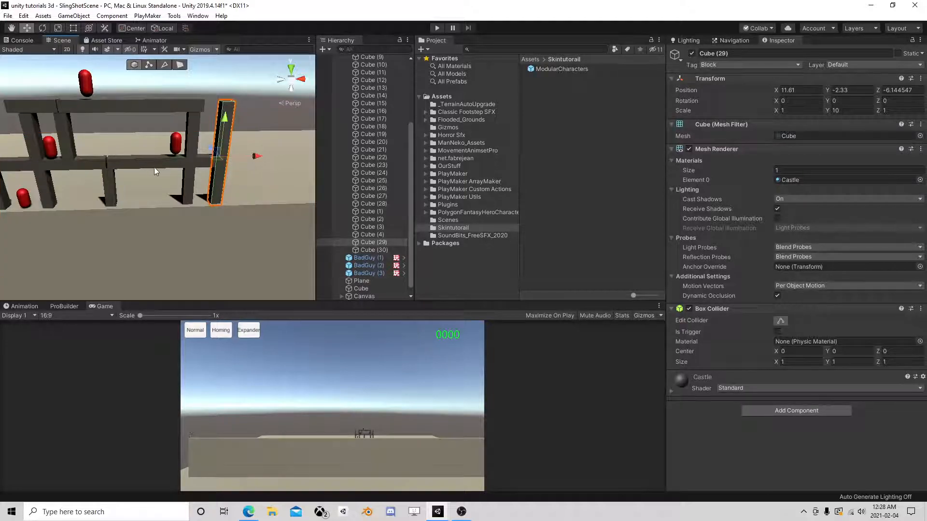
pyautogui.click(141, 163)
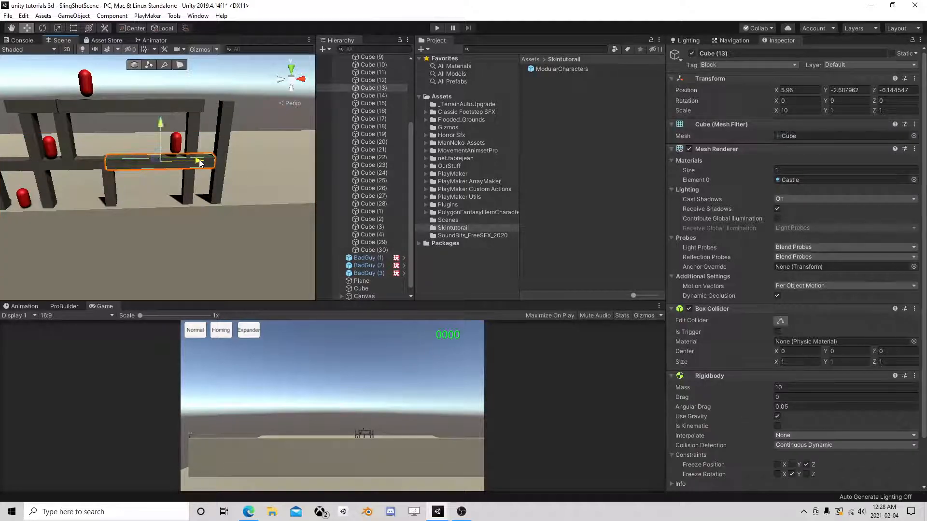
pyautogui.click(226, 152)
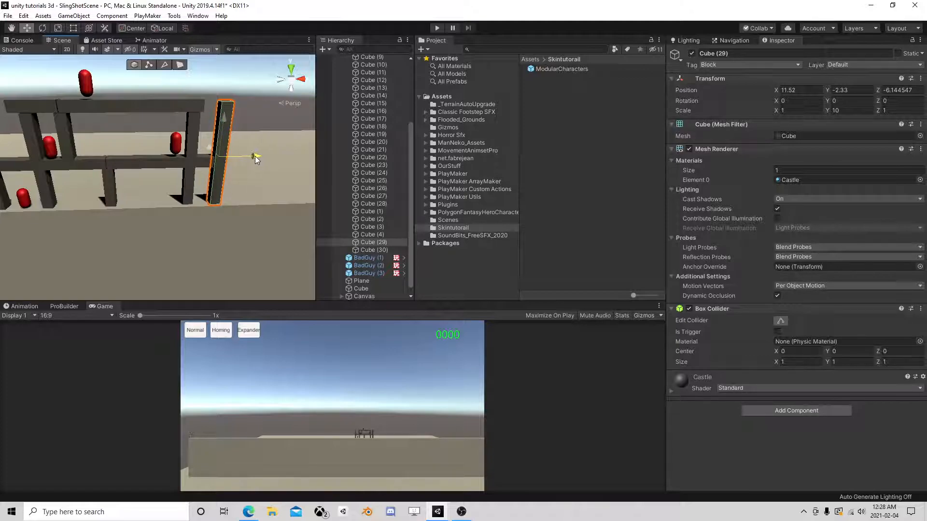
pyautogui.click(437, 28)
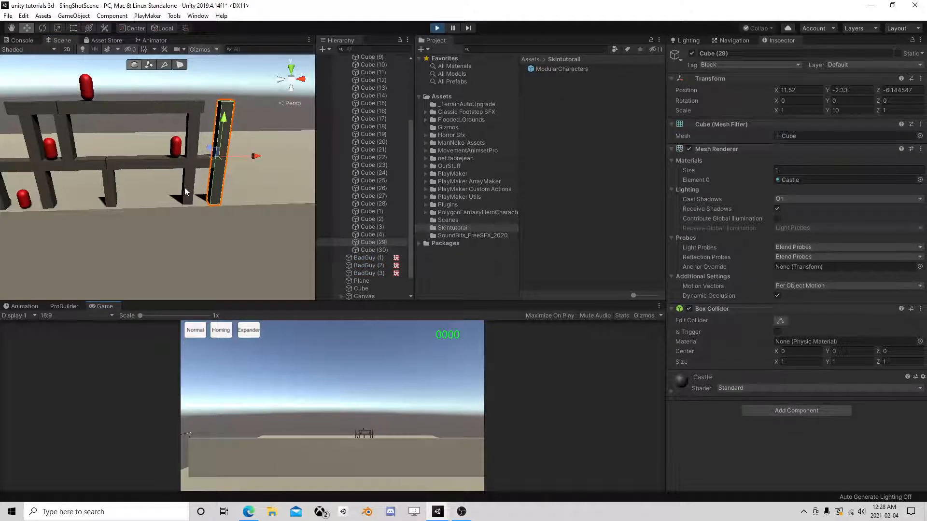
pyautogui.scroll(5, 199, 186)
pyautogui.click(358, 203)
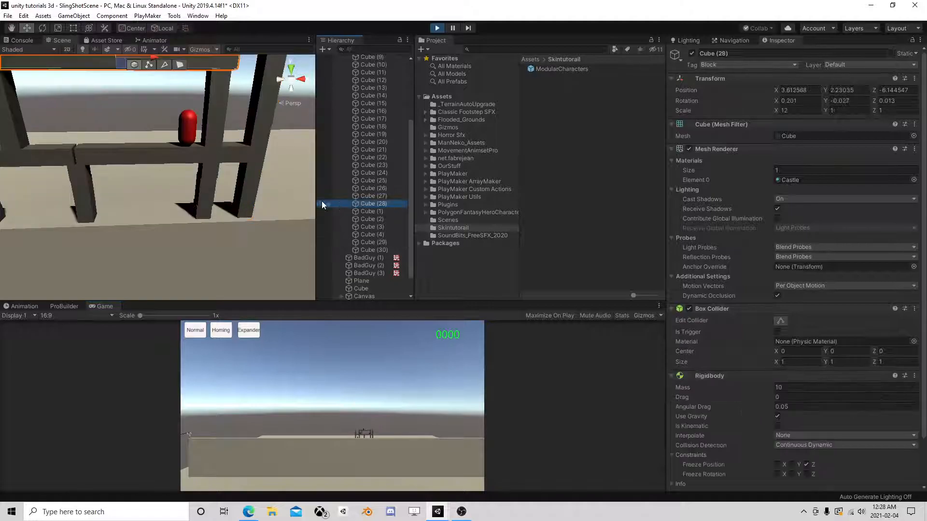
pyautogui.moveTo(180, 209); pyautogui.dragTo(192, 211, button='middle')
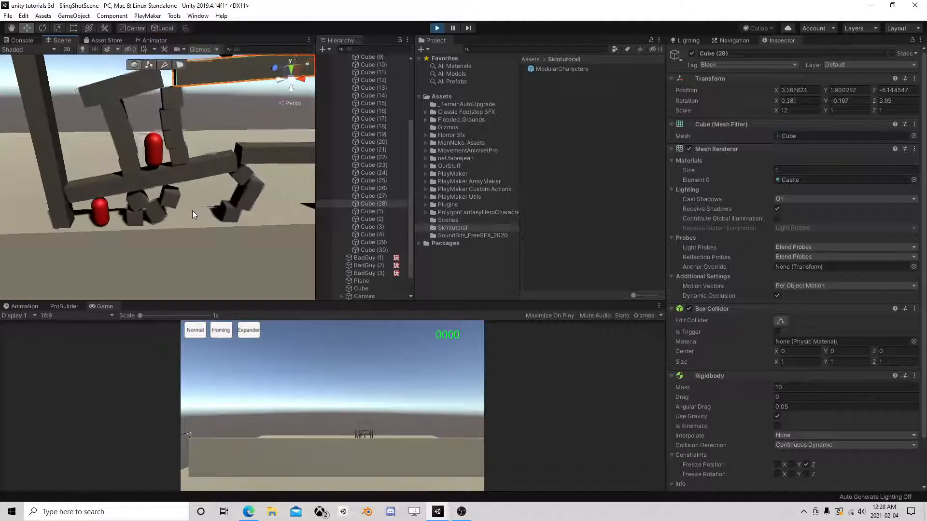
pyautogui.click(436, 28)
pyautogui.scroll(-2, 355, 124)
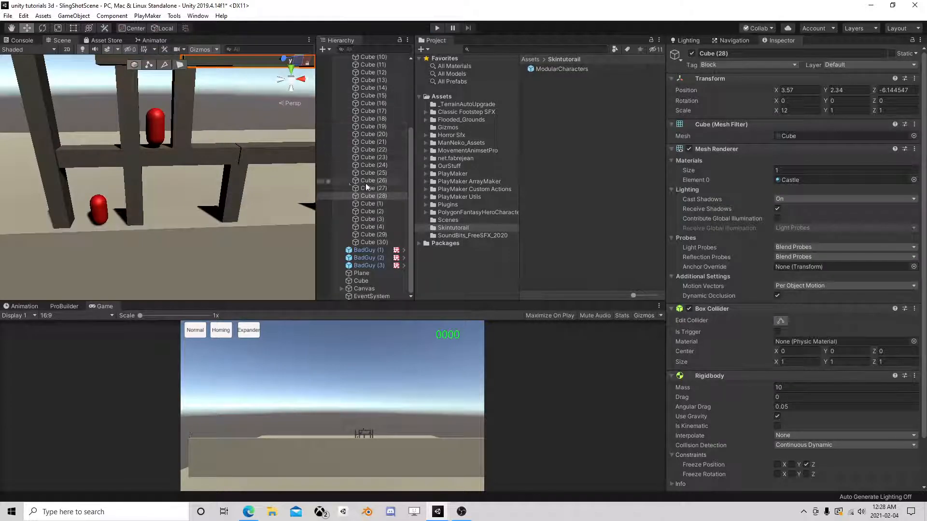
pyautogui.click(377, 242)
pyautogui.scroll(3, 376, 225)
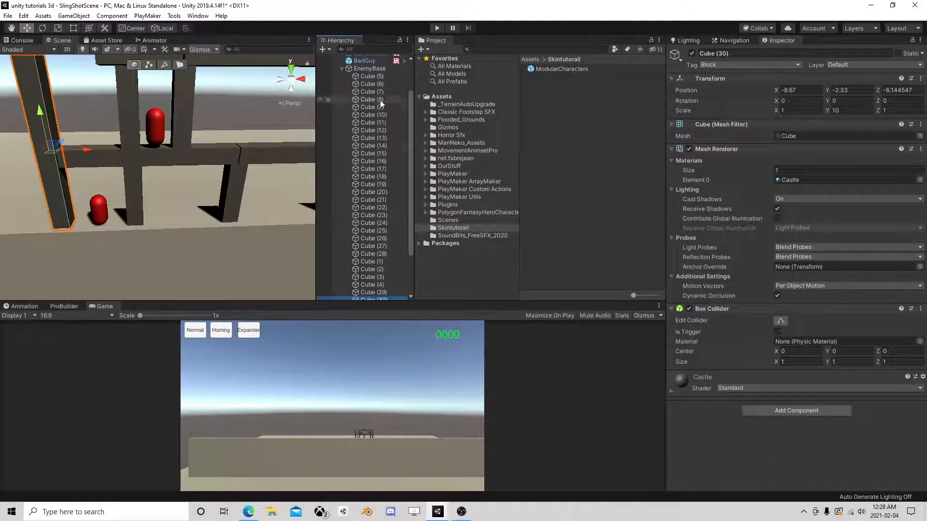
pyautogui.click(369, 75)
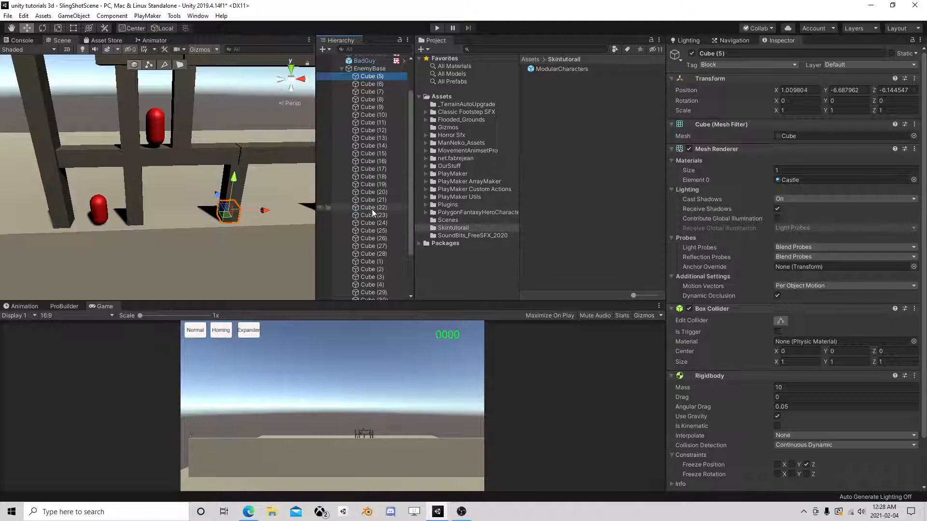
pyautogui.scroll(-3, 372, 232)
# - Create a new physic material named Block in the Skintutorail folder
pyautogui.scroll(2, 358, 118)
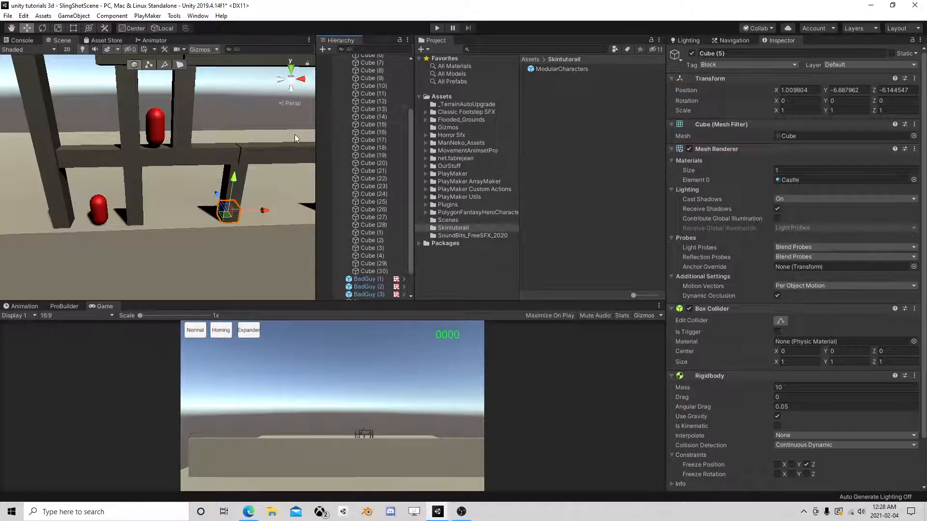
pyautogui.click(374, 271)
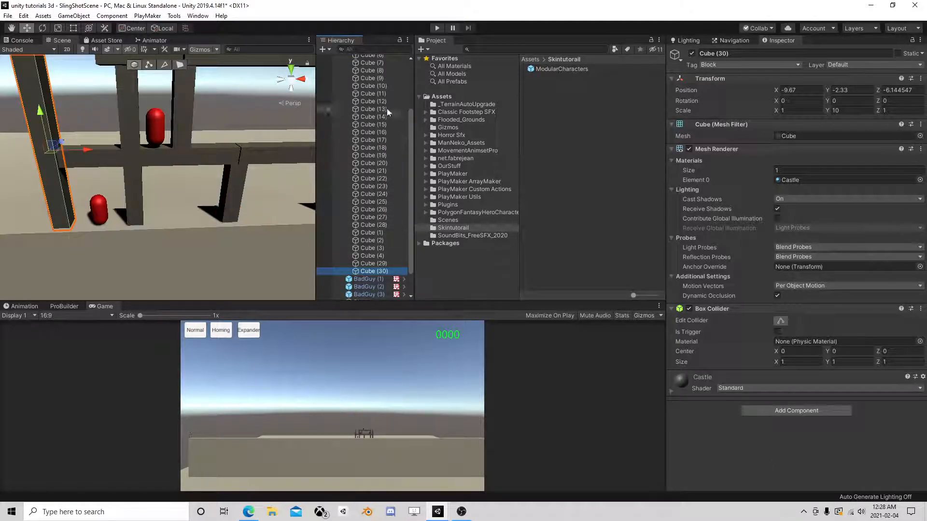
pyautogui.rightClick(561, 104)
pyautogui.moveTo(585, 110)
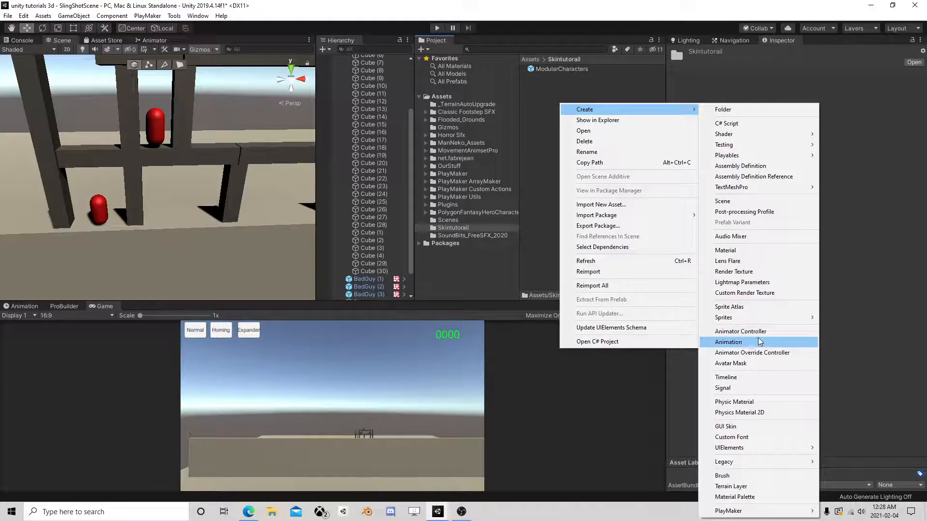
pyautogui.click(754, 402)
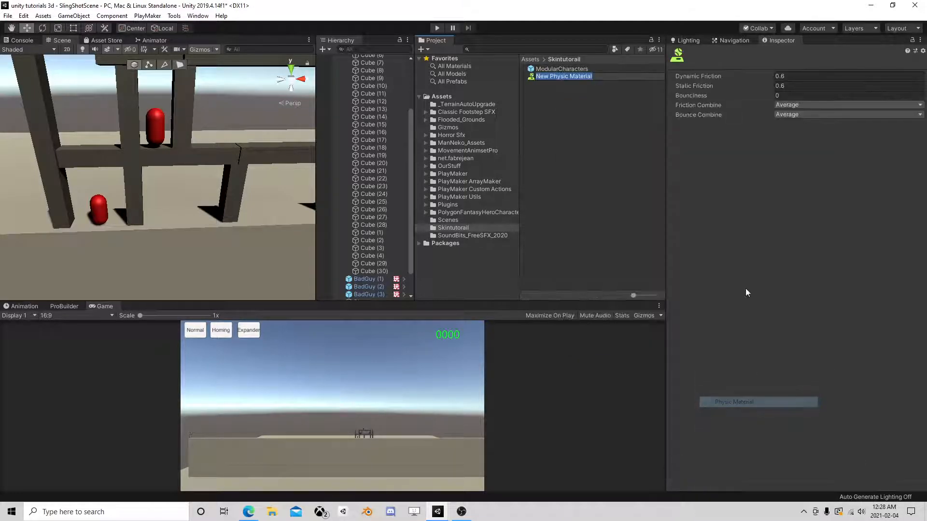
pyautogui.write('Block')
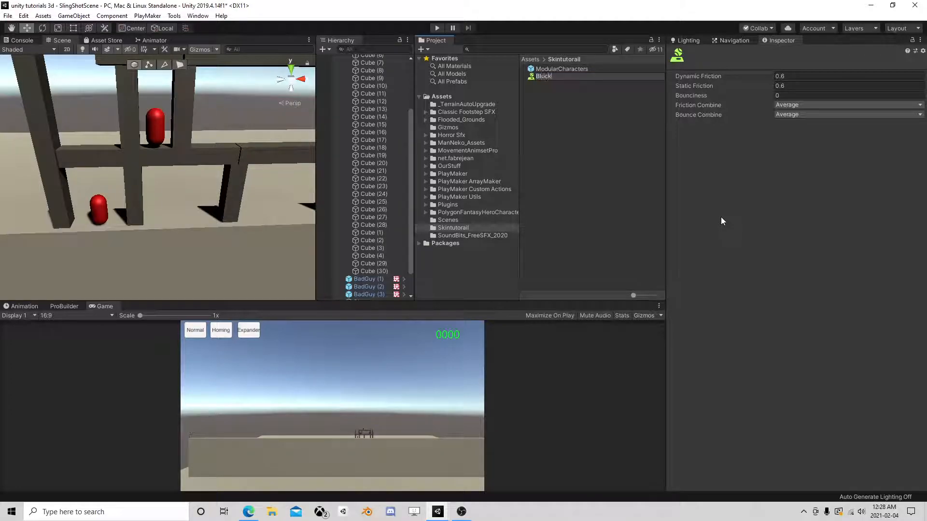
pyautogui.press('Return')
# - Set Block's static and dynamic friction both to 0.8
pyautogui.click(804, 87)
pyautogui.write('.8')
pyautogui.click(789, 76)
pyautogui.write('.8')
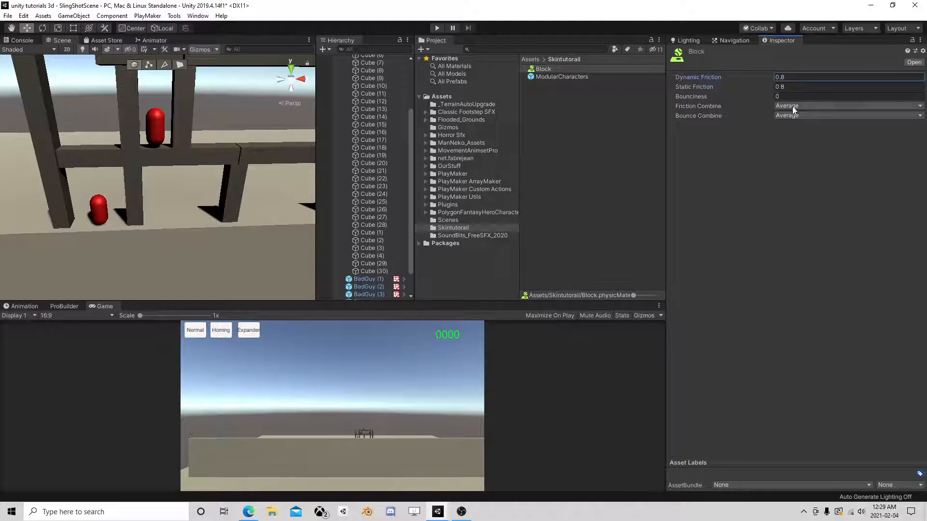
pyautogui.click(374, 271)
pyautogui.scroll(3, 376, 247)
pyautogui.scroll(2, 375, 248)
pyautogui.keyDown('shift'); pyautogui.click(371, 120); pyautogui.keyUp('shift')
# - Assign the Block material to the box colliders of Cube (5) through Cube (30)
pyautogui.click(545, 69)
pyautogui.moveTo(546, 69); pyautogui.dragTo(796, 342)
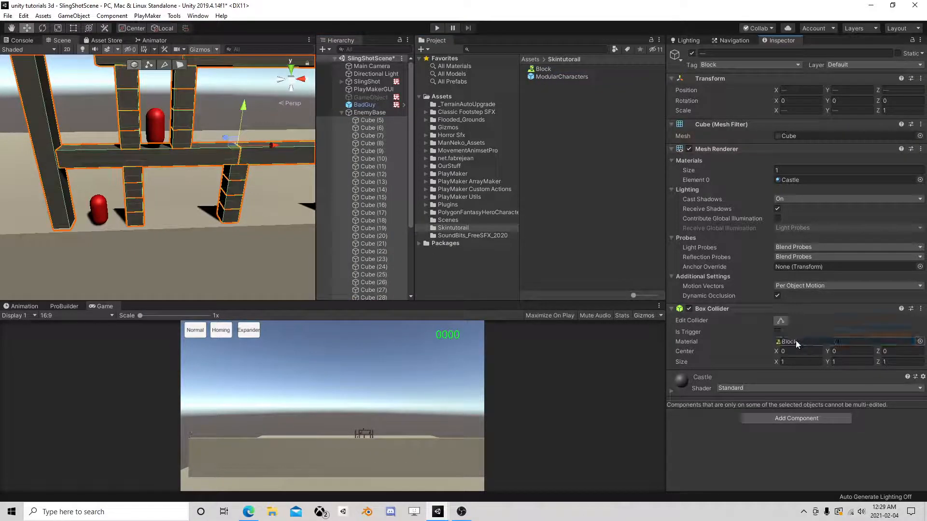
pyautogui.press('f')
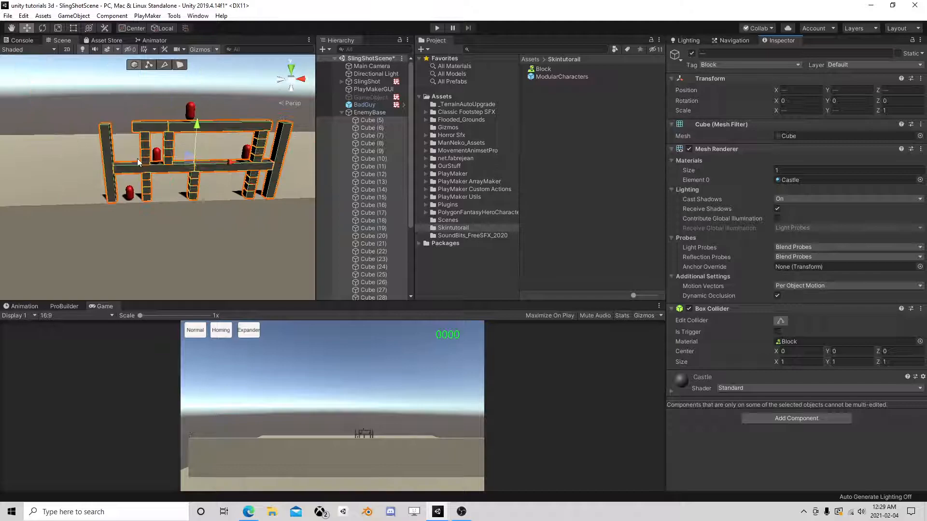
# - Inspect the beam, both pillars and the small blocks beside the right post
pyautogui.scroll(4, 158, 175)
pyautogui.click(218, 152)
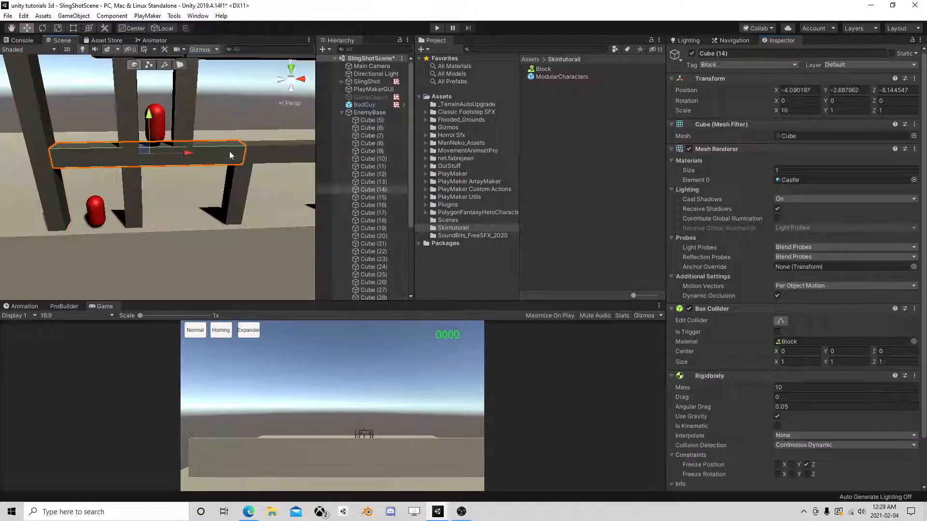
pyautogui.click(44, 156)
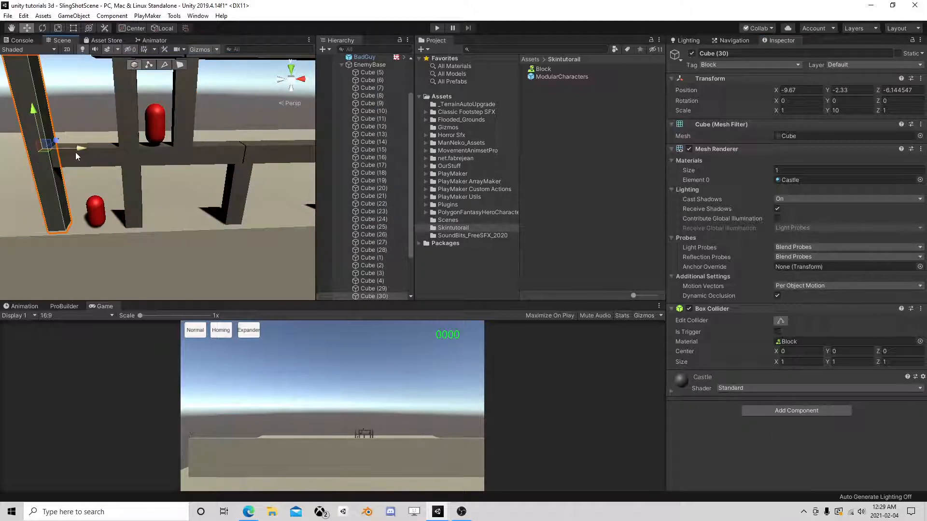
pyautogui.scroll(-5, 186, 162)
pyautogui.moveTo(213, 160); pyautogui.dragTo(146, 162, button='middle')
pyautogui.keyDown('ctrl'); pyautogui.click(380, 290); pyautogui.keyUp('ctrl')
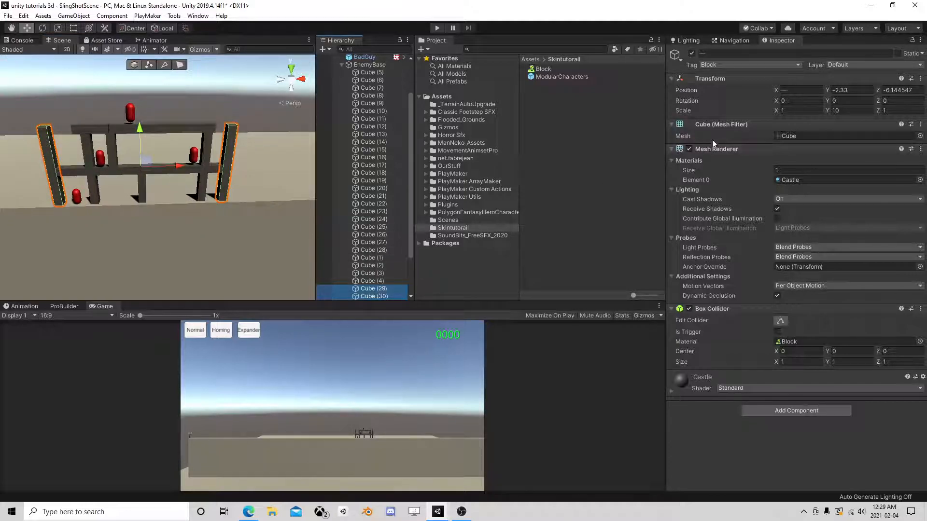
pyautogui.scroll(4, 239, 198)
pyautogui.click(247, 158)
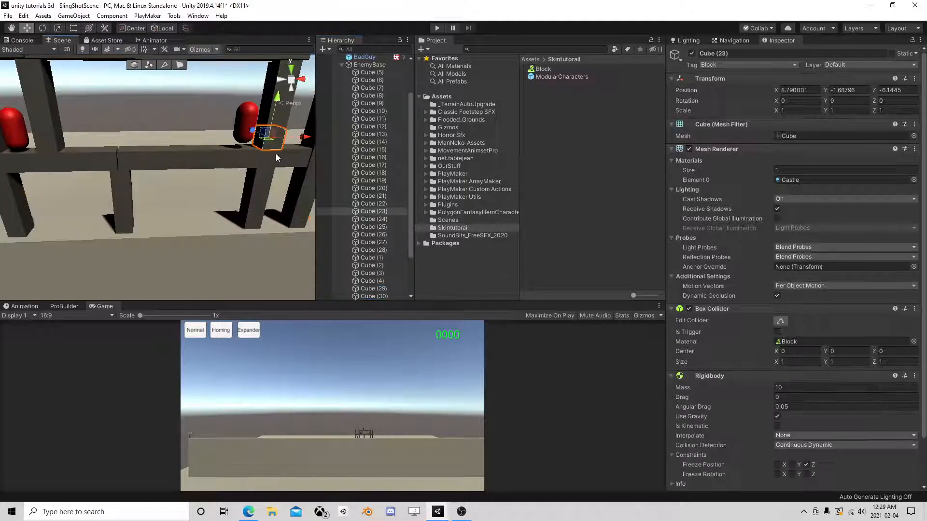
pyautogui.click(127, 193)
# - Select all four blocks of the small cube stack
pyautogui.click(129, 221)
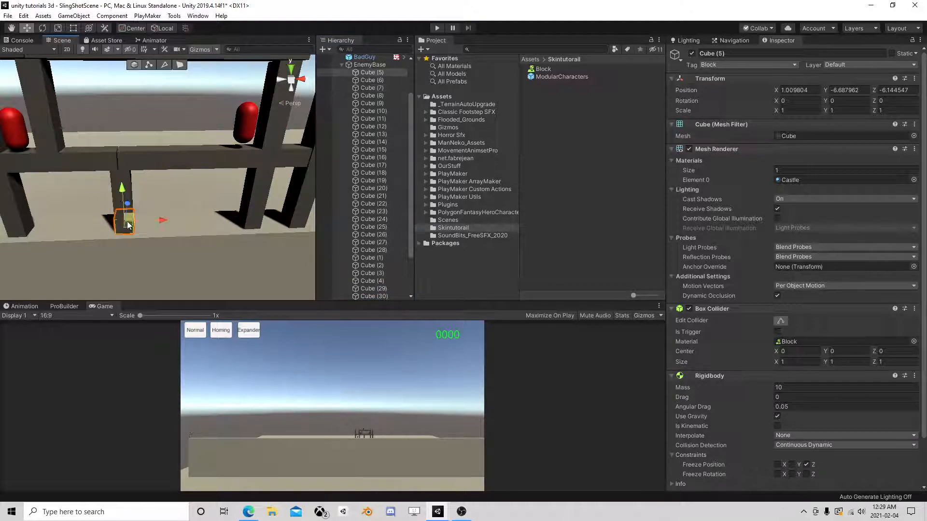
pyautogui.moveTo(111, 206); pyautogui.dragTo(111, 189, button='middle')
pyautogui.scroll(3, 112, 189)
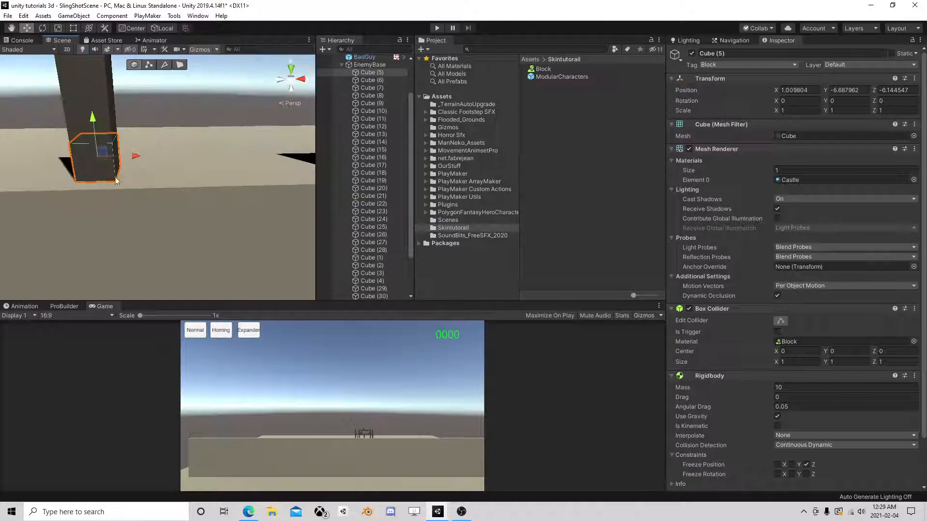
pyautogui.scroll(-3, 99, 119)
pyautogui.moveTo(100, 119); pyautogui.dragTo(110, 127, button='middle')
pyautogui.click(226, 170)
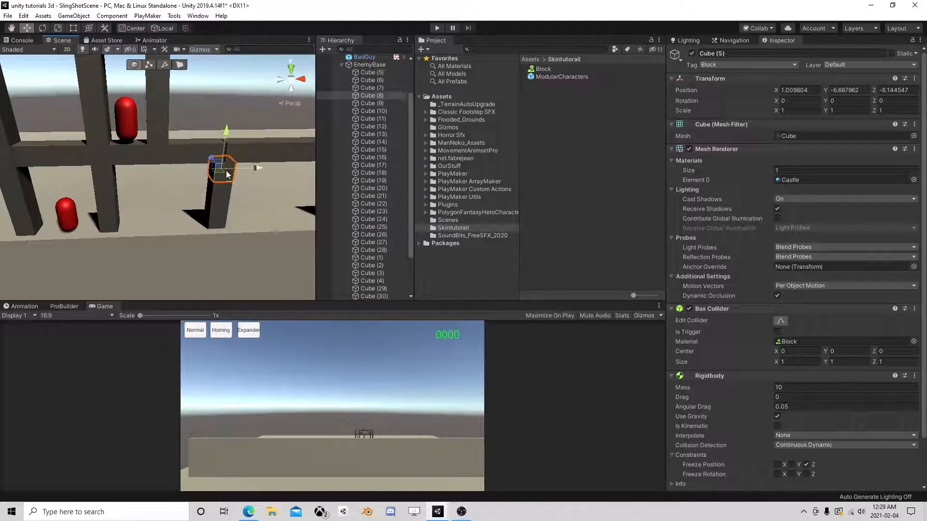
pyautogui.keyDown('ctrl'); pyautogui.click(224, 187); pyautogui.keyUp('ctrl')
pyautogui.keyDown('ctrl'); pyautogui.click(213, 208); pyautogui.keyUp('ctrl')
pyautogui.keyDown('ctrl'); pyautogui.click(220, 221); pyautogui.keyUp('ctrl')
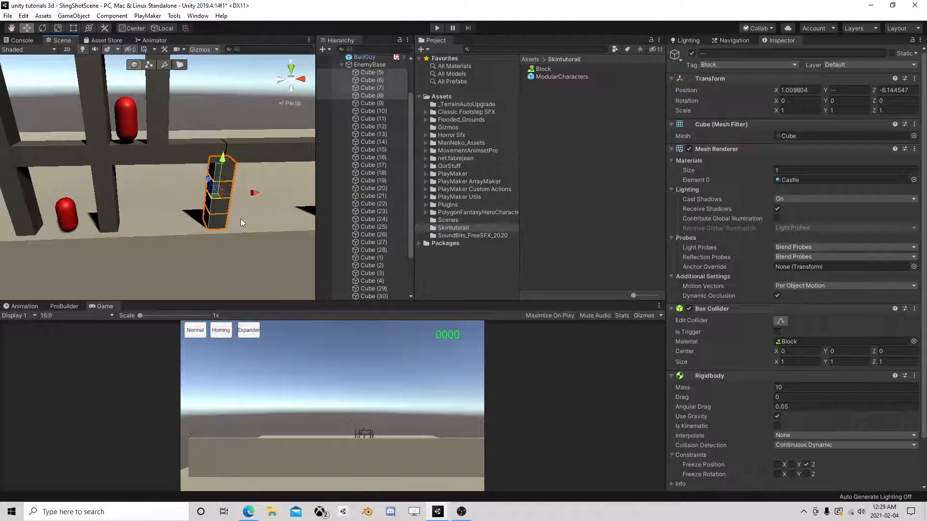
# - Duplicate the four-cube stack and place the copy between the posts
pyautogui.hotkey('ctrl', 'd')
pyautogui.moveTo(250, 192); pyautogui.dragTo(313, 193)
pyautogui.scroll(-4, 247, 211)
pyautogui.moveTo(244, 210)
pyautogui.mouseDown(button='middle')
pyautogui.moveTo(190, 212)
pyautogui.moveTo(242, 210)
pyautogui.mouseUp(button='middle')
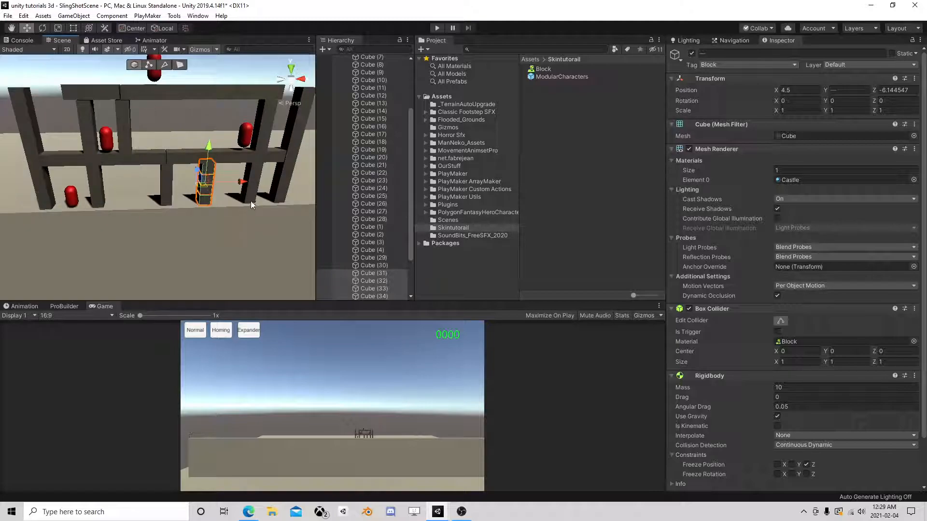
pyautogui.moveTo(245, 189); pyautogui.dragTo(166, 193)
# - Place a second copy of the stack on the top beam and start a play test
pyautogui.hotkey('ctrl', 'd')
pyautogui.moveTo(128, 148); pyautogui.dragTo(132, 97)
pyautogui.moveTo(161, 125); pyautogui.dragTo(226, 137)
pyautogui.scroll(4, 227, 138)
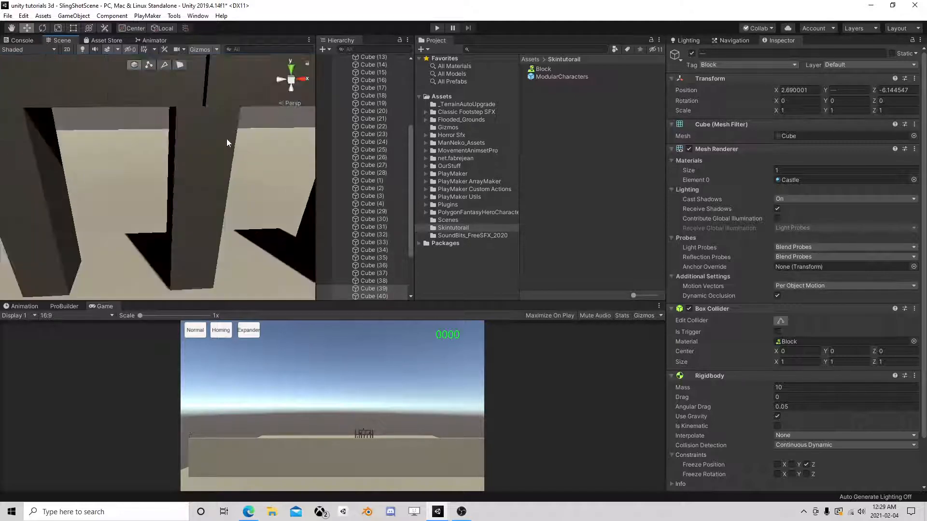
pyautogui.scroll(-2, 226, 139)
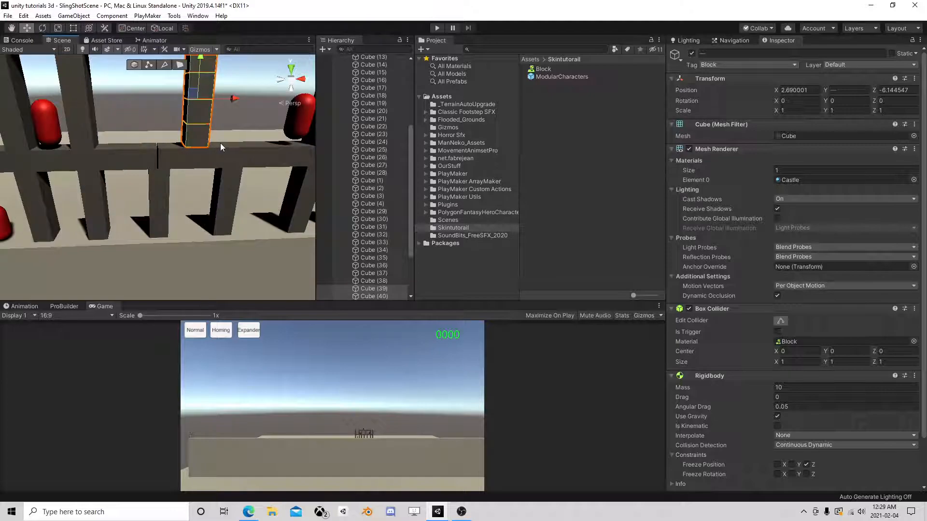
pyautogui.moveTo(169, 182); pyautogui.dragTo(190, 148, button='right')
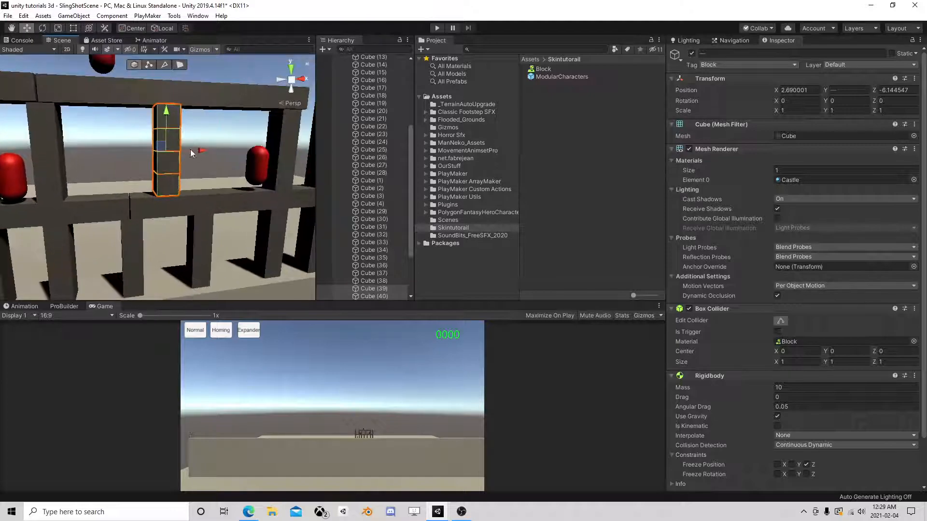
pyautogui.moveTo(190, 211); pyautogui.dragTo(176, 198, button='middle')
pyautogui.scroll(3, 175, 197)
pyautogui.scroll(4, 174, 197)
pyautogui.moveTo(174, 197); pyautogui.dragTo(160, 153, button='right')
pyautogui.moveTo(150, 106); pyautogui.dragTo(148, 108)
pyautogui.scroll(-3, 202, 151)
pyautogui.moveTo(201, 151); pyautogui.dragTo(192, 197, button='right')
pyautogui.scroll(-3, 204, 222)
pyautogui.scroll(-3, 189, 203)
pyautogui.scroll(-2, 224, 177)
pyautogui.click(436, 28)
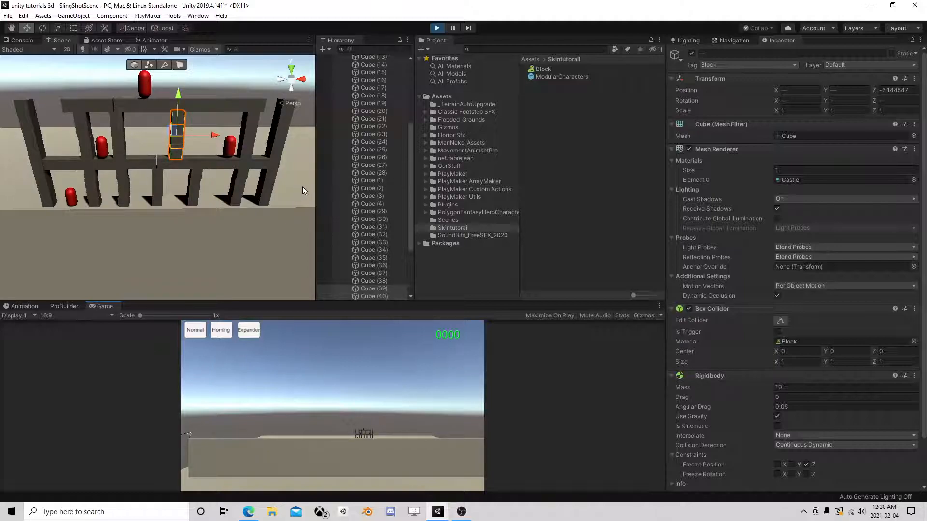
# - Zoom in on the toppled tower, then stop play mode to restore the scene
pyautogui.scroll(5, 218, 205)
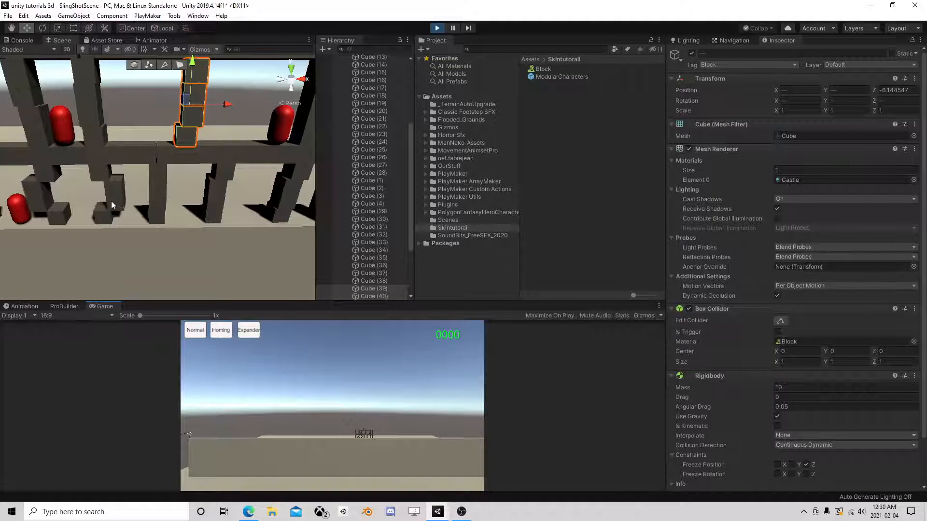
pyautogui.click(436, 28)
# - Select castle cubes Cube (6) to Cube (40), excluding the two tall pillars
pyautogui.click(370, 296)
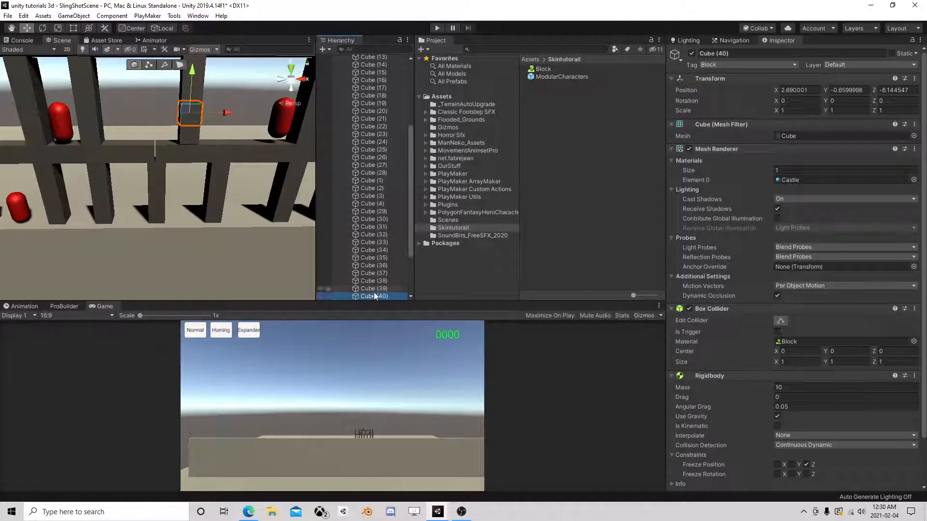
pyautogui.keyDown('shift'); pyautogui.click(387, 129); pyautogui.keyUp('shift')
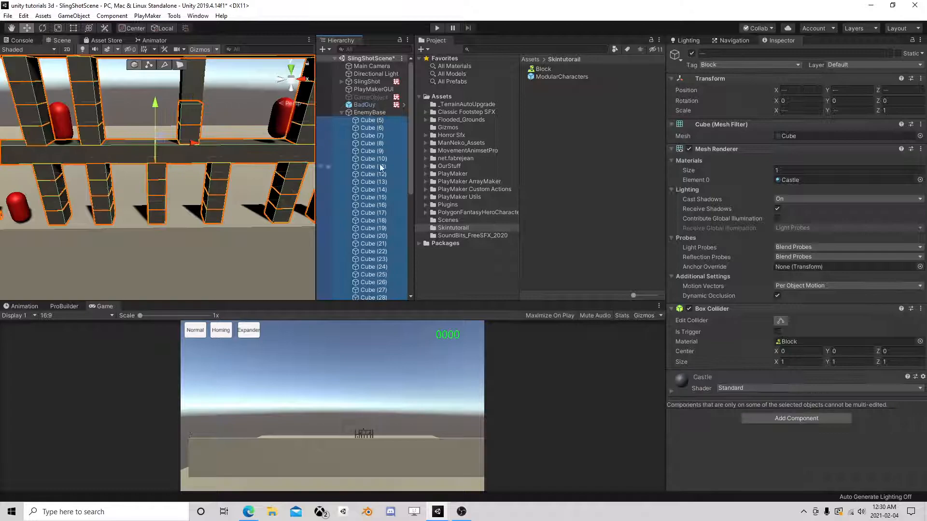
pyautogui.scroll(-6, 380, 162)
pyautogui.scroll(-2, 205, 162)
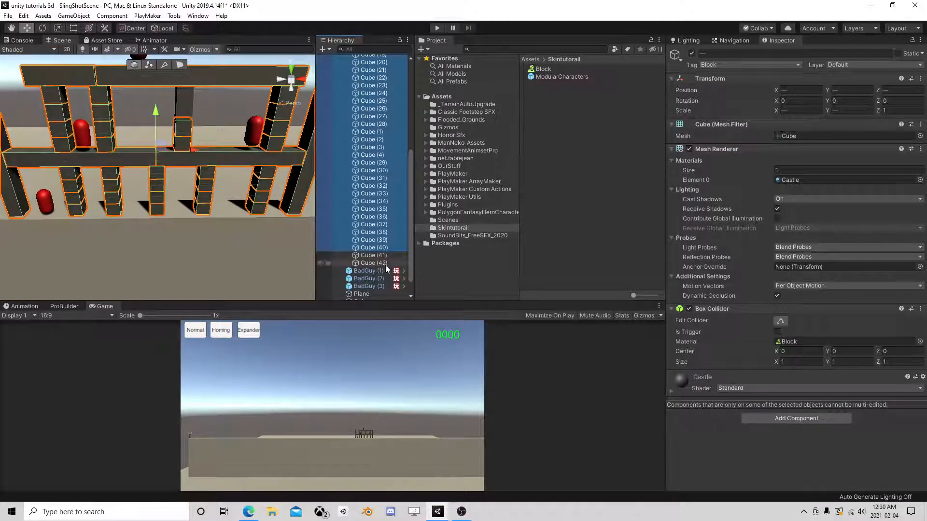
pyautogui.scroll(-2, 218, 181)
pyautogui.scroll(2, 199, 131)
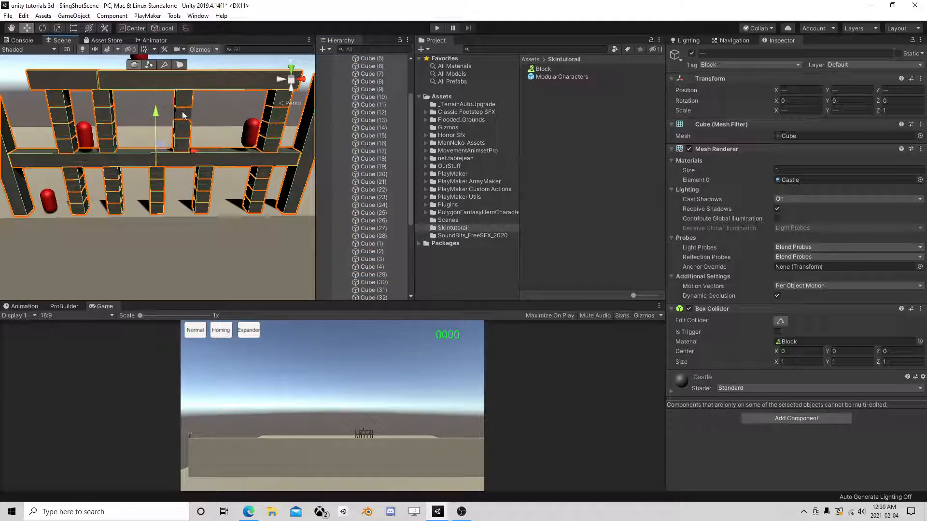
pyautogui.scroll(-1, 239, 130)
pyautogui.scroll(-5, 381, 244)
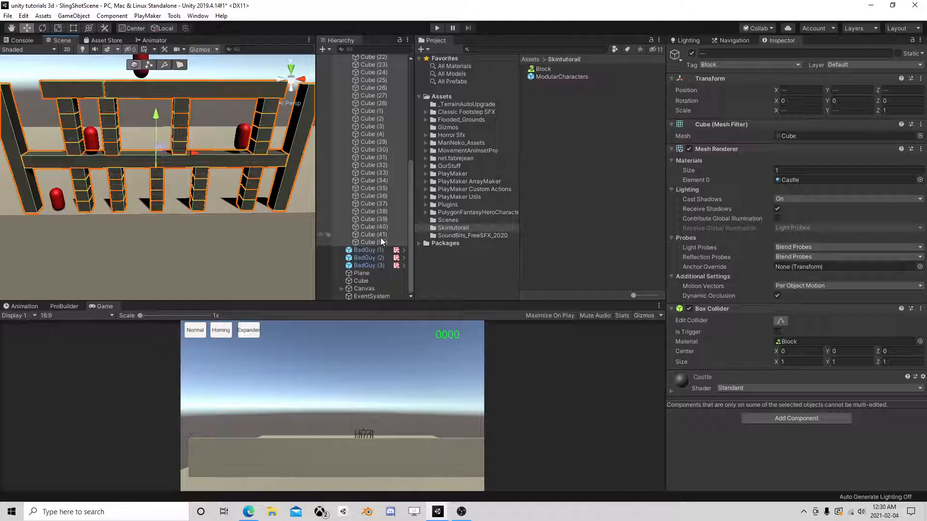
pyautogui.keyDown('ctrl'); pyautogui.click(288, 180); pyautogui.keyUp('ctrl')
pyautogui.keyDown('ctrl'); pyautogui.click(20, 176); pyautogui.keyUp('ctrl')
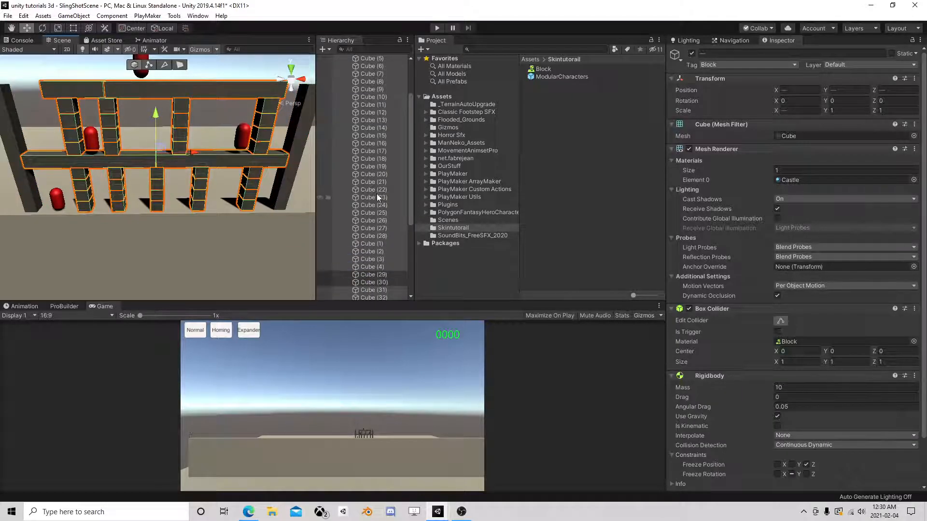
# - Enable Freeze Position X and Freeze Rotation X on their Rigidbodies and start a play test
pyautogui.scroll(-2, 761, 312)
pyautogui.click(777, 413)
pyautogui.click(778, 422)
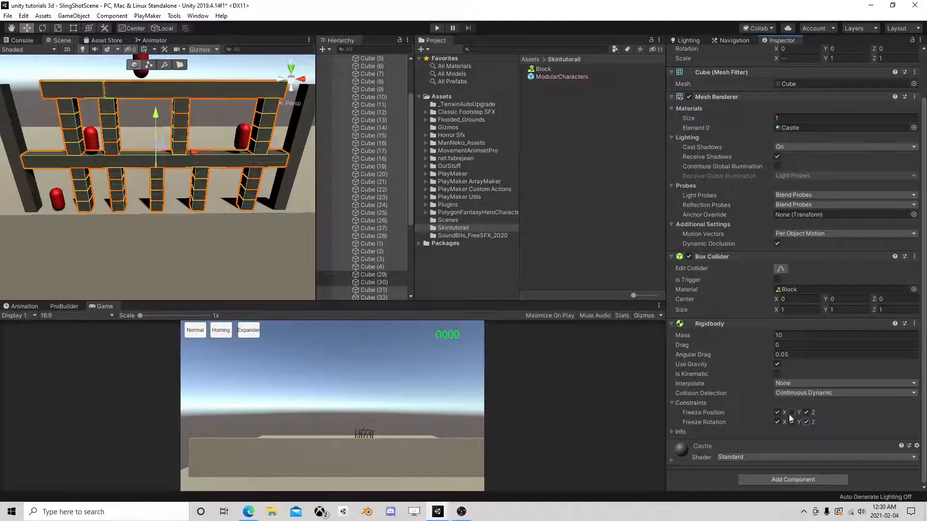
pyautogui.click(435, 28)
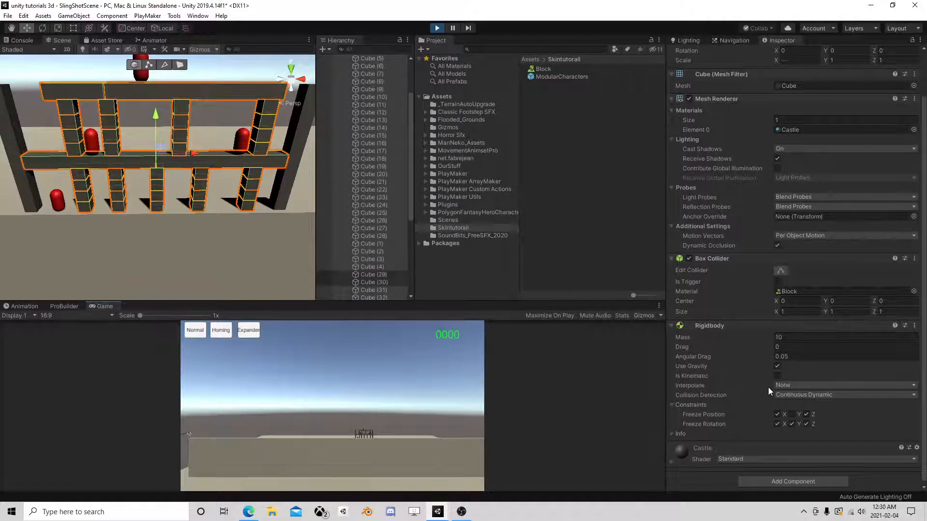
# - During play, unfreeze the blocks' X position and X and Y rotation, then watch the structure collapse
pyautogui.click(778, 415)
pyautogui.scroll(5, 149, 216)
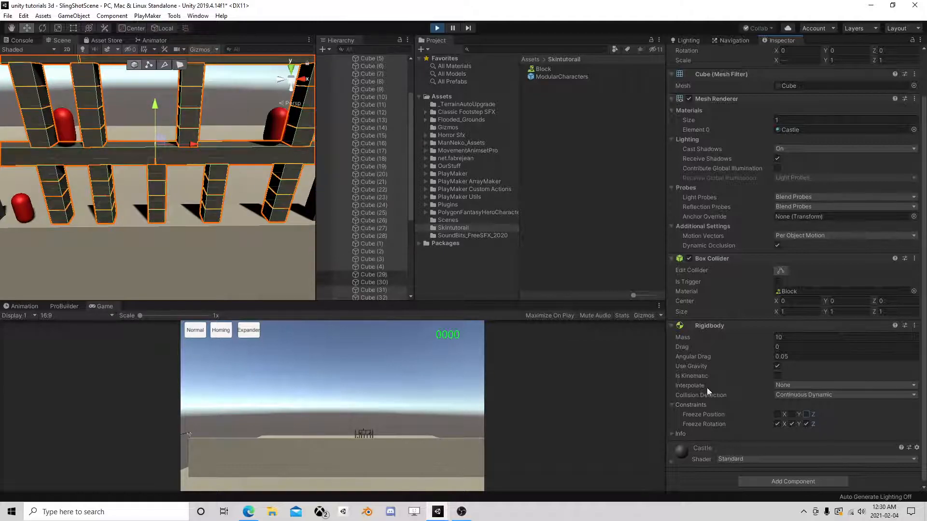
pyautogui.click(777, 424)
pyautogui.click(792, 424)
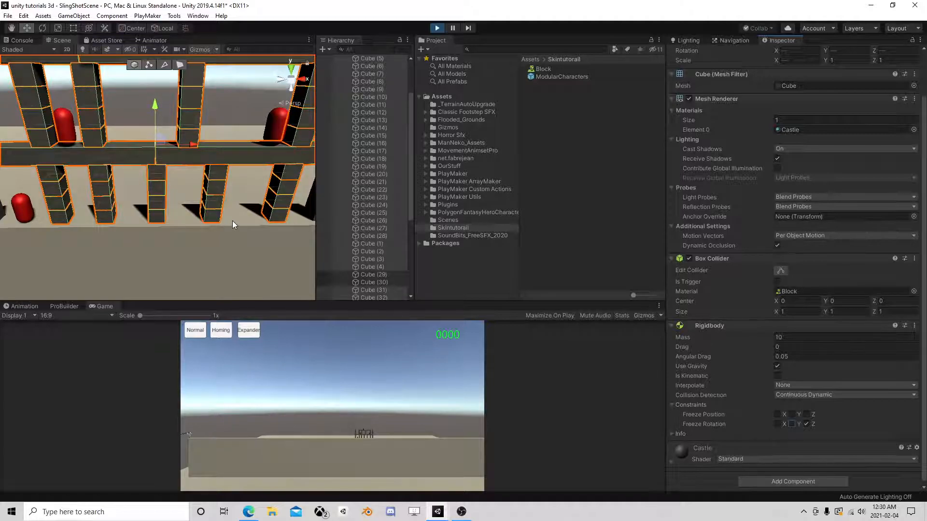
pyautogui.moveTo(223, 217); pyautogui.dragTo(115, 221, button='right')
pyautogui.moveTo(116, 221); pyautogui.dragTo(248, 200, button='middle')
pyautogui.scroll(-12, 174, 199)
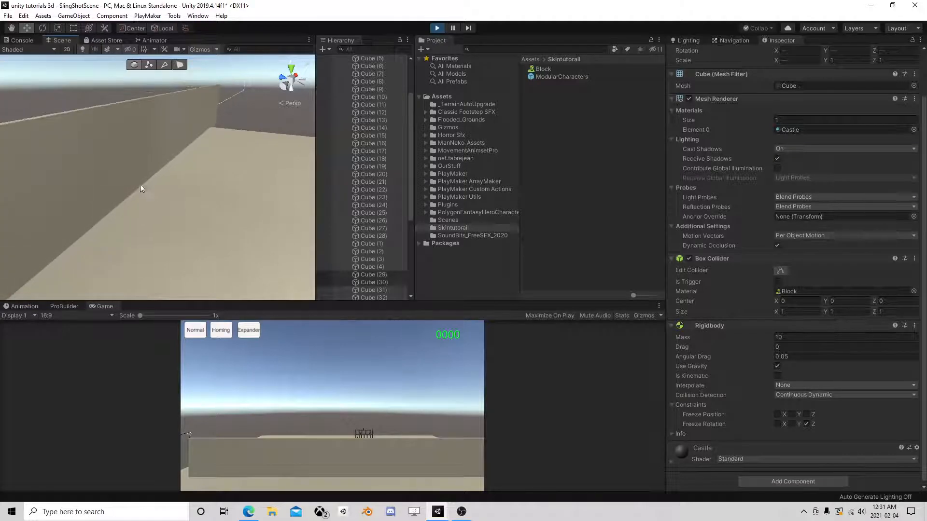
pyautogui.moveTo(72, 182); pyautogui.dragTo(133, 196, button='middle')
pyautogui.scroll(6, 132, 195)
pyautogui.scroll(-3, 195, 213)
pyautogui.moveTo(196, 212); pyautogui.dragTo(179, 205, button='middle')
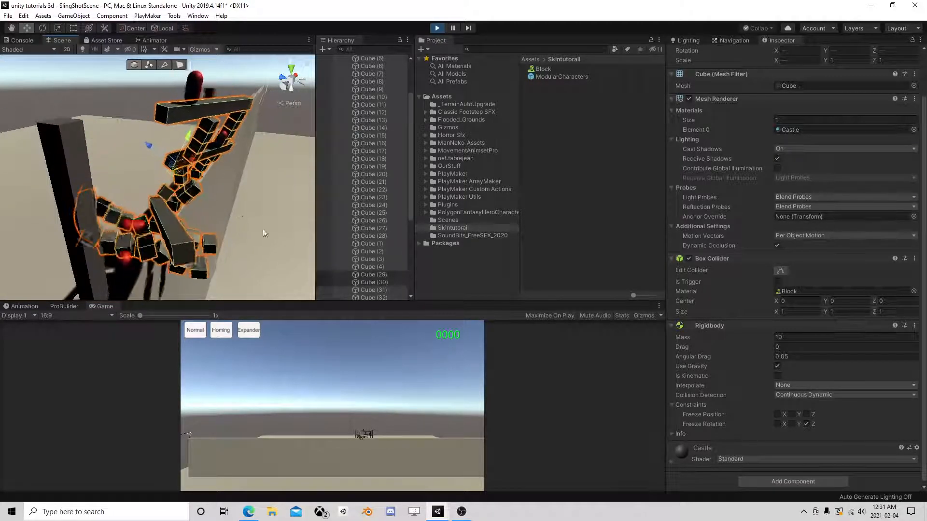
# - Restart play with X rotation and X position unfrozen, watch the structure, then stop play
pyautogui.click(437, 27)
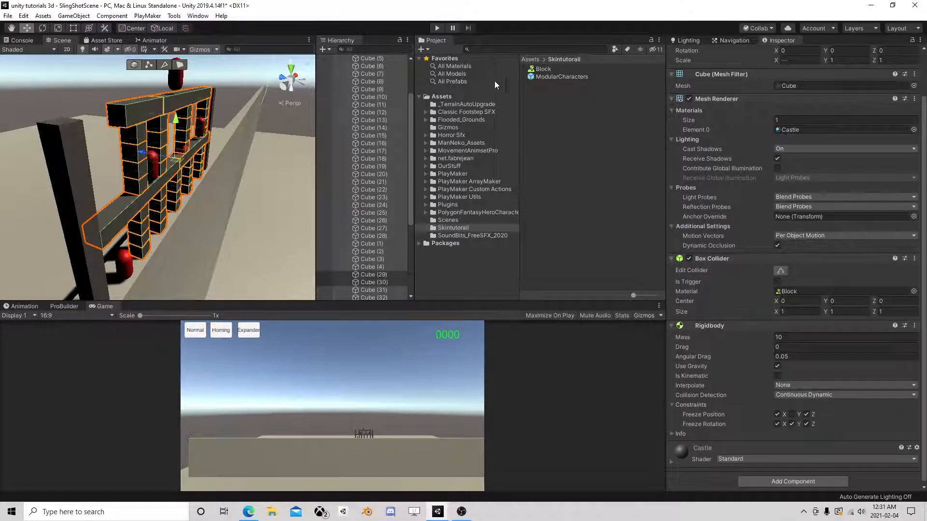
pyautogui.click(437, 27)
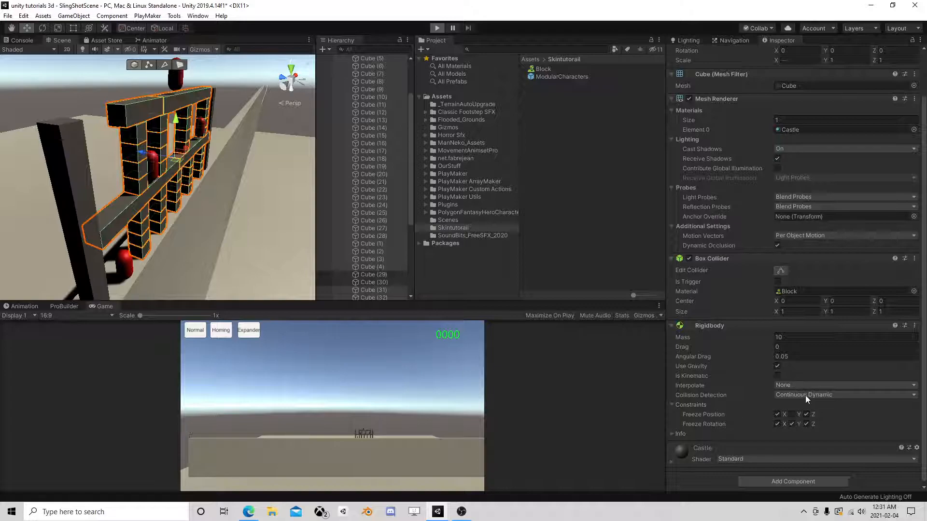
pyautogui.click(777, 425)
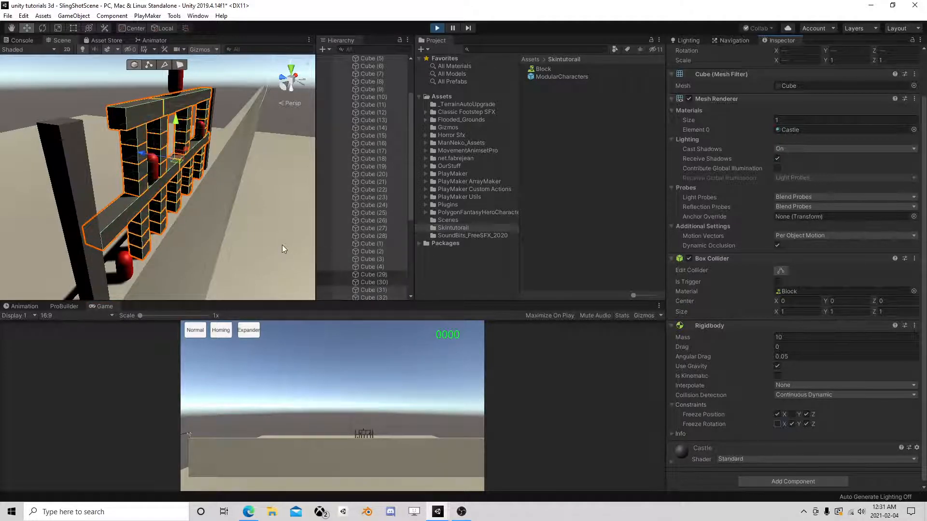
pyautogui.scroll(3, 283, 249)
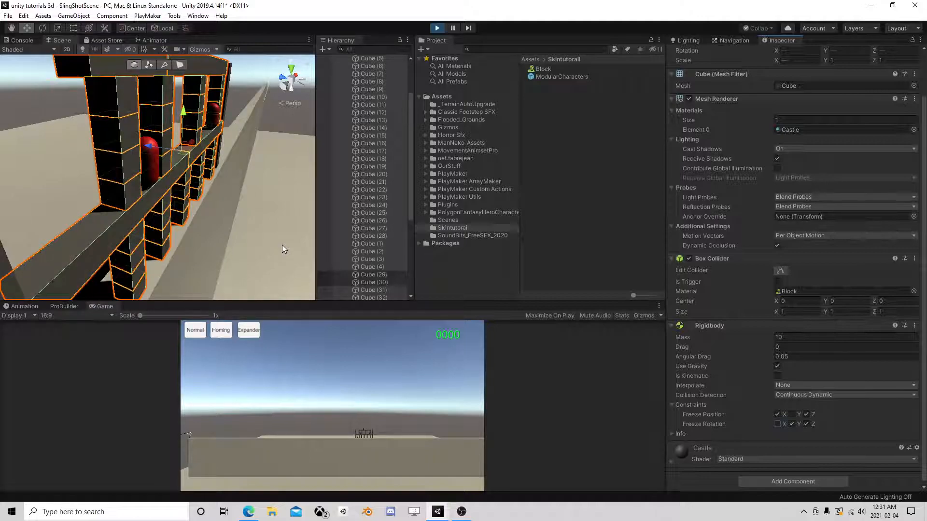
pyautogui.click(777, 414)
pyautogui.scroll(-4, 156, 233)
pyautogui.moveTo(156, 233); pyautogui.dragTo(125, 225, button='right')
pyautogui.moveTo(203, 225); pyautogui.dragTo(174, 222, button='middle')
pyautogui.scroll(2, 173, 221)
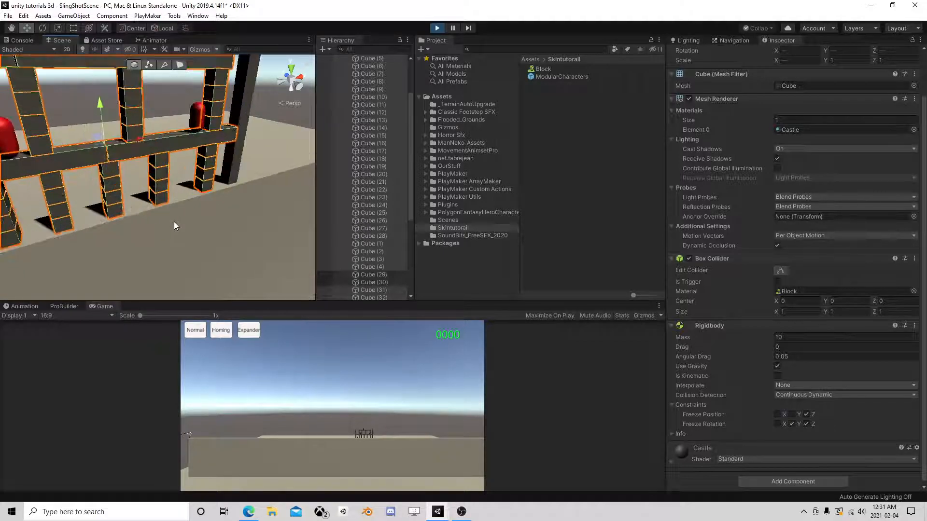
pyautogui.moveTo(232, 226); pyautogui.dragTo(177, 198, button='right')
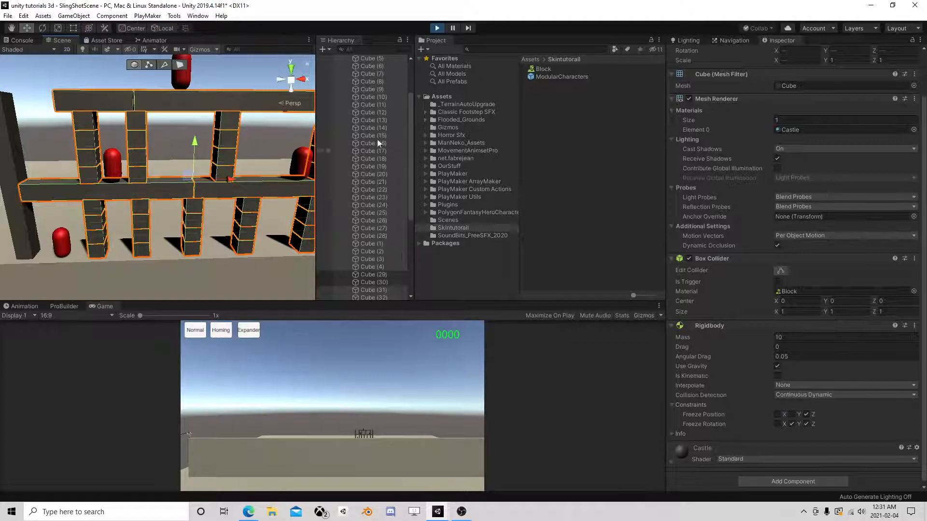
pyautogui.click(437, 28)
# - Delete the two tall side pillars, Cube (29) and Cube (30)
pyautogui.scroll(-3, 226, 221)
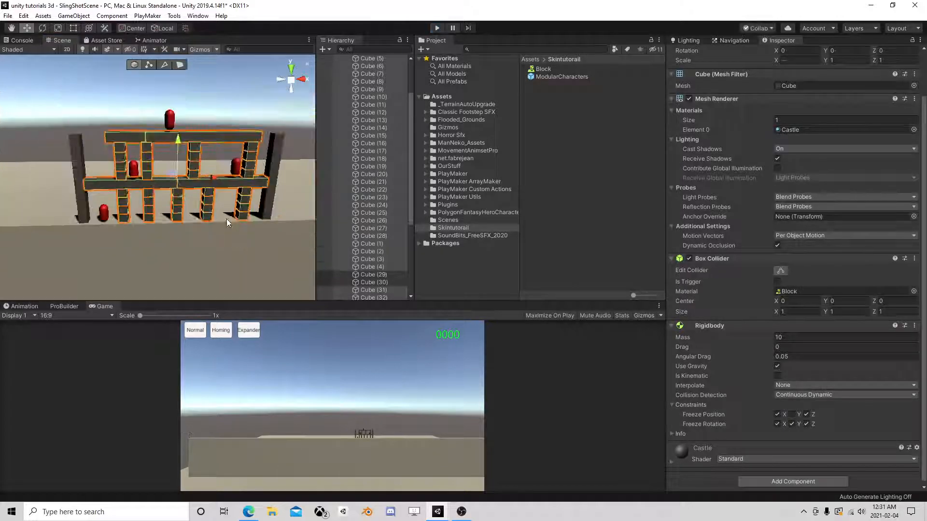
pyautogui.click(268, 196)
pyautogui.press('Delete')
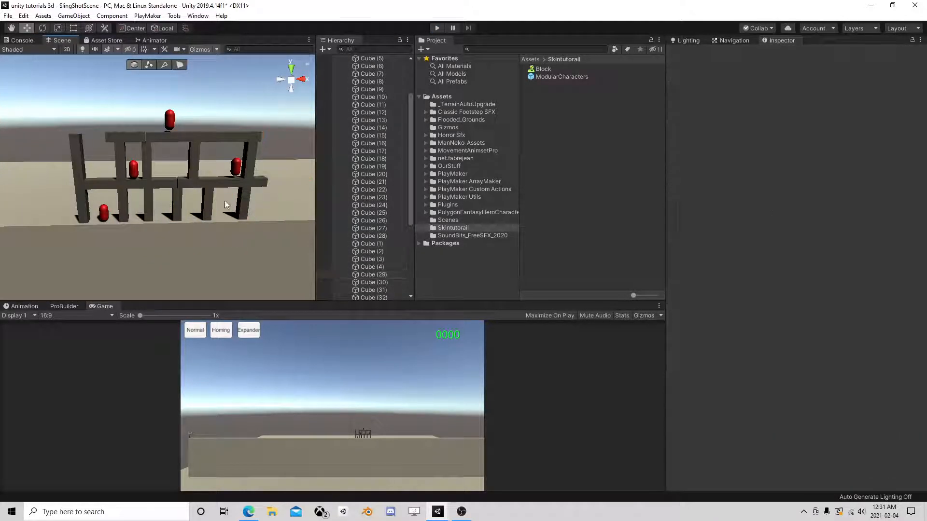
pyautogui.click(80, 178)
pyautogui.press('Delete')
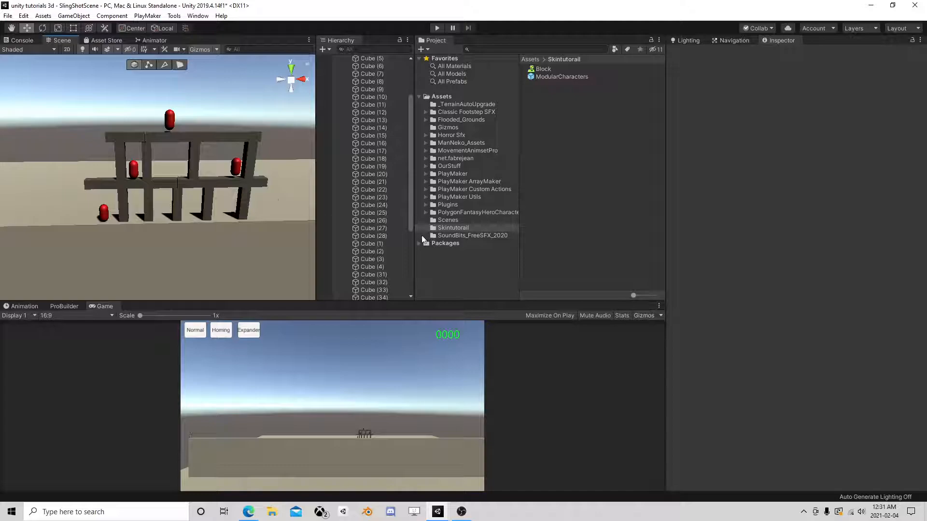
# - Collapse EnemyBase and create an empty root object, renaming it GameManager
pyautogui.scroll(3, 381, 241)
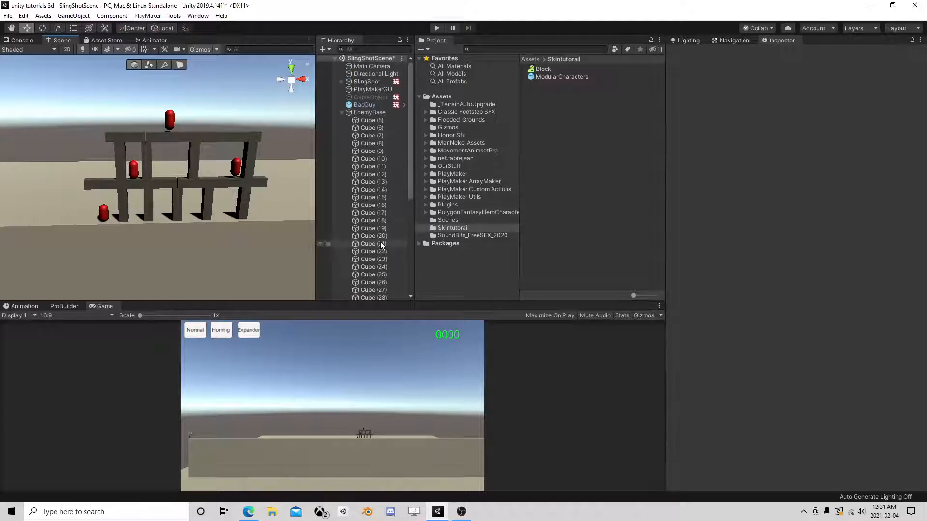
pyautogui.click(342, 112)
pyautogui.click(367, 112)
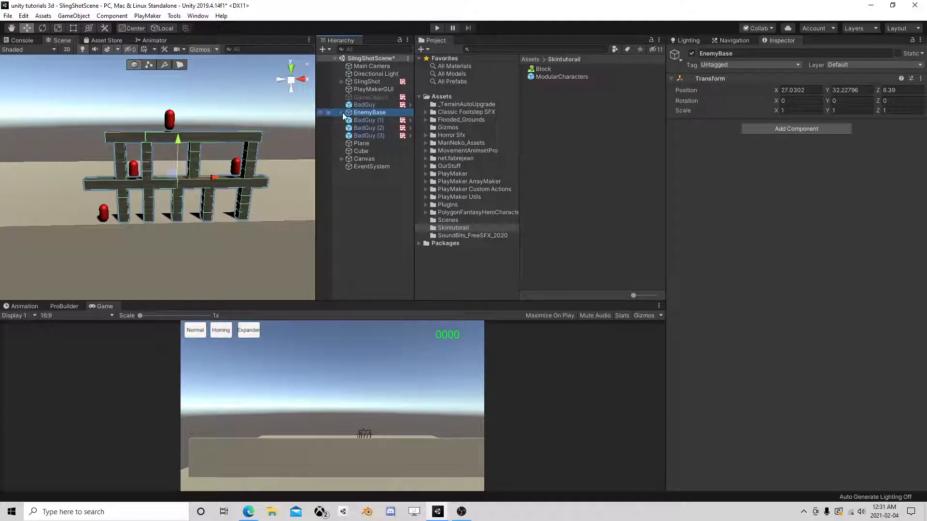
pyautogui.rightClick(348, 175)
pyautogui.click(386, 267)
pyautogui.click(375, 175)
pyautogui.write('GameManager')
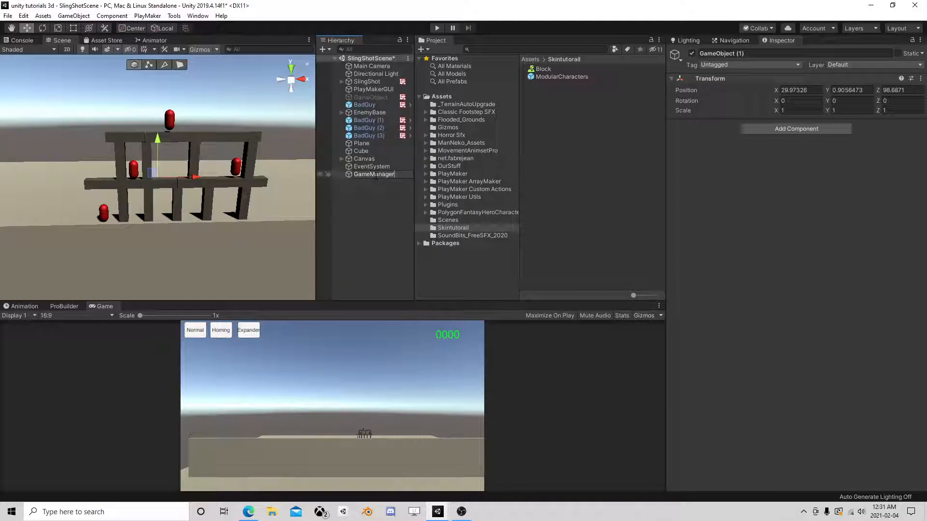
# - Confirm the GameManager name and add a PlayMaker FSM called 'blocks'
pyautogui.press('Return')
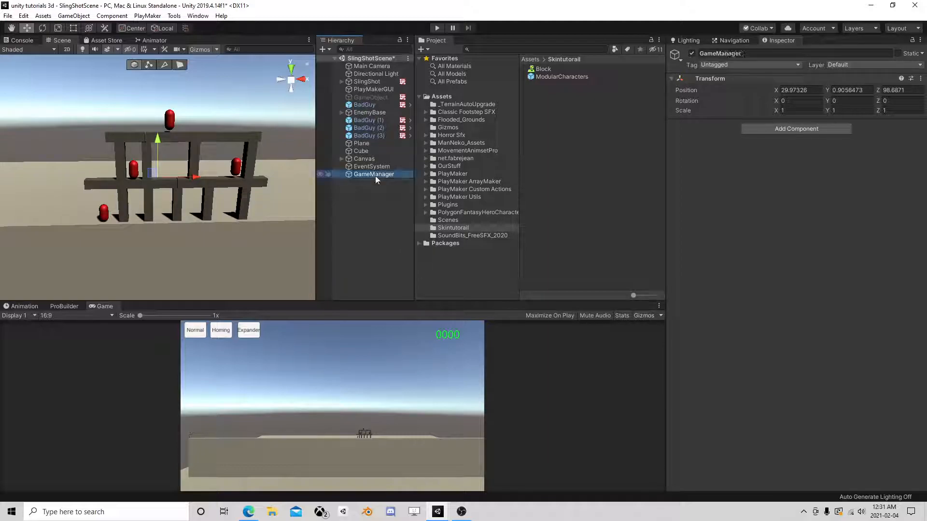
pyautogui.click(769, 127)
pyautogui.write('fsm')
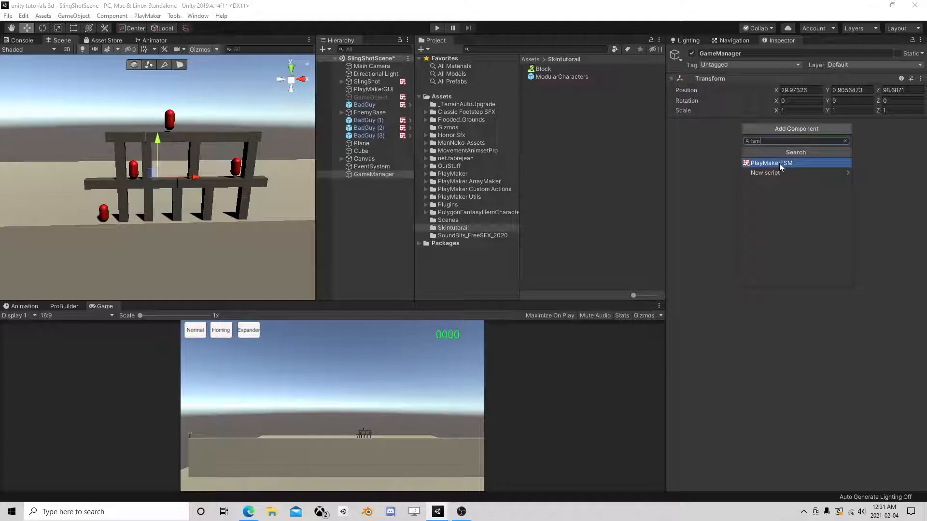
pyautogui.click(779, 163)
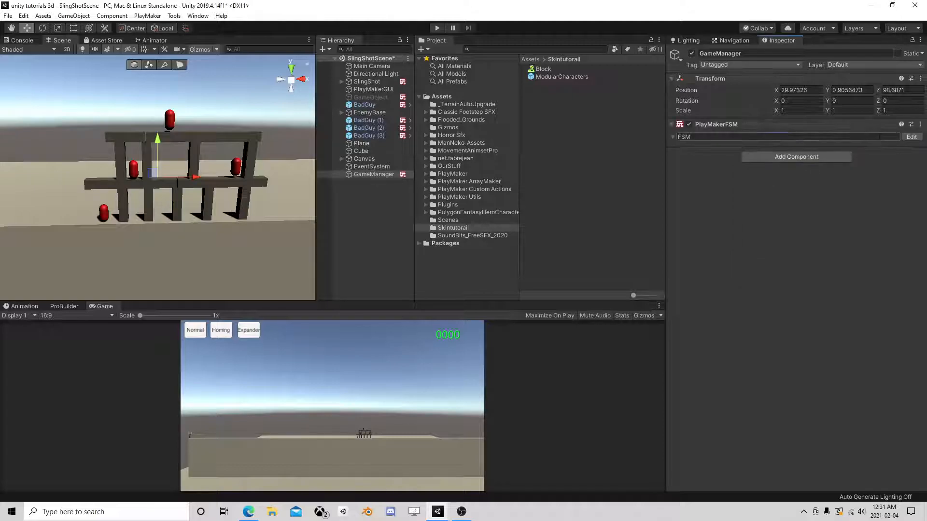
pyautogui.write('blocks')
pyautogui.click(912, 137)
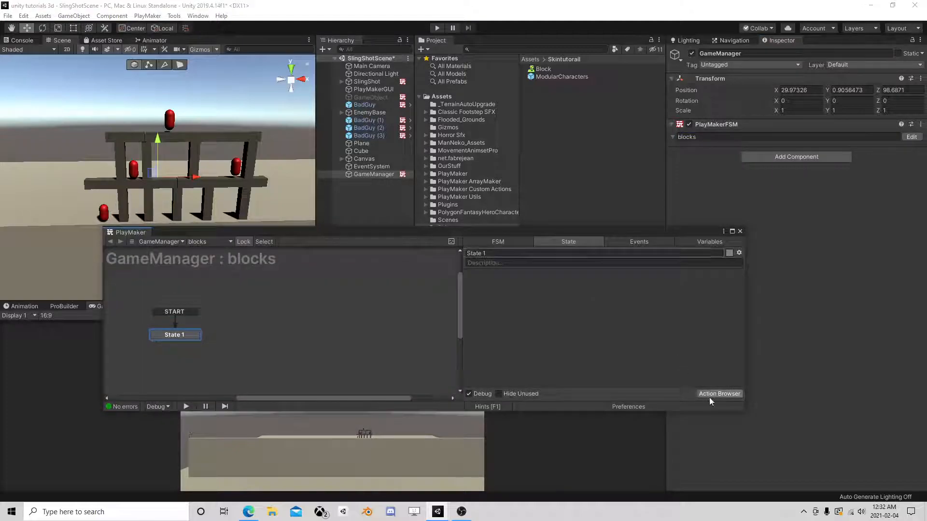
# - Add an Array List Find Game Objects By Tag action to State 1
pyautogui.click(710, 398)
pyautogui.write('f')
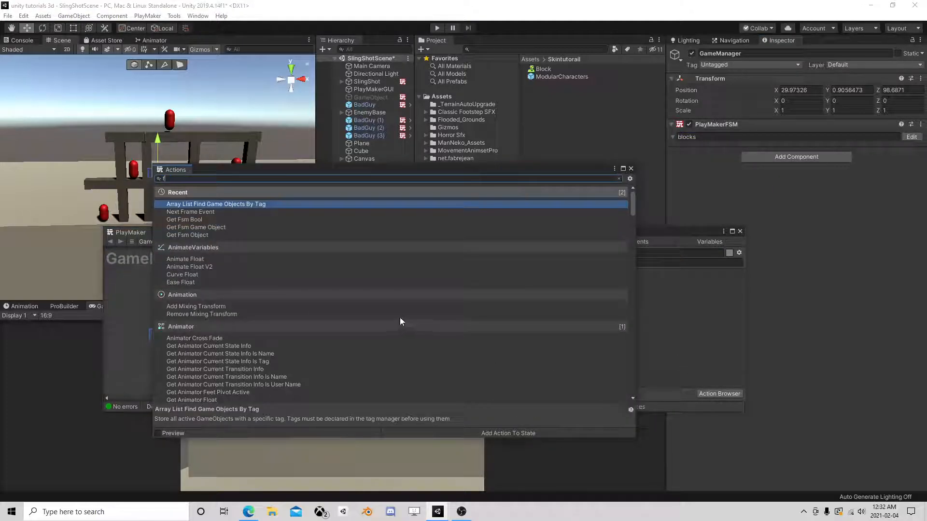
pyautogui.doubleClick(193, 207)
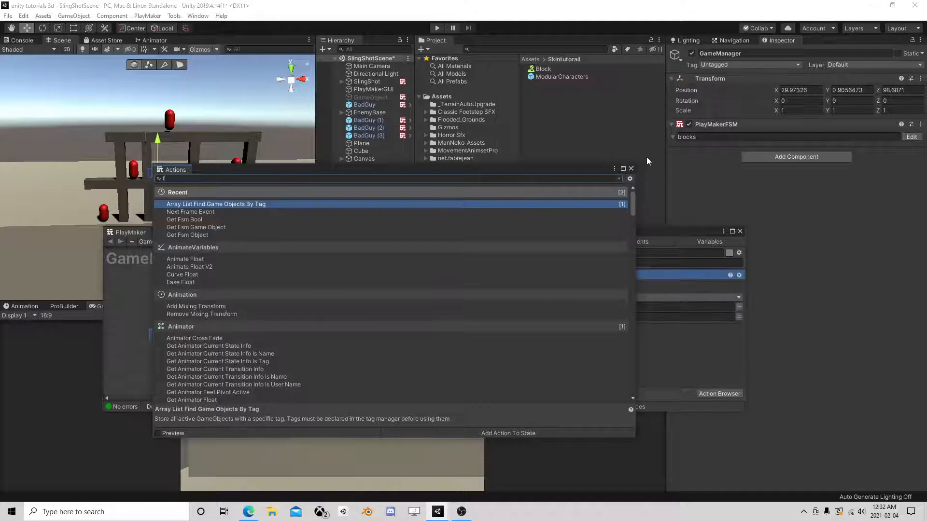
pyautogui.click(631, 168)
pyautogui.click(582, 307)
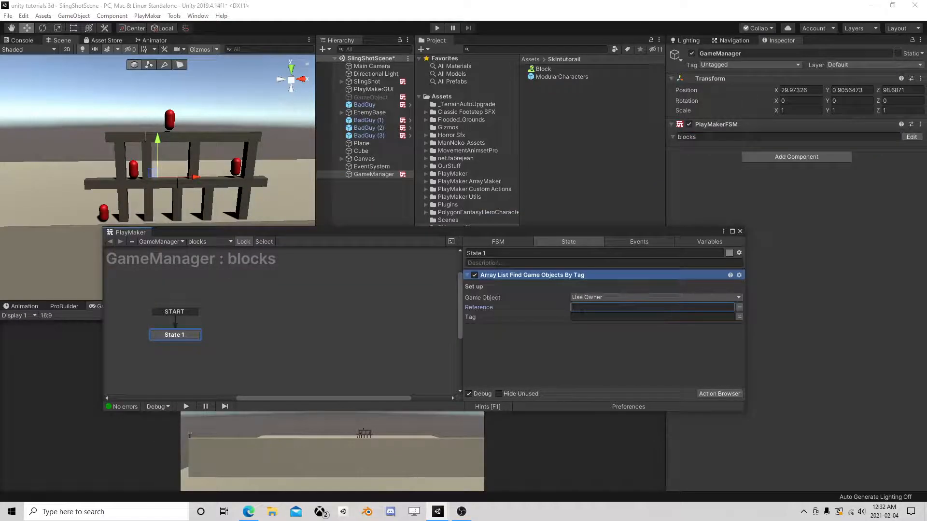
# - Add a Play Maker Array List Proxy component to GameManager with Reference 'Level'
pyautogui.click(761, 158)
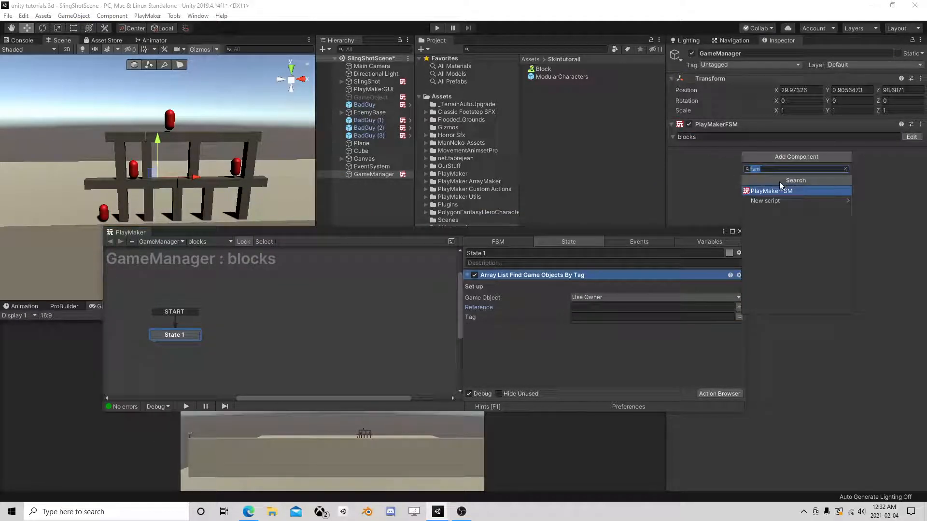
pyautogui.write('pro')
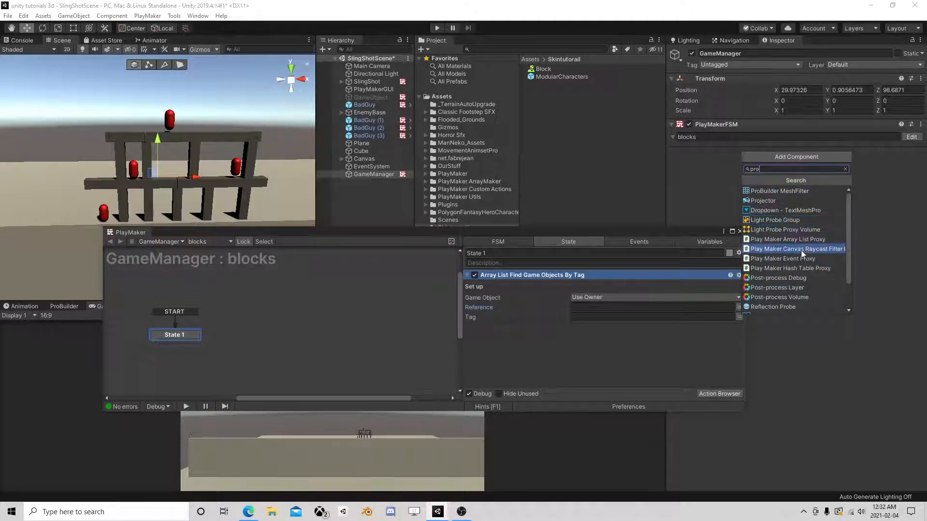
pyautogui.click(786, 239)
pyautogui.click(783, 164)
pyautogui.write('Level')
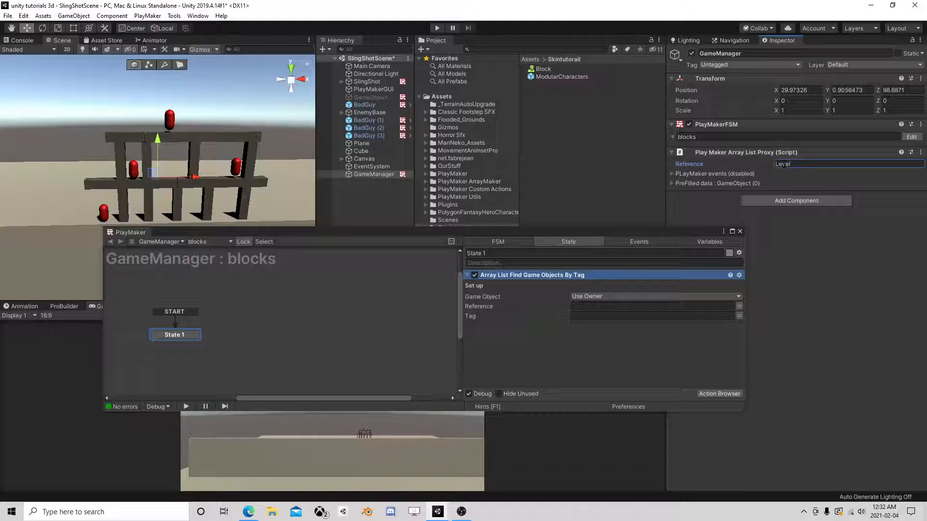
# - Set the find-by-tag action's Reference to Level and Tag to Block
pyautogui.click(576, 306)
pyautogui.write('Level')
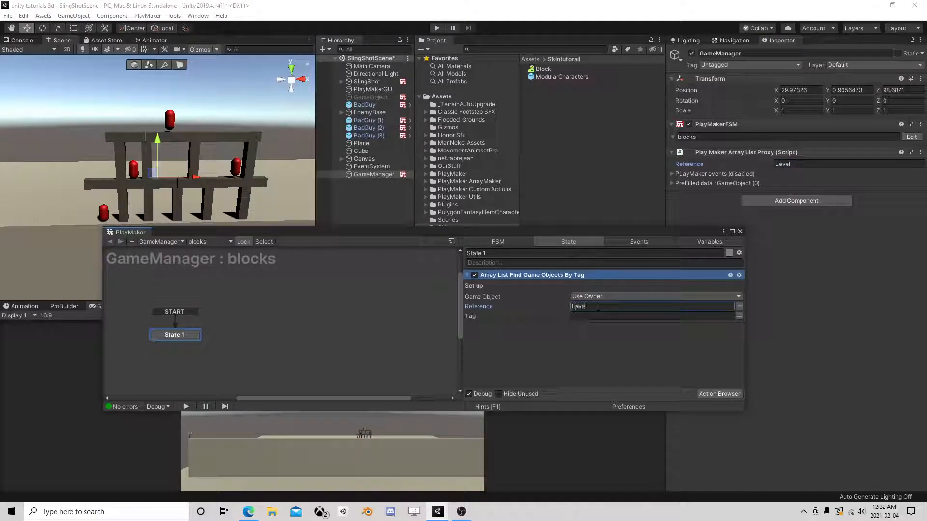
pyautogui.click(587, 320)
pyautogui.write('Block')
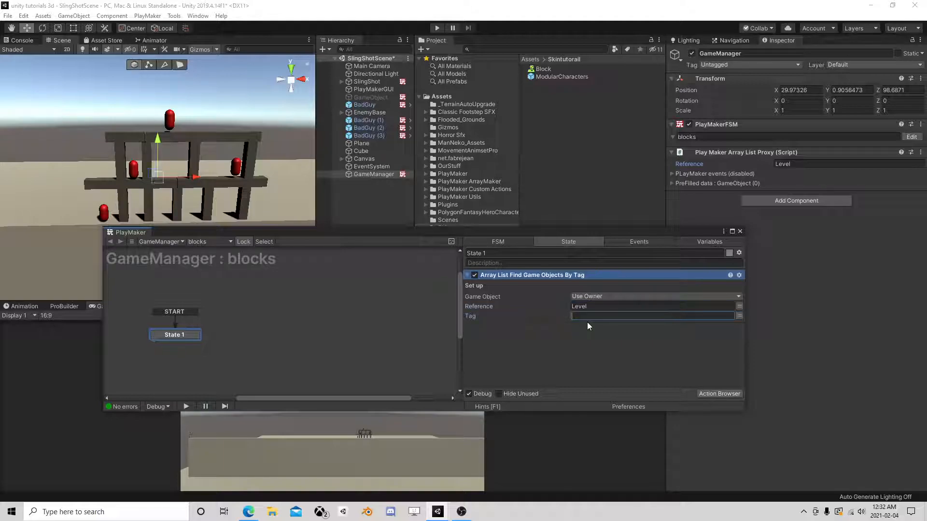
# - Give State 1 a FINISHED transition leading to a new State 2
pyautogui.rightClick(196, 338)
pyautogui.click(338, 340)
pyautogui.rightClick(240, 338)
pyautogui.click(270, 344)
pyautogui.moveTo(195, 343); pyautogui.dragTo(254, 343)
# - Add a Wait action to State 2 with a Time of 3 seconds
pyautogui.click(718, 394)
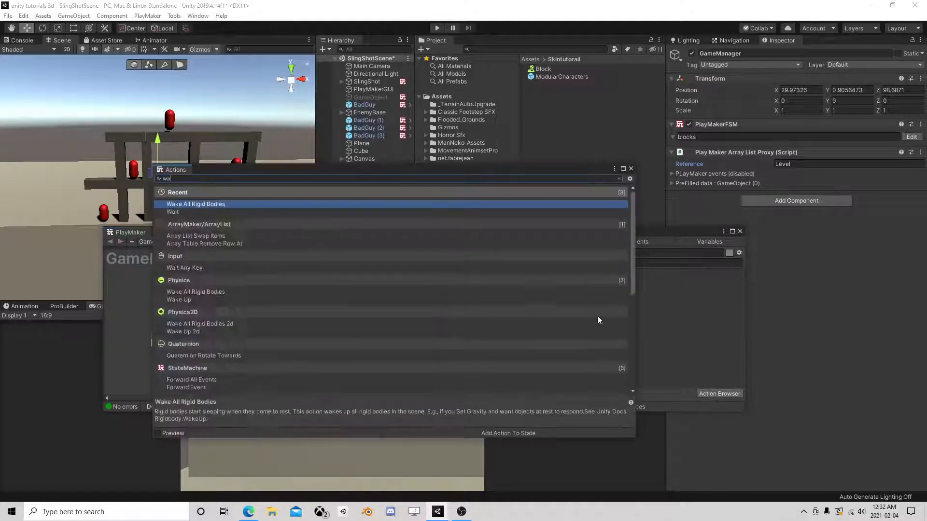
pyautogui.write('wa')
pyautogui.press('Return')
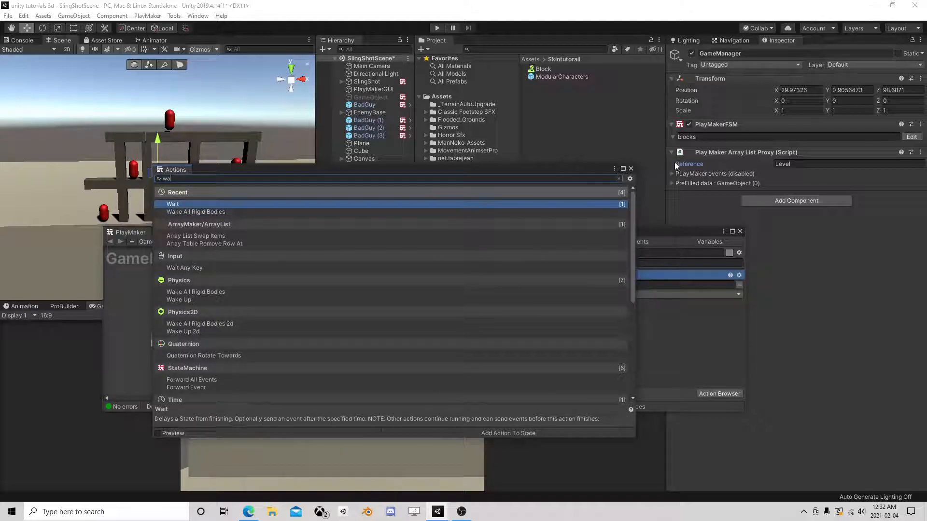
pyautogui.click(631, 168)
pyautogui.click(593, 286)
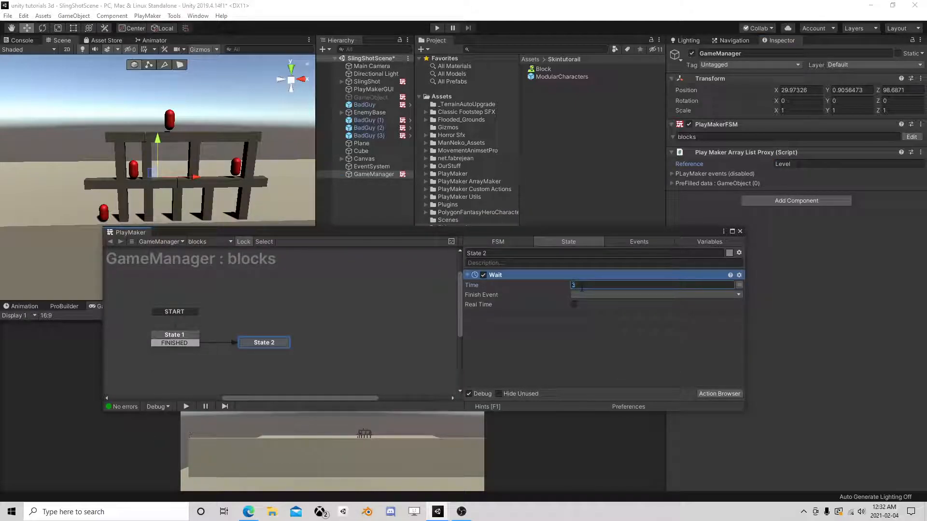
# - Create State 3 and link State 2's FINISHED transition to it
pyautogui.keyDown('ctrl'); pyautogui.click(263, 344); pyautogui.keyUp('ctrl')
pyautogui.rightClick(317, 341)
pyautogui.click(323, 349)
pyautogui.moveTo(284, 350); pyautogui.dragTo(334, 346)
pyautogui.click(334, 346)
# - Set State 2's Wait Finish Event to FINISHED
pyautogui.click(263, 344)
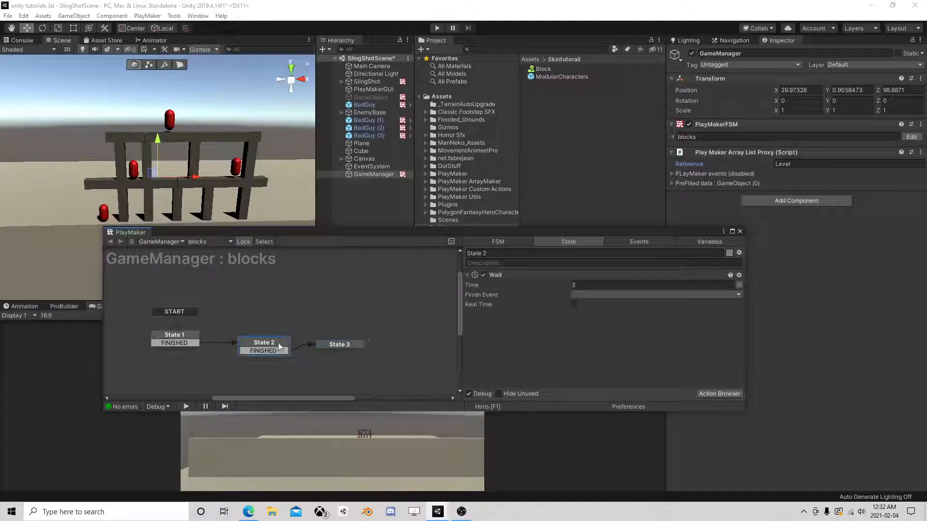
pyautogui.click(583, 295)
pyautogui.click(599, 316)
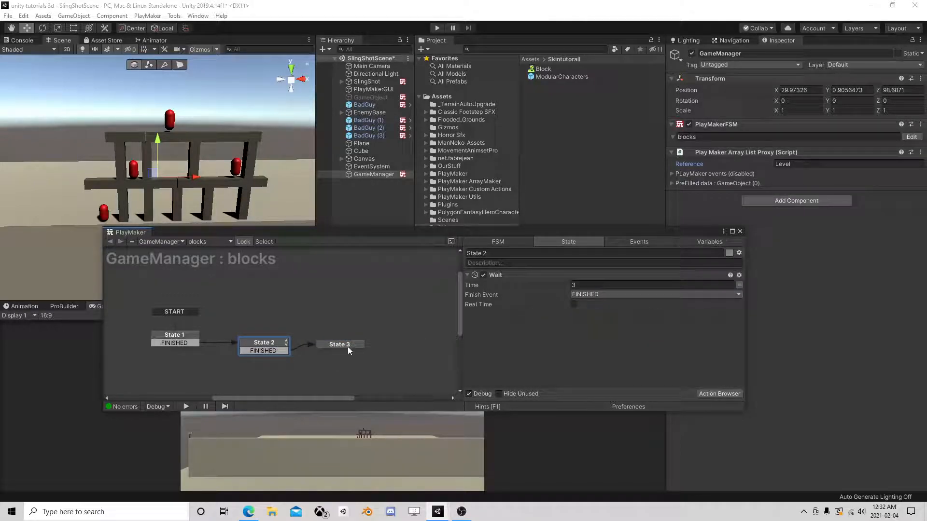
pyautogui.click(348, 346)
pyautogui.click(718, 394)
# - Add Array List Get Next to State 3 with Reference Level
pyautogui.write('array')
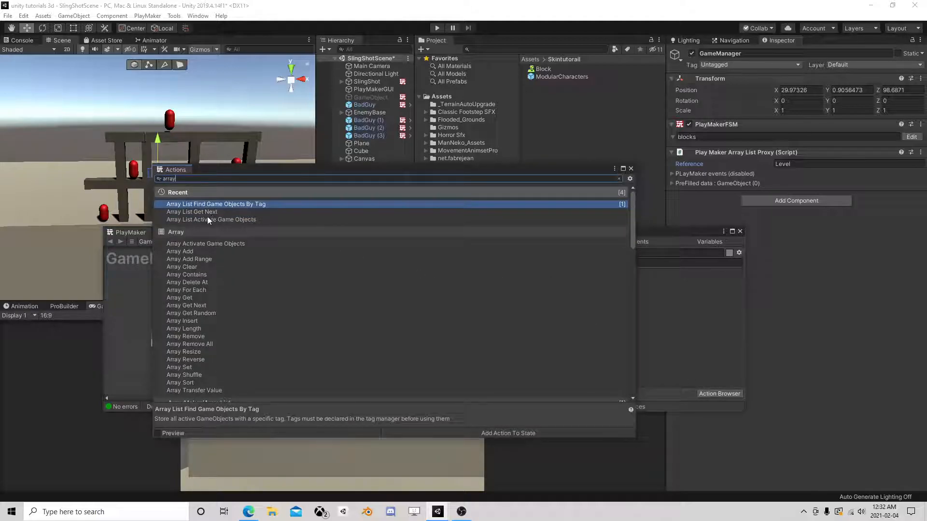
pyautogui.doubleClick(205, 212)
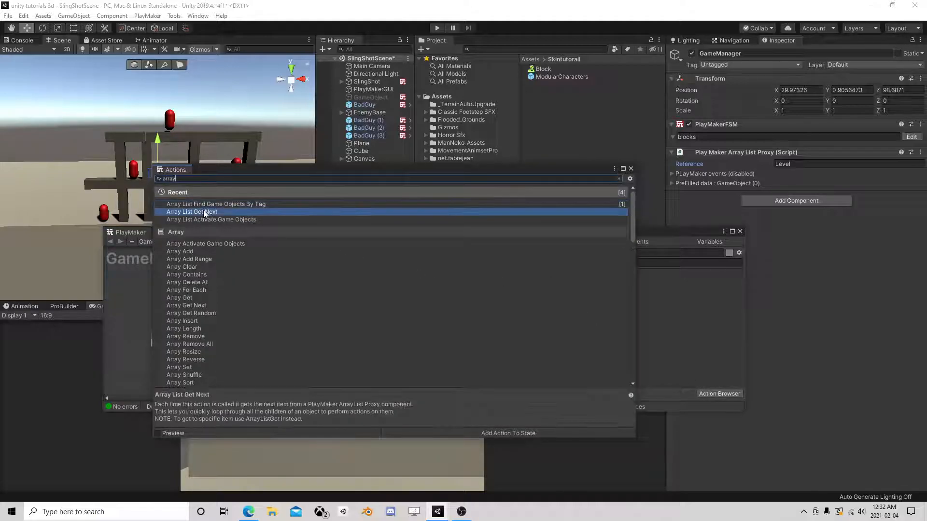
pyautogui.click(630, 169)
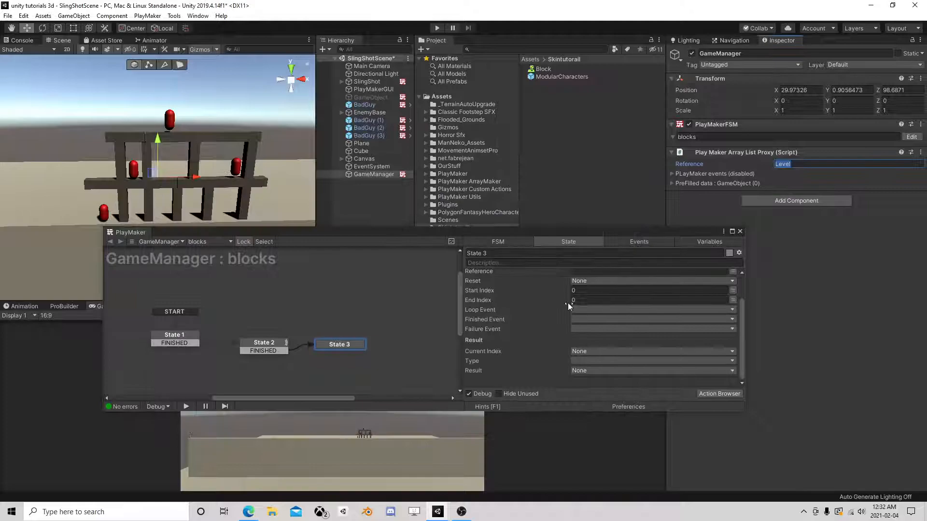
pyautogui.click(571, 307)
pyautogui.write('Level')
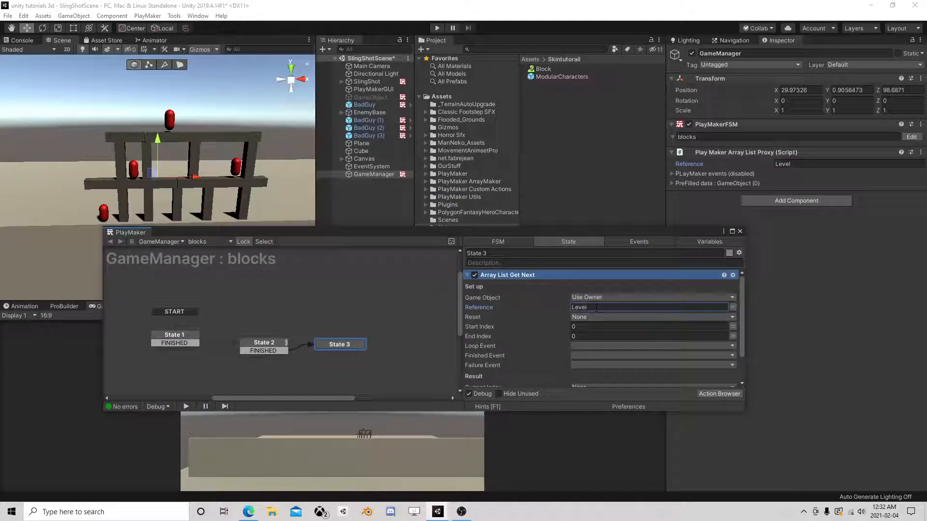
# - Create new 'loop' and 'done' events for the Get Next action
pyautogui.click(577, 346)
pyautogui.click(602, 419)
pyautogui.write('loop')
pyautogui.press('Return')
pyautogui.click(594, 356)
pyautogui.click(601, 436)
pyautogui.write('done')
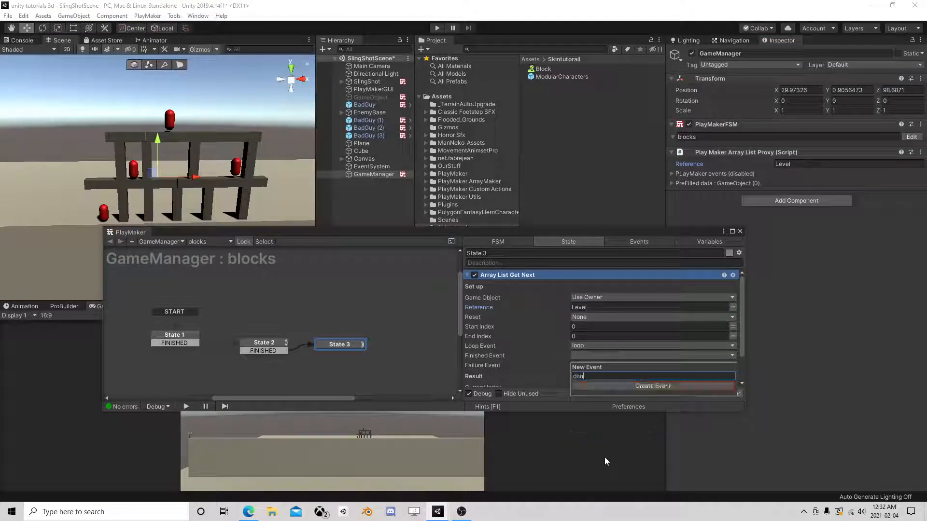
pyautogui.press('Return')
# - Set the result type to Game Object and store it in a new variable Current
pyautogui.scroll(-1, 575, 351)
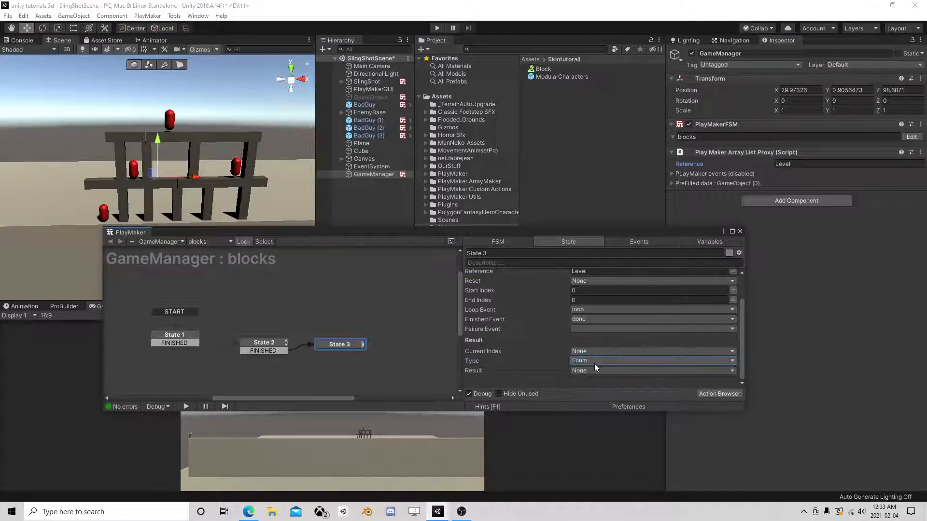
pyautogui.click(595, 362)
pyautogui.click(605, 241)
pyautogui.click(583, 372)
pyautogui.click(603, 408)
pyautogui.write('Current')
pyautogui.click(632, 400)
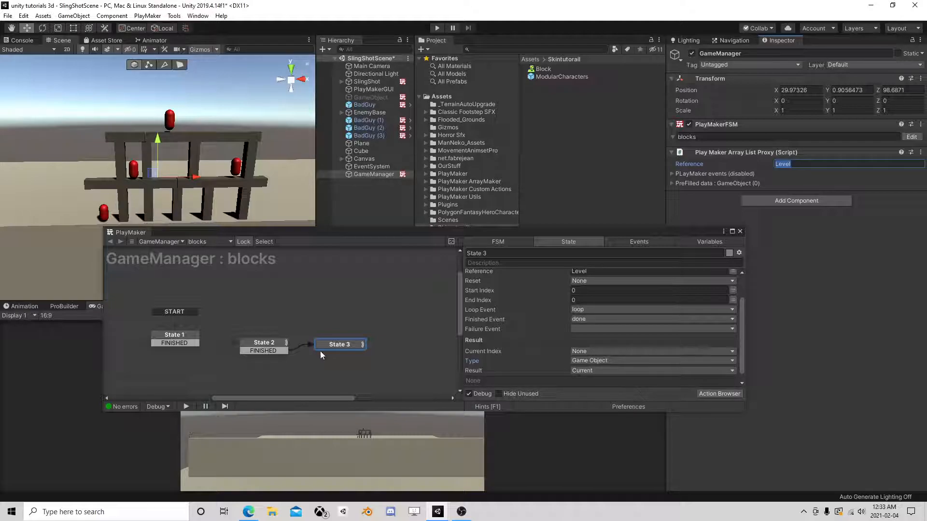
pyautogui.rightClick(346, 346)
# - Add loop and done transitions to State 3, linking done to a new State 4
pyautogui.moveTo(367, 350)
pyautogui.click(491, 363)
pyautogui.rightClick(347, 344)
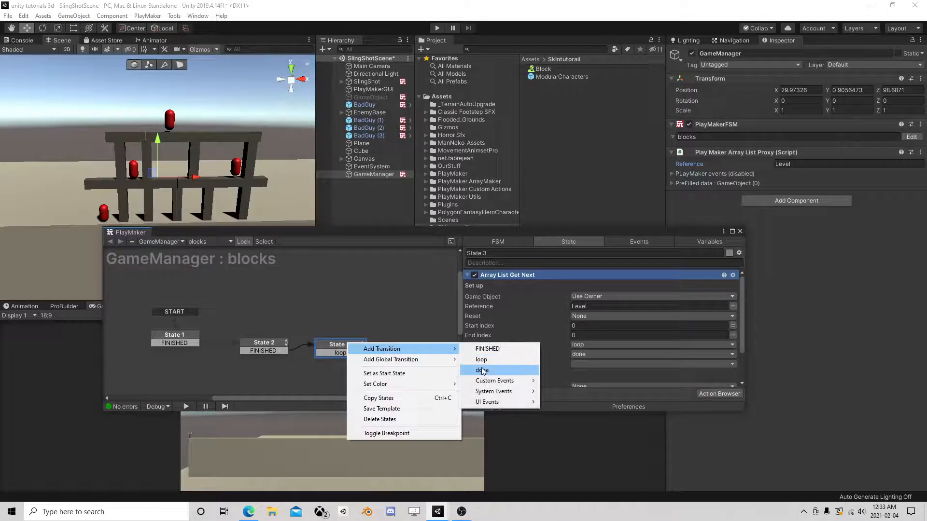
pyautogui.click(482, 371)
pyautogui.rightClick(242, 374)
pyautogui.click(289, 379)
pyautogui.moveTo(343, 361); pyautogui.dragTo(280, 373)
# - Create State 5 from State 3's loop, with FINISHED routing back to State 3
pyautogui.rightClick(396, 342)
pyautogui.click(404, 346)
pyautogui.moveTo(362, 348); pyautogui.dragTo(396, 344)
pyautogui.click(419, 346)
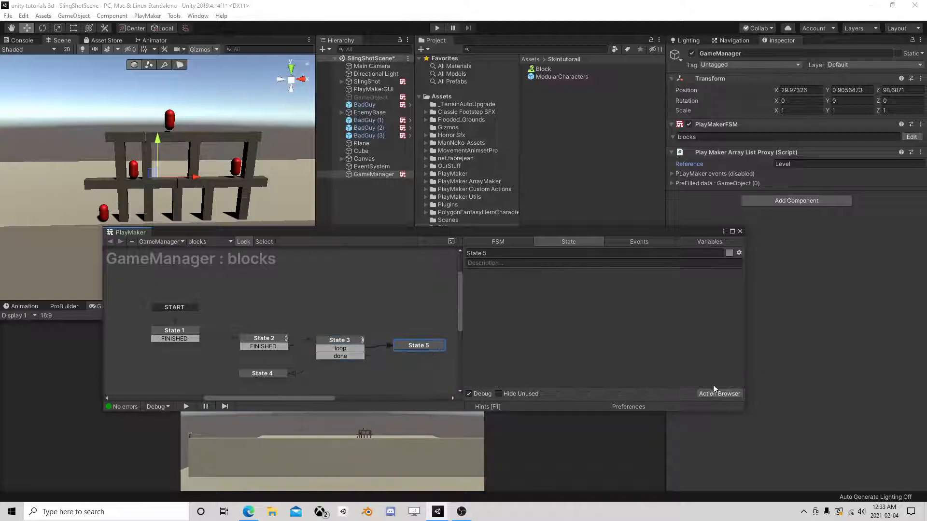
pyautogui.keyDown('ctrl'); pyautogui.click(424, 347); pyautogui.keyUp('ctrl')
pyautogui.moveTo(412, 354); pyautogui.dragTo(328, 340)
pyautogui.click(423, 346)
# - Add a Set Rigid Body Constraints action to State 5
pyautogui.click(720, 393)
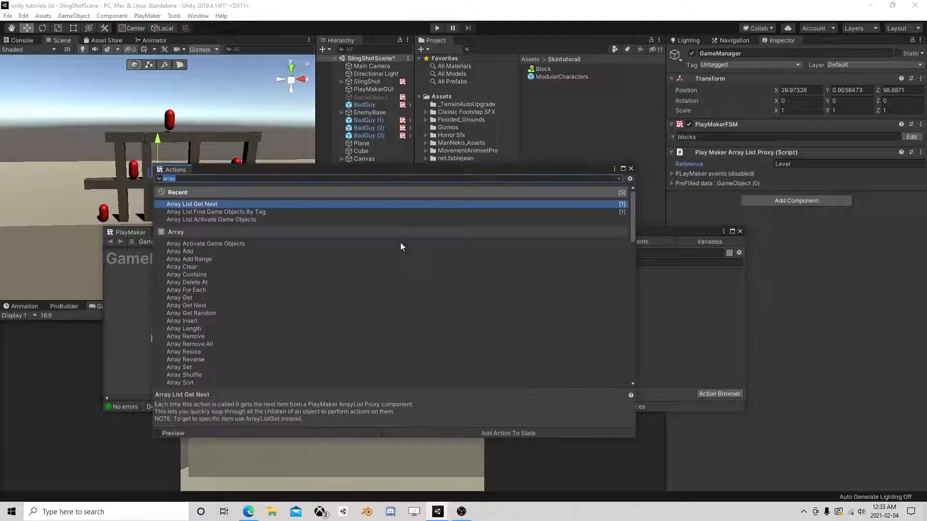
pyautogui.press('BackSpace')
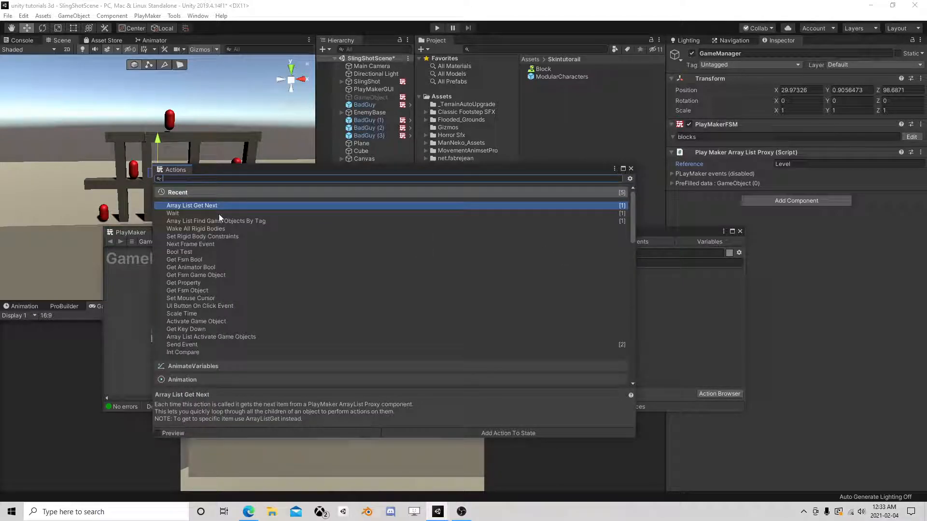
pyautogui.doubleClick(195, 236)
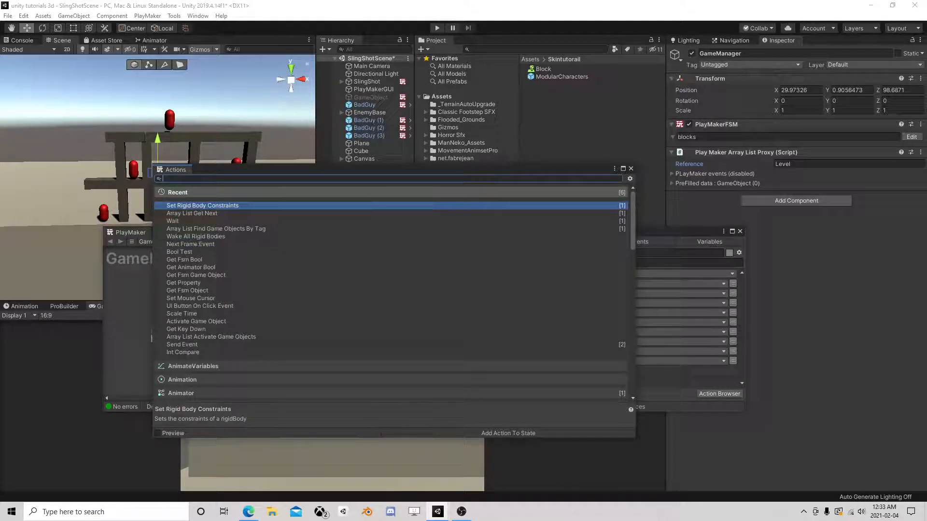
pyautogui.click(630, 169)
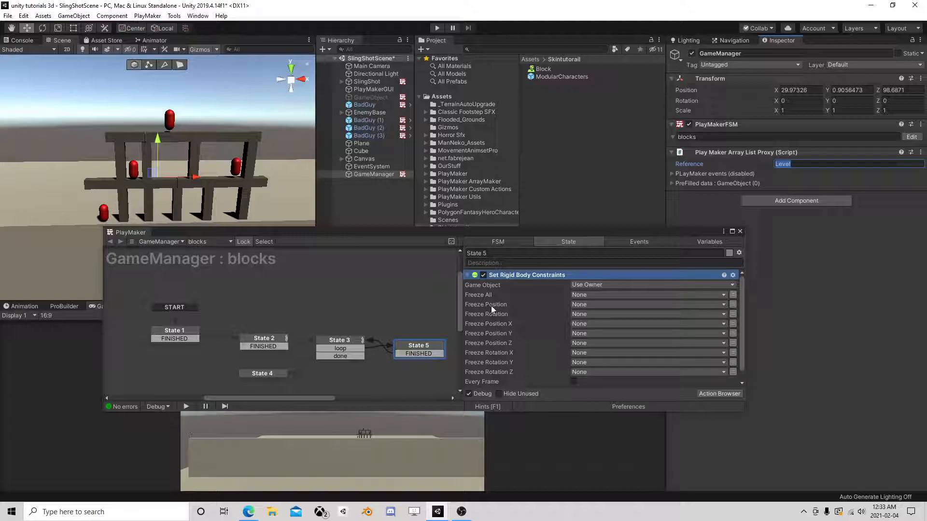
pyautogui.scroll(-1, 549, 320)
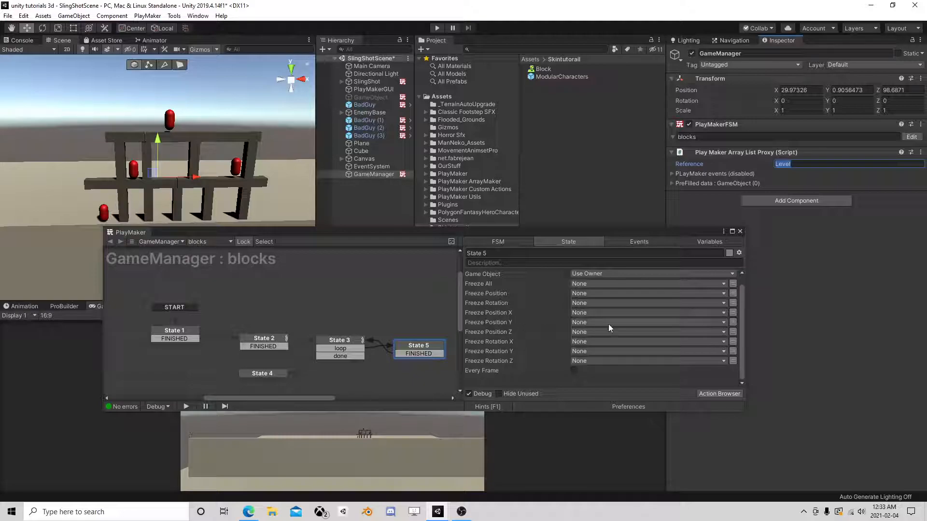
# - Make Freeze Position X/Y and Rotation X/Z use variables, then close PlayMaker
pyautogui.click(732, 324)
pyautogui.click(733, 324)
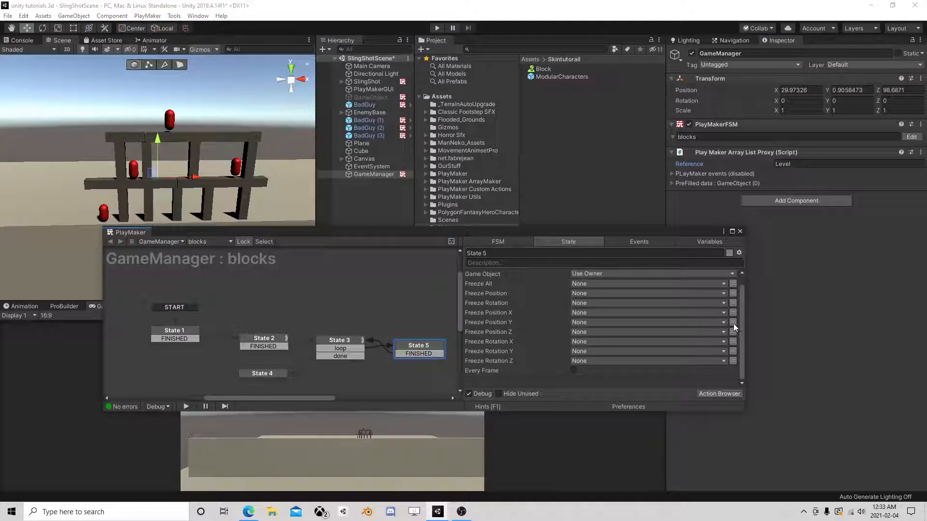
pyautogui.click(733, 323)
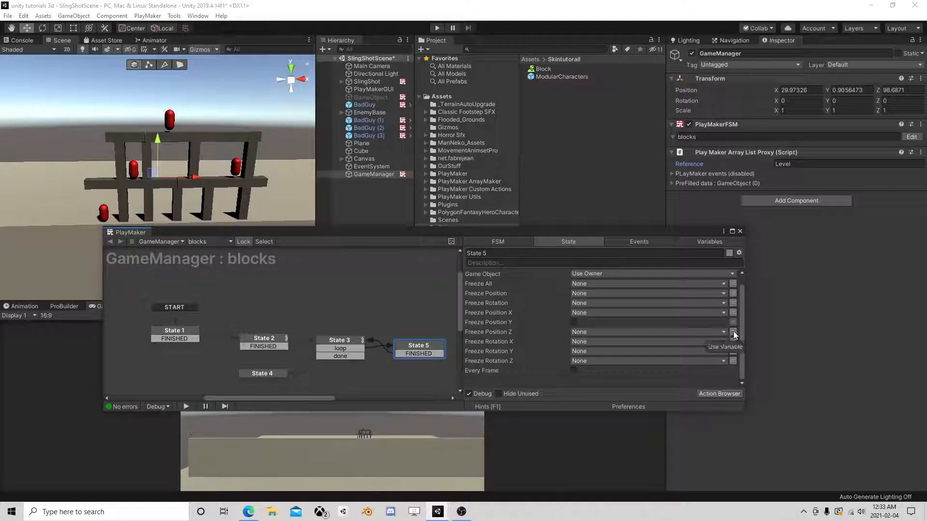
pyautogui.click(733, 314)
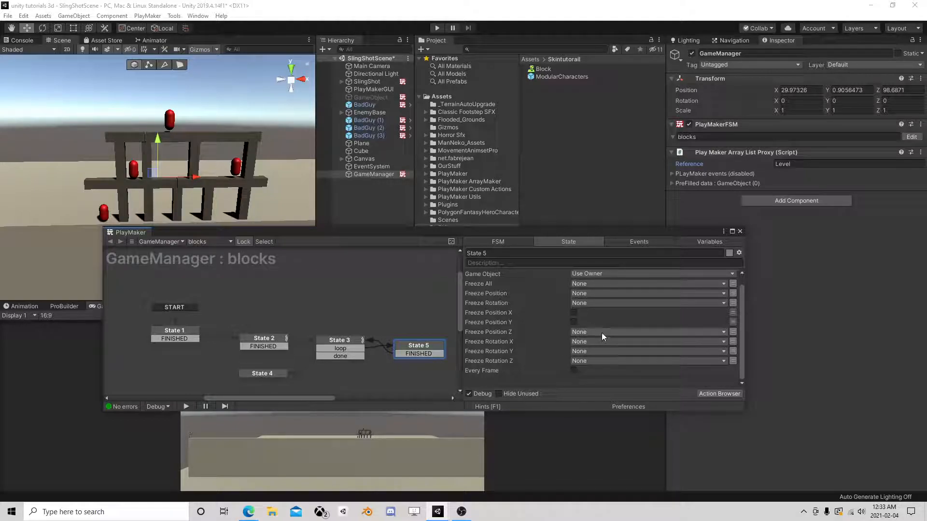
pyautogui.click(733, 341)
pyautogui.click(734, 351)
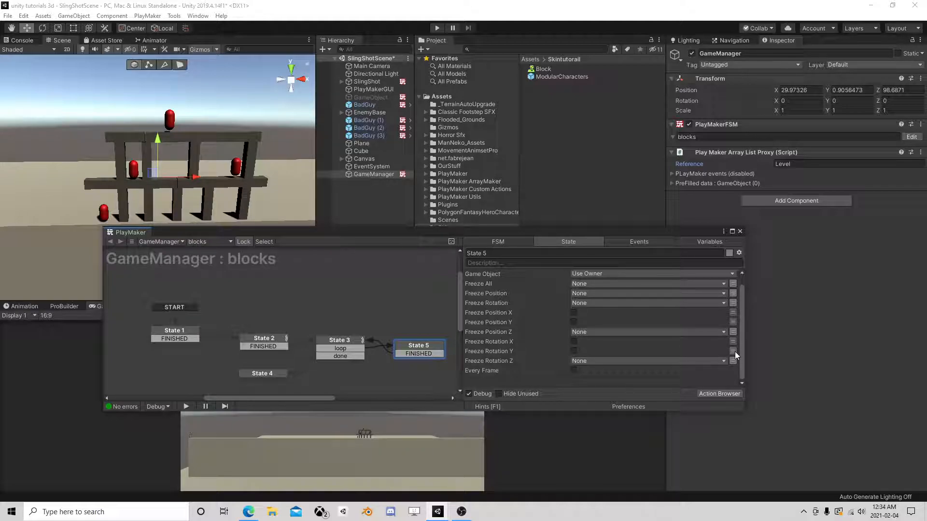
pyautogui.click(734, 351)
pyautogui.click(734, 360)
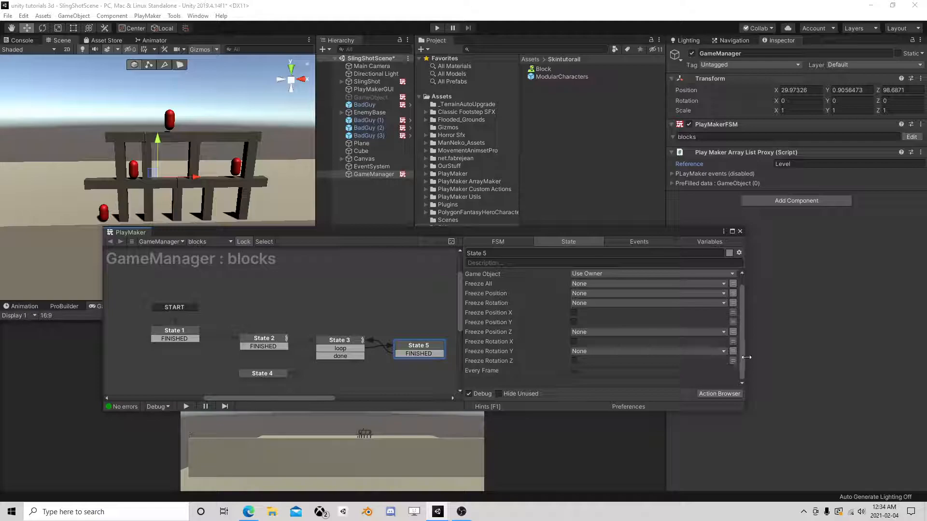
pyautogui.click(741, 231)
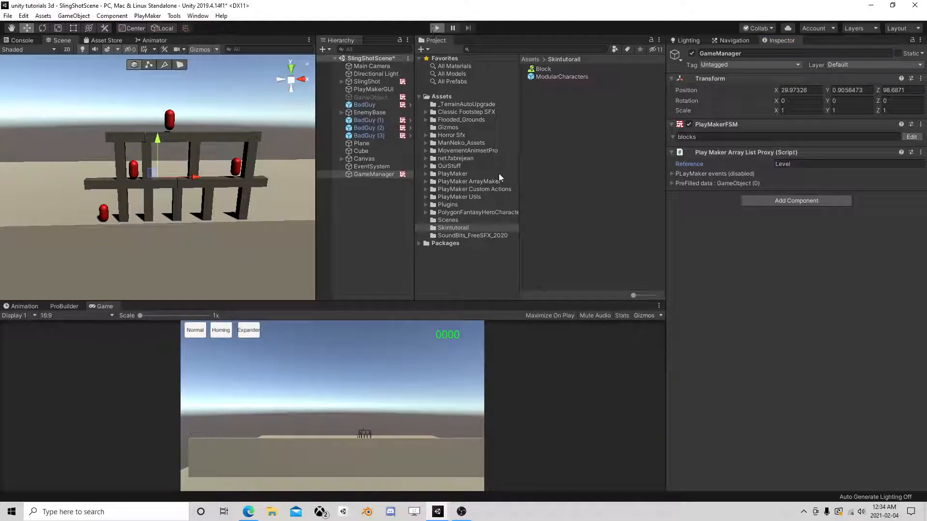
# - Start a play test, check the blocks FSM variables, and expand the array list's 40 entries
pyautogui.hotkey('ctrl', 'p')
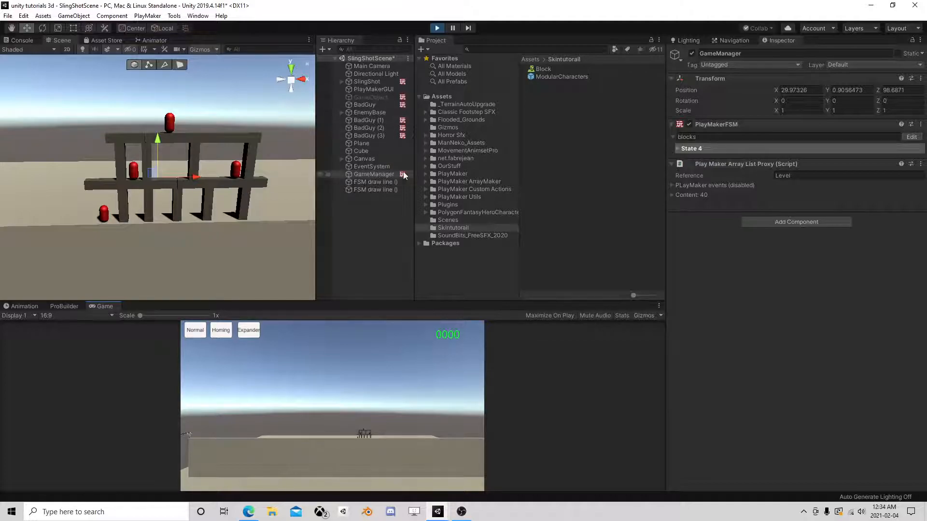
pyautogui.click(912, 136)
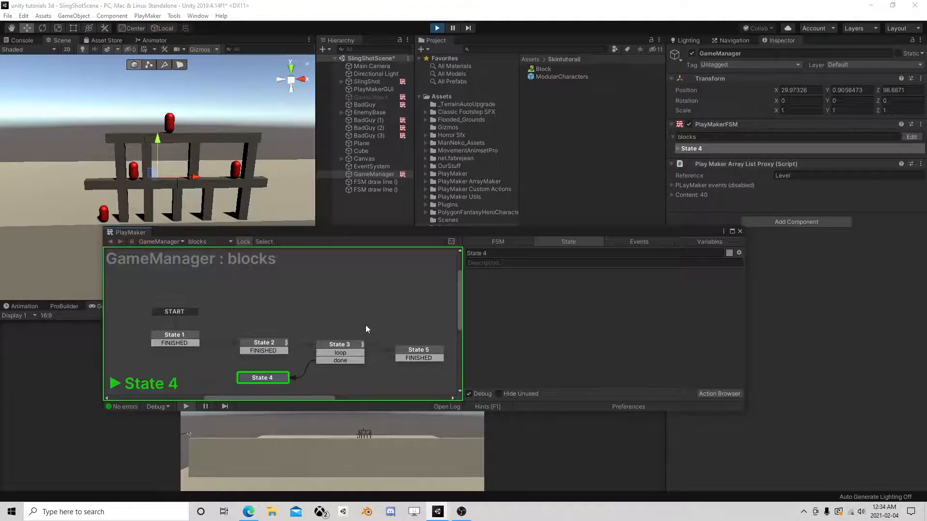
pyautogui.click(698, 240)
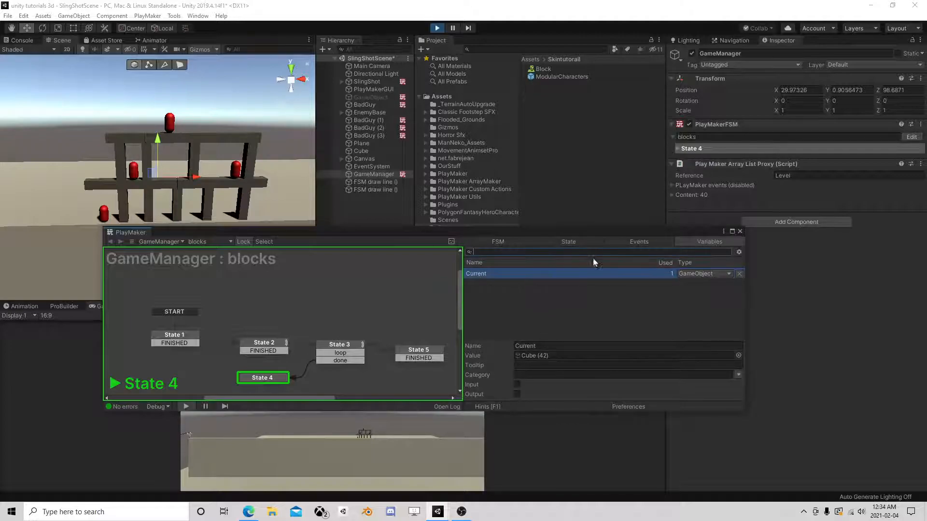
pyautogui.click(741, 231)
pyautogui.click(672, 195)
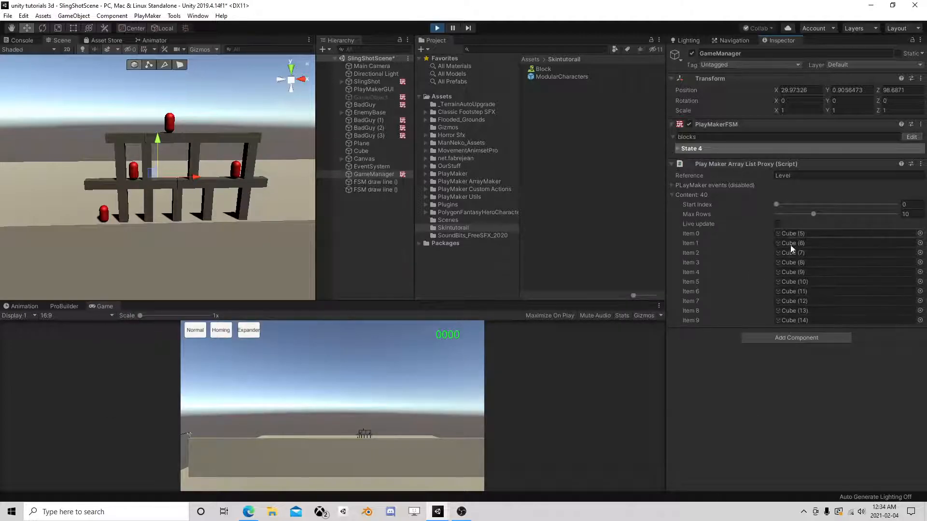
# - Inspect Cube (26)'s physics settings, then collapse EnemyBase and reselect GameManager
pyautogui.click(210, 199)
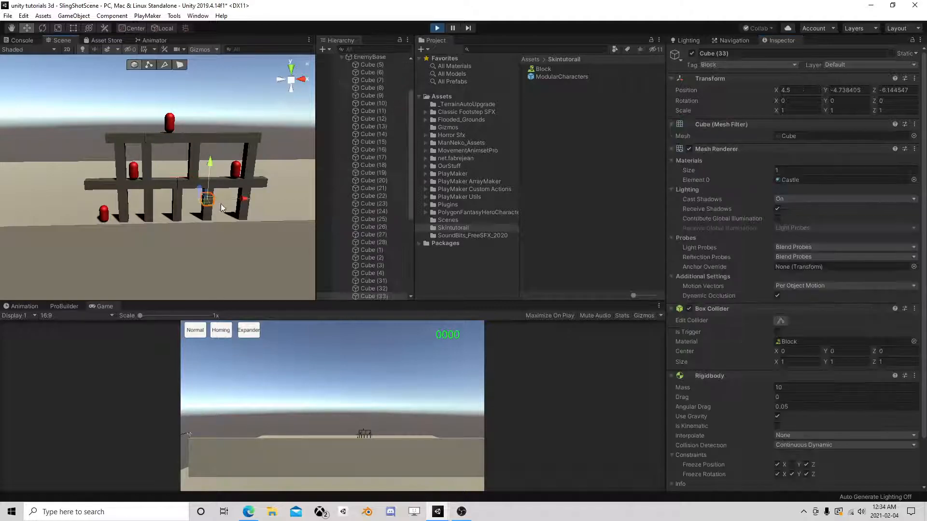
pyautogui.click(373, 227)
pyautogui.scroll(-3, 805, 385)
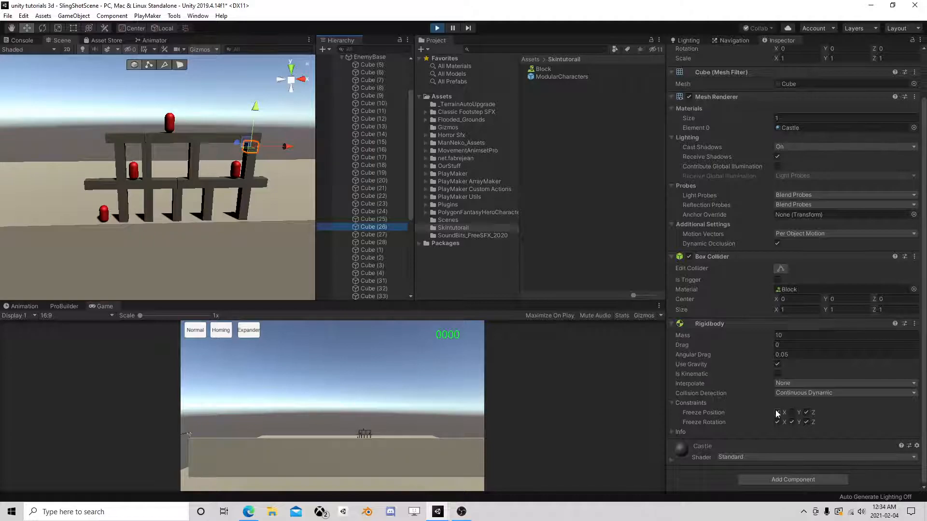
pyautogui.scroll(3, 381, 239)
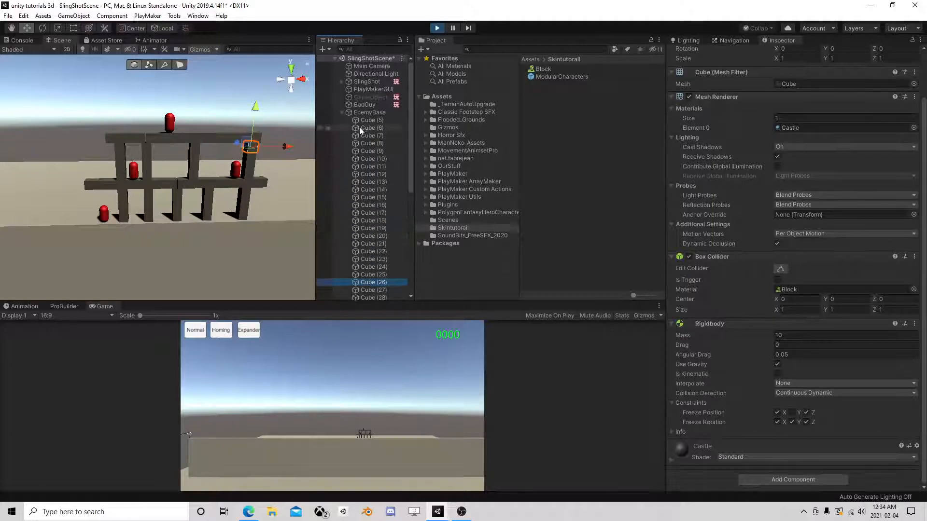
pyautogui.click(370, 112)
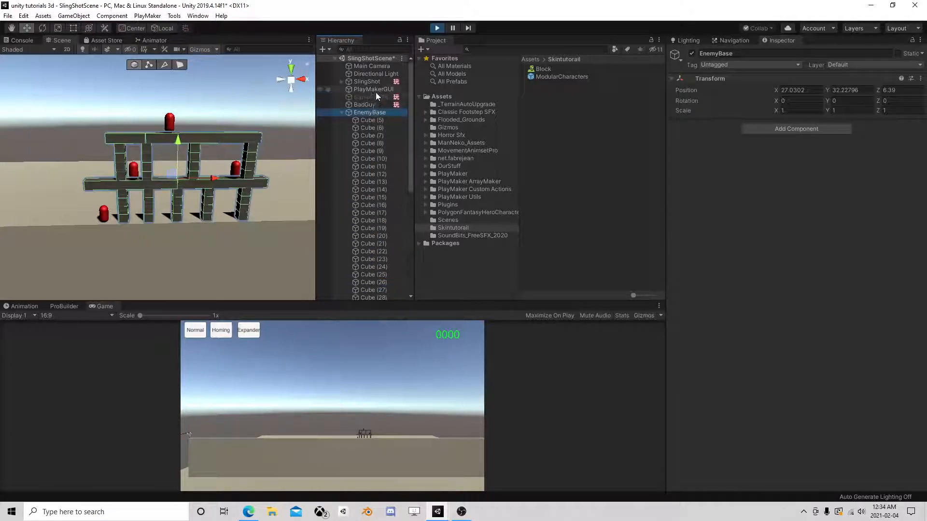
pyautogui.click(341, 112)
pyautogui.click(362, 173)
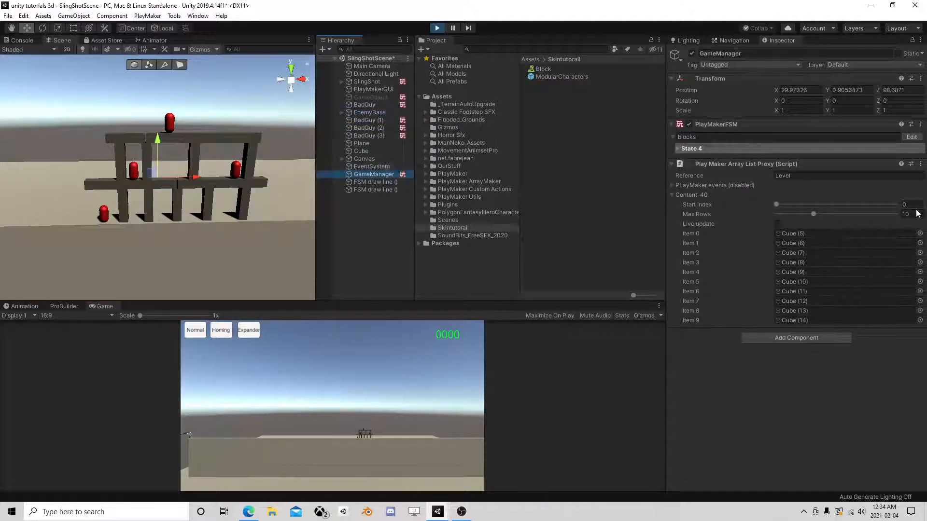
# - Stop play and retarget State 5's Set Rigid Body Constraints to the Current variable
pyautogui.click(911, 137)
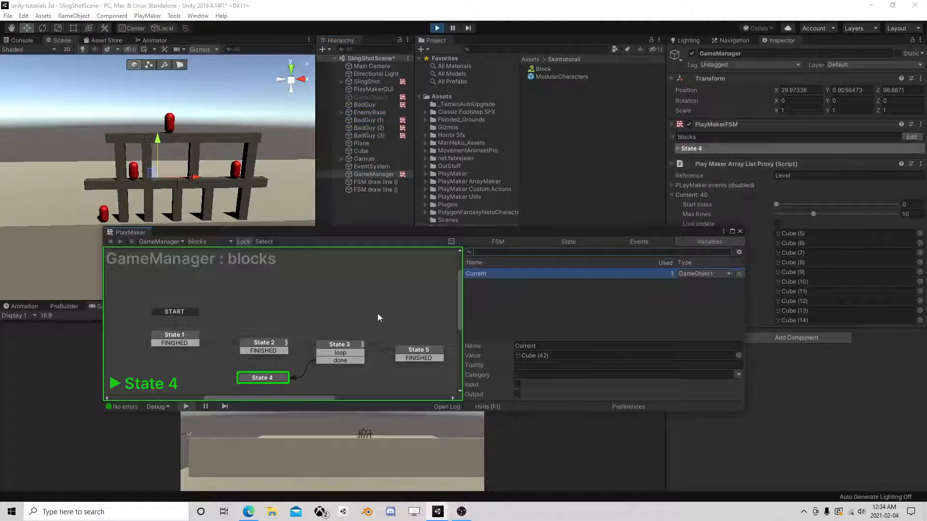
pyautogui.click(400, 353)
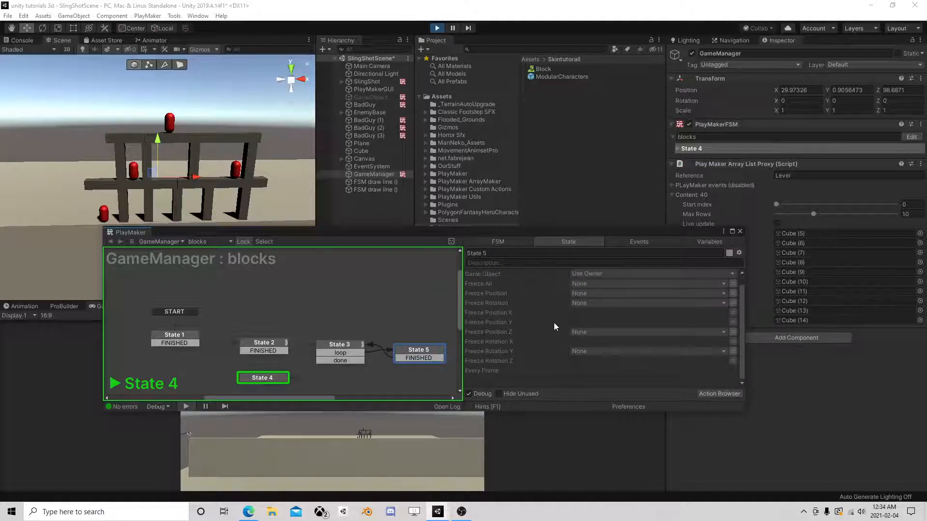
pyautogui.scroll(1, 610, 348)
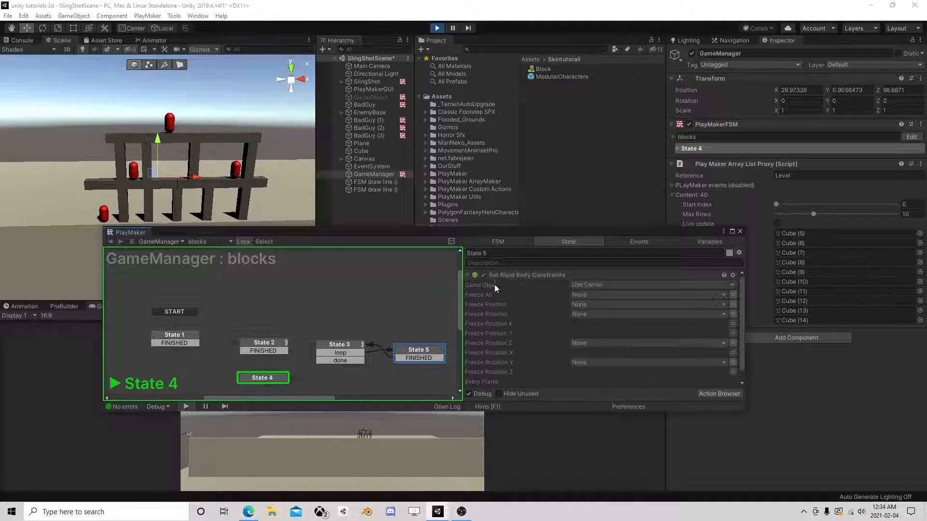
pyautogui.click(437, 27)
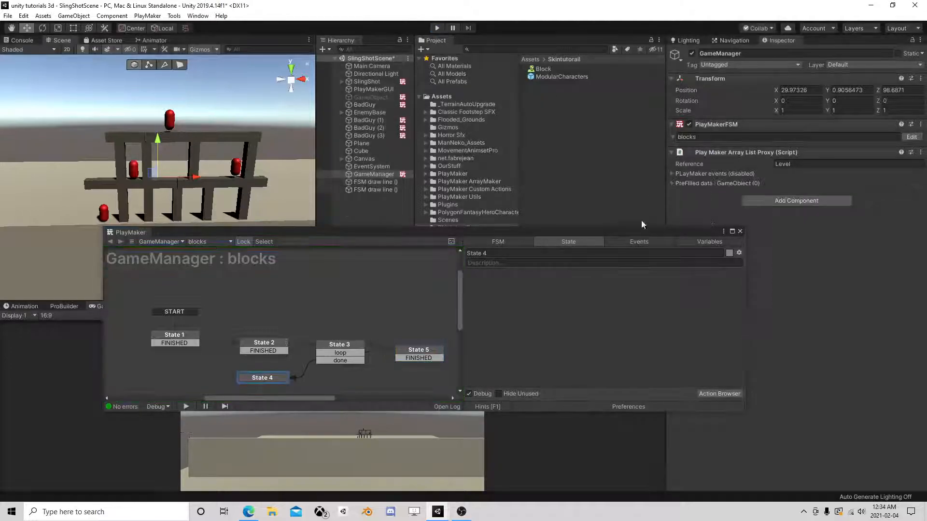
pyautogui.click(584, 285)
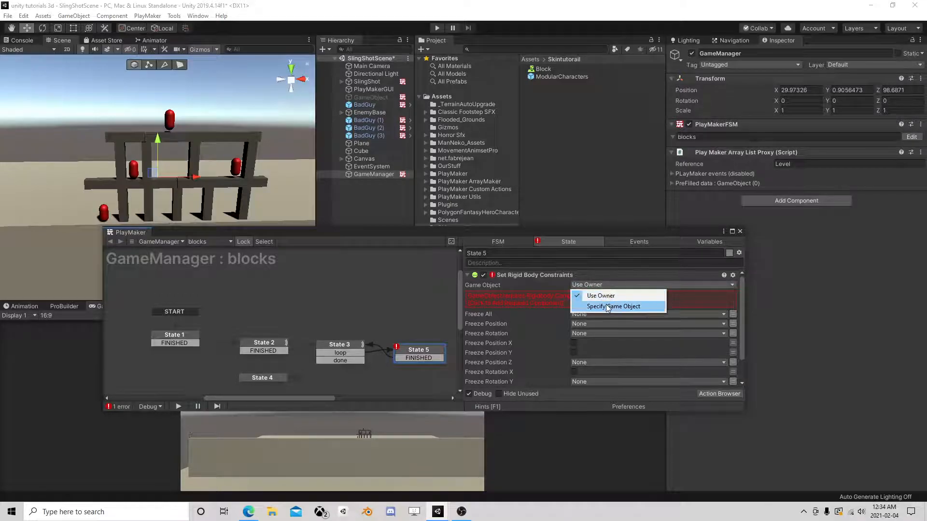
pyautogui.click(598, 305)
pyautogui.click(732, 295)
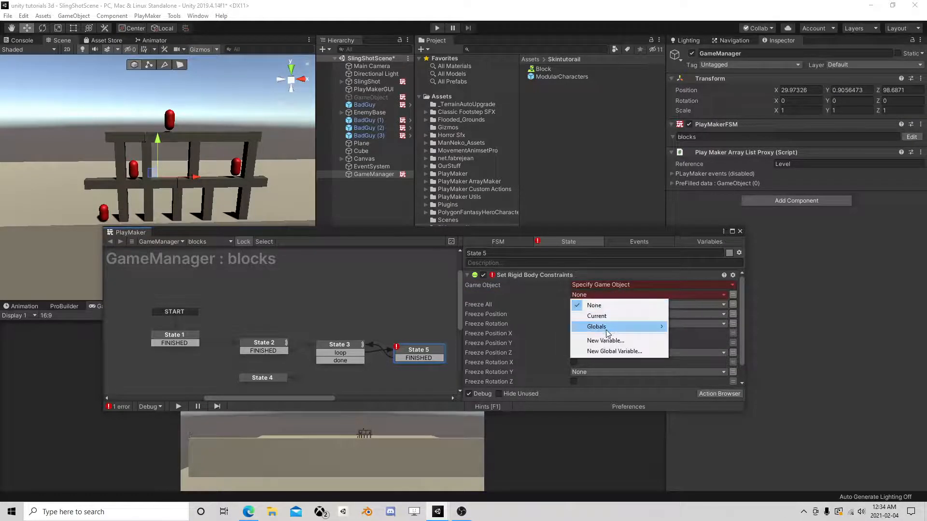
pyautogui.click(603, 316)
# - Restart the game, close the PlayMaker editor and pick a block in the scene
pyautogui.click(437, 28)
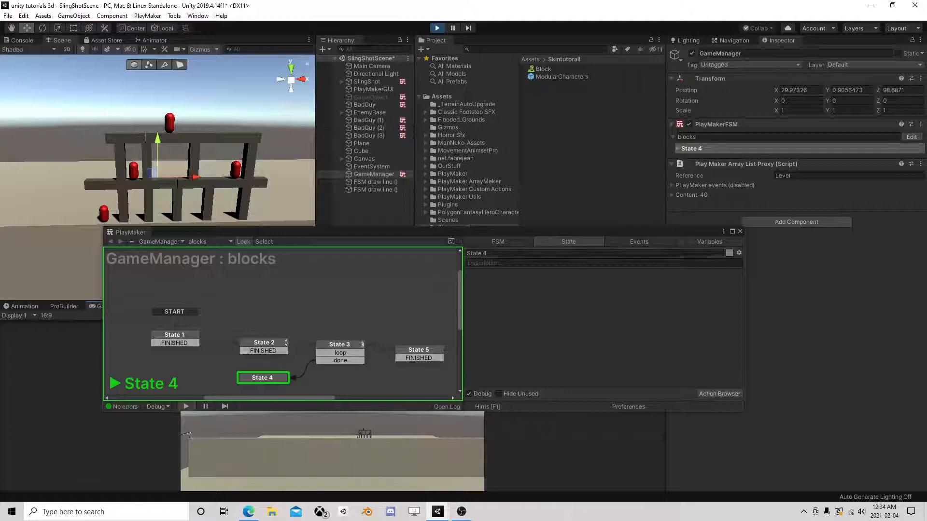
pyautogui.click(741, 231)
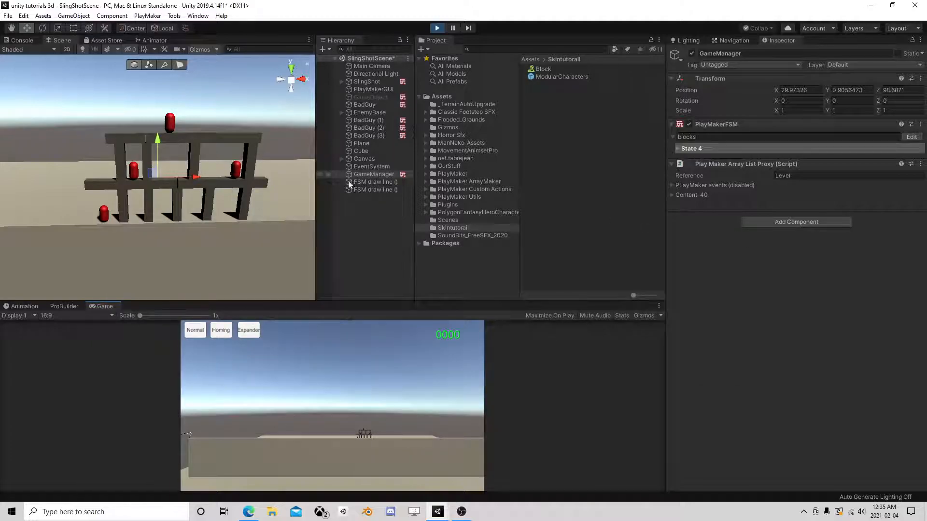
pyautogui.click(216, 185)
# - Watch Cube (33) and the tower fall, stop play, then select EnemyBase and GameManager
pyautogui.click(214, 202)
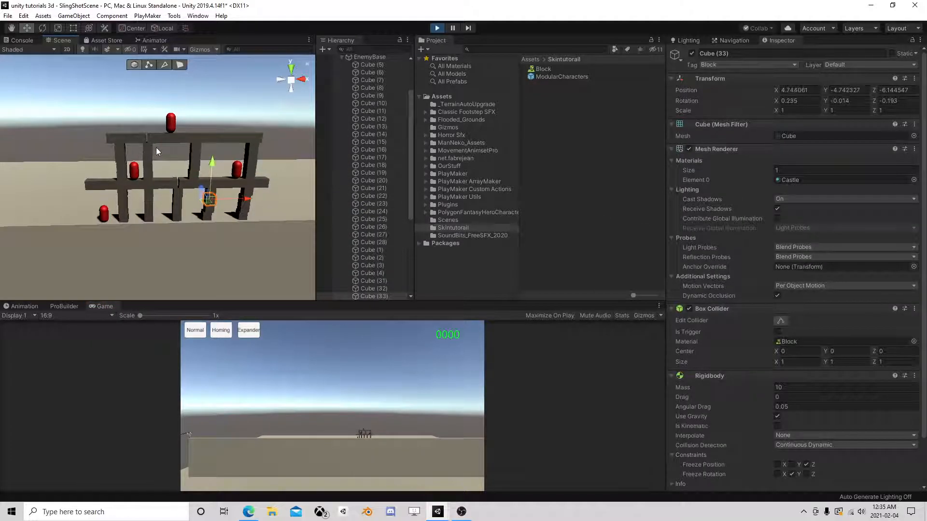
pyautogui.scroll(5, 152, 154)
pyautogui.scroll(-4, 160, 161)
pyautogui.moveTo(161, 161); pyautogui.dragTo(150, 159, button='middle')
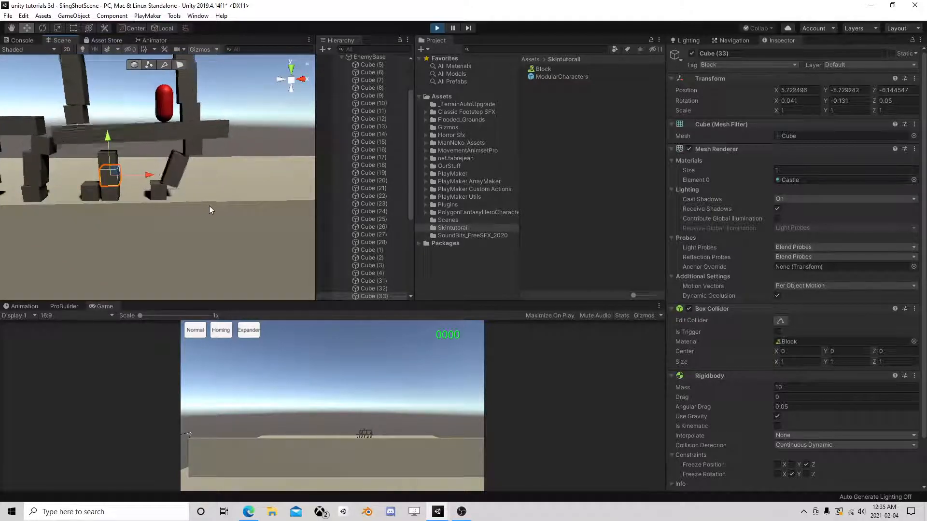
pyautogui.click(437, 27)
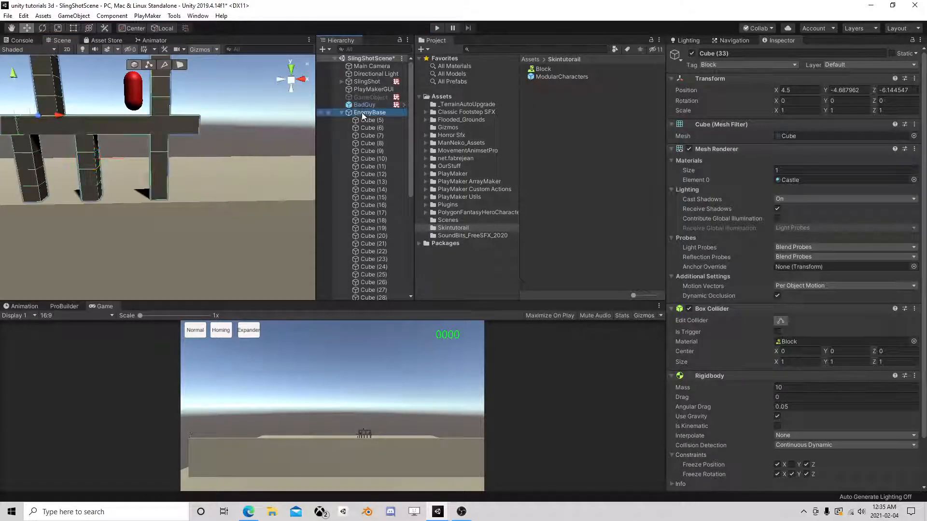
pyautogui.click(341, 112)
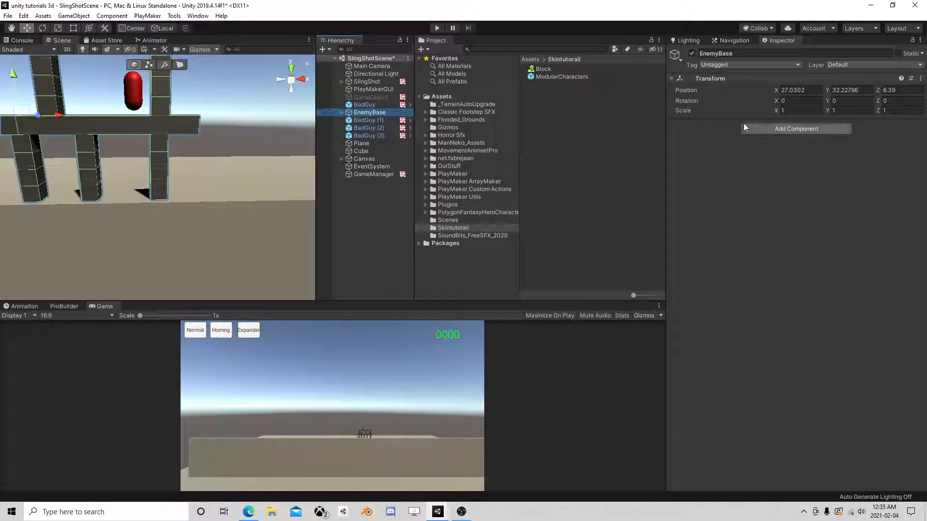
pyautogui.click(374, 174)
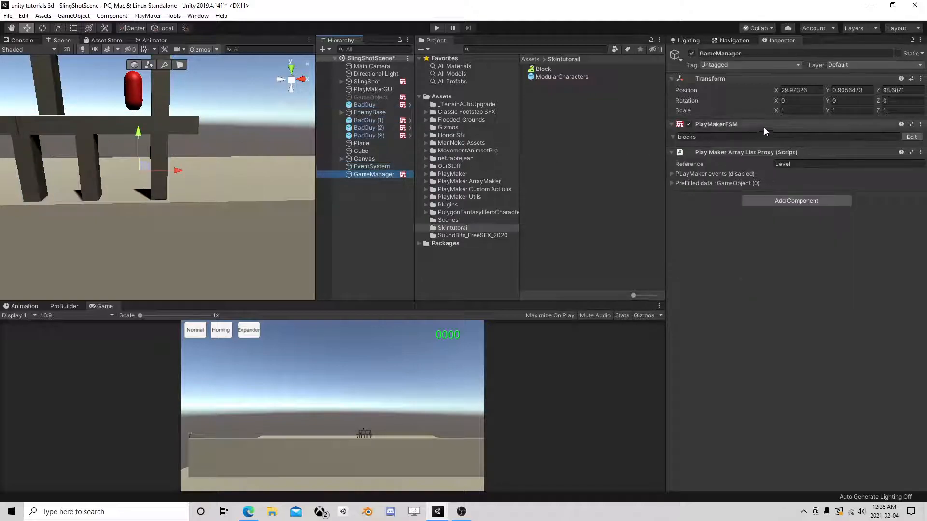
# - Delete State 1's FINISHED transition and remove State 2 from the blocks FSM
pyautogui.click(912, 137)
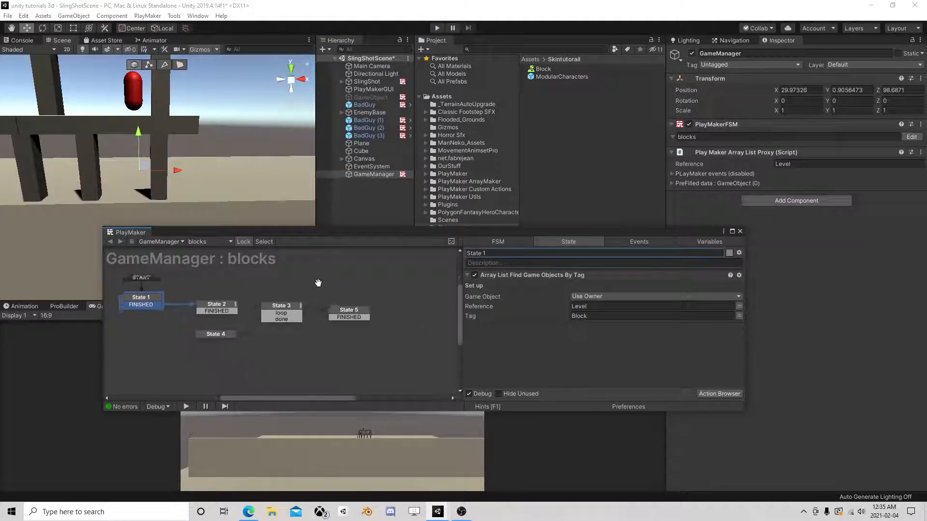
pyautogui.moveTo(317, 285); pyautogui.dragTo(347, 266, button='middle')
pyautogui.click(260, 289)
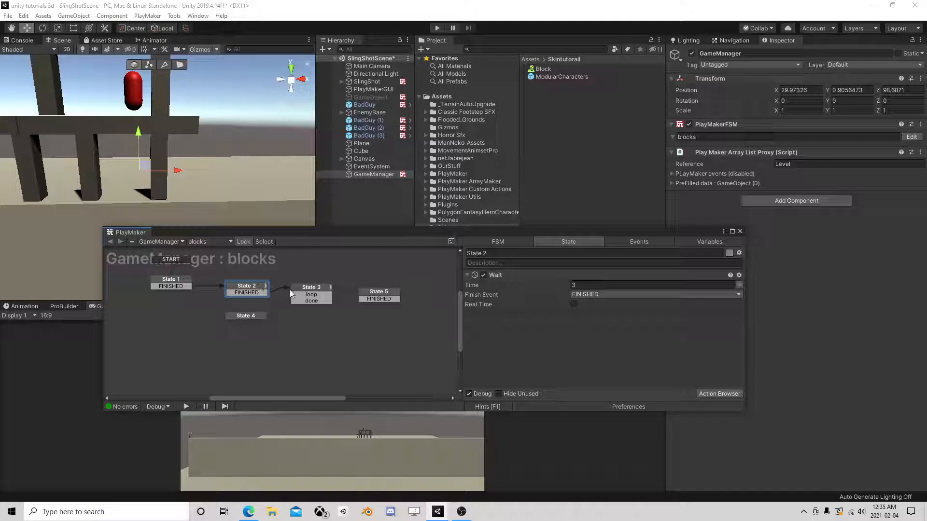
pyautogui.click(298, 290)
pyautogui.click(250, 289)
pyautogui.moveTo(281, 283); pyautogui.dragTo(295, 305, button='middle')
pyautogui.click(195, 309)
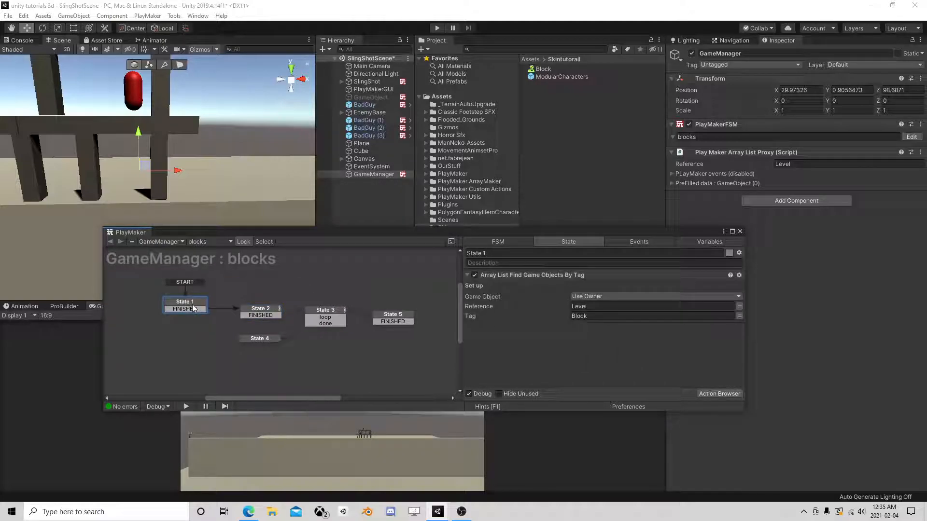
pyautogui.rightClick(193, 310)
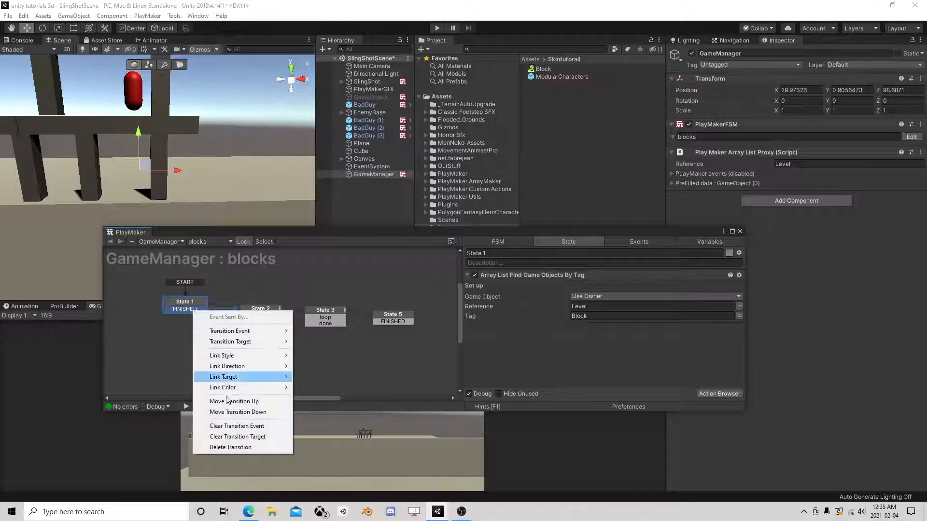
pyautogui.click(249, 444)
pyautogui.click(259, 313)
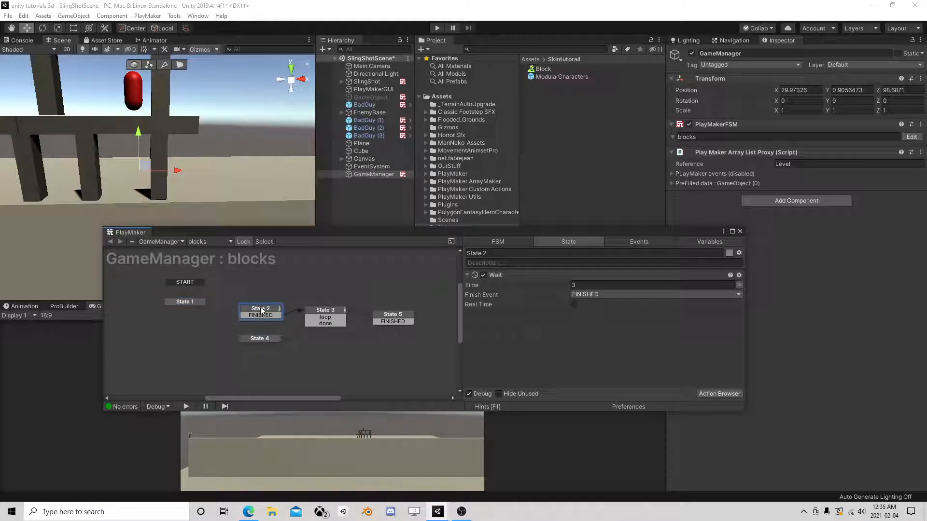
pyautogui.press('Delete')
pyautogui.click(332, 312)
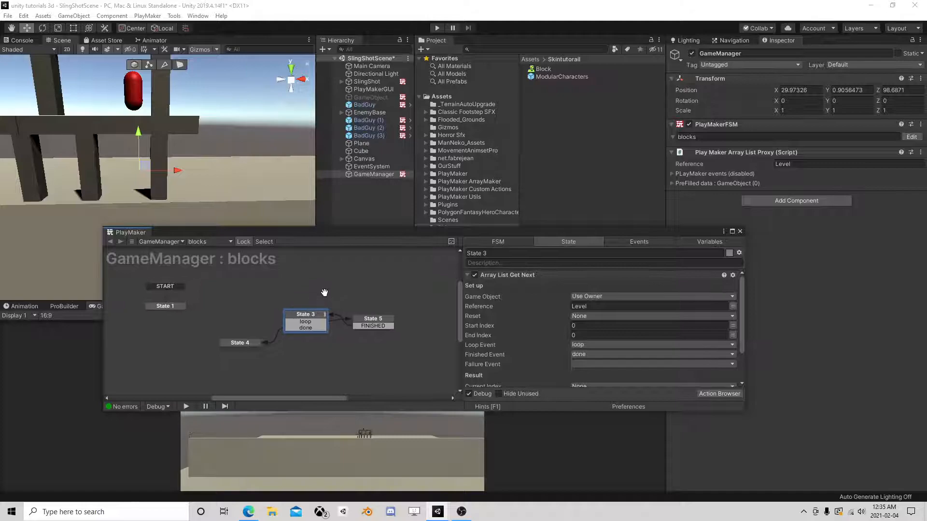
# - Add Freeze and UnFreeze events to the FSM and make Freeze global
pyautogui.click(643, 241)
pyautogui.click(536, 383)
pyautogui.write('Freeze')
pyautogui.press('Return')
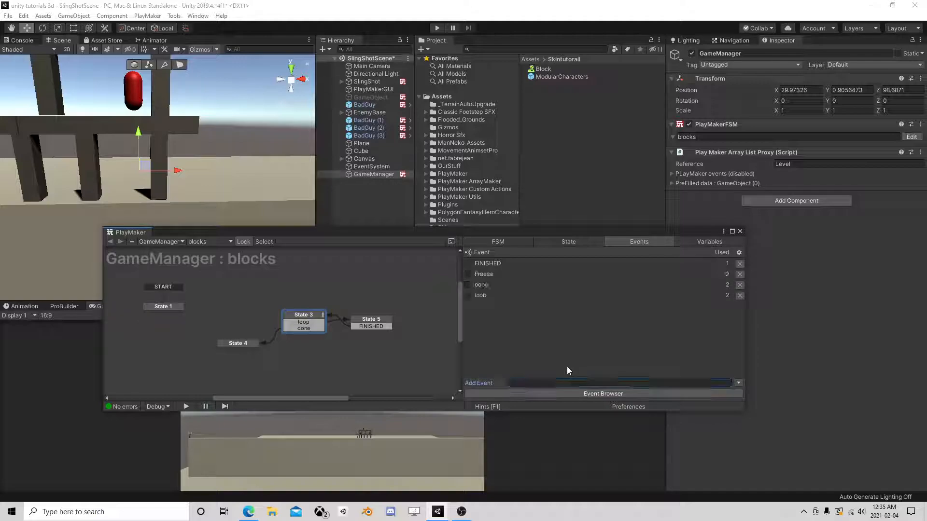
pyautogui.write('UnFreeze')
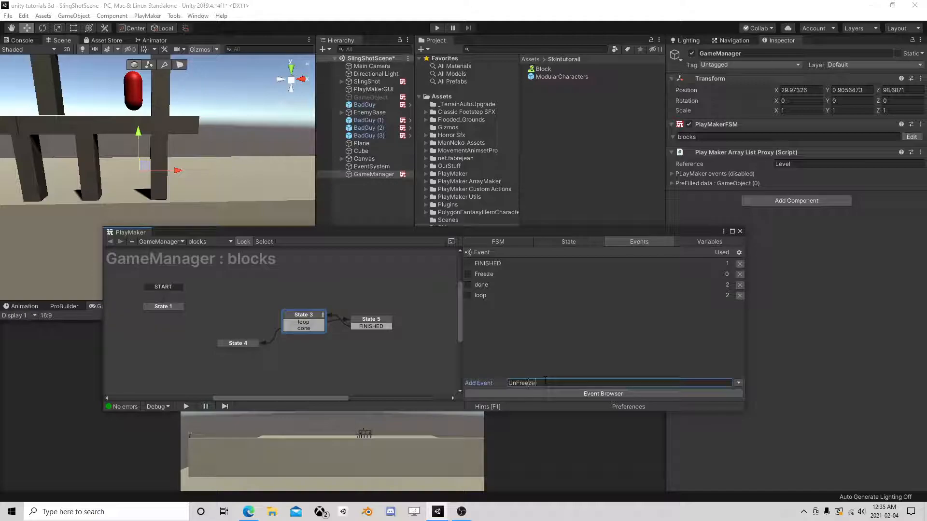
pyautogui.press('Return')
pyautogui.click(467, 274)
# - Give State 3 a global UnFreeze transition instead of a local one
pyautogui.rightClick(312, 315)
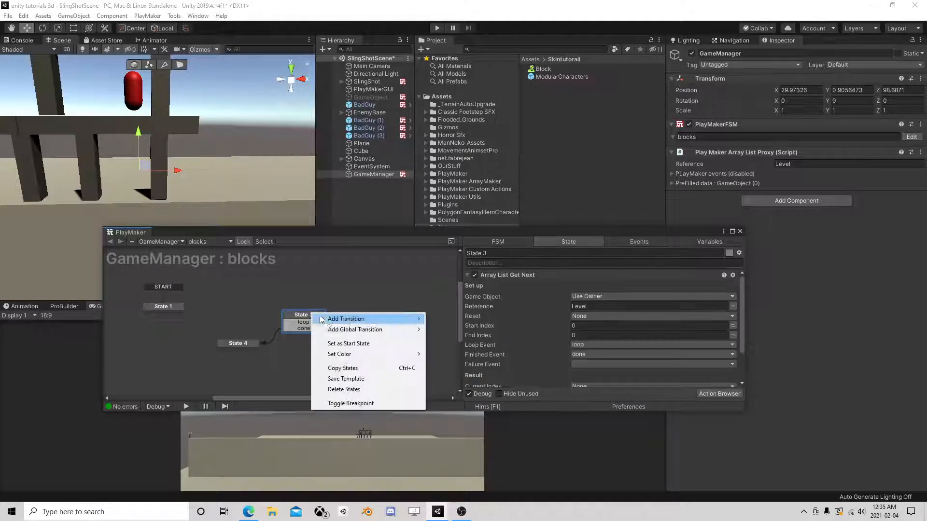
pyautogui.moveTo(408, 322)
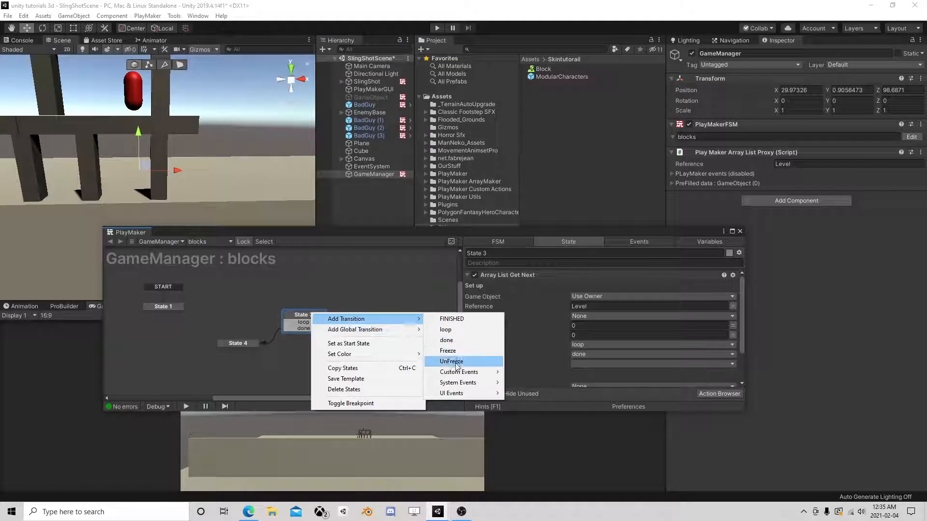
pyautogui.click(451, 372)
pyautogui.rightClick(304, 335)
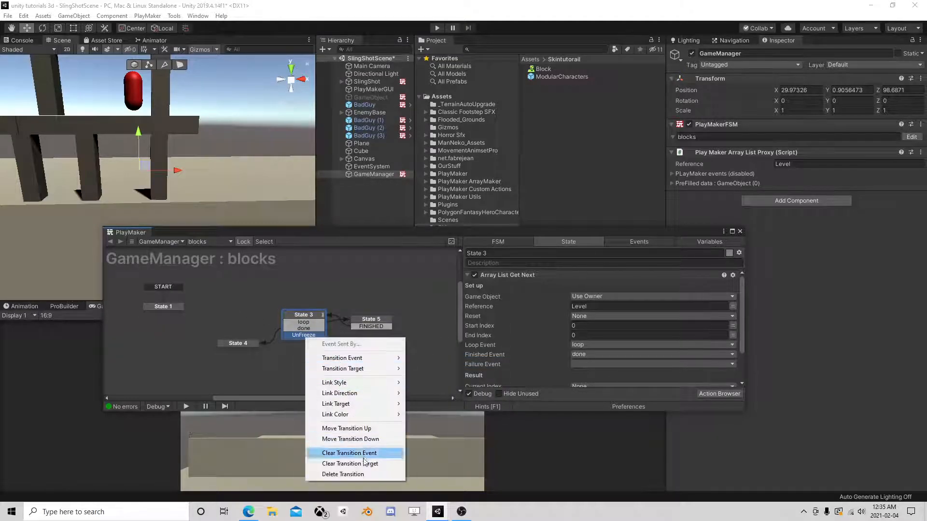
pyautogui.click(338, 474)
pyautogui.rightClick(309, 324)
pyautogui.moveTo(367, 328)
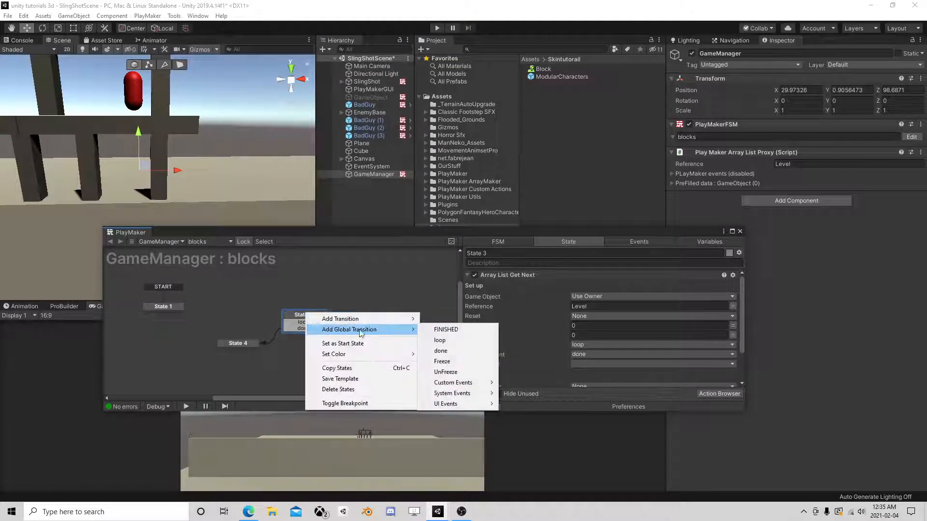
pyautogui.click(447, 372)
# - Copy States 3–5 and paste them as States 6–8 beside the originals
pyautogui.moveTo(202, 285); pyautogui.dragTo(430, 348)
pyautogui.rightClick(307, 313)
pyautogui.click(244, 301)
pyautogui.moveTo(207, 283); pyautogui.dragTo(409, 365)
pyautogui.rightClick(311, 317)
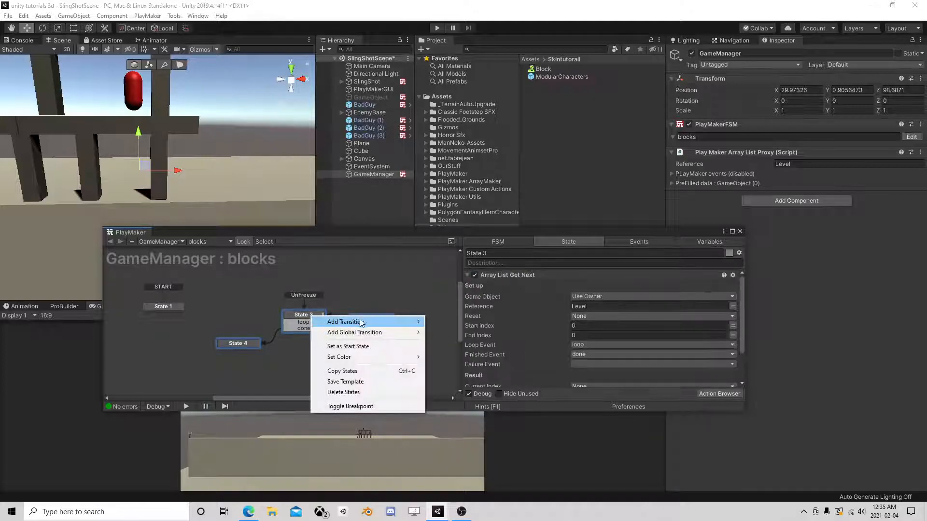
pyautogui.click(313, 365)
pyautogui.moveTo(294, 357); pyautogui.dragTo(291, 302, button='middle')
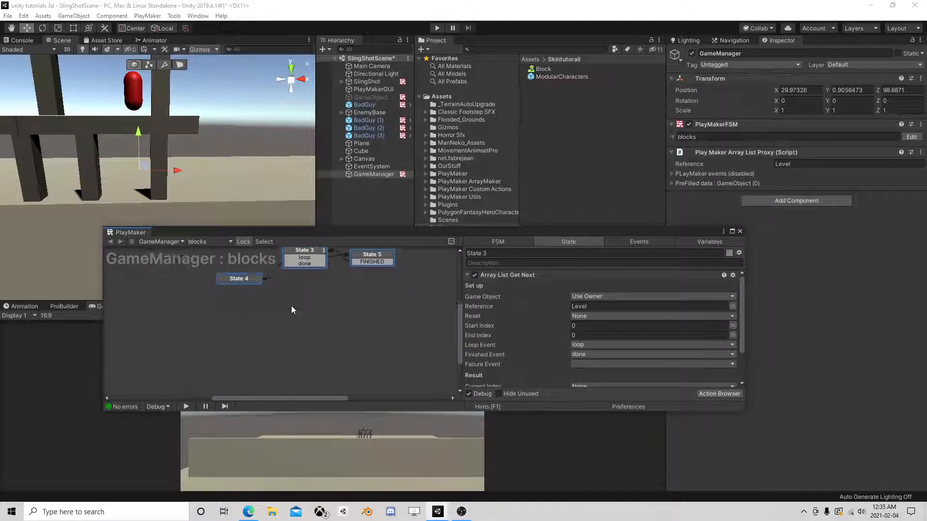
pyautogui.rightClick(292, 309)
pyautogui.click(312, 325)
pyautogui.moveTo(379, 317); pyautogui.dragTo(314, 316)
# - Change the copied chain's global transition on State 6 to Freeze
pyautogui.rightClick(317, 294)
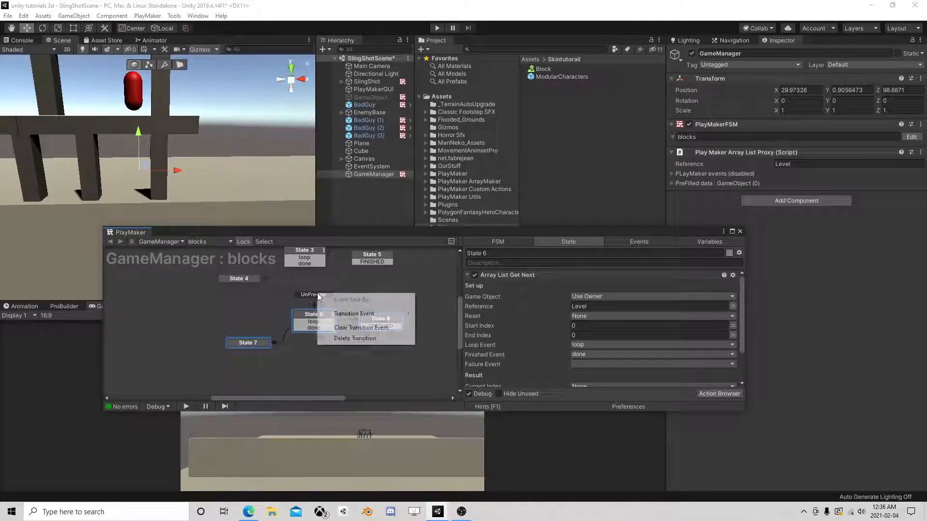
pyautogui.moveTo(372, 313)
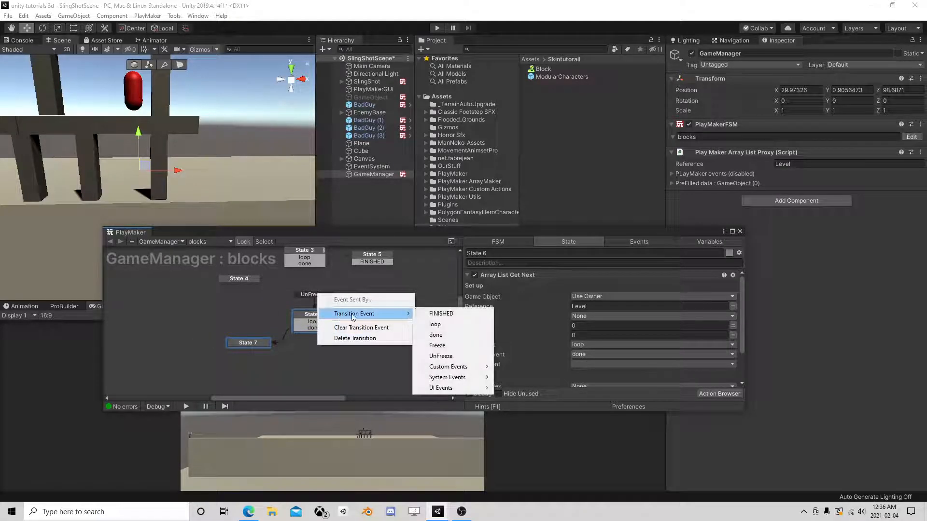
pyautogui.click(438, 346)
pyautogui.click(387, 316)
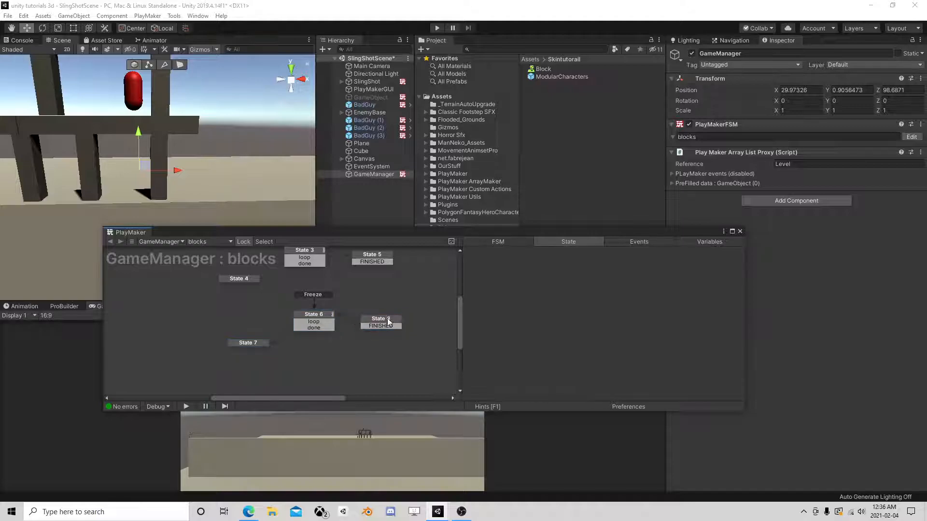
pyautogui.click(388, 321)
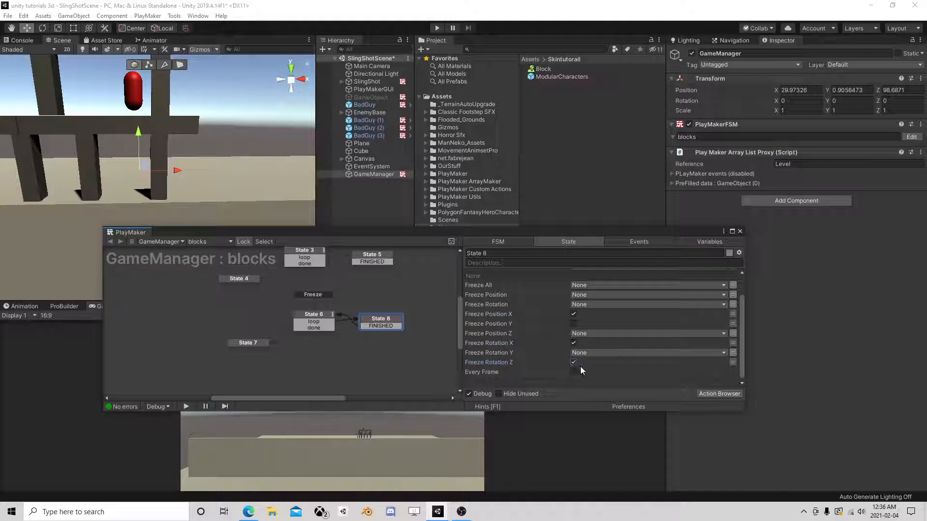
# - Close PlayMaker and expand OurStuff in the Project panel to list the SlingShot assets
pyautogui.click(740, 232)
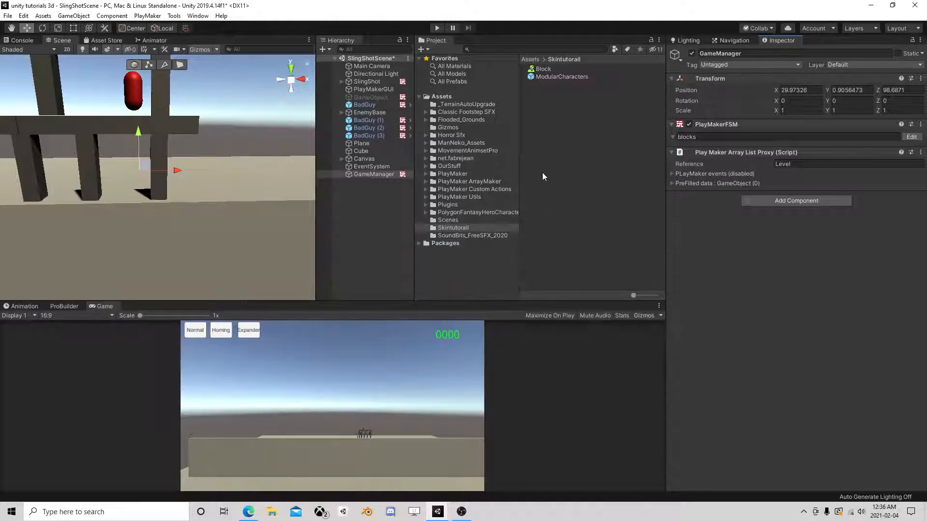
pyautogui.moveTo(184, 166); pyautogui.dragTo(154, 185, button='middle')
pyautogui.scroll(3, 148, 182)
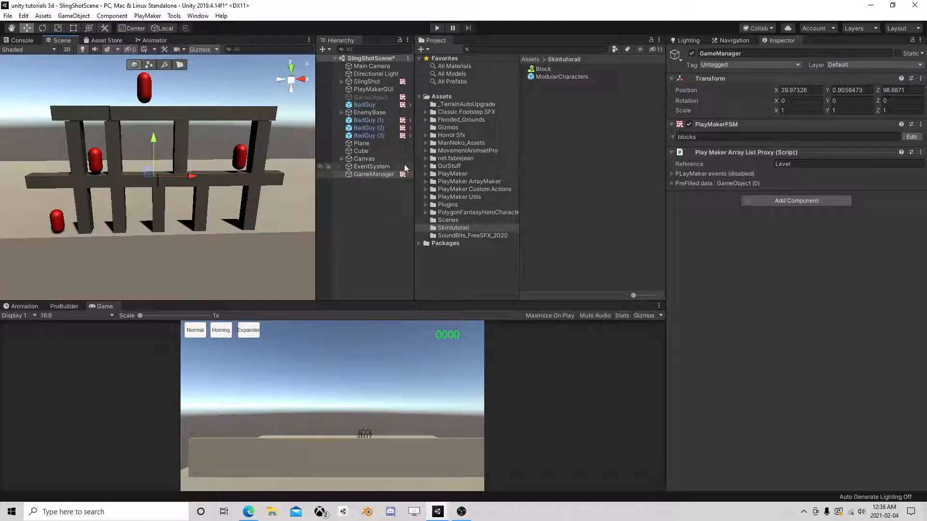
pyautogui.click(459, 166)
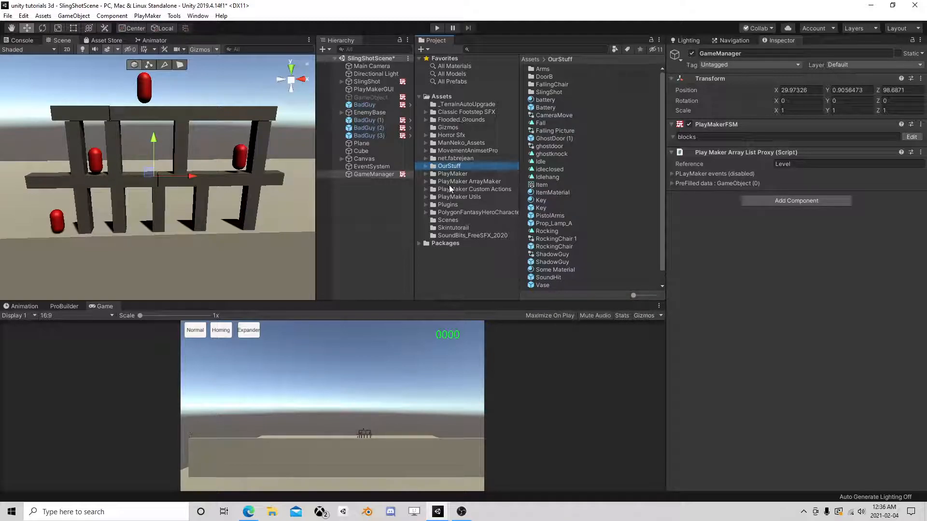
pyautogui.click(445, 229)
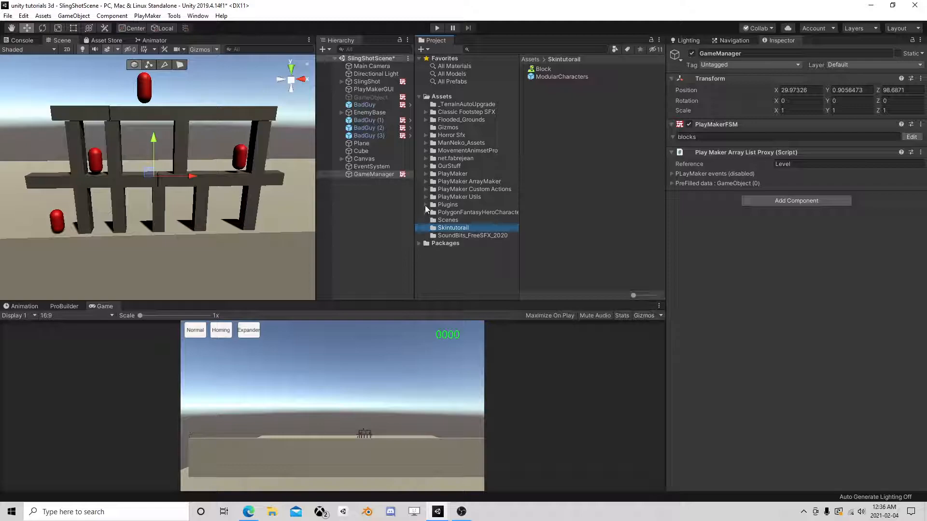
pyautogui.click(426, 166)
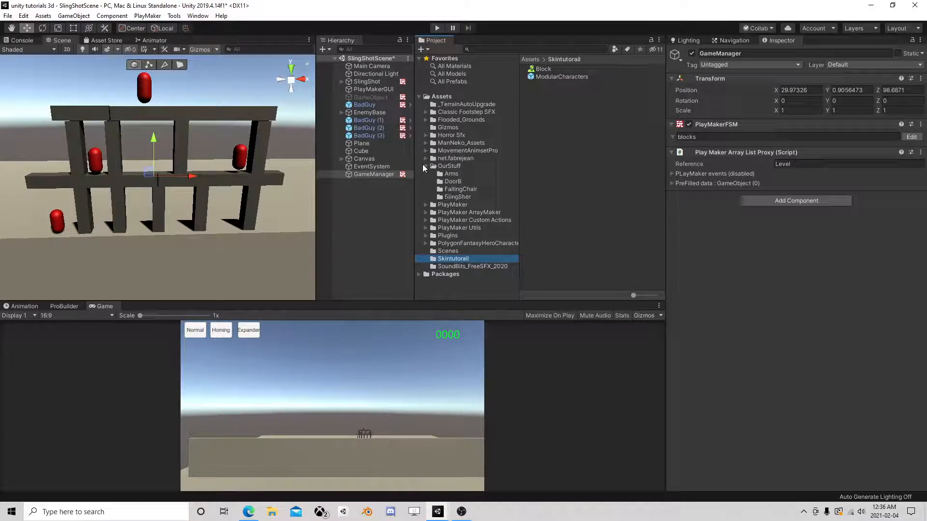
pyautogui.click(454, 197)
# - Open the SlingShot Bullet prefab and view its FSM in PlayMaker
pyautogui.click(543, 92)
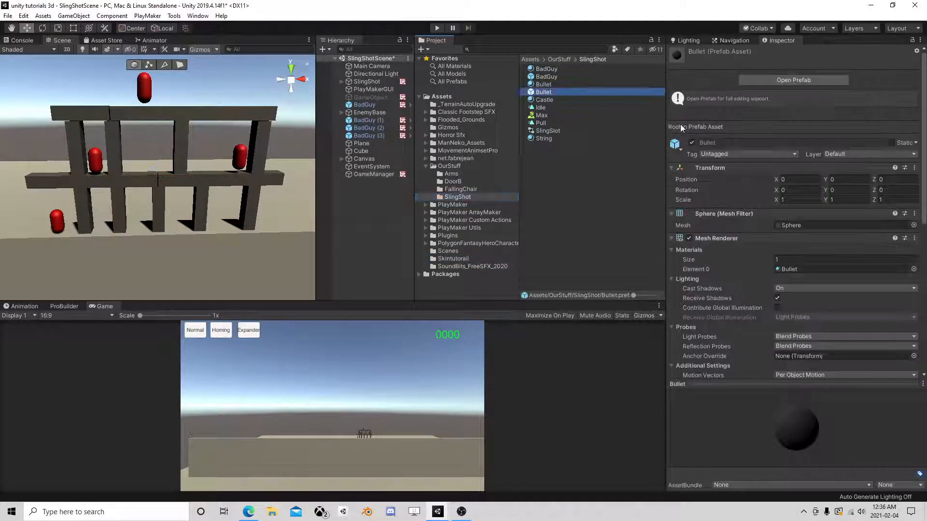
pyautogui.click(812, 80)
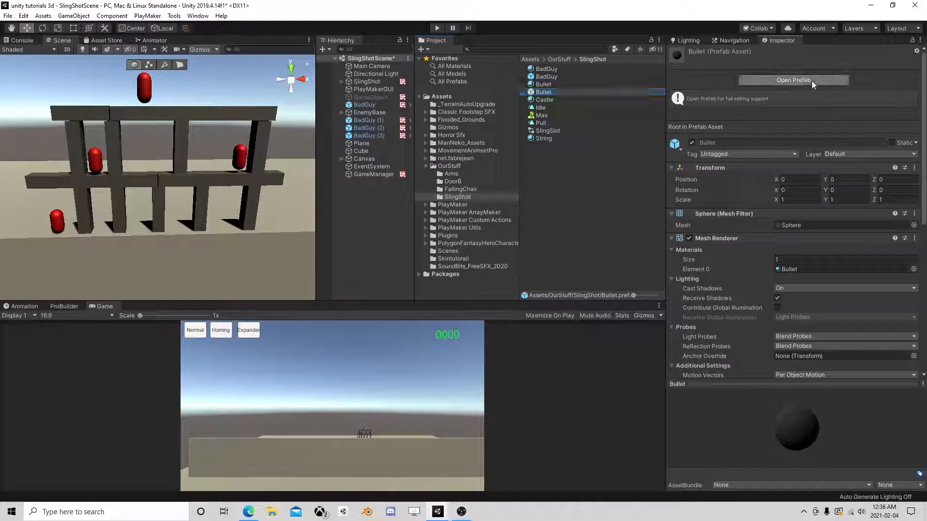
pyautogui.scroll(-3, 821, 290)
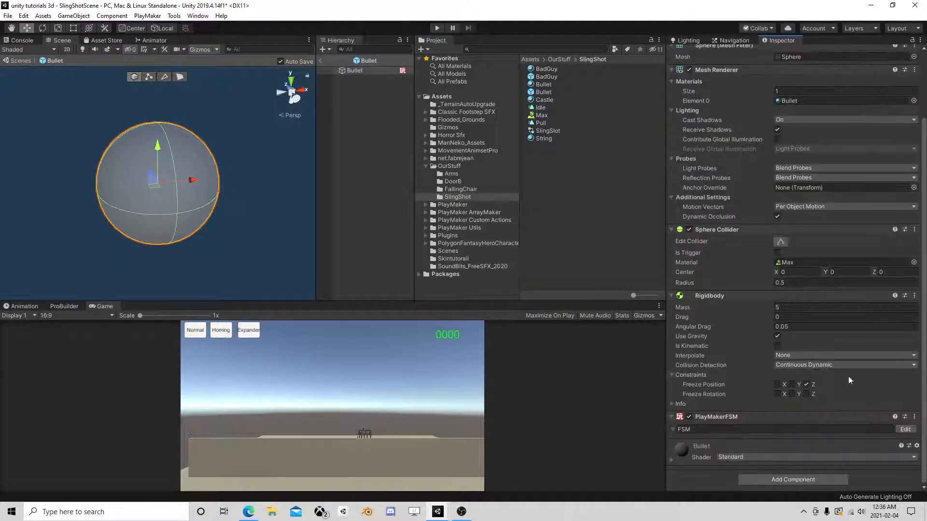
pyautogui.click(906, 429)
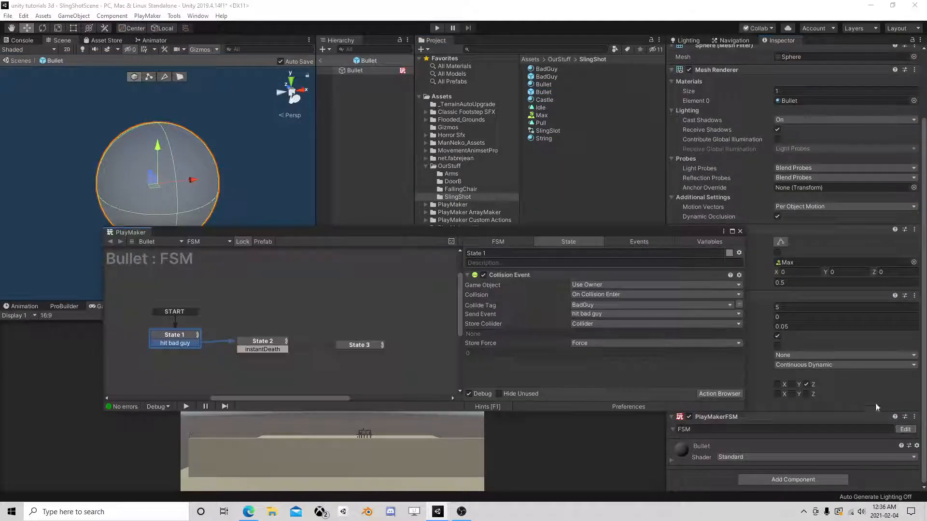
# - Review State 2's Float Compare and State 3's Send Event, close PlayMaker, and start Add Component
pyautogui.click(272, 343)
pyautogui.click(351, 346)
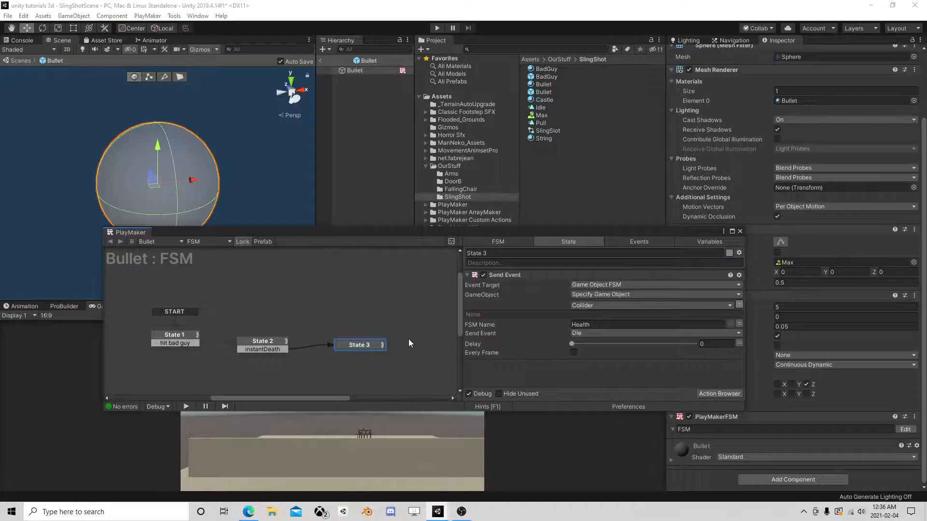
pyautogui.moveTo(199, 342); pyautogui.dragTo(263, 344)
pyautogui.click(265, 340)
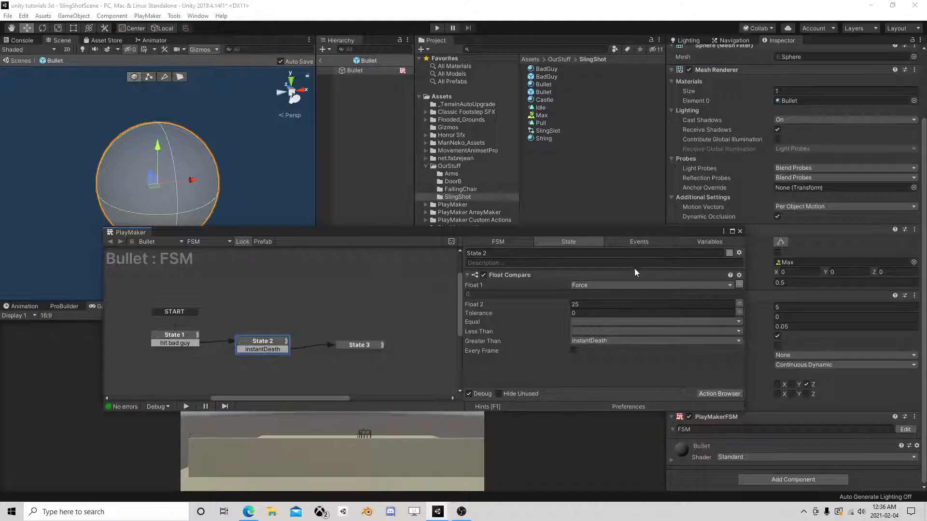
pyautogui.click(351, 346)
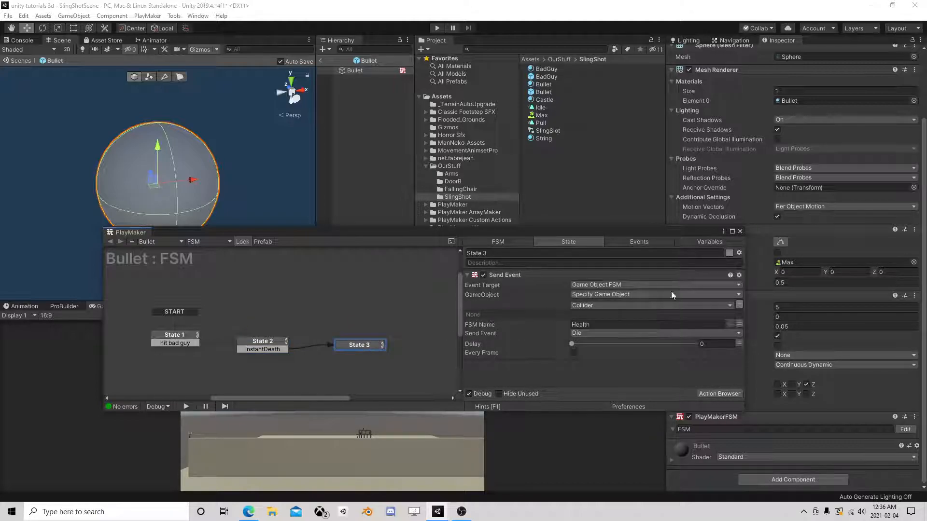
pyautogui.click(741, 232)
pyautogui.click(794, 479)
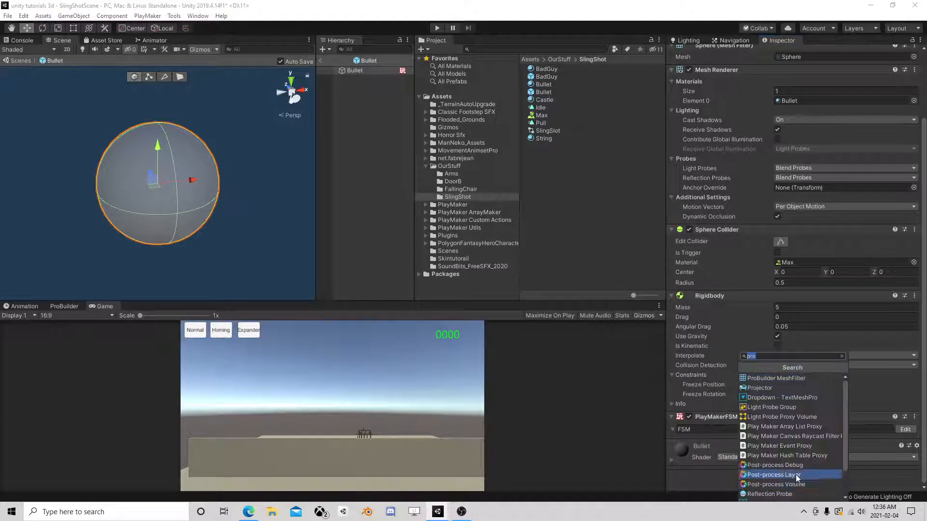
# - Add a PlayMakerFSM component to Bullet, name it Freeze, and open it
pyautogui.write('fsm')
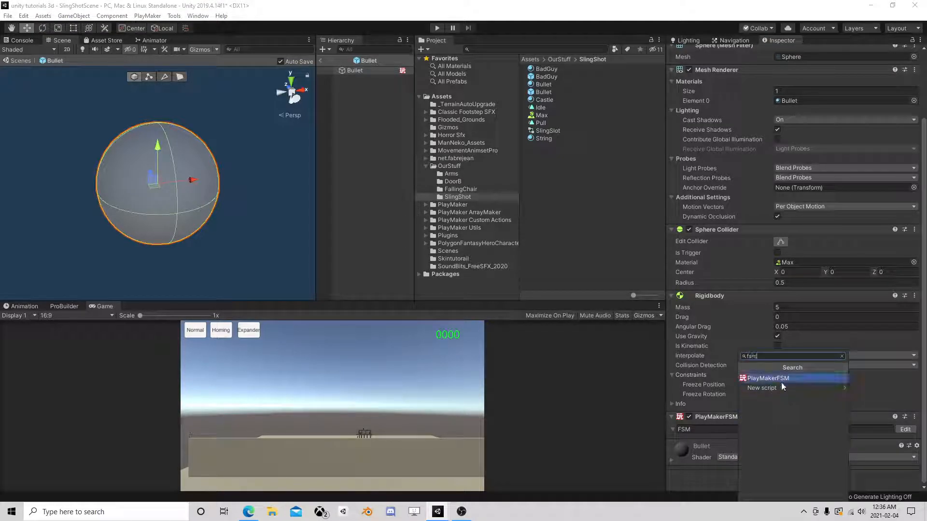
pyautogui.press('Return')
pyautogui.click(702, 429)
pyautogui.write('Freeze')
pyautogui.click(898, 430)
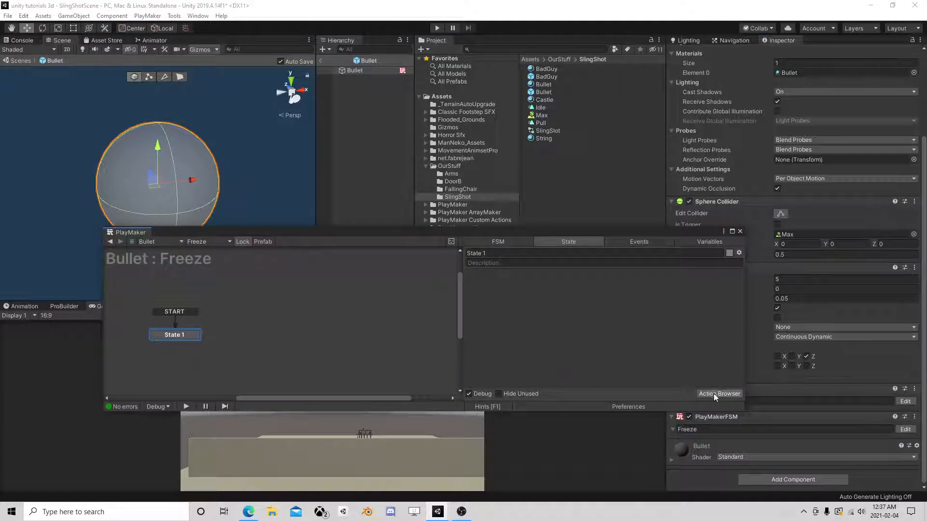
# - Try a Get Velocity action in State 1, then remove it
pyautogui.click(713, 393)
pyautogui.write('get vel')
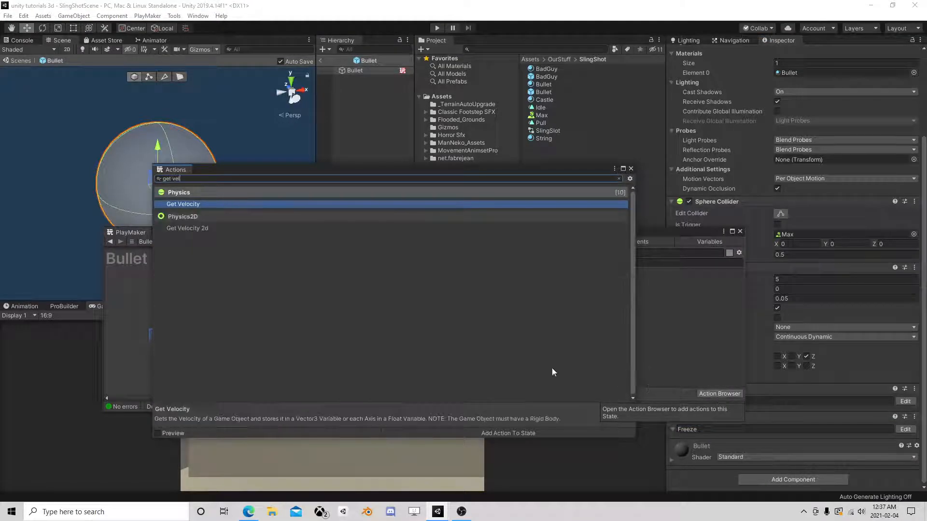
pyautogui.doubleClick(221, 205)
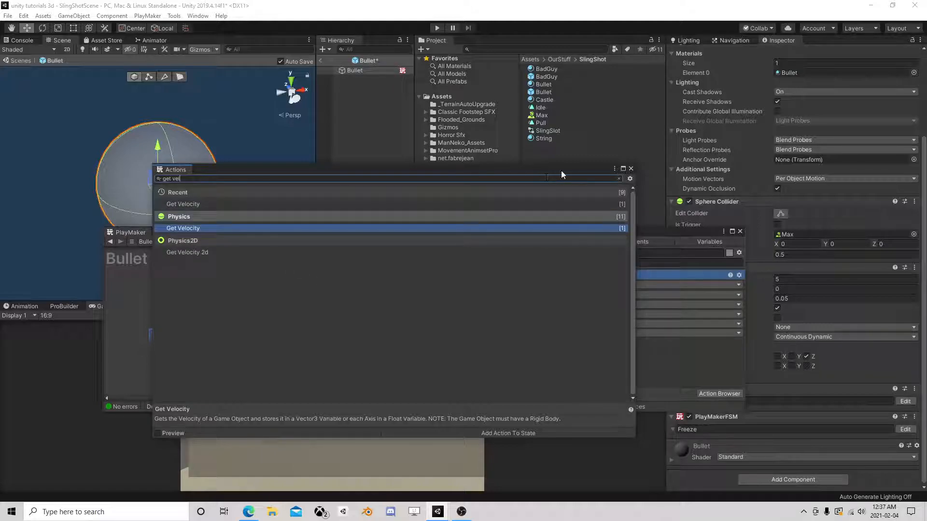
pyautogui.click(631, 168)
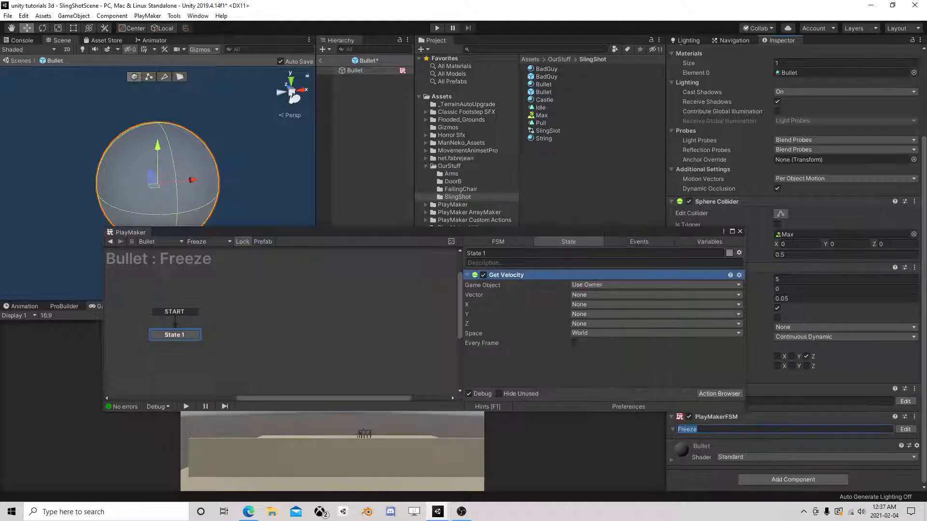
pyautogui.click(574, 343)
pyautogui.click(592, 296)
pyautogui.click(648, 309)
pyautogui.rightClick(516, 276)
pyautogui.click(555, 437)
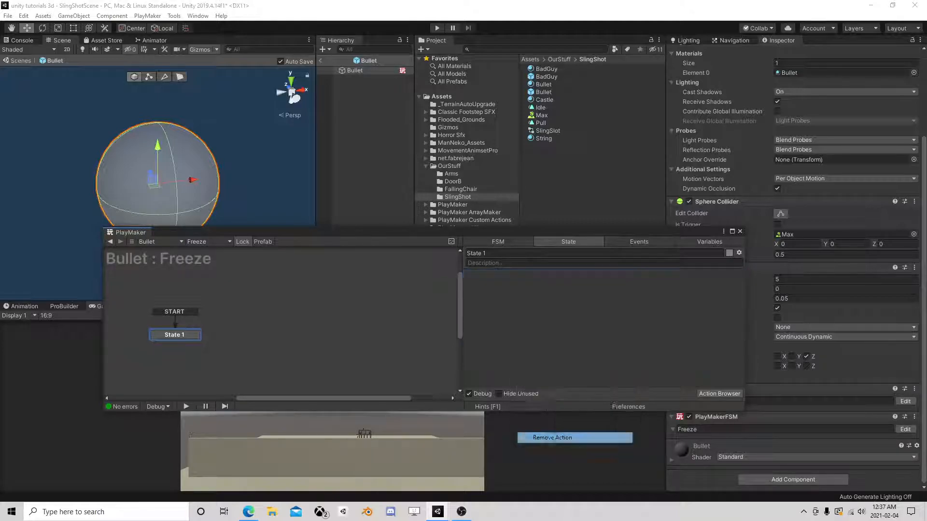
# - Add the Physics Get Speed action to State 1
pyautogui.click(710, 394)
pyautogui.write('get ')
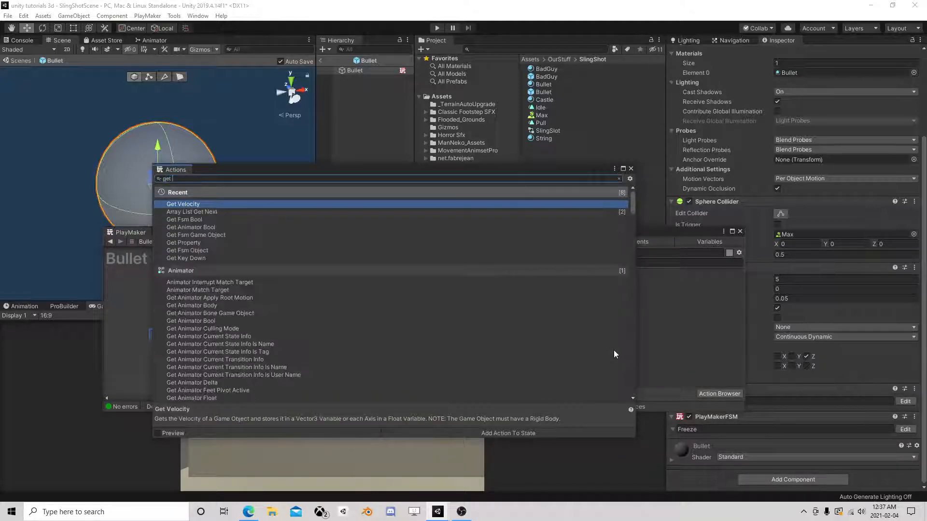
pyautogui.write('speed')
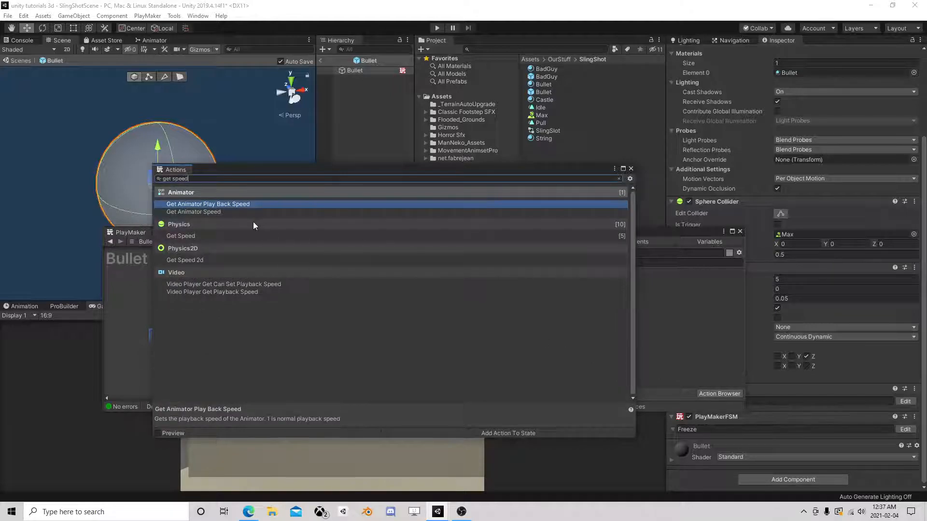
pyautogui.doubleClick(212, 234)
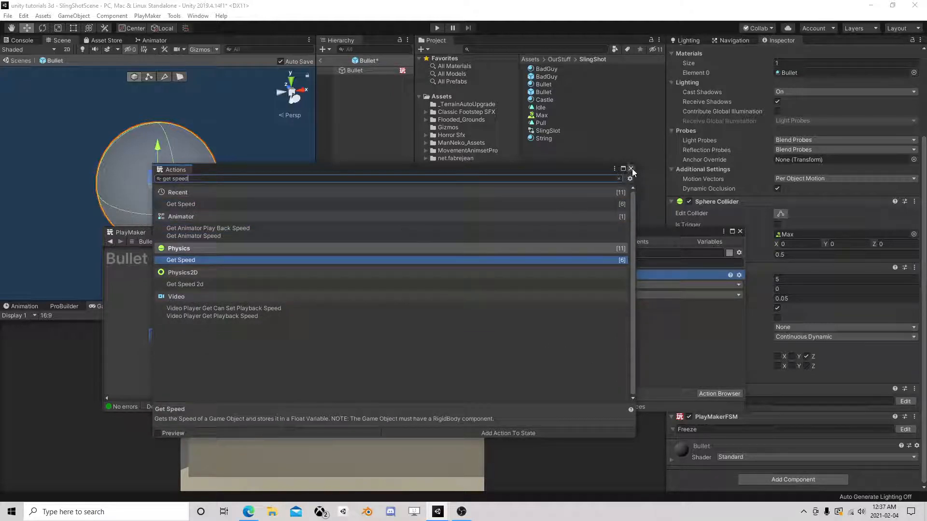
pyautogui.click(631, 169)
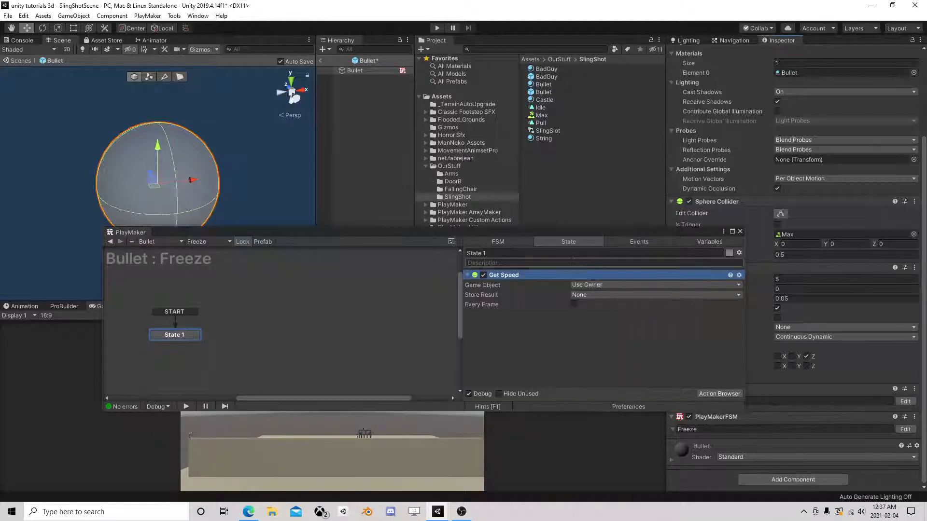
# - Store Get Speed's result in a new Speed variable
pyautogui.click(583, 295)
pyautogui.click(587, 316)
pyautogui.write('Speed')
pyautogui.press('Return')
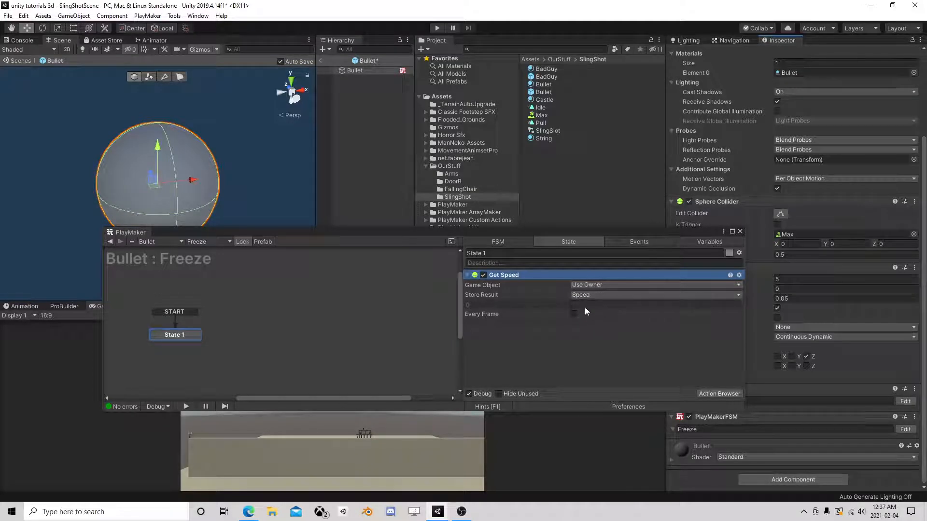
# - Add a Float Compare action comparing Speed against 10
pyautogui.click(709, 394)
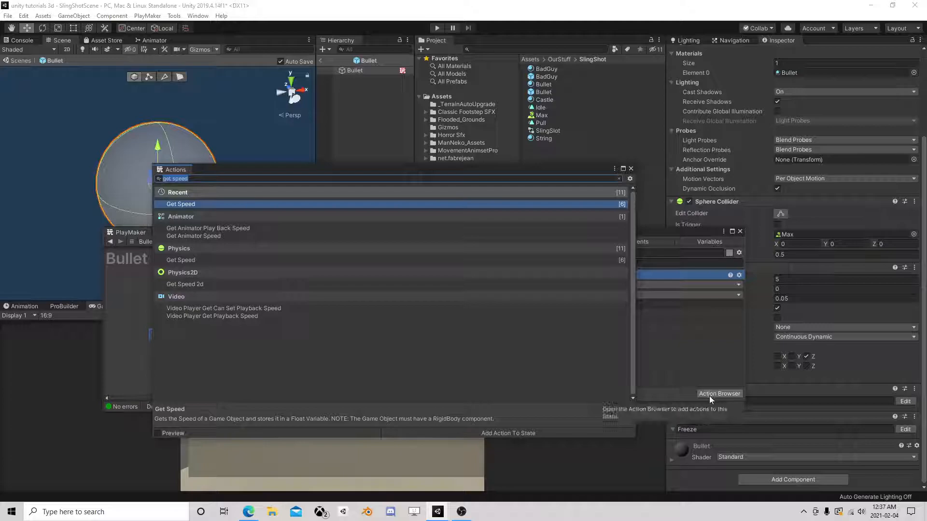
pyautogui.write('float com')
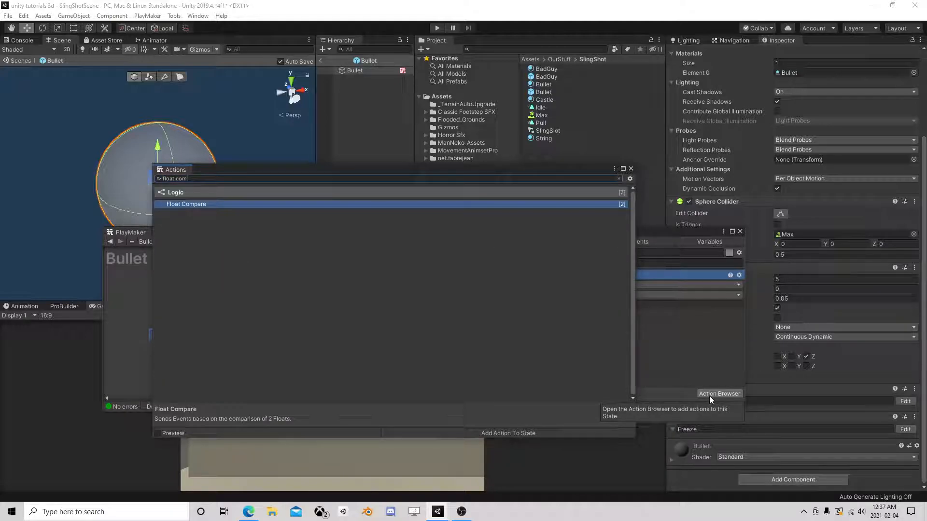
pyautogui.doubleClick(215, 203)
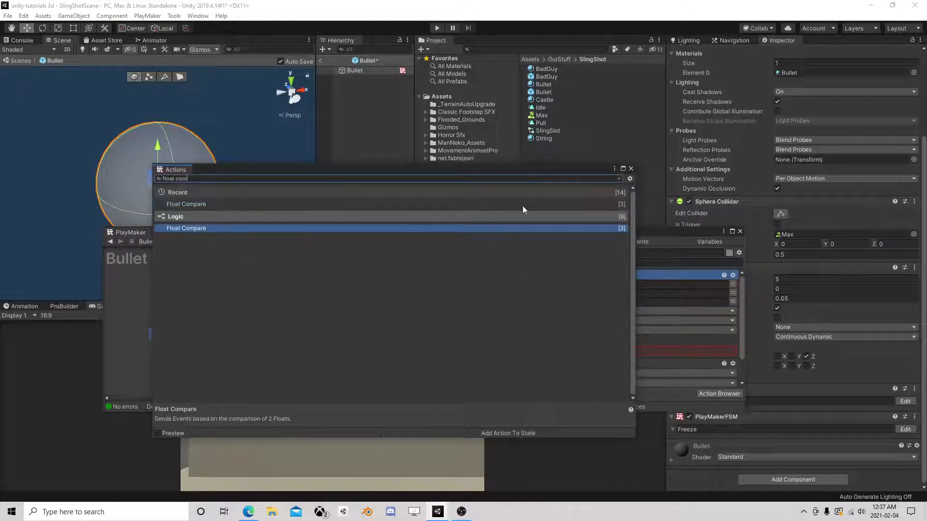
pyautogui.click(631, 169)
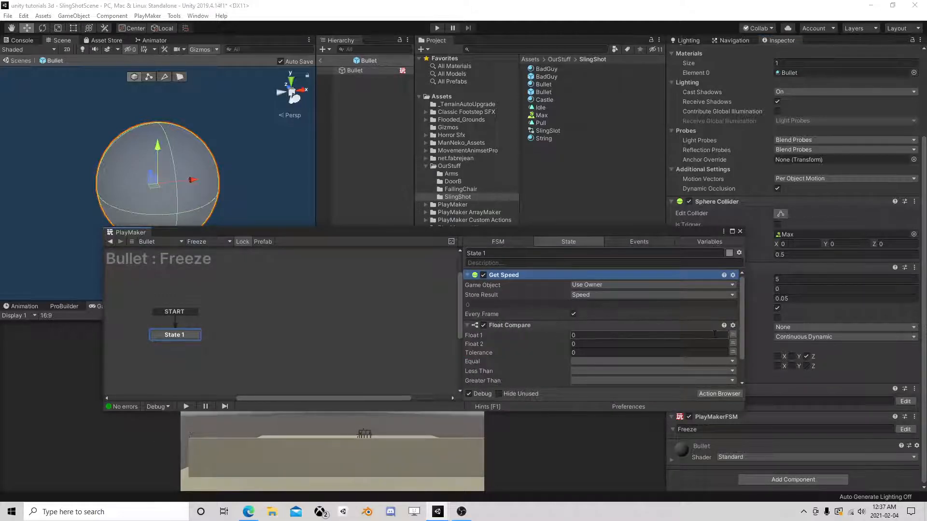
pyautogui.click(734, 337)
pyautogui.click(608, 355)
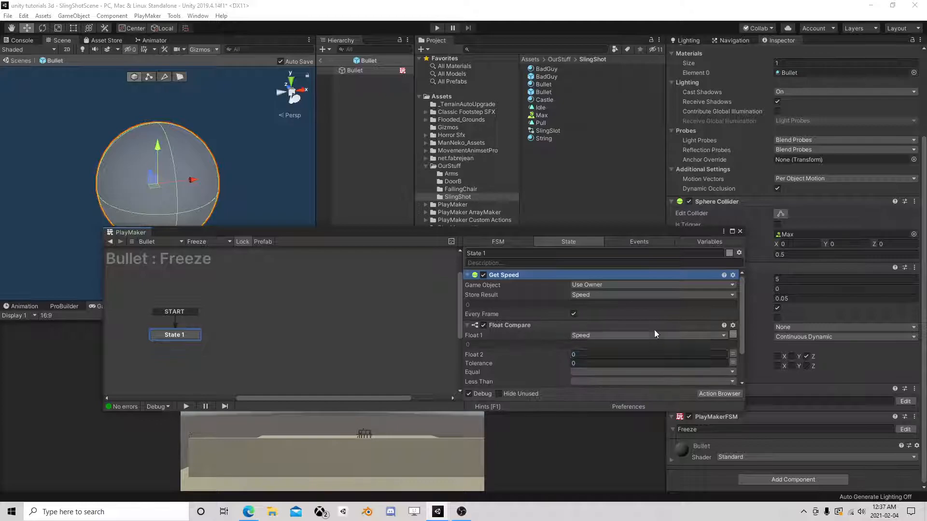
pyautogui.click(626, 355)
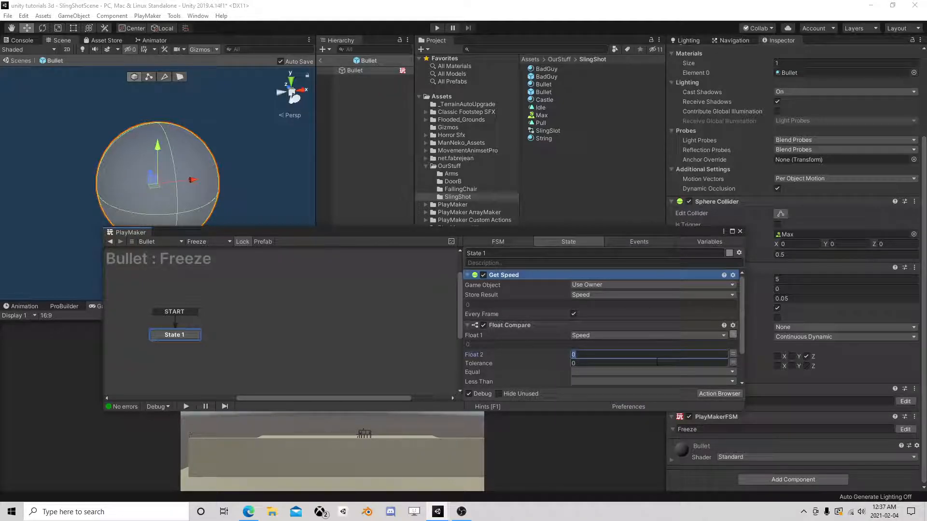
pyautogui.write('10')
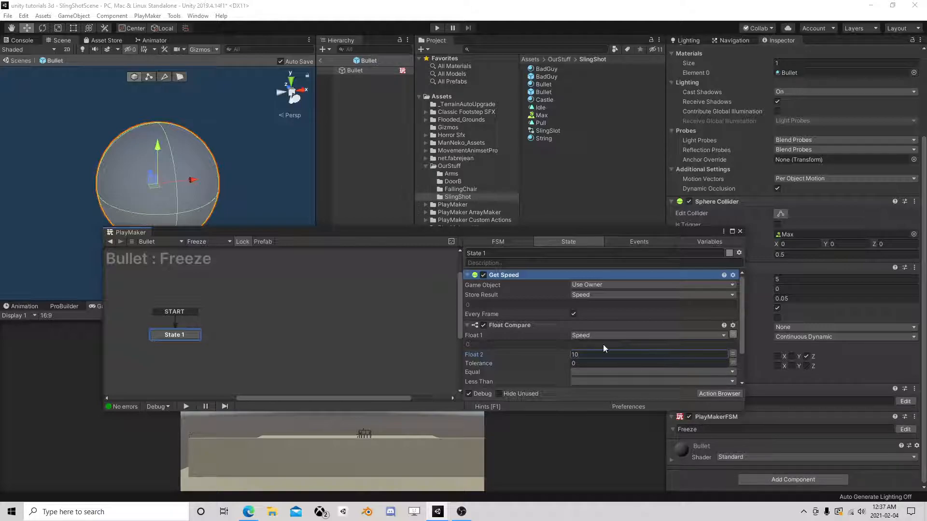
# - Send a new 'unfreeze things' event when greater, checking every frame
pyautogui.scroll(-3, 604, 344)
pyautogui.click(587, 349)
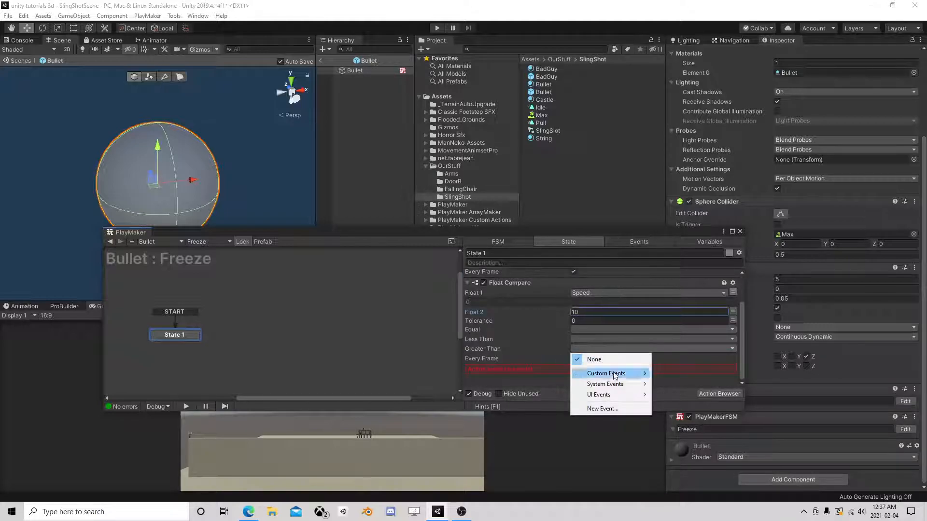
pyautogui.click(605, 409)
pyautogui.write('un')
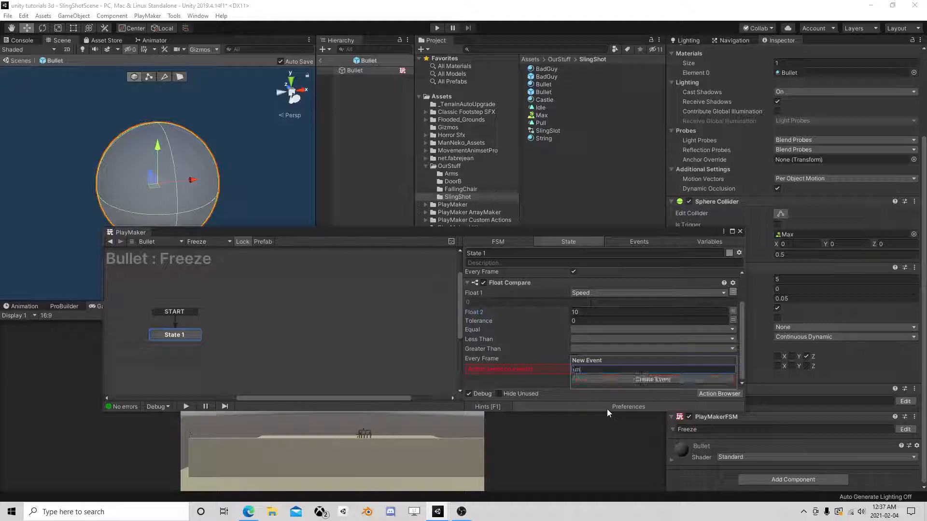
pyautogui.write('freeze things')
pyautogui.press('Return')
pyautogui.click(574, 371)
# - Give State 1 an 'unfreeze things' transition leading to a new State 2
pyautogui.rightClick(184, 335)
pyautogui.moveTo(198, 340)
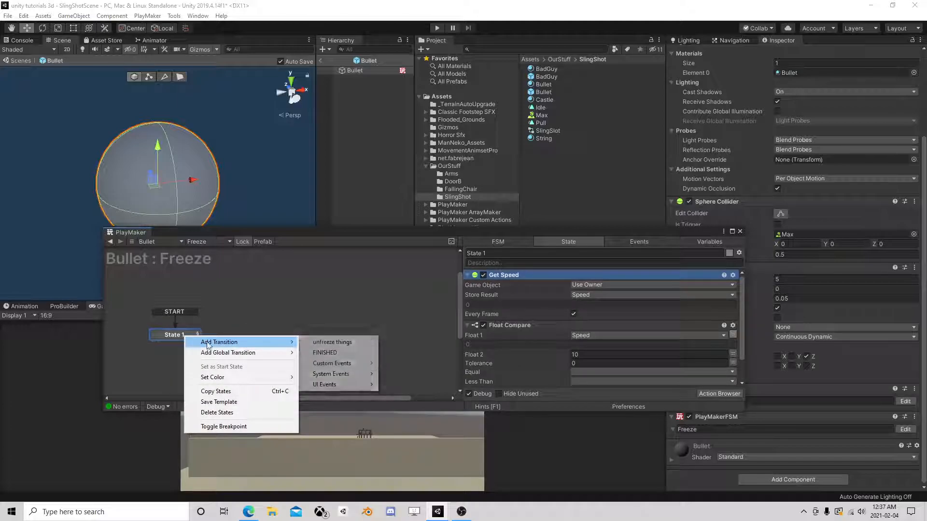
pyautogui.click(331, 341)
pyautogui.rightClick(238, 337)
pyautogui.click(256, 338)
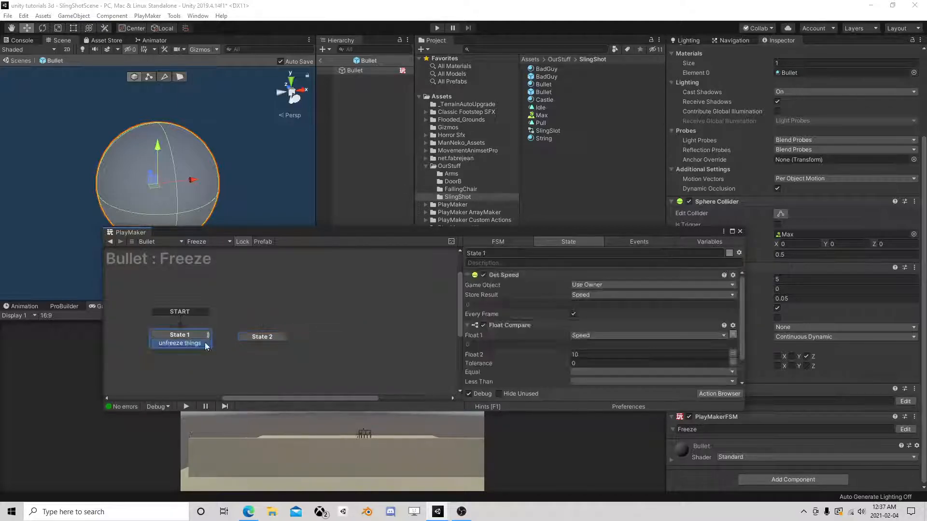
pyautogui.moveTo(277, 337); pyautogui.dragTo(281, 337)
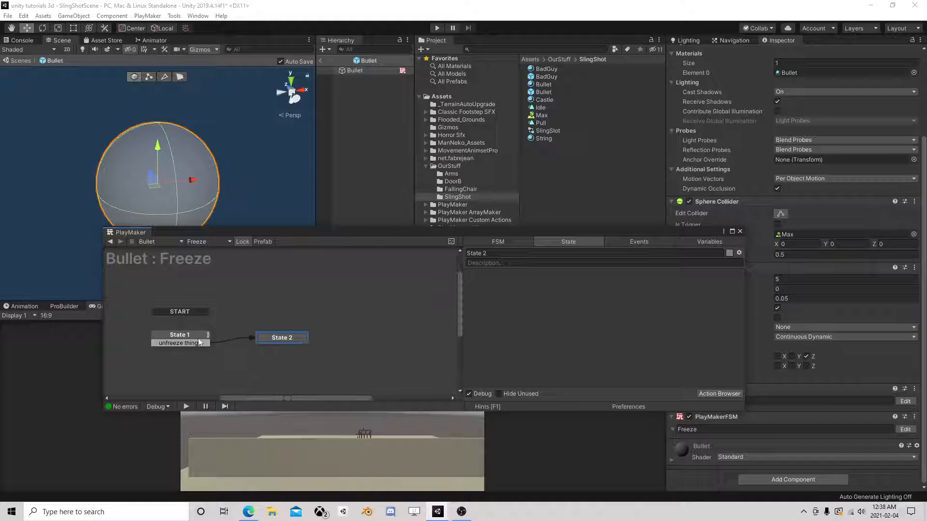
# - Copy State 1's Get Speed and Float Compare actions into State 2
pyautogui.click(203, 337)
pyautogui.click(503, 274)
pyautogui.keyDown('shift'); pyautogui.click(506, 326); pyautogui.keyUp('shift')
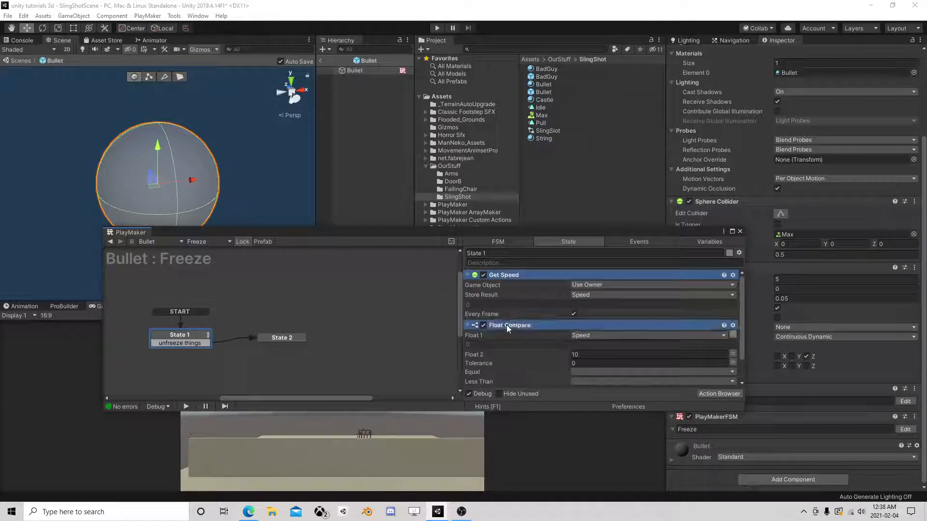
pyautogui.rightClick(506, 326)
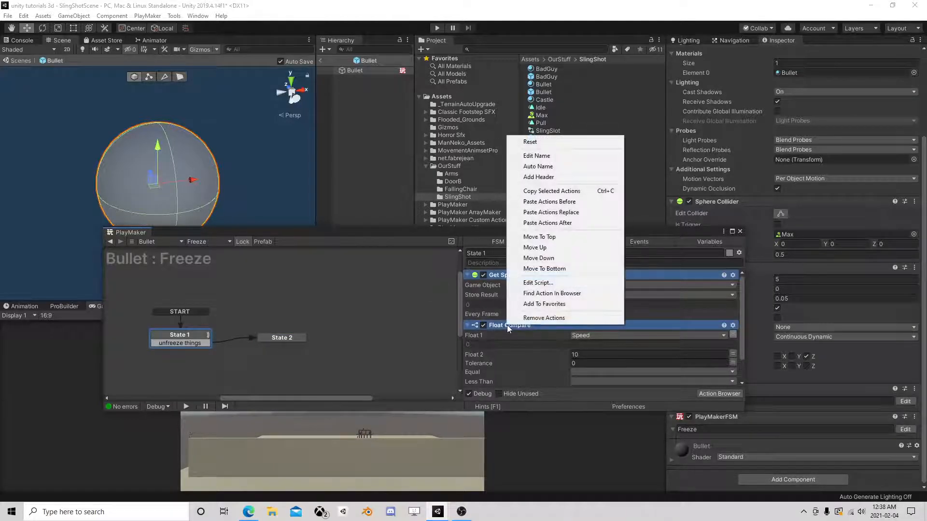
pyautogui.click(560, 192)
pyautogui.click(281, 338)
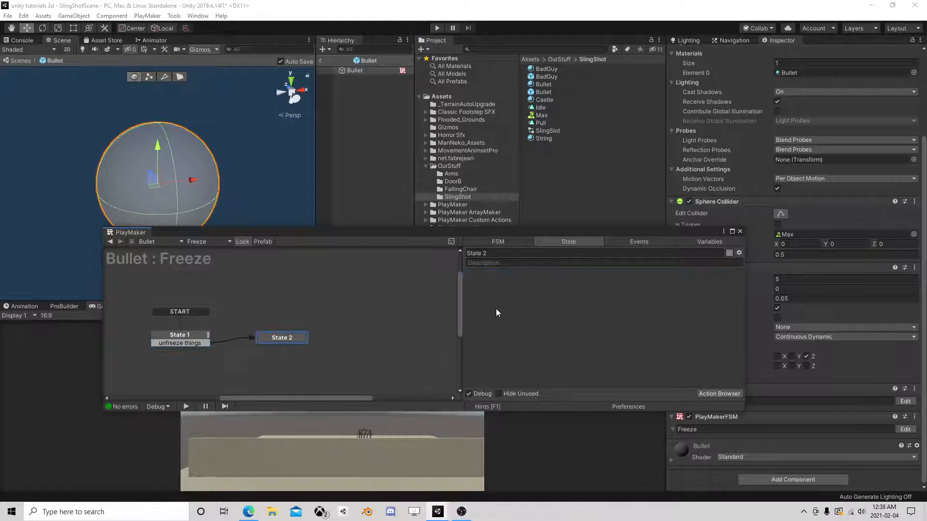
pyautogui.rightClick(504, 303)
pyautogui.click(546, 389)
# - Set State 2's Float 2 to 2, clear Greater Than, and send new event 'free' on Less Than
pyautogui.scroll(-1, 583, 325)
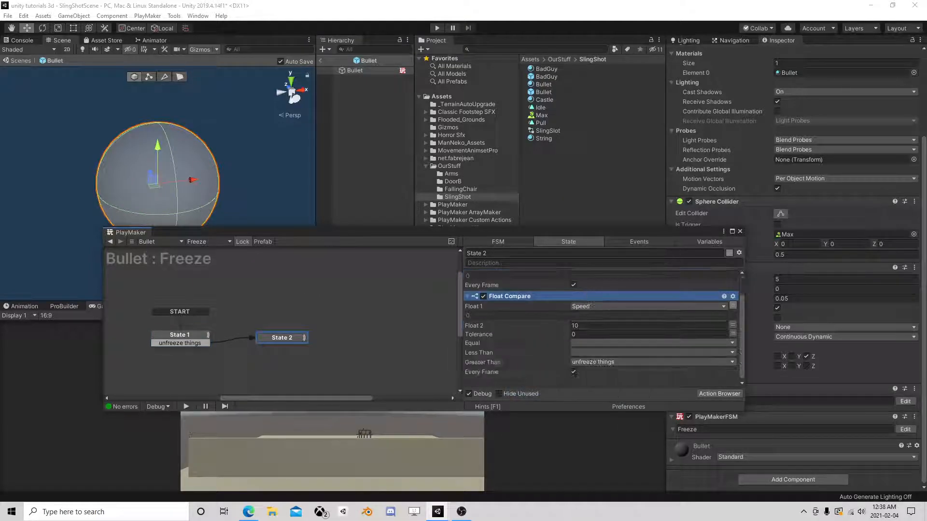
pyautogui.click(572, 326)
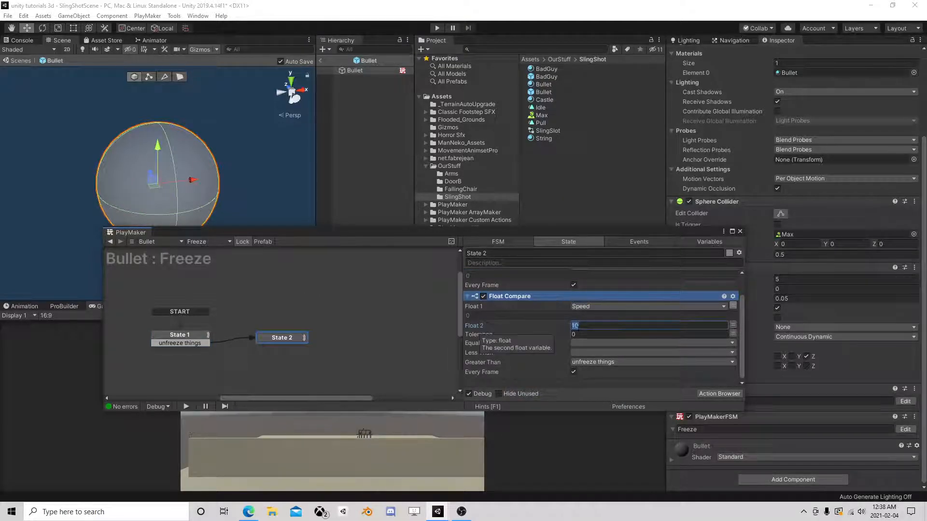
pyautogui.write('2')
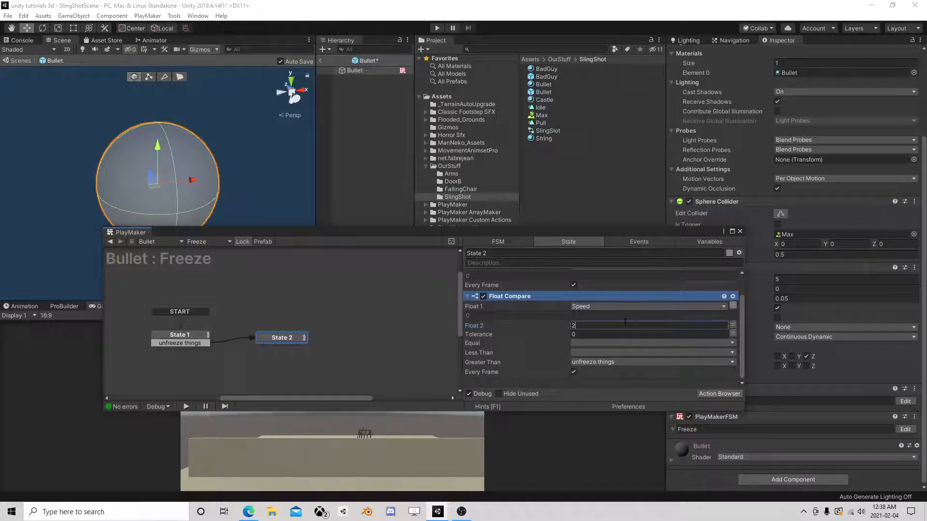
pyautogui.click(593, 362)
pyautogui.click(599, 370)
pyautogui.click(589, 353)
pyautogui.click(610, 419)
pyautogui.write('free')
pyautogui.press('Return')
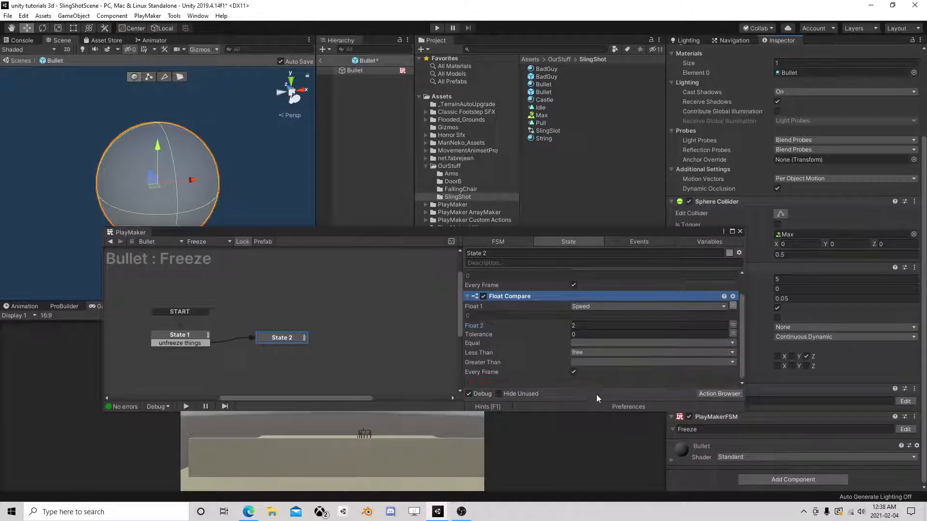
pyautogui.click(585, 353)
pyautogui.click(543, 364)
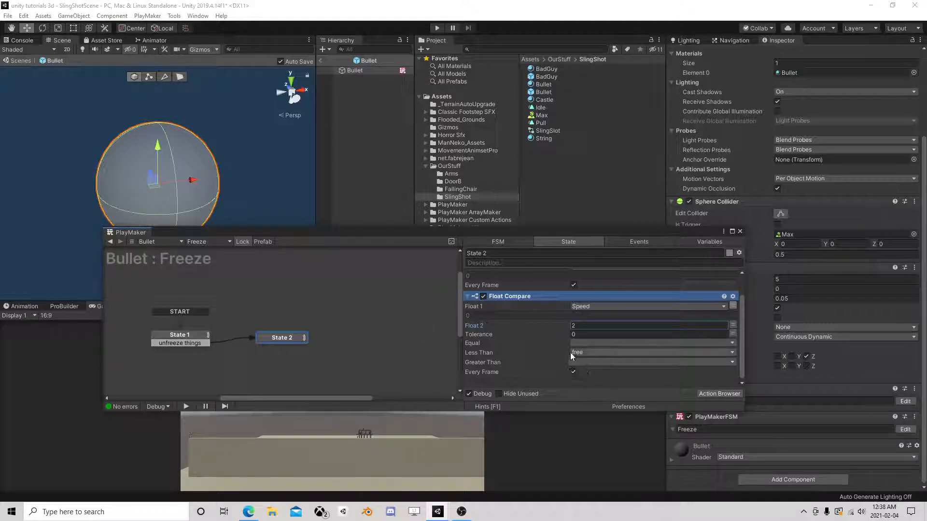
# - Give State 2 a 'free' transition and connect it to a new State 3
pyautogui.rightClick(268, 338)
pyautogui.moveTo(290, 341)
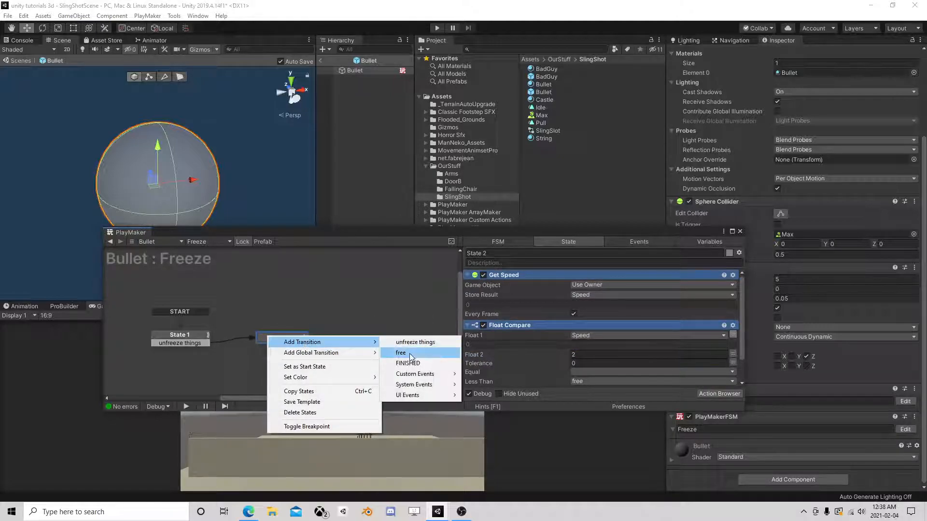
pyautogui.click(403, 360)
pyautogui.rightClick(176, 377)
pyautogui.click(198, 378)
pyautogui.moveTo(280, 346); pyautogui.dragTo(212, 373)
# - Add a Wait action to State 3 with Time 5 and Finish Event FINISHED
pyautogui.click(212, 373)
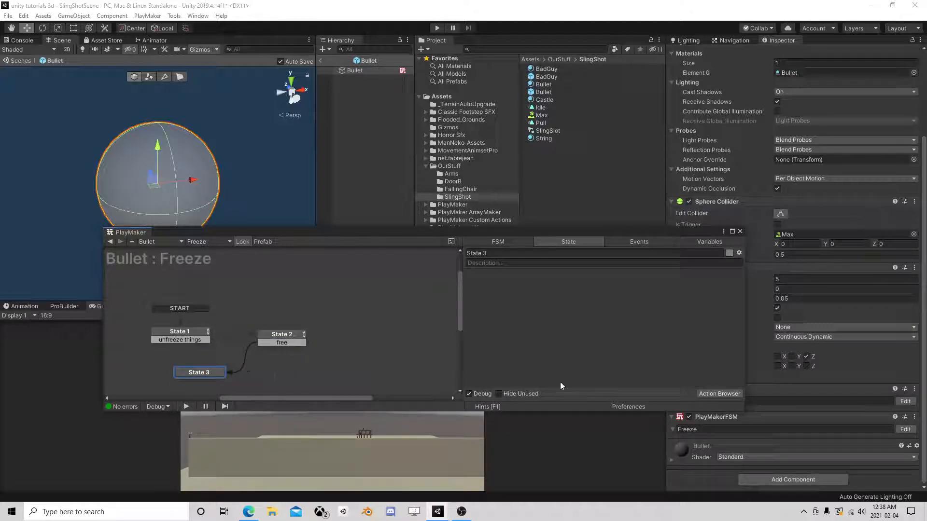
pyautogui.click(715, 392)
pyautogui.write('wait')
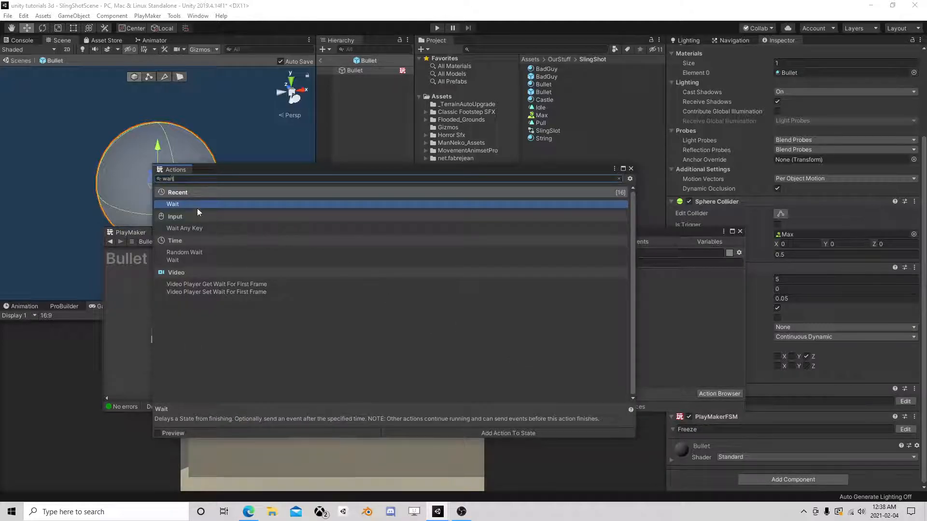
pyautogui.doubleClick(198, 205)
pyautogui.click(630, 168)
pyautogui.click(592, 285)
pyautogui.write('5')
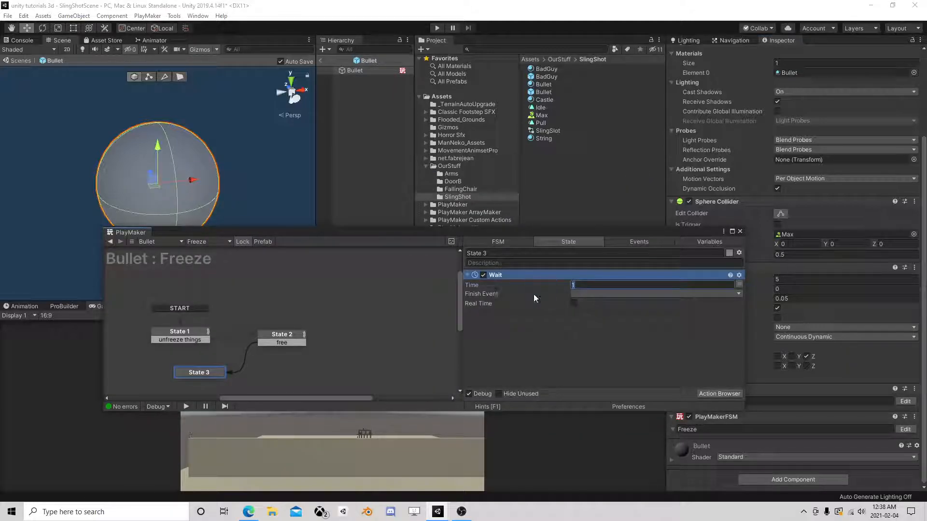
pyautogui.keyDown('ctrl'); pyautogui.click(213, 372); pyautogui.keyUp('ctrl')
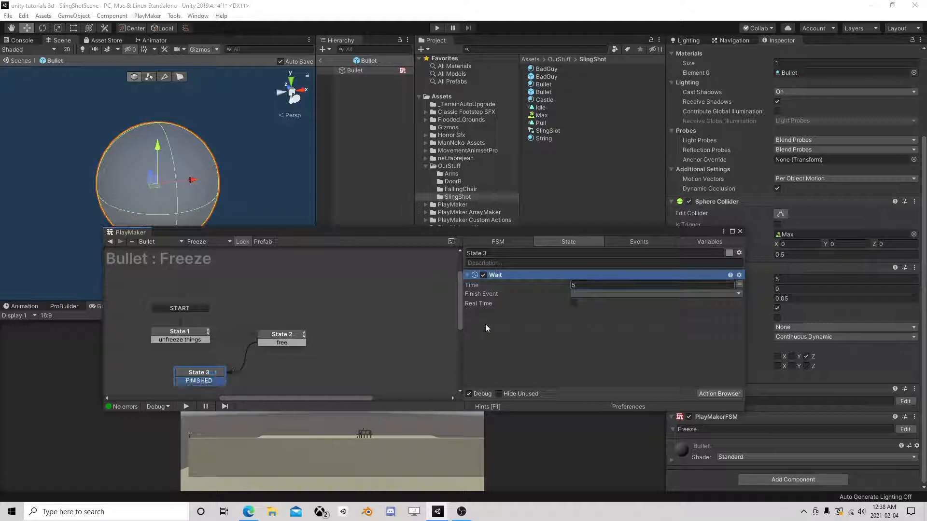
pyautogui.click(606, 293)
pyautogui.click(599, 334)
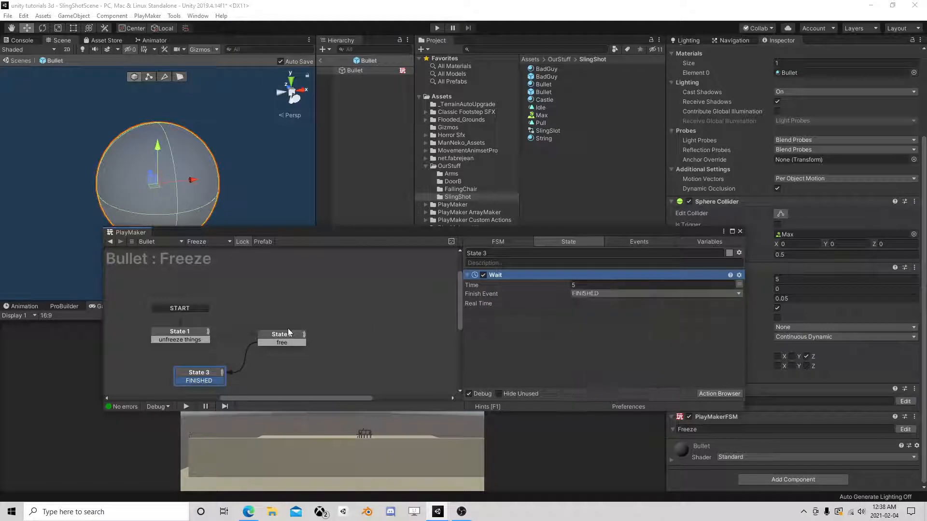
# - Copy State 2's Get Speed and Float Compare actions
pyautogui.click(281, 336)
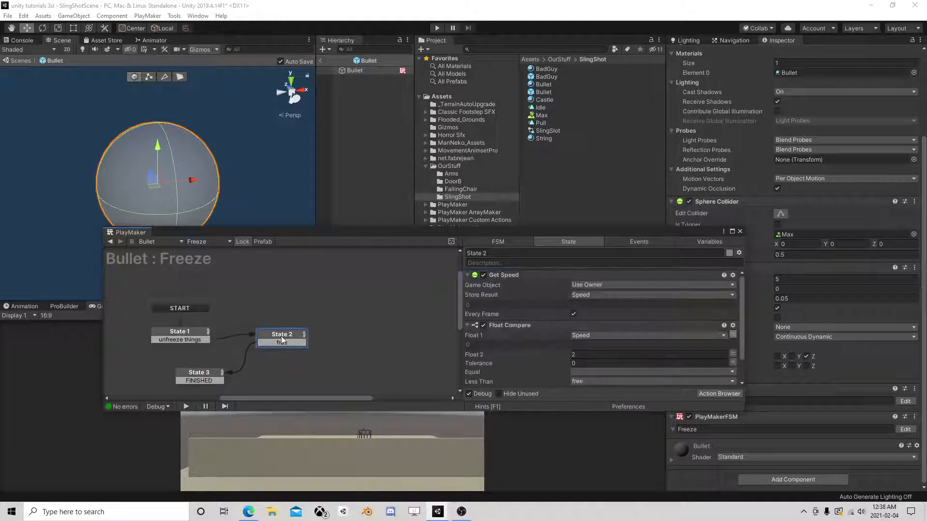
pyautogui.click(514, 325)
pyautogui.keyDown('ctrl'); pyautogui.click(511, 275); pyautogui.keyUp('ctrl')
pyautogui.rightClick(511, 274)
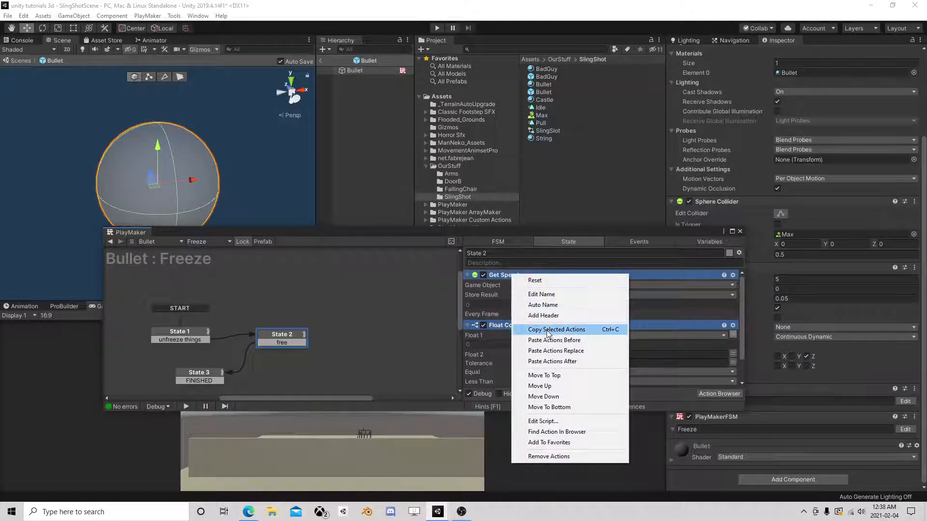
pyautogui.click(531, 327)
pyautogui.click(514, 275)
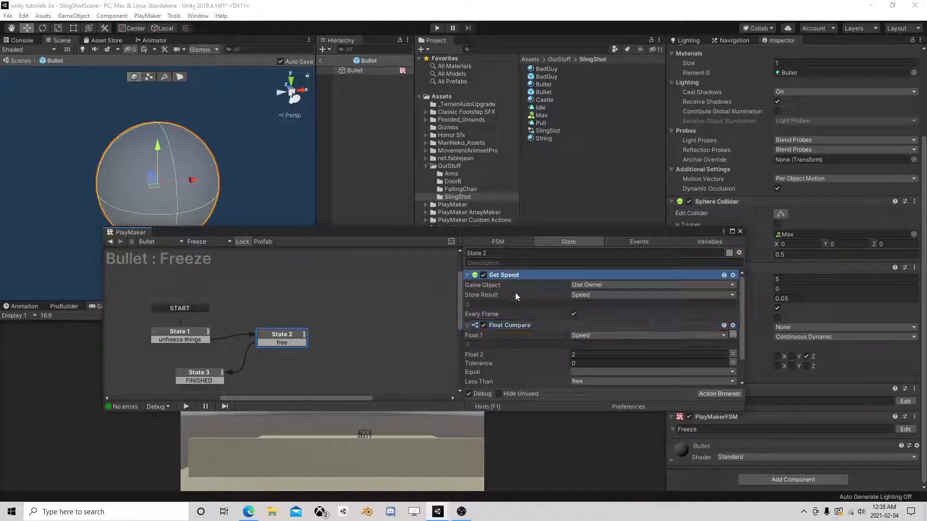
pyautogui.keyDown('ctrl'); pyautogui.click(510, 326); pyautogui.keyUp('ctrl')
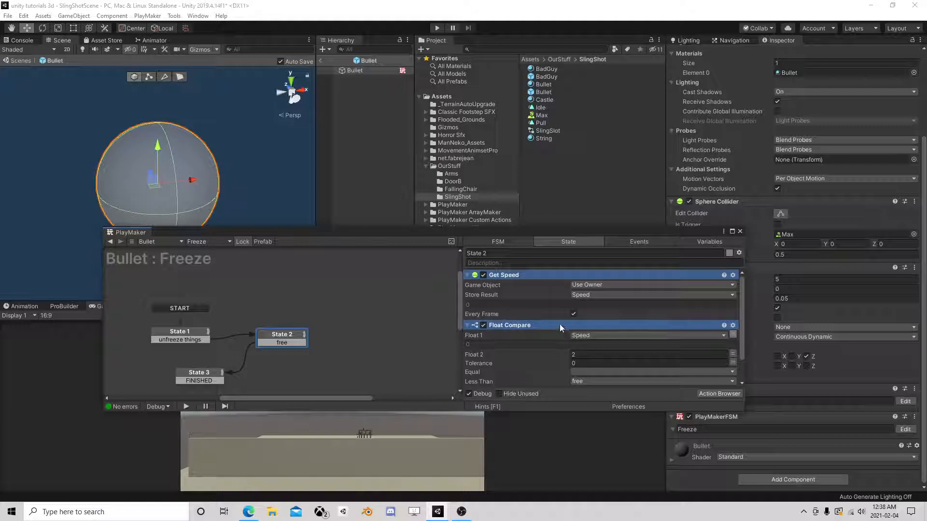
pyautogui.rightClick(540, 327)
pyautogui.click(569, 191)
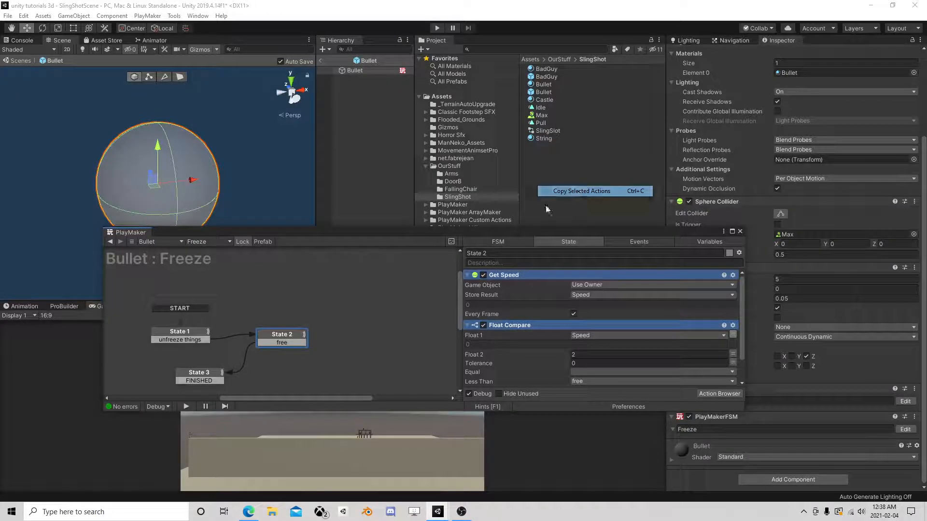
# - Paste the speed-check actions into State 3 and loop its FINISHED transition back to State 1
pyautogui.click(197, 380)
pyautogui.rightClick(497, 323)
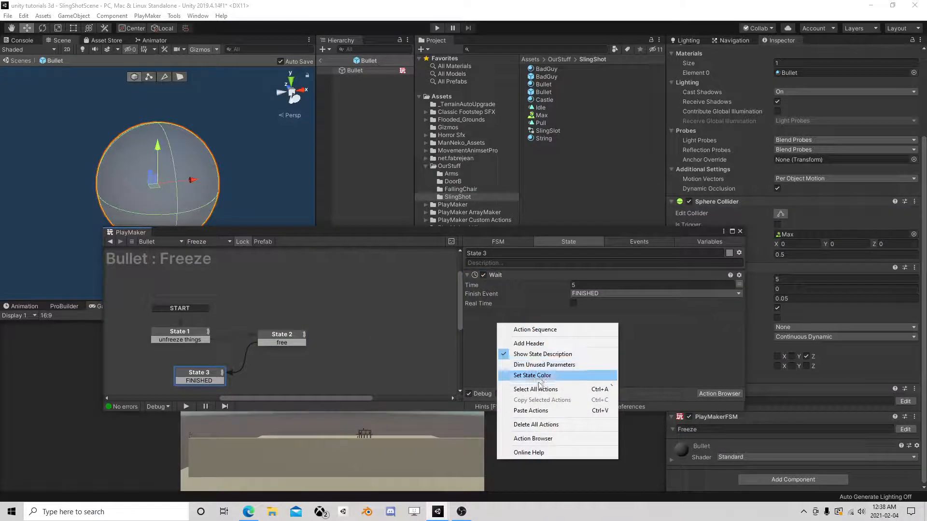
pyautogui.click(531, 411)
pyautogui.moveTo(204, 381); pyautogui.dragTo(183, 342)
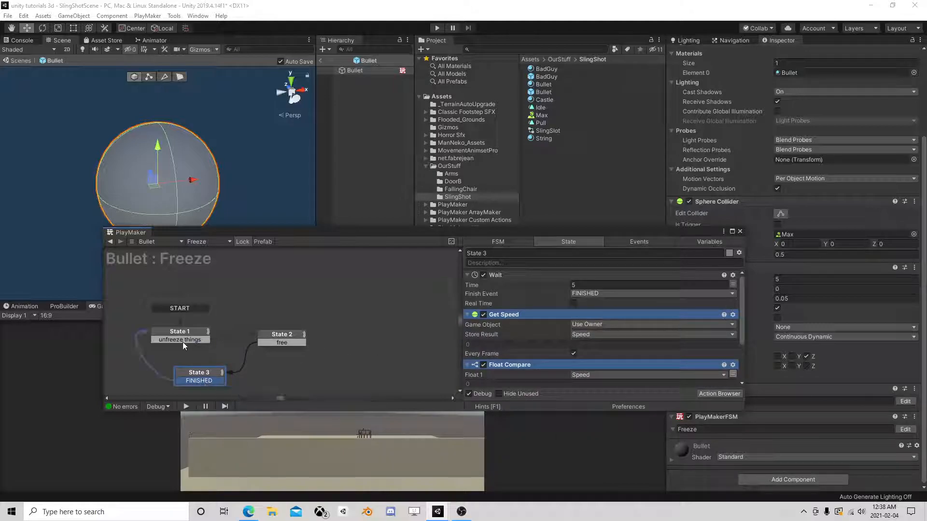
pyautogui.scroll(-3, 513, 363)
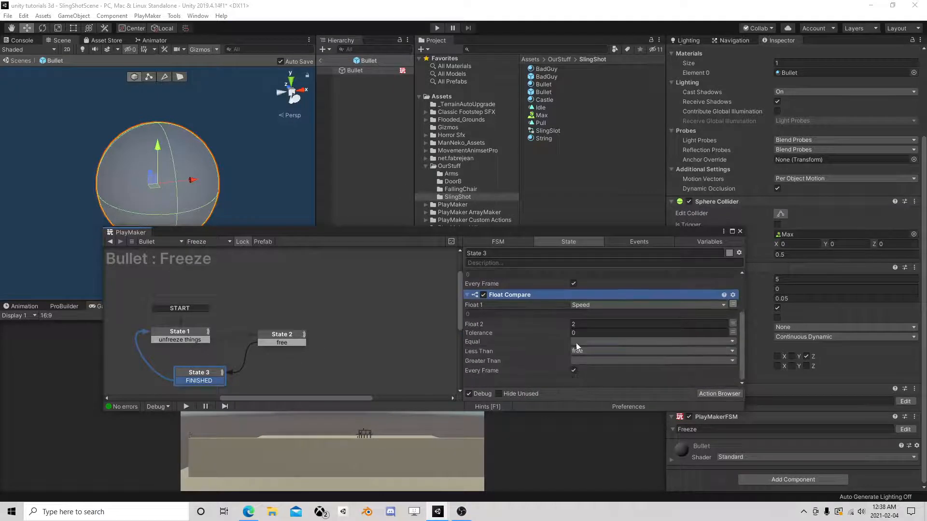
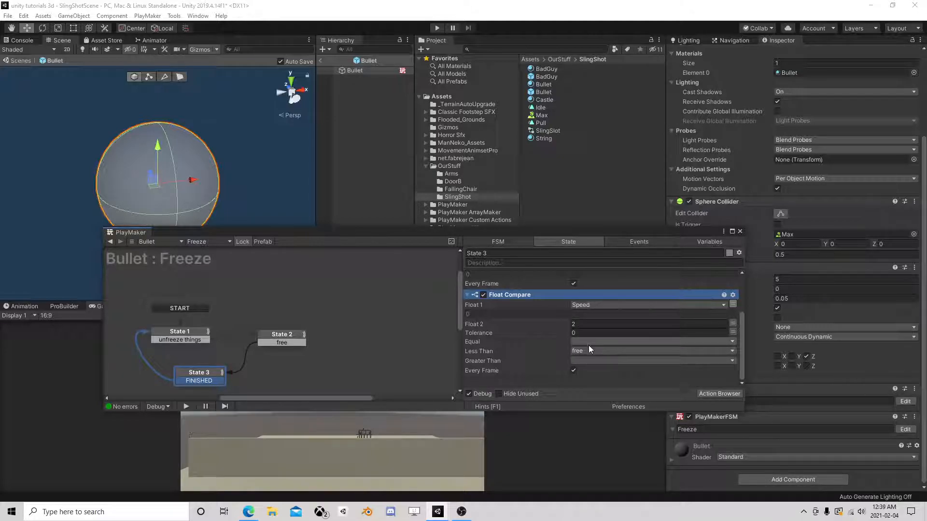
# - In State 3's Float Compare, set Less Than to None and Greater Than to 'unfreeze things'
pyautogui.click(581, 352)
pyautogui.click(585, 359)
pyautogui.click(582, 361)
pyautogui.click(609, 381)
# - Add an 'unfreeze things' transition to State 3
pyautogui.rightClick(208, 377)
pyautogui.moveTo(304, 380)
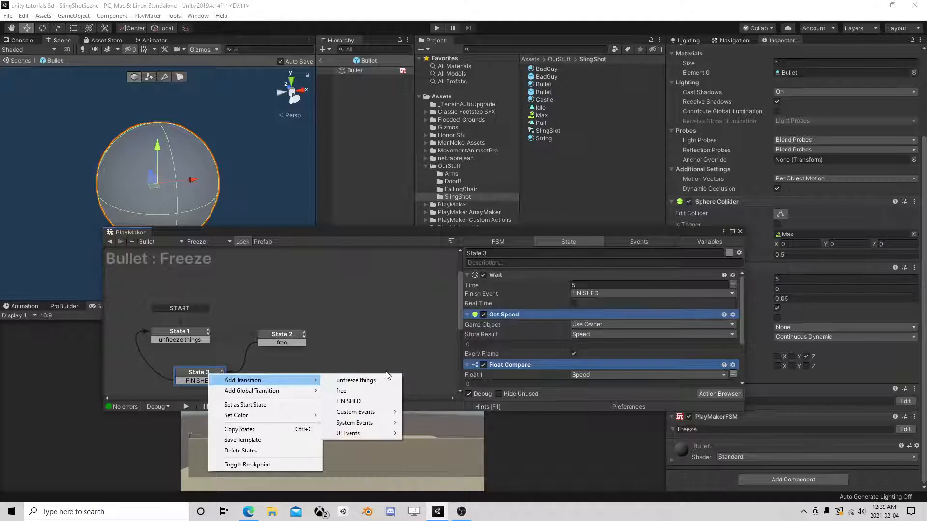
pyautogui.click(358, 381)
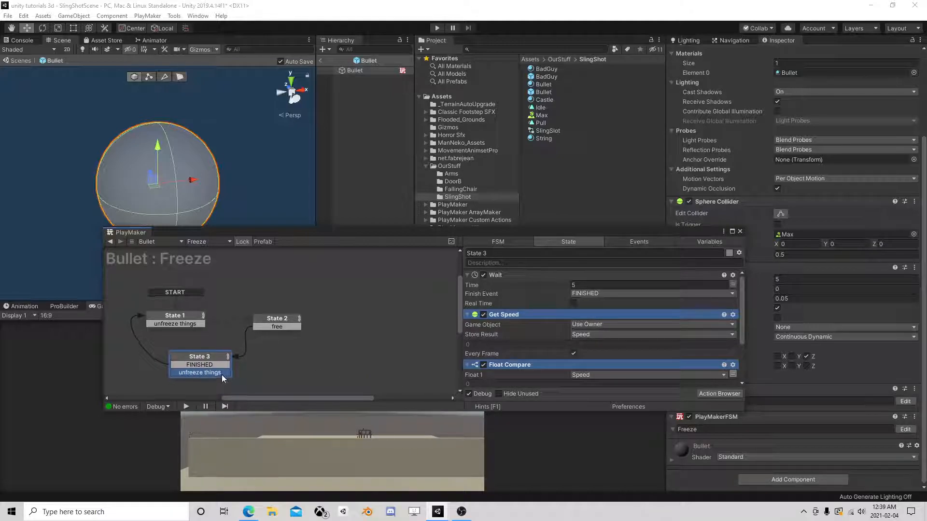
# - Add a Send Event action to State 2 from the Action Browser
pyautogui.click(271, 321)
pyautogui.click(708, 393)
pyautogui.write('send eve')
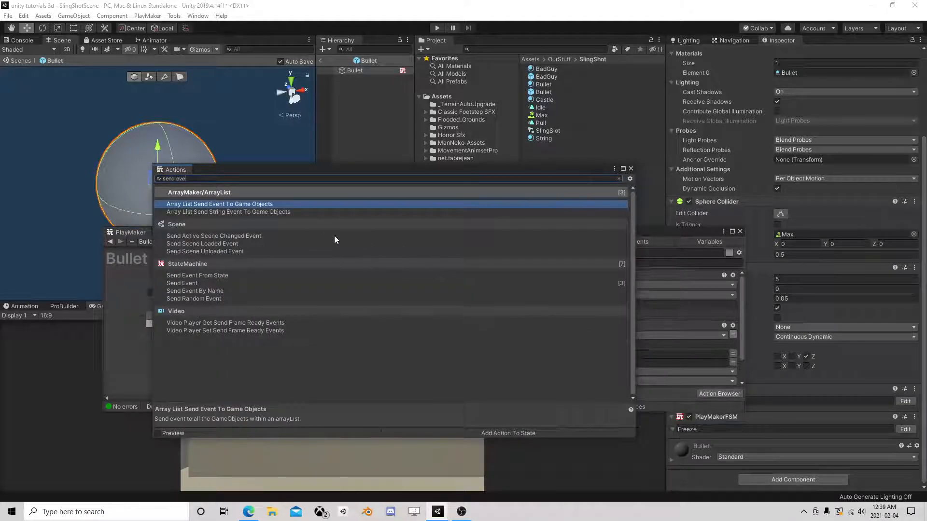
pyautogui.write('tn')
pyautogui.press('BackSpace')
pyautogui.press('BackSpace')
pyautogui.doubleClick(183, 283)
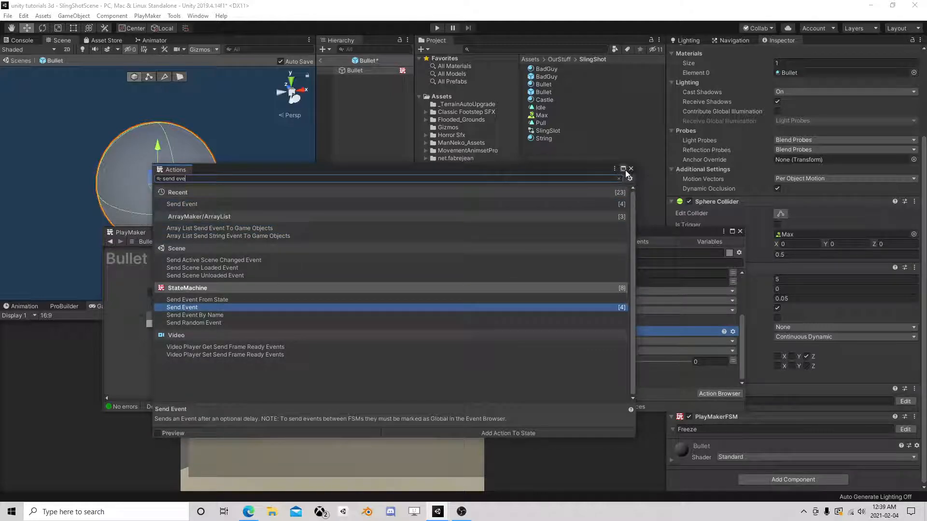
pyautogui.click(630, 169)
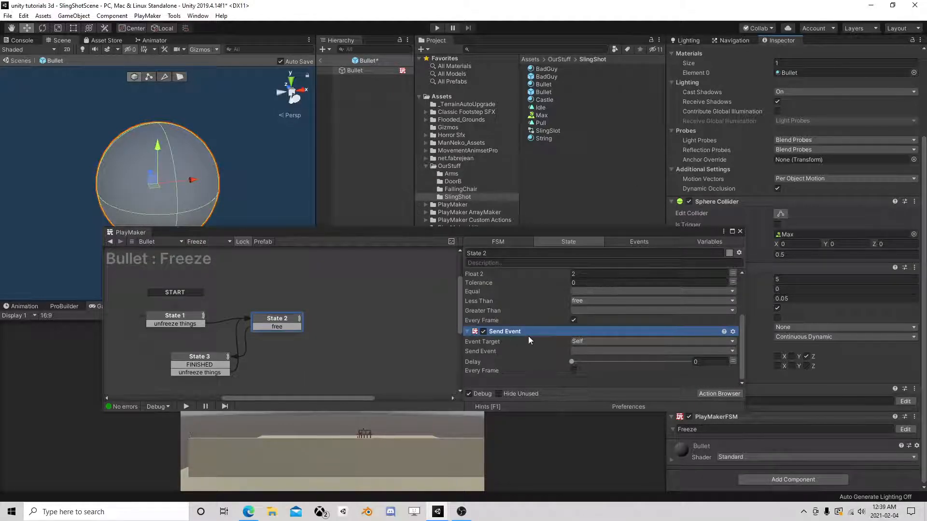
# - Set the Send Event target to Broadcast All and its event to UnFreeze
pyautogui.click(610, 341)
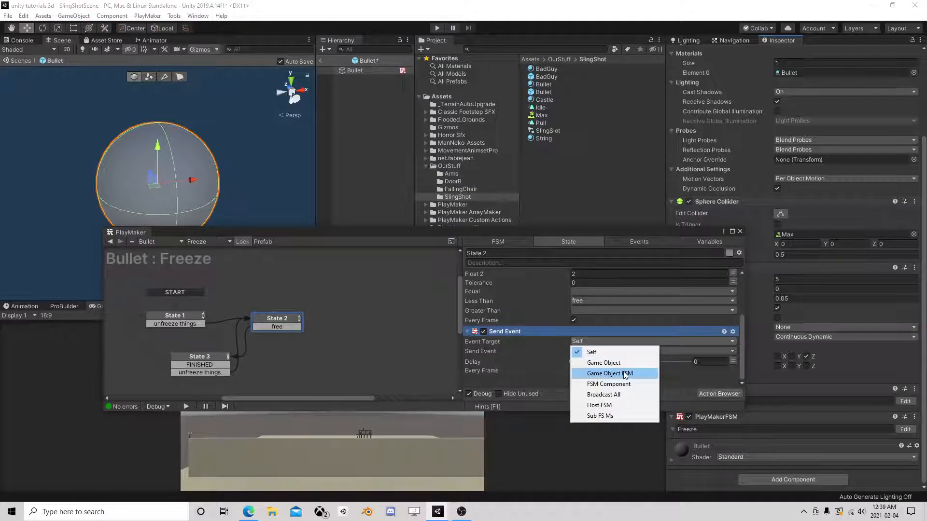
pyautogui.click(603, 395)
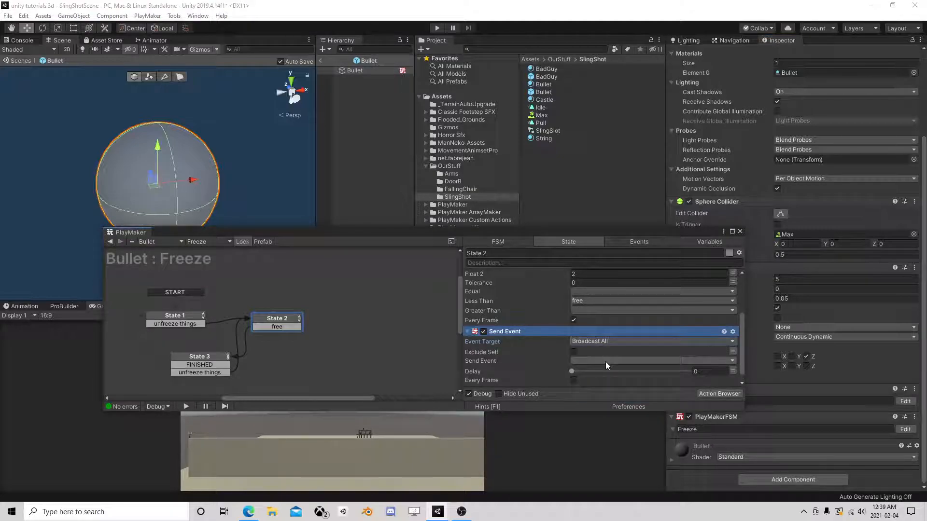
pyautogui.click(605, 361)
pyautogui.moveTo(618, 389)
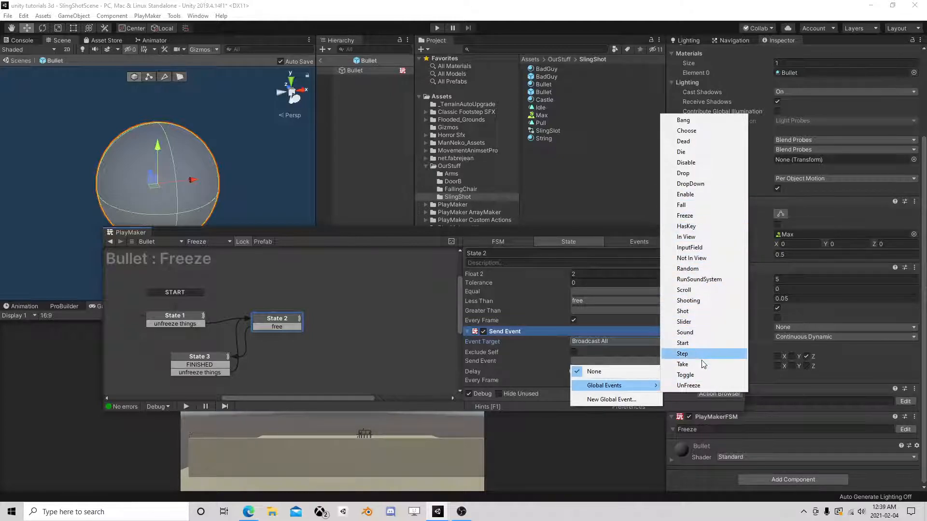
pyautogui.click(690, 386)
# - Move State 2's Send Event action to the top and copy it
pyautogui.scroll(3, 524, 333)
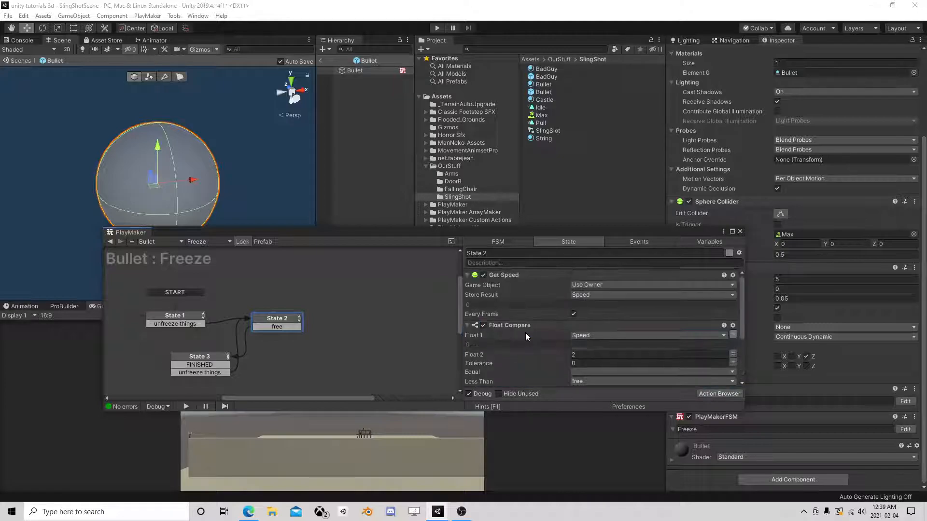
pyautogui.scroll(-2, 525, 333)
pyautogui.scroll(-1, 517, 366)
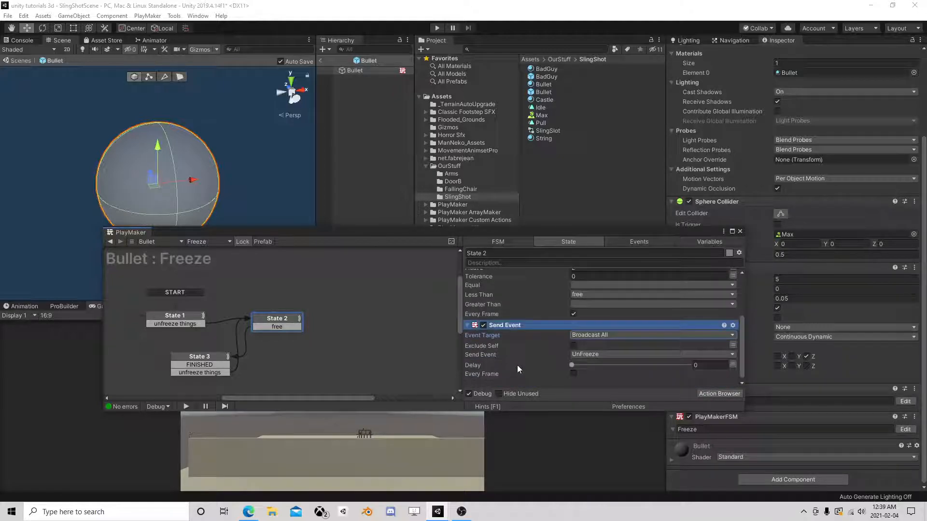
pyautogui.rightClick(515, 329)
pyautogui.click(560, 240)
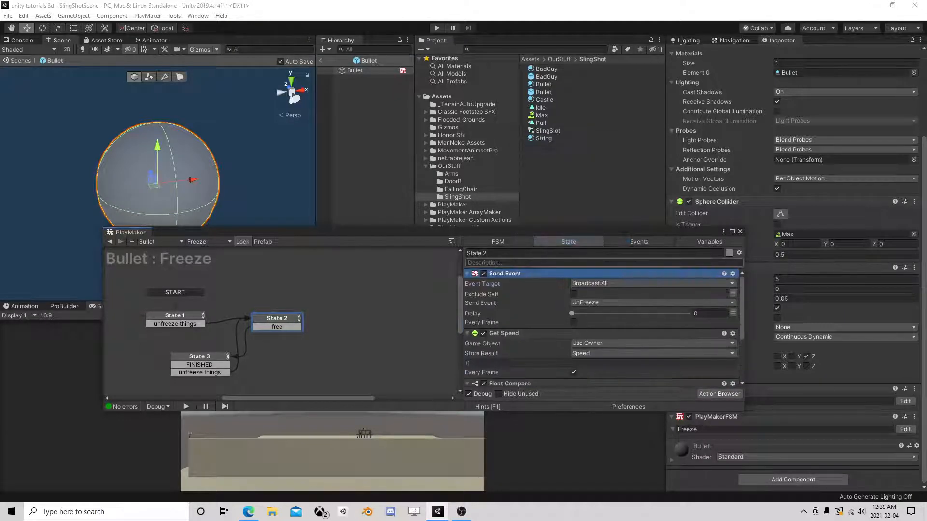
pyautogui.rightClick(520, 275)
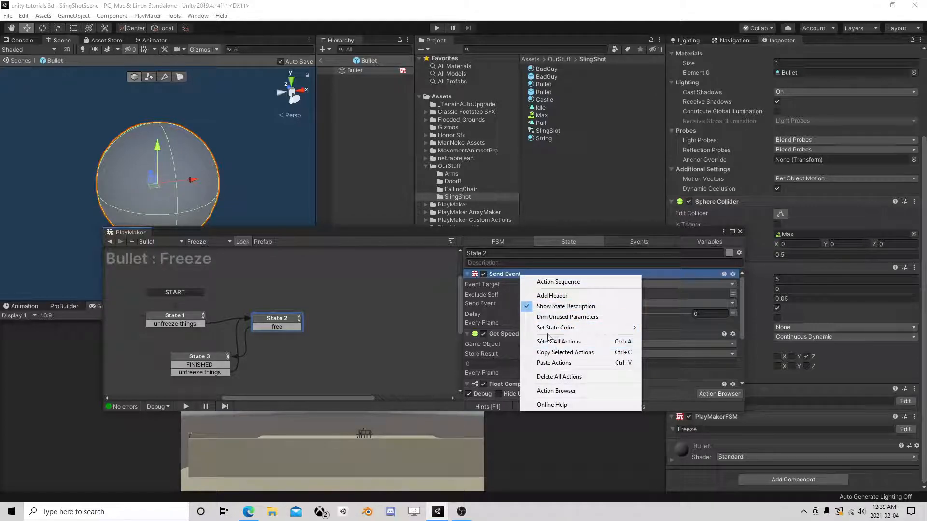
pyautogui.click(514, 298)
pyautogui.rightClick(514, 276)
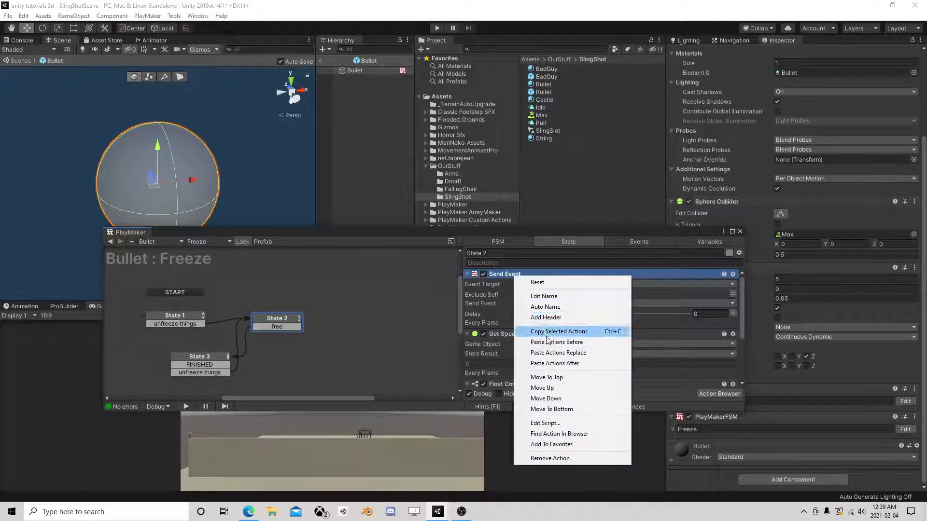
pyautogui.click(547, 337)
# - Paste Send Event before State 1's Get Speed, set it to Freeze, close PlayMaker
pyautogui.click(183, 316)
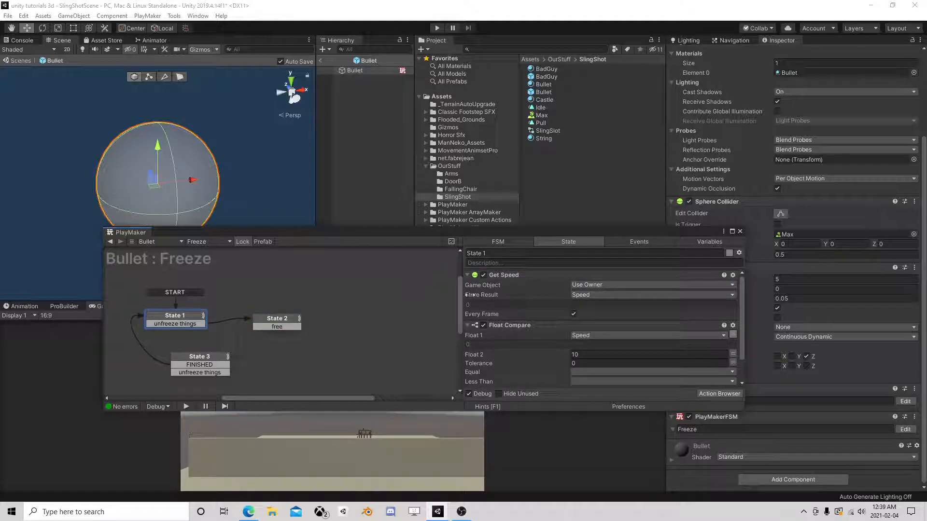
pyautogui.rightClick(507, 280)
pyautogui.click(584, 339)
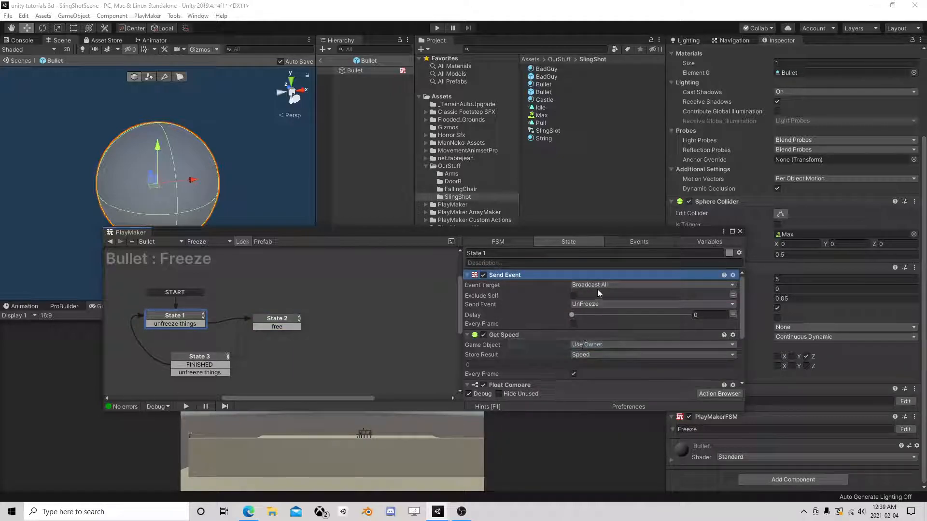
pyautogui.click(595, 305)
pyautogui.moveTo(608, 341)
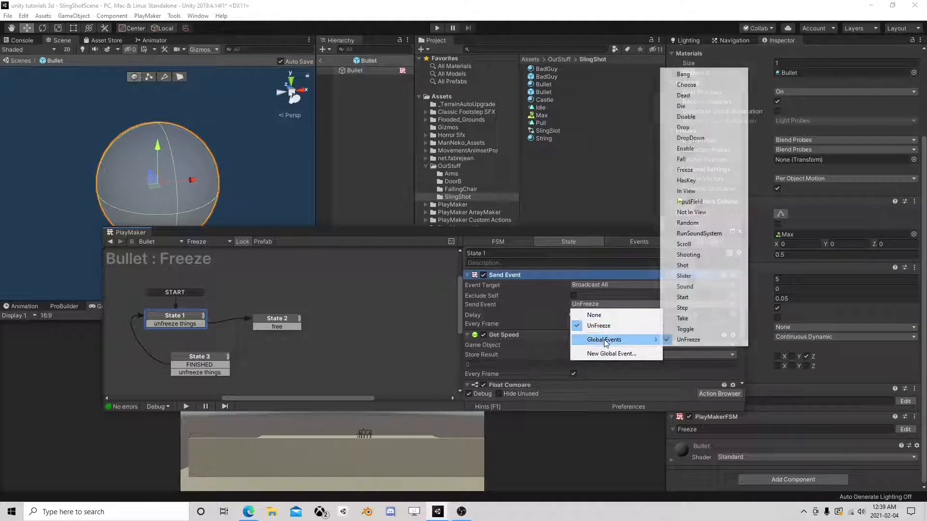
pyautogui.click(699, 171)
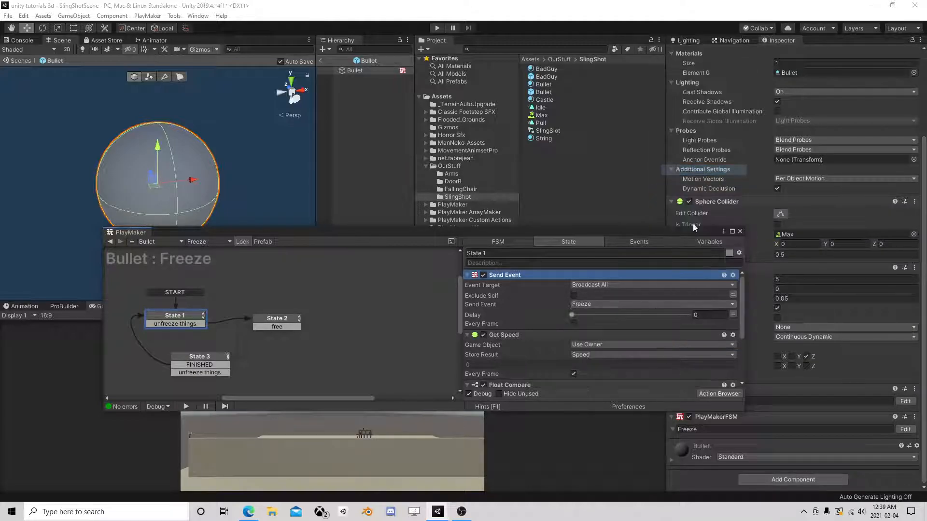
pyautogui.click(740, 232)
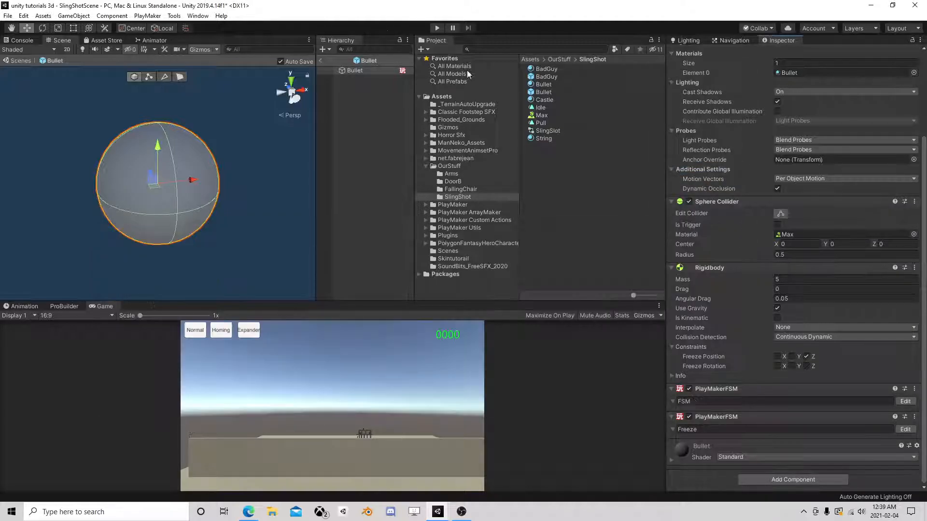
# - Exit the Bullet prefab, enter Play mode, and dock GameManager's FSM graph
pyautogui.click(320, 61)
pyautogui.click(437, 28)
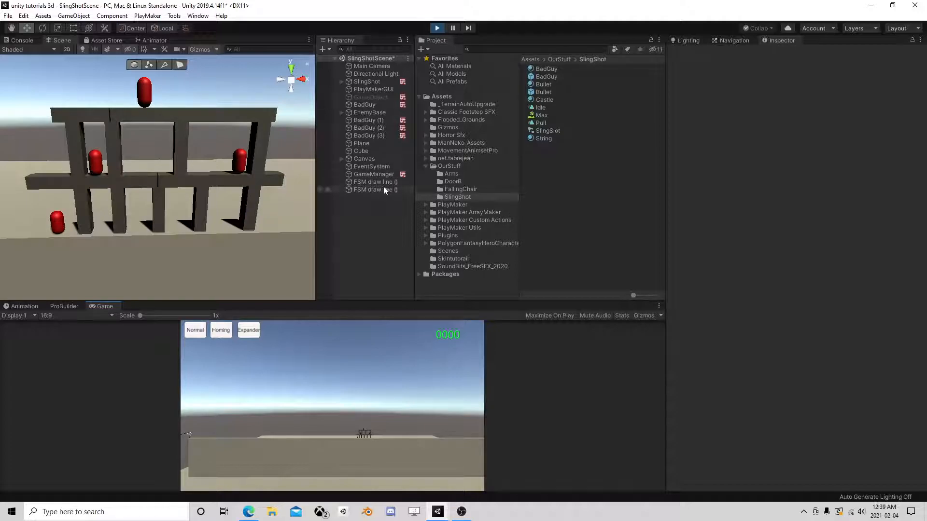
pyautogui.click(370, 173)
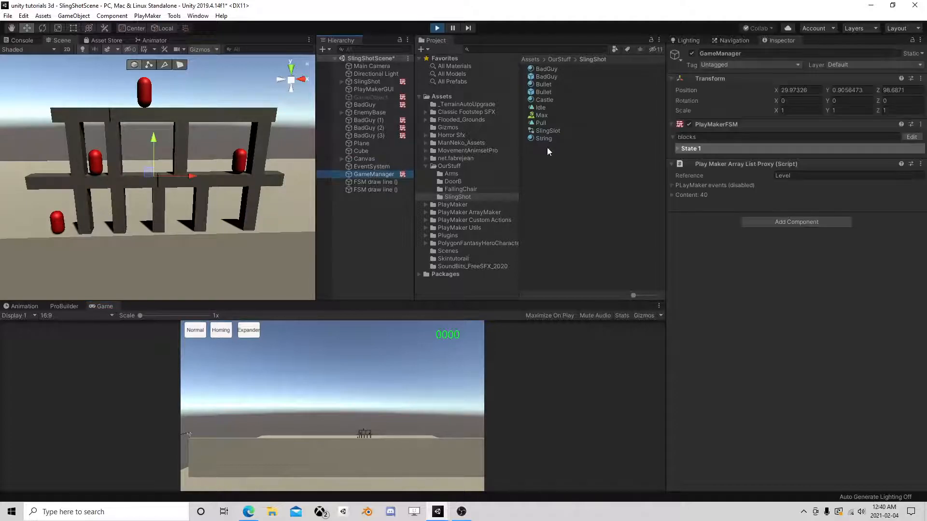
pyautogui.click(912, 138)
pyautogui.moveTo(390, 234); pyautogui.dragTo(527, 309)
pyautogui.click(369, 97)
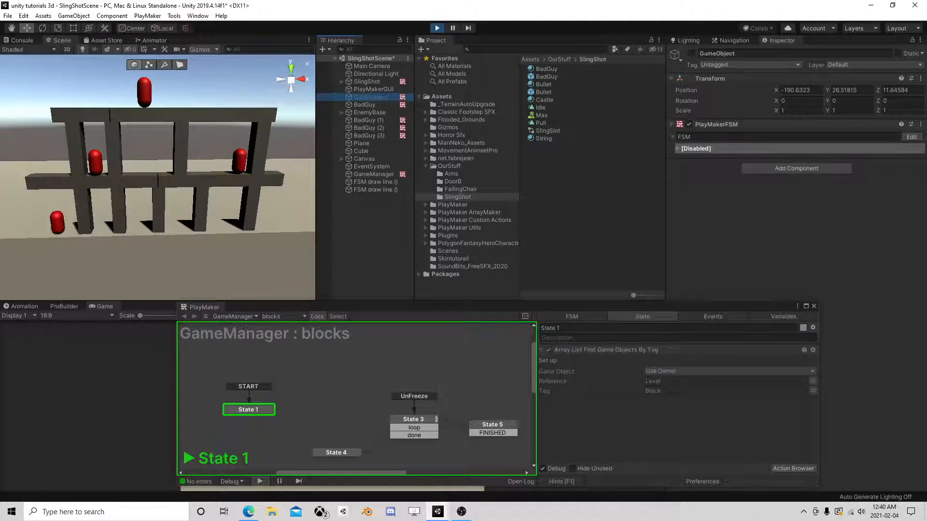
# - Activate the GameObject, watch the blocks topple, and select the fired Bullet(Clone)
pyautogui.click(692, 53)
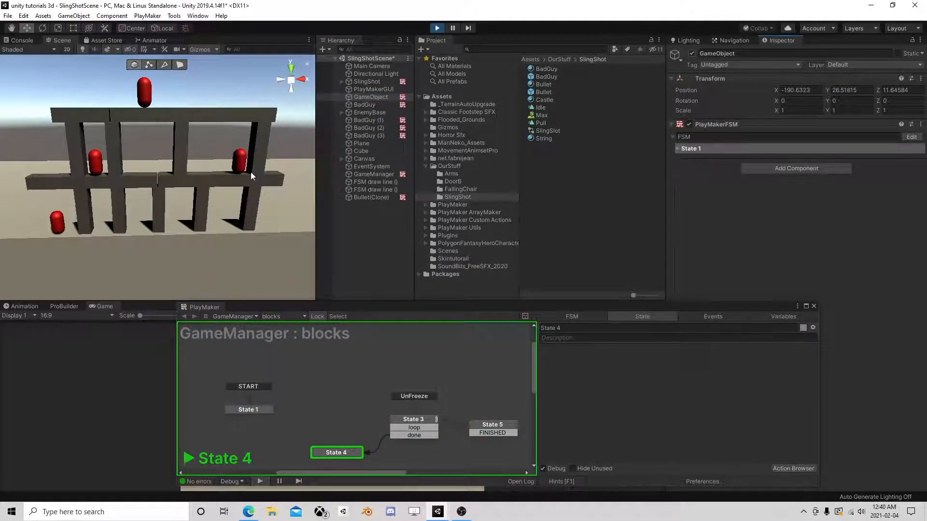
pyautogui.scroll(-5, 248, 169)
pyautogui.moveTo(230, 181); pyautogui.dragTo(123, 181, button='right')
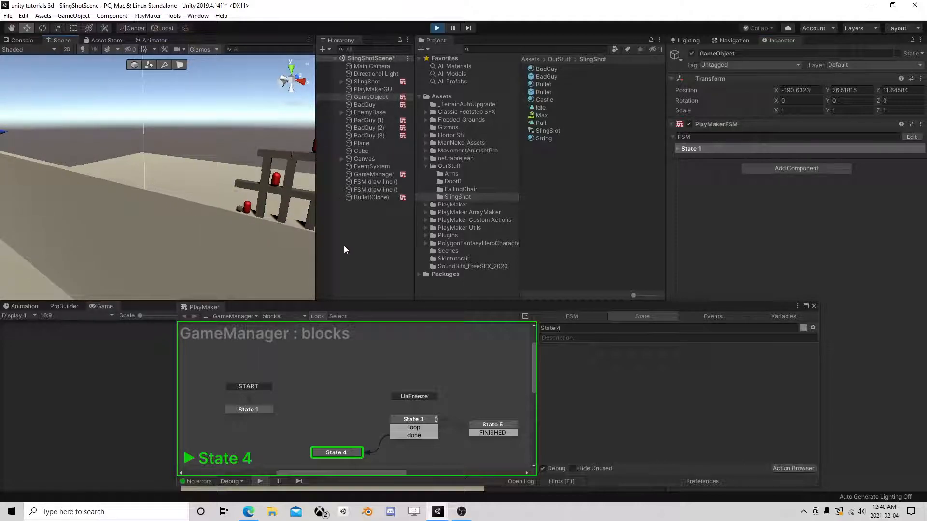
pyautogui.scroll(-3, 245, 240)
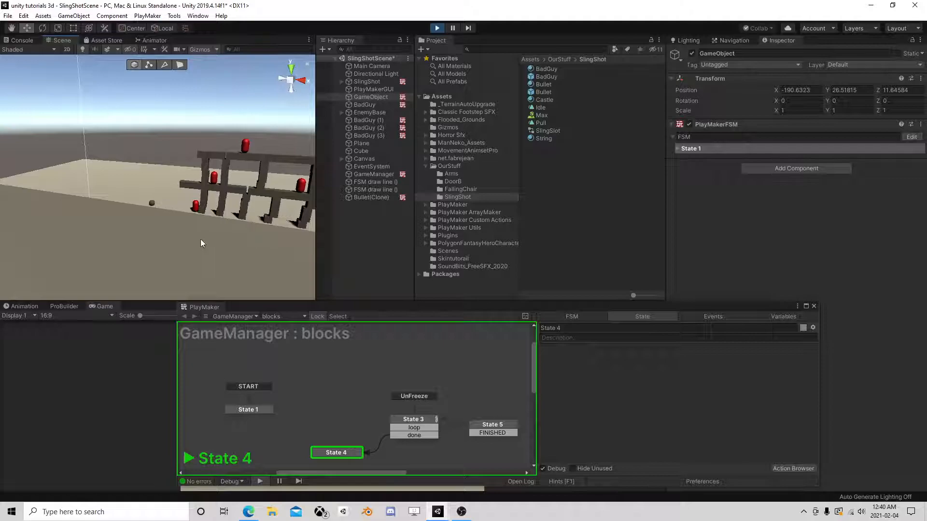
pyautogui.scroll(-2, 200, 243)
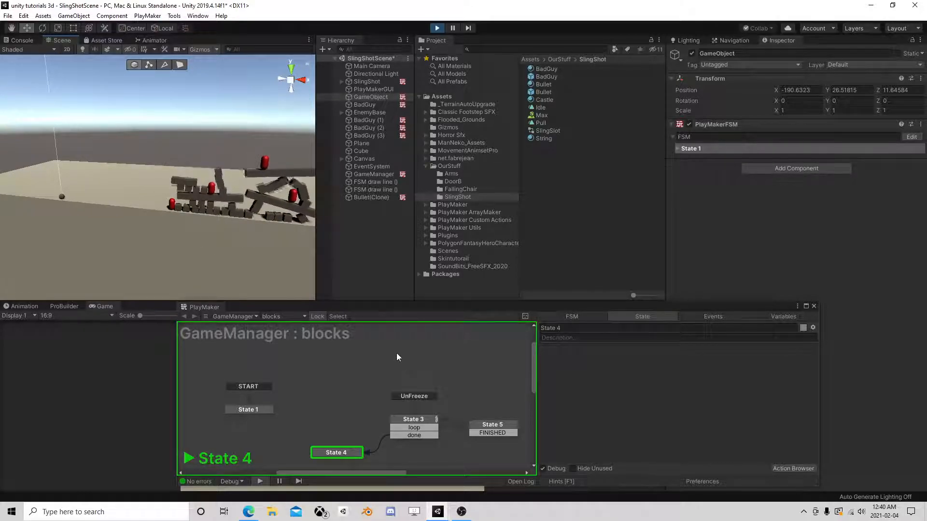
pyautogui.moveTo(277, 246); pyautogui.dragTo(251, 246, button='middle')
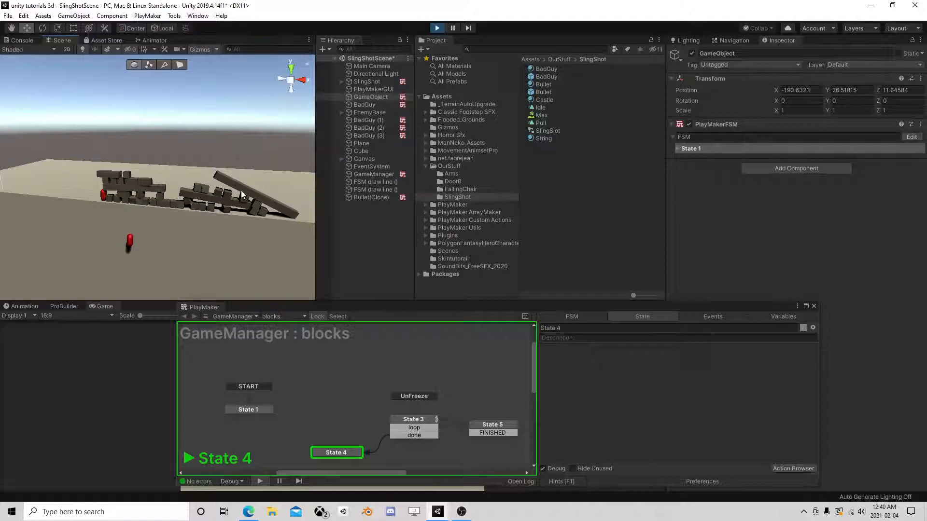
pyautogui.scroll(-3, 370, 379)
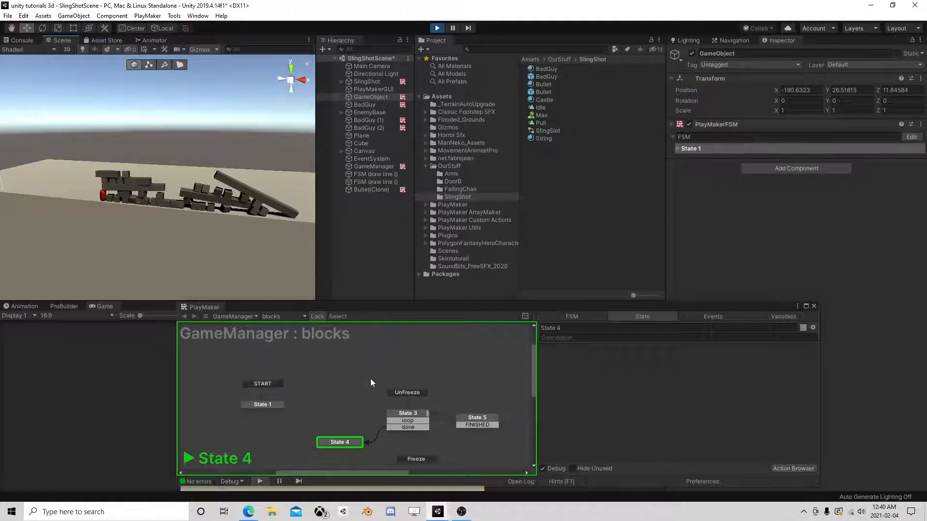
pyautogui.moveTo(212, 222); pyautogui.dragTo(295, 271, button='middle')
pyautogui.moveTo(100, 265); pyautogui.dragTo(921, 256, button='middle')
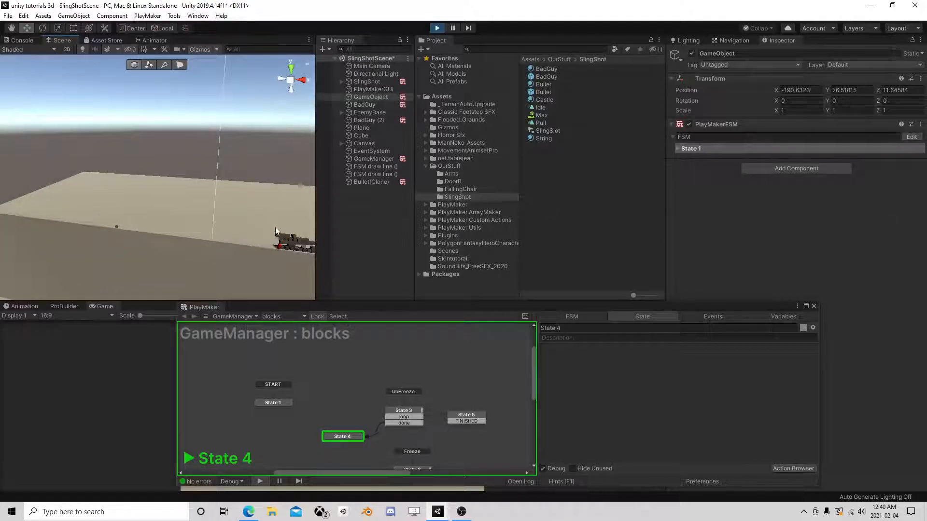
pyautogui.scroll(5, 86, 253)
pyautogui.moveTo(86, 253); pyautogui.dragTo(137, 230, button='middle')
pyautogui.scroll(3, 153, 232)
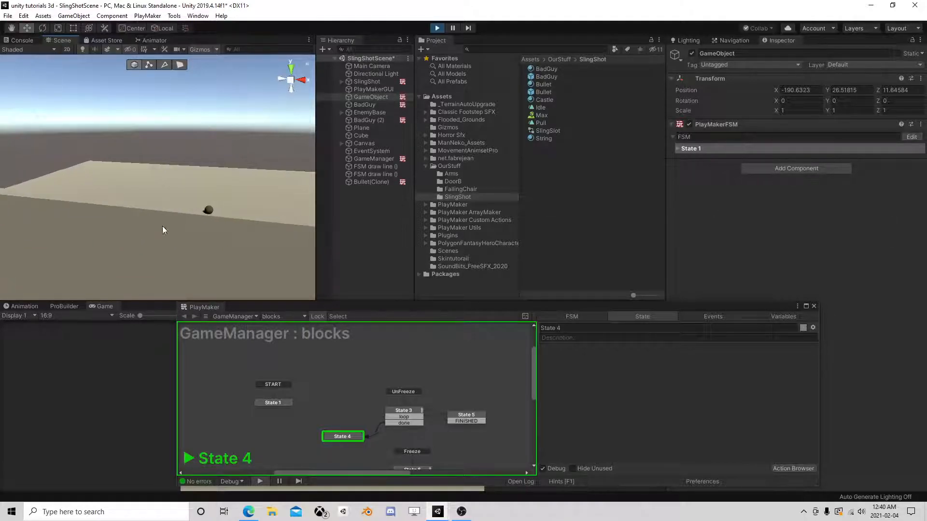
pyautogui.click(194, 211)
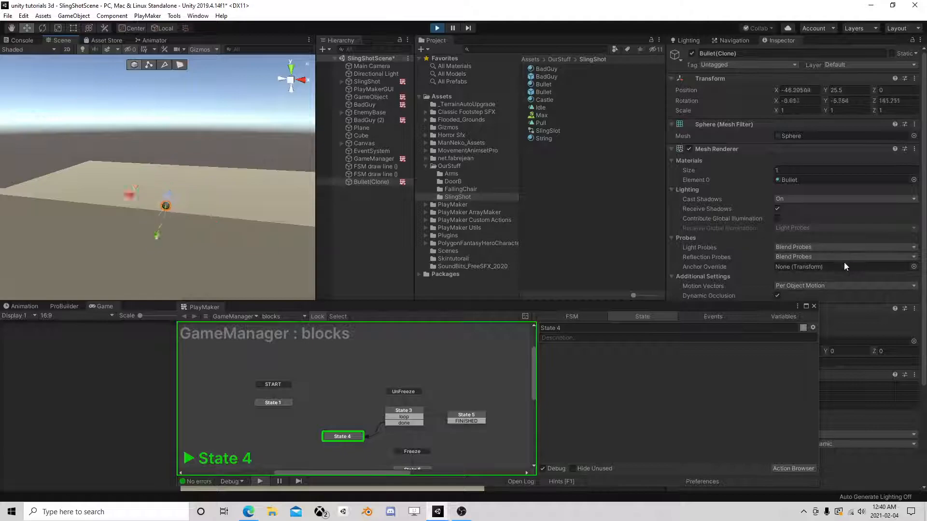
# - Inspect the Bullet(Clone)'s Freeze FSM in PlayMaker
pyautogui.click(814, 307)
pyautogui.scroll(-4, 782, 367)
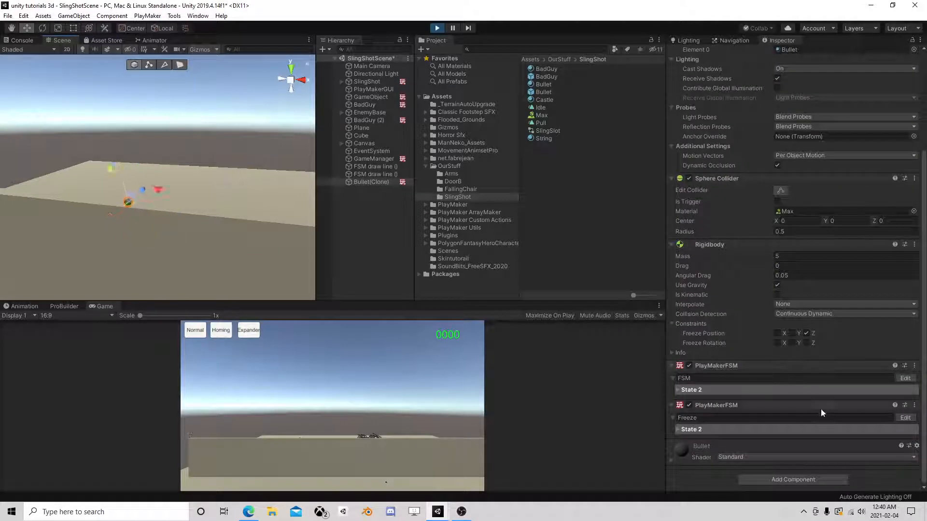
pyautogui.click(905, 418)
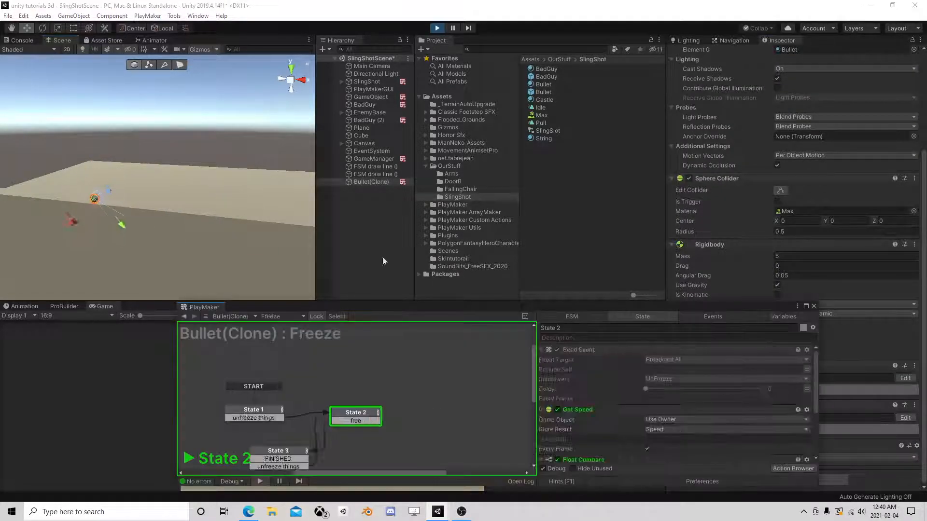
pyautogui.scroll(-2, 629, 408)
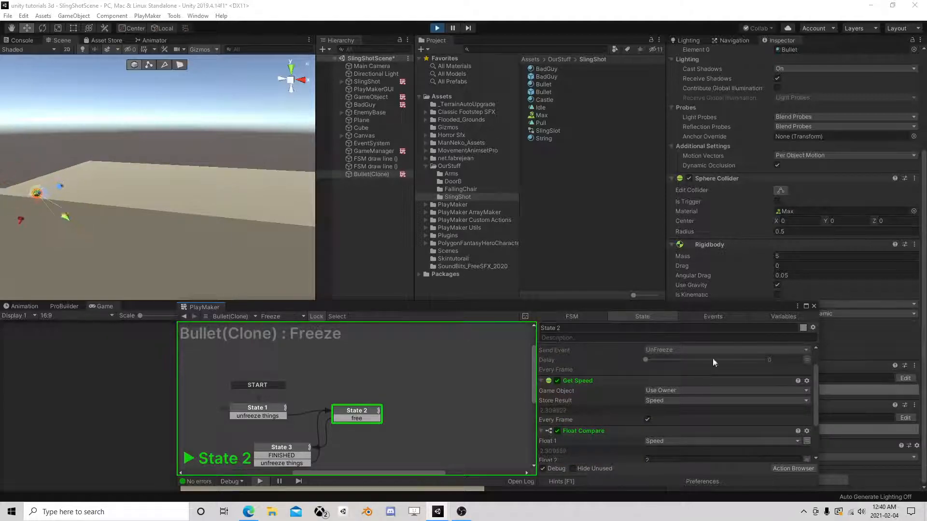
pyautogui.click(814, 305)
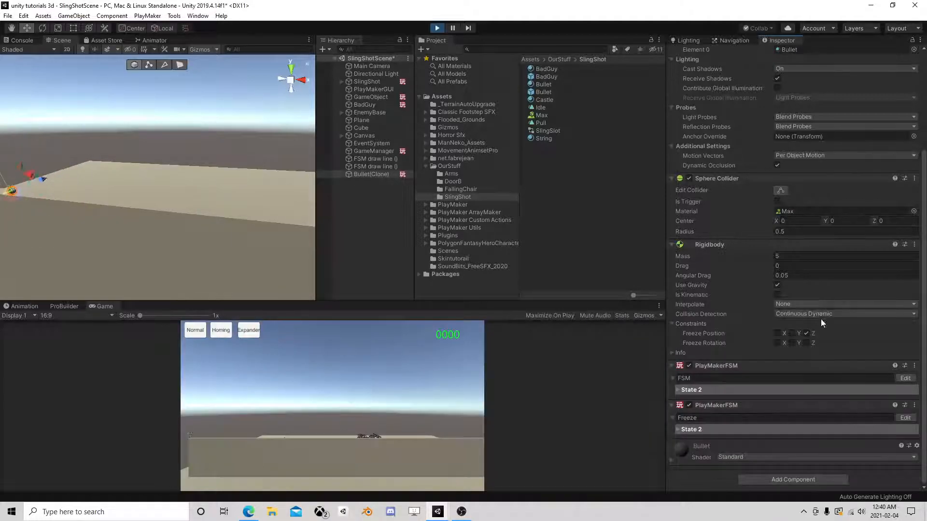
# - Stop Play mode and select the Bullet prefab in the Project panel
pyautogui.scroll(3, 826, 329)
pyautogui.scroll(-3, 830, 330)
pyautogui.click(436, 29)
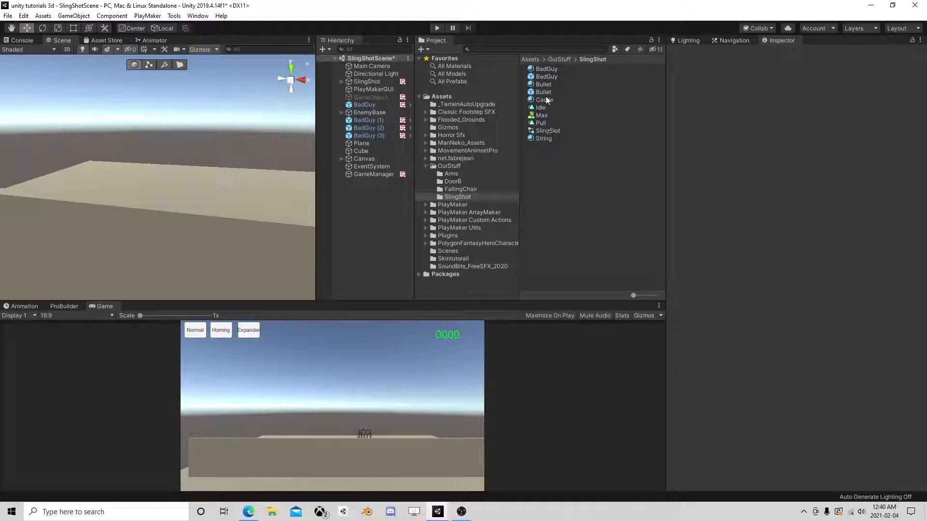
pyautogui.click(616, 92)
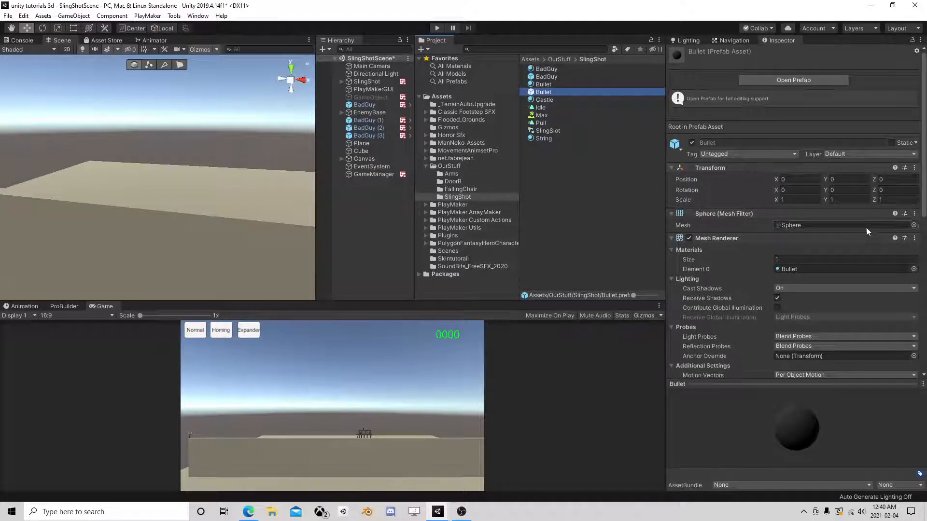
# - Open the Bullet prefab and try the rotate, rect and transform handles on it
pyautogui.click(797, 81)
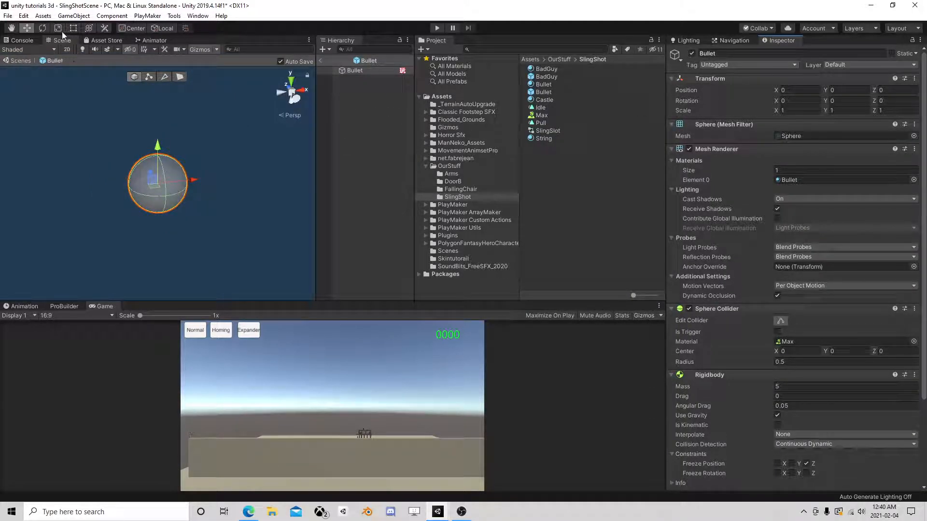
pyautogui.click(43, 28)
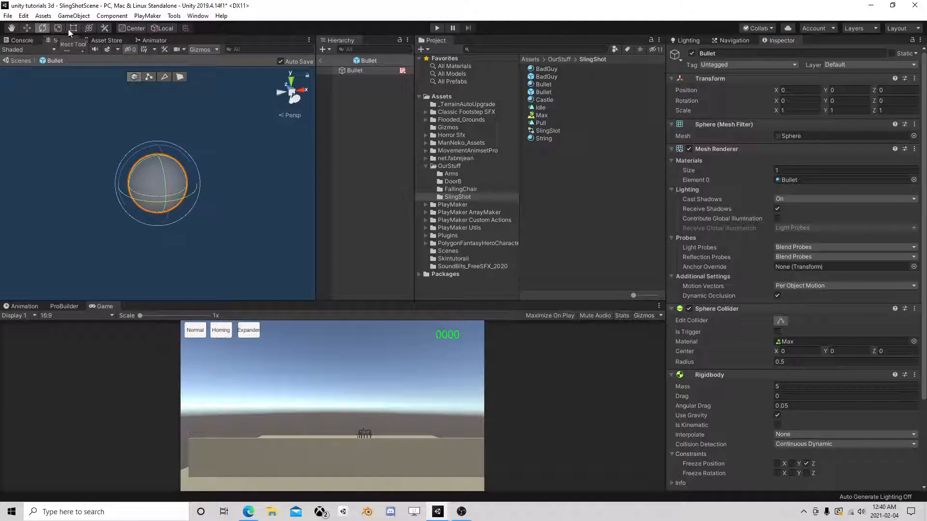
pyautogui.click(79, 28)
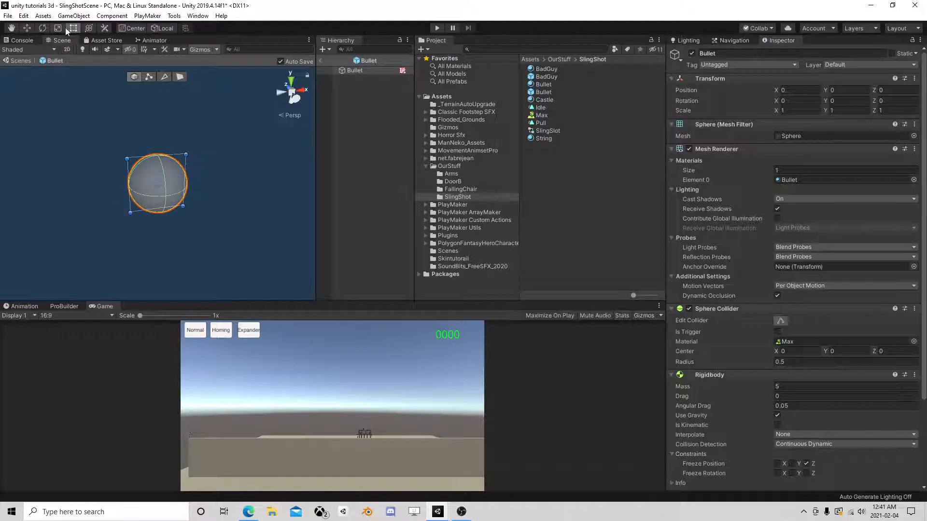
pyautogui.click(90, 29)
pyautogui.moveTo(158, 115)
pyautogui.mouseDown()
pyautogui.moveTo(158, 124)
pyautogui.moveTo(157, 116)
pyautogui.mouseUp()
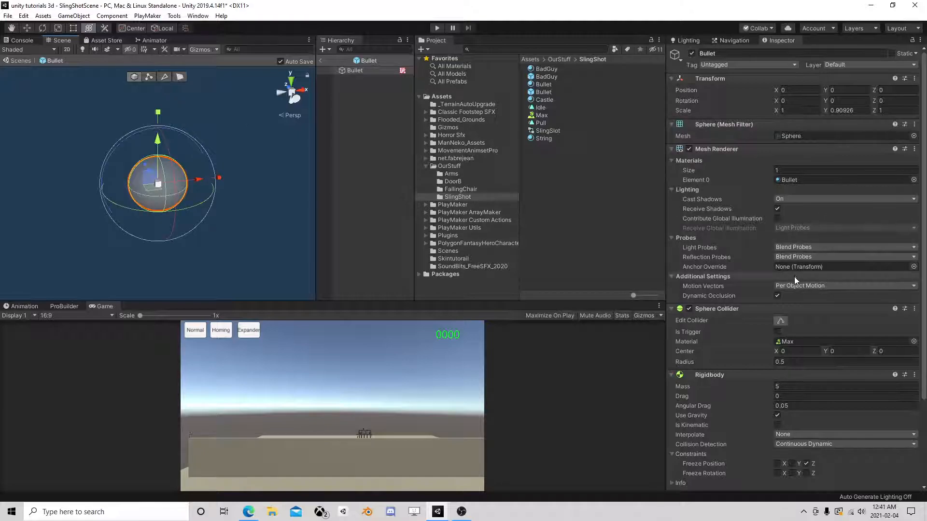
# - Replace the bullet's Sphere Collider with a Capsule Collider
pyautogui.scroll(-5, 794, 277)
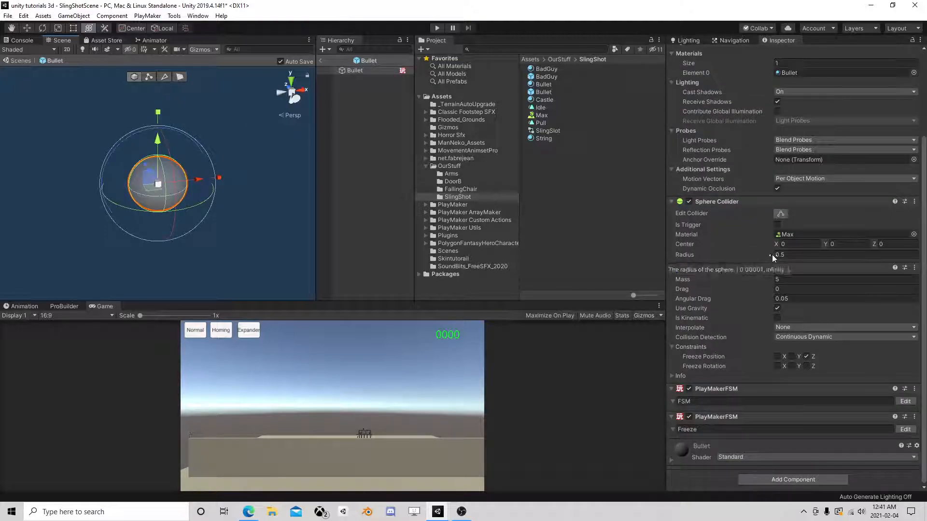
pyautogui.rightClick(705, 202)
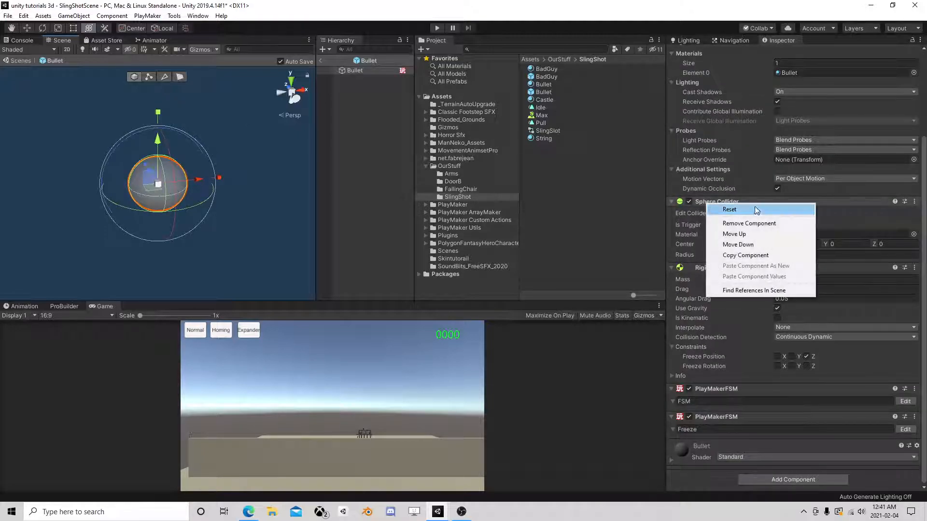
pyautogui.click(753, 223)
pyautogui.click(793, 480)
pyautogui.write('cap')
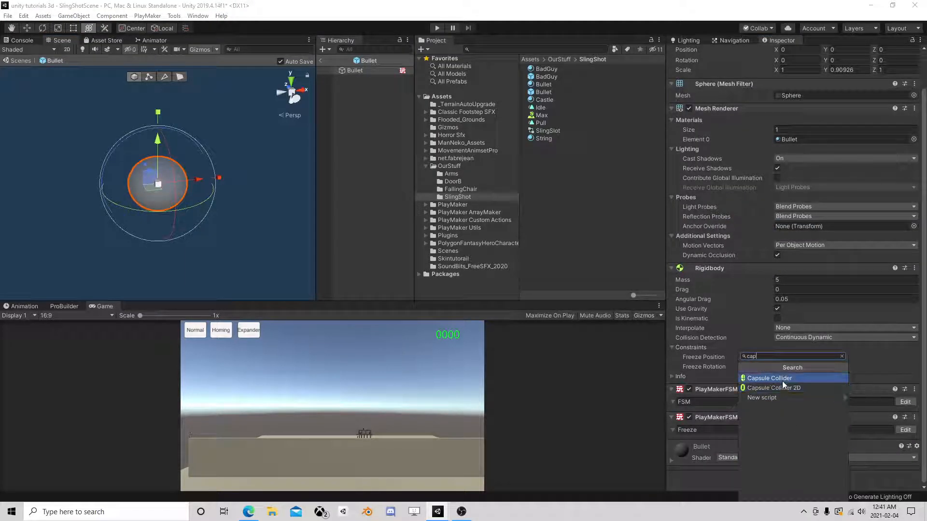
pyautogui.click(782, 380)
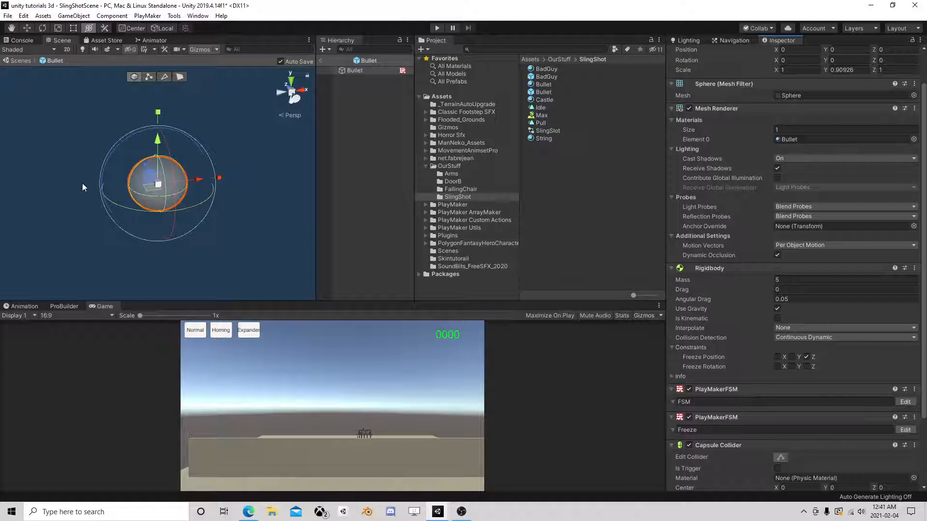
# - Orient the Capsule Collider along Z-Axis with radius 0.44 and height 1.18
pyautogui.moveTo(85, 184); pyautogui.dragTo(183, 218, button='right')
pyautogui.moveTo(183, 218); pyautogui.dragTo(353, 211, button='middle')
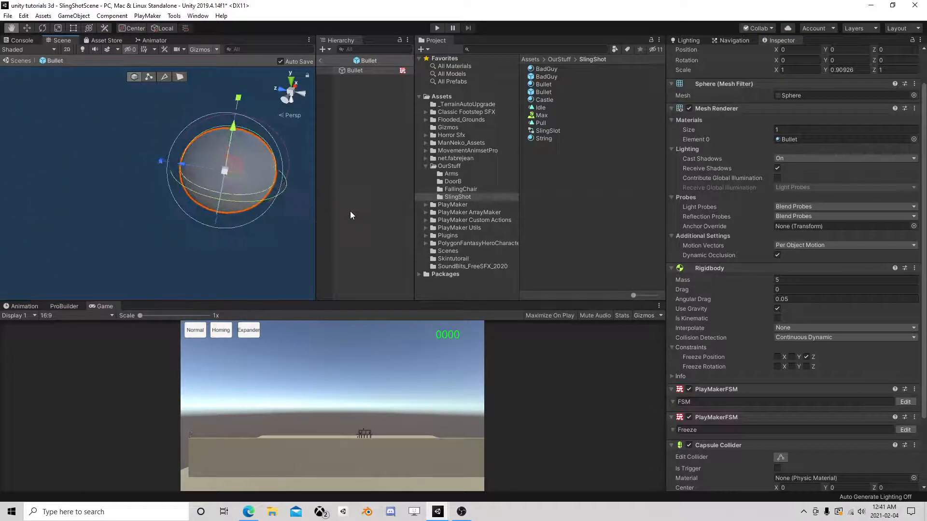
pyautogui.scroll(-3, 855, 382)
pyautogui.click(791, 431)
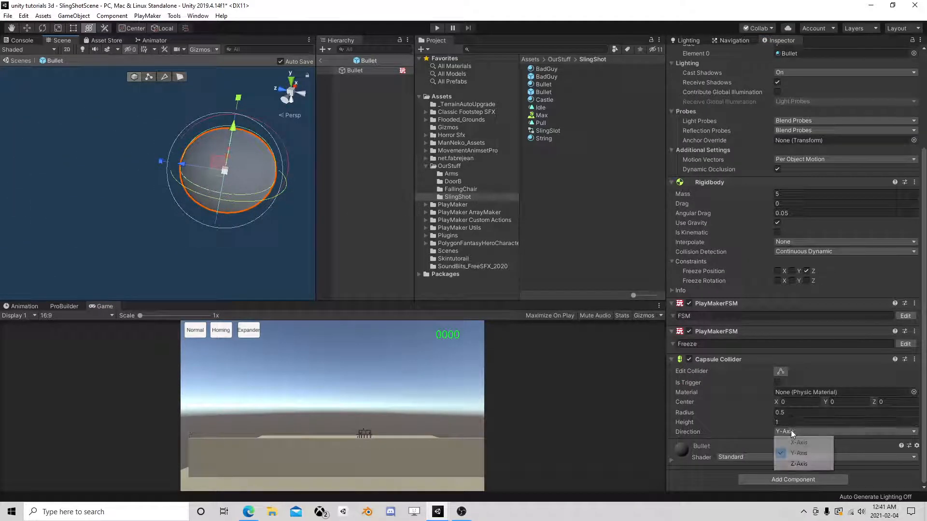
pyautogui.click(807, 463)
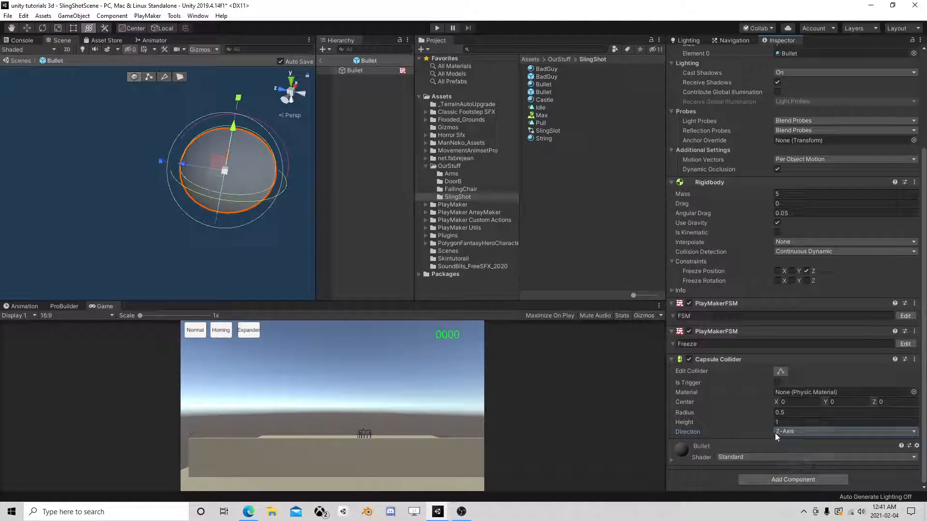
pyautogui.moveTo(761, 422)
pyautogui.mouseDown()
pyautogui.moveTo(779, 422)
pyautogui.moveTo(767, 422)
pyautogui.moveTo(765, 411)
pyautogui.mouseUp()
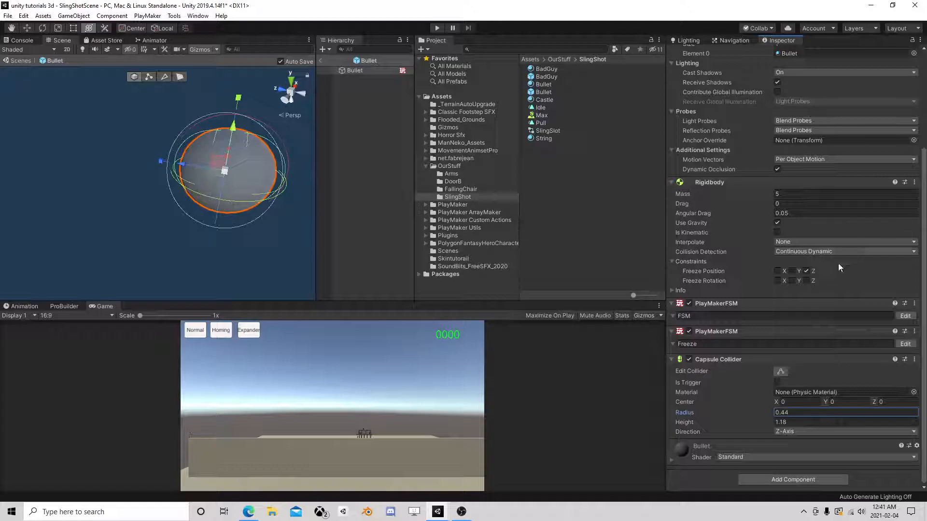
# - Assign the Max physic material to the capsule and return to the scene
pyautogui.click(913, 392)
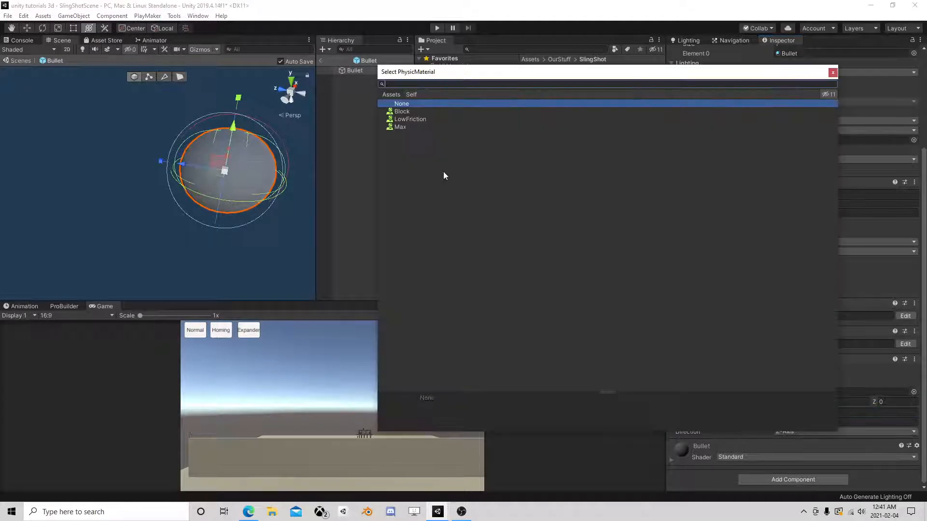
pyautogui.click(404, 126)
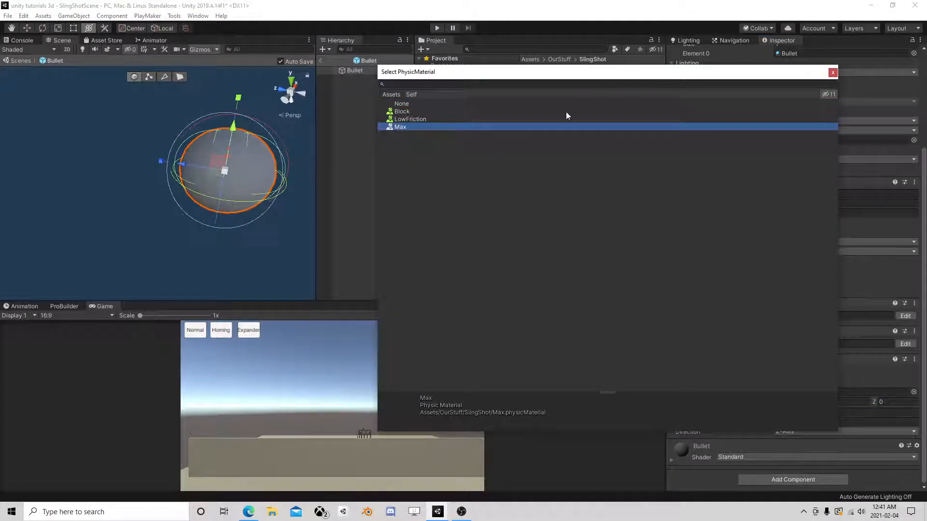
pyautogui.click(833, 73)
pyautogui.click(784, 392)
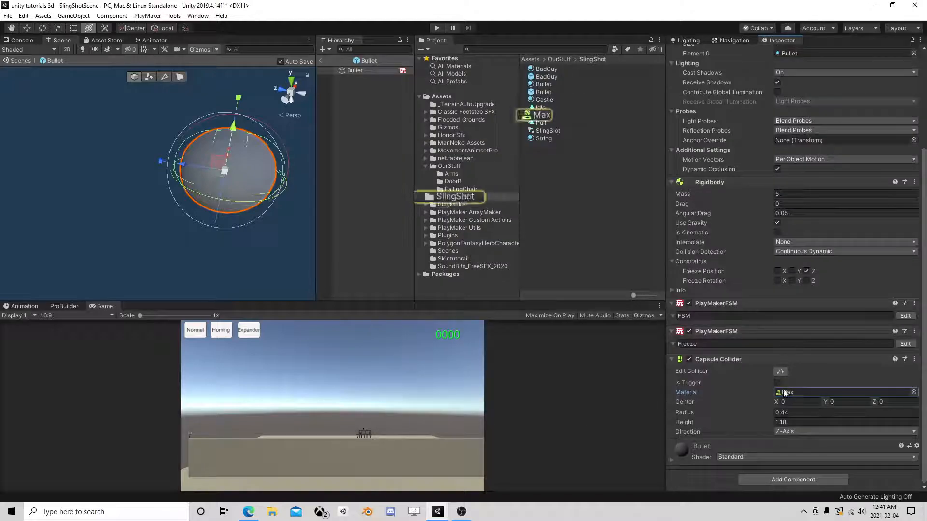
pyautogui.click(542, 117)
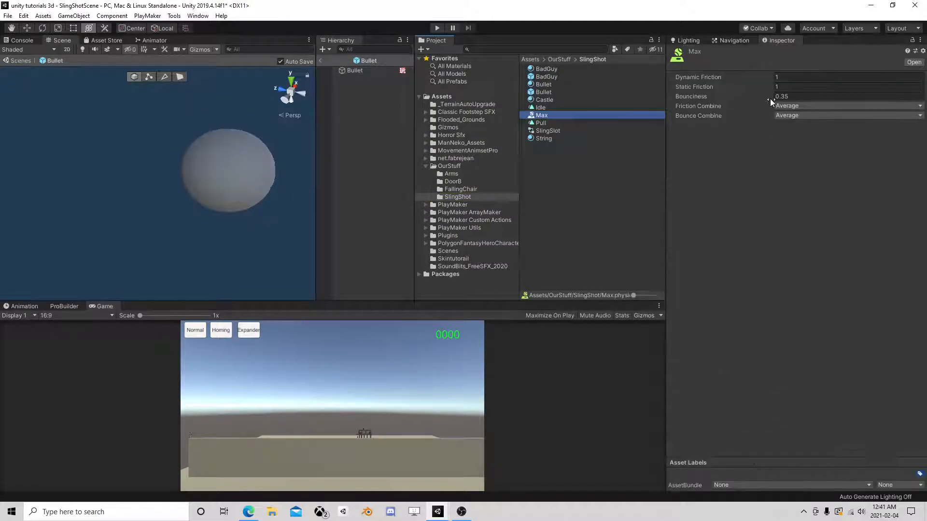
pyautogui.click(320, 60)
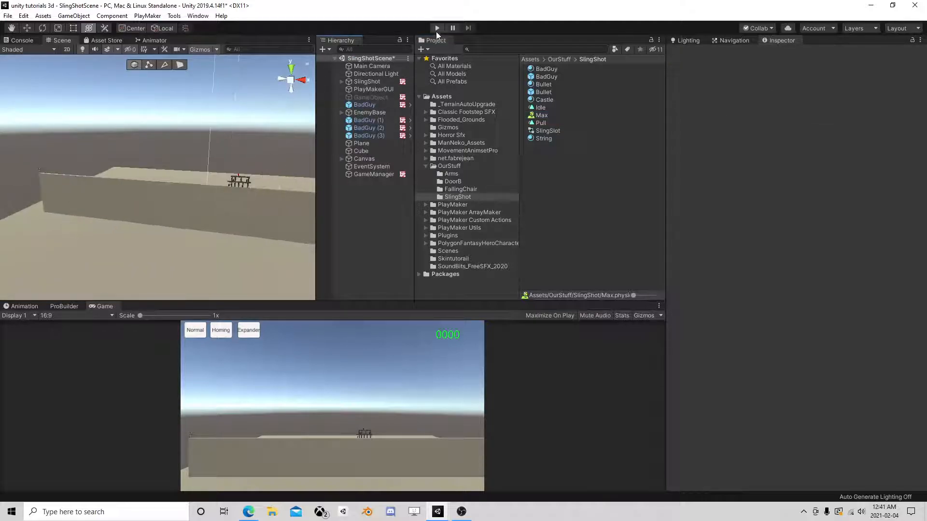
# - Start Play mode and frame the slingshot in the Scene view
pyautogui.click(437, 29)
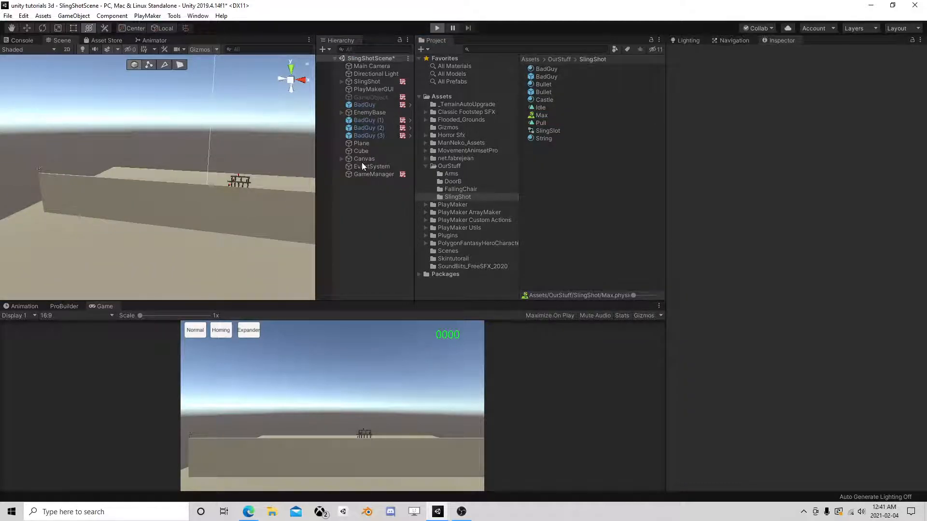
pyautogui.click(373, 98)
pyautogui.moveTo(136, 180); pyautogui.dragTo(262, 172, button='middle')
pyautogui.scroll(5, 236, 195)
pyautogui.click(132, 89)
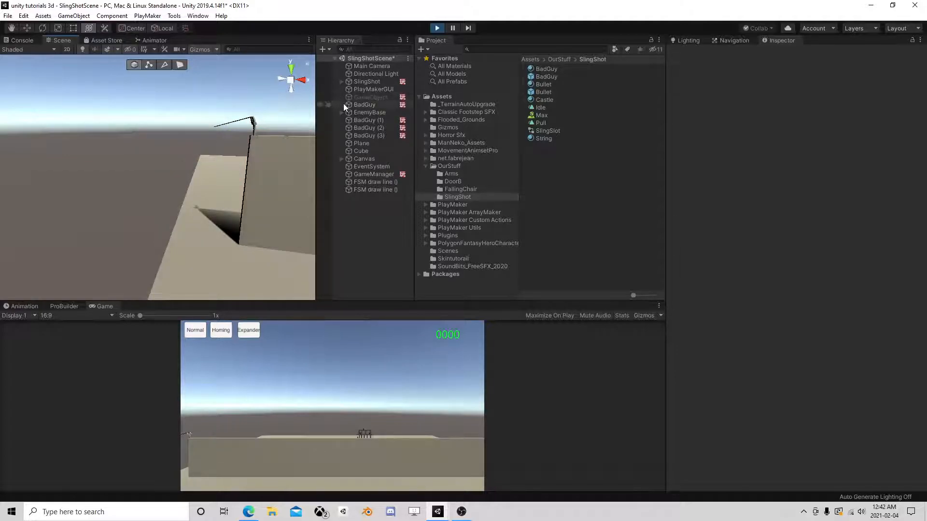
# - Expand the SlingShot hierarchy to Puller and drag it back and down
pyautogui.click(342, 82)
pyautogui.click(349, 90)
pyautogui.click(356, 97)
pyautogui.click(362, 105)
pyautogui.click(368, 113)
pyautogui.click(375, 120)
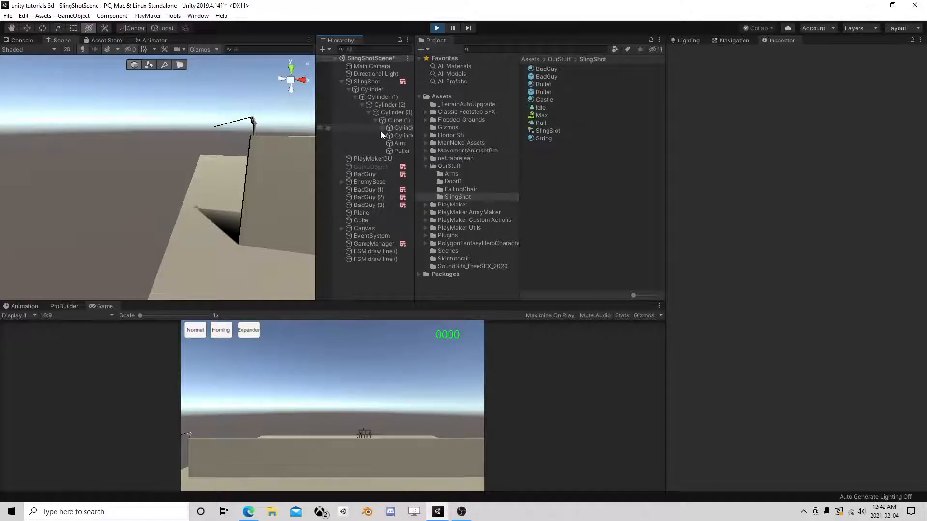
pyautogui.click(397, 151)
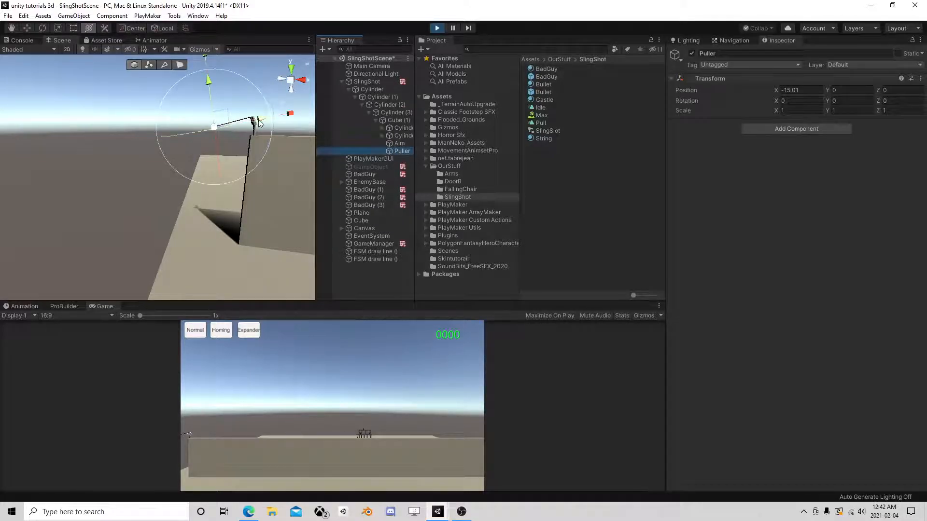
pyautogui.moveTo(227, 120); pyautogui.dragTo(220, 127)
# - Collapse SlingShot and activate the GameObject so its FSM fires the bullet
pyautogui.scroll(-3, 250, 166)
pyautogui.moveTo(250, 166); pyautogui.dragTo(60, 201, button='middle')
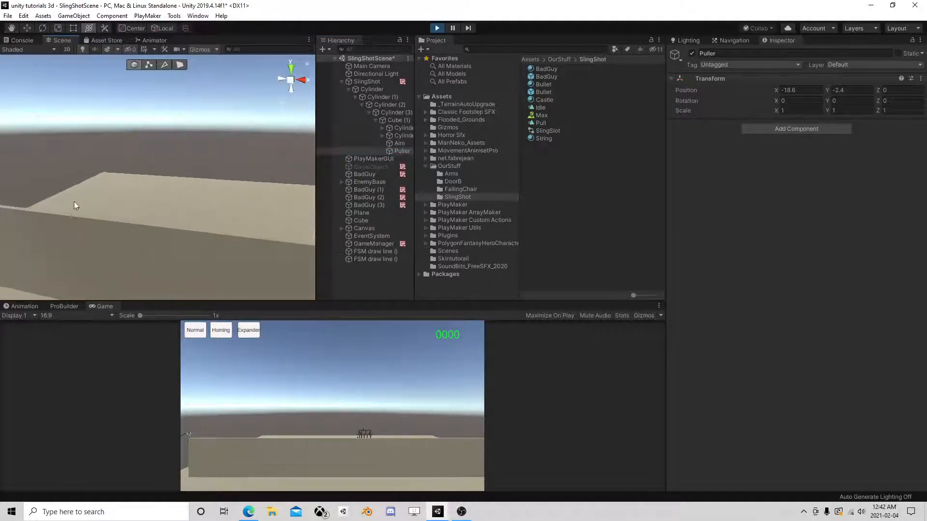
pyautogui.scroll(-3, 141, 221)
pyautogui.scroll(-2, 142, 218)
pyautogui.click(342, 82)
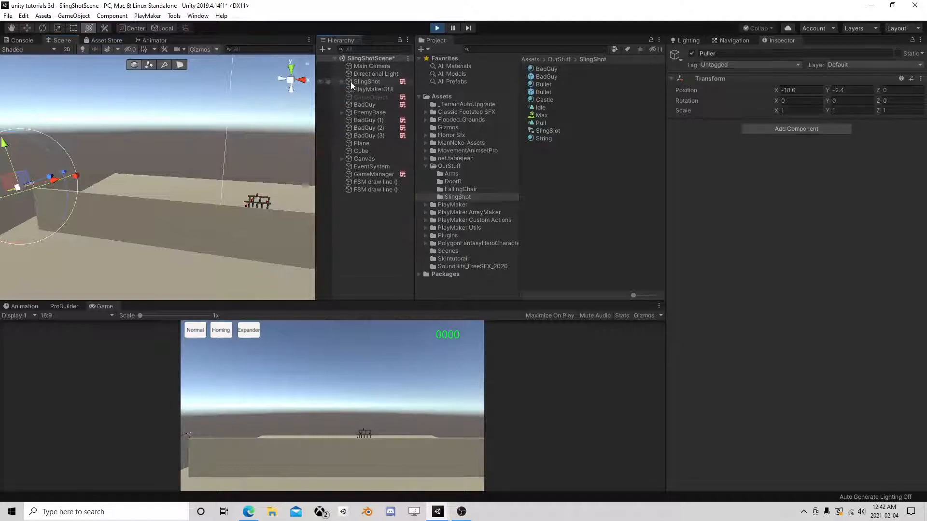
pyautogui.click(368, 98)
pyautogui.click(692, 53)
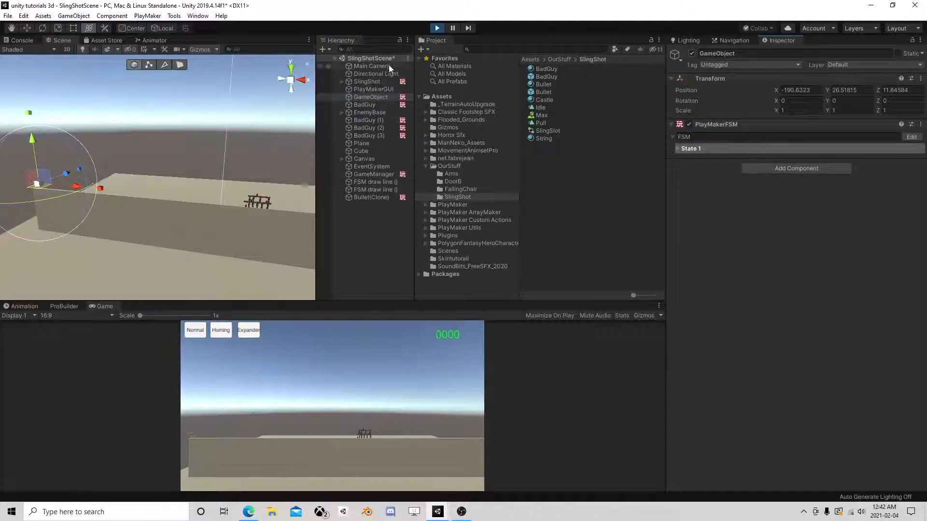
# - Follow the fired ball rolling along the wall in the Scene view
pyautogui.scroll(2, 264, 142)
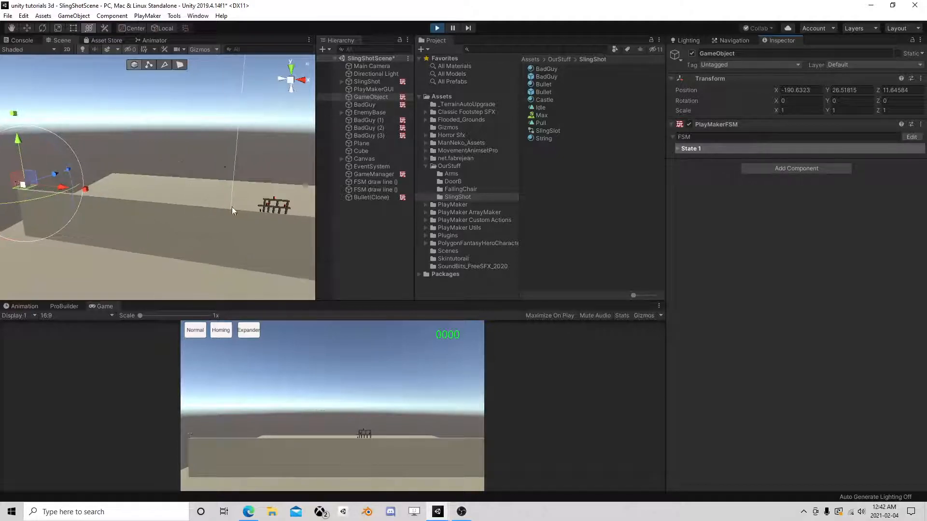
pyautogui.moveTo(295, 227); pyautogui.dragTo(185, 186, button='middle')
pyautogui.scroll(2, 189, 187)
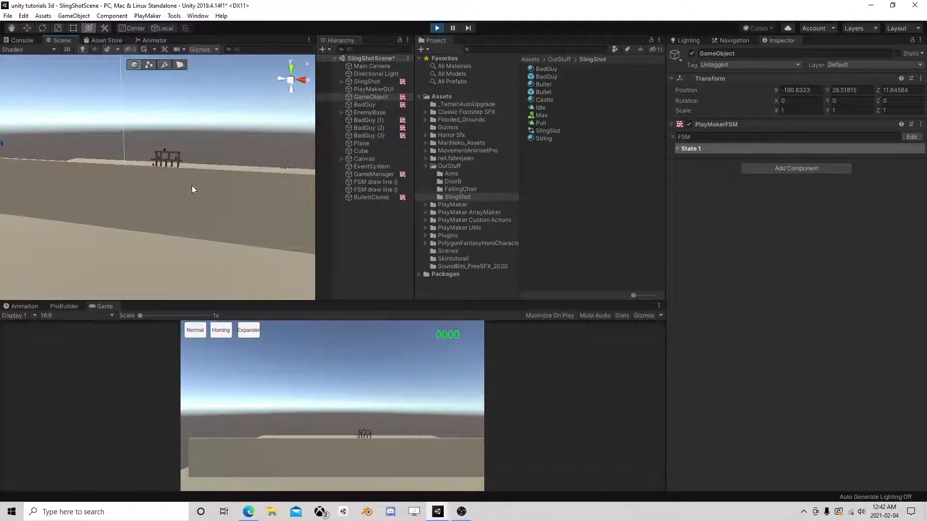
pyautogui.scroll(-3, 192, 191)
pyautogui.moveTo(260, 198); pyautogui.dragTo(145, 193, button='middle')
pyautogui.scroll(3, 146, 192)
pyautogui.scroll(2, 155, 195)
pyautogui.click(885, 467)
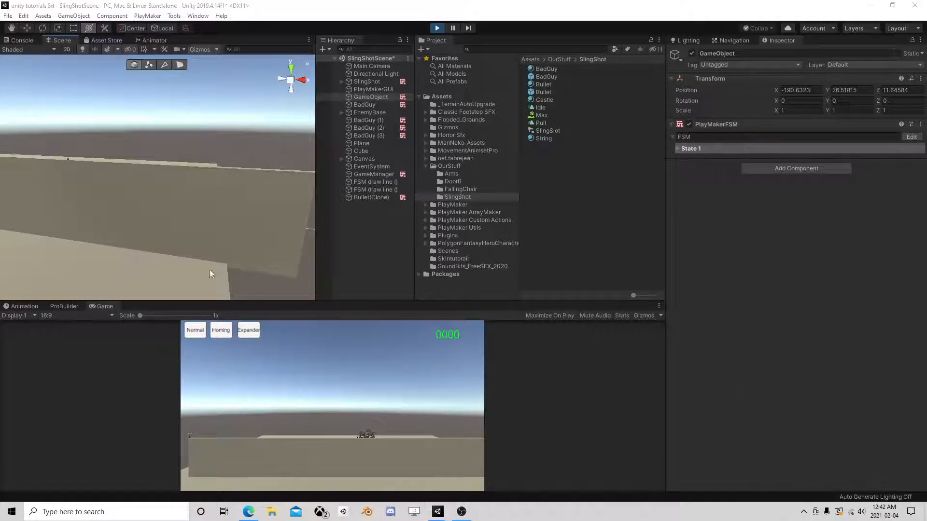
pyautogui.moveTo(79, 178); pyautogui.dragTo(148, 198, button='middle')
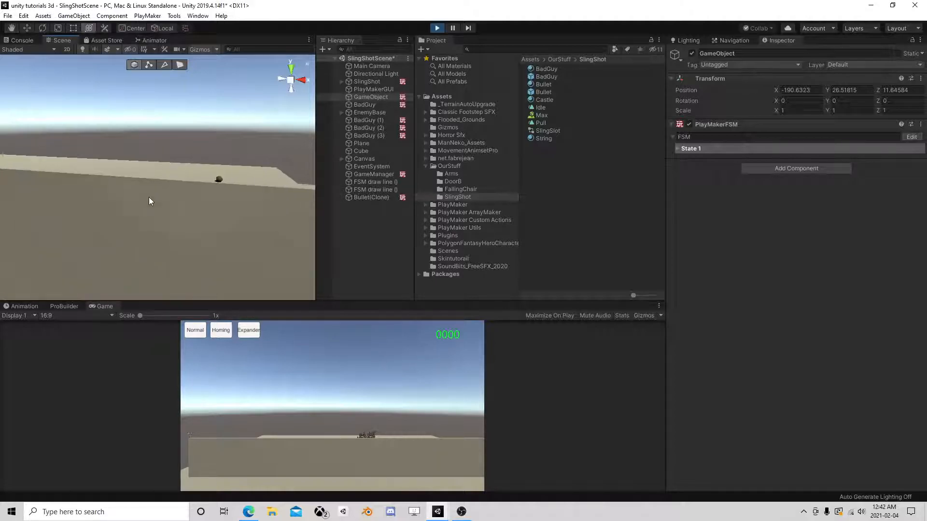
pyautogui.moveTo(272, 209); pyautogui.dragTo(242, 228, button='middle')
# - Open the rolling Bullet(Clone)'s Freeze FSM, then stop the play test
pyautogui.click(163, 186)
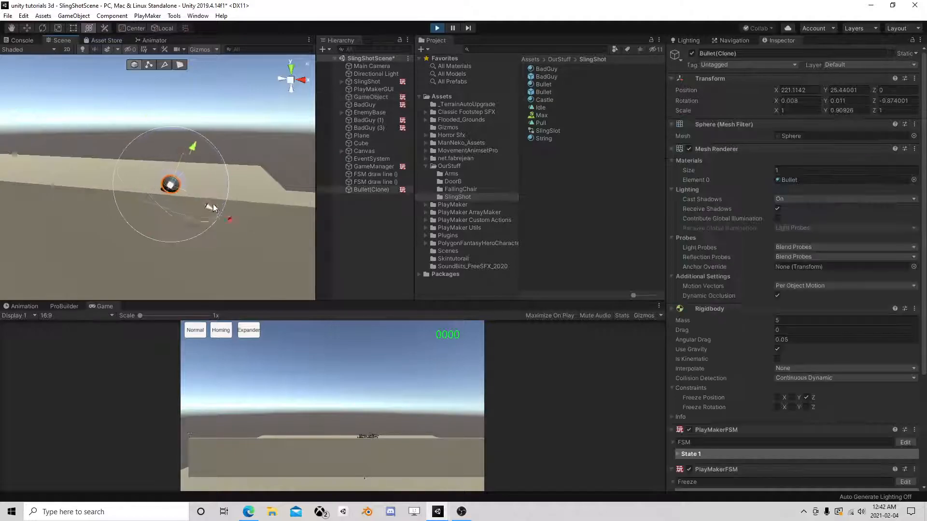
pyautogui.scroll(-5, 766, 355)
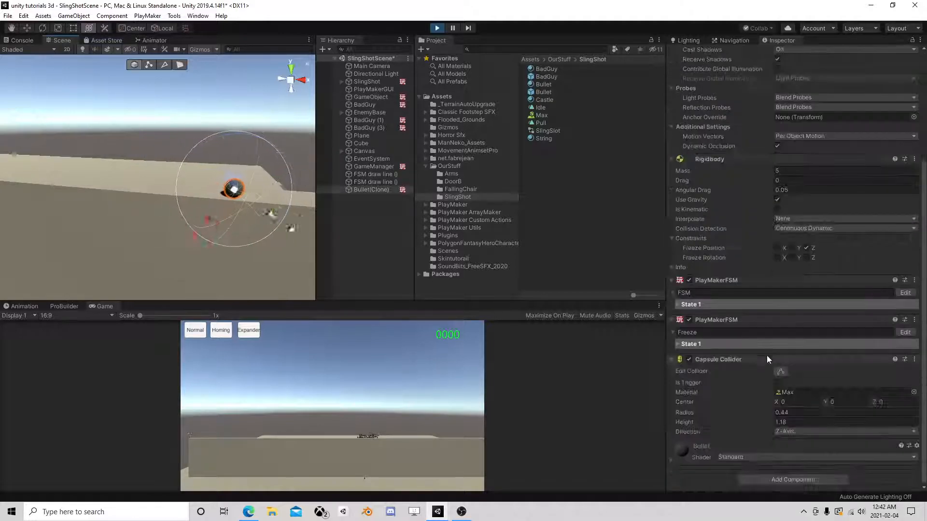
pyautogui.click(906, 333)
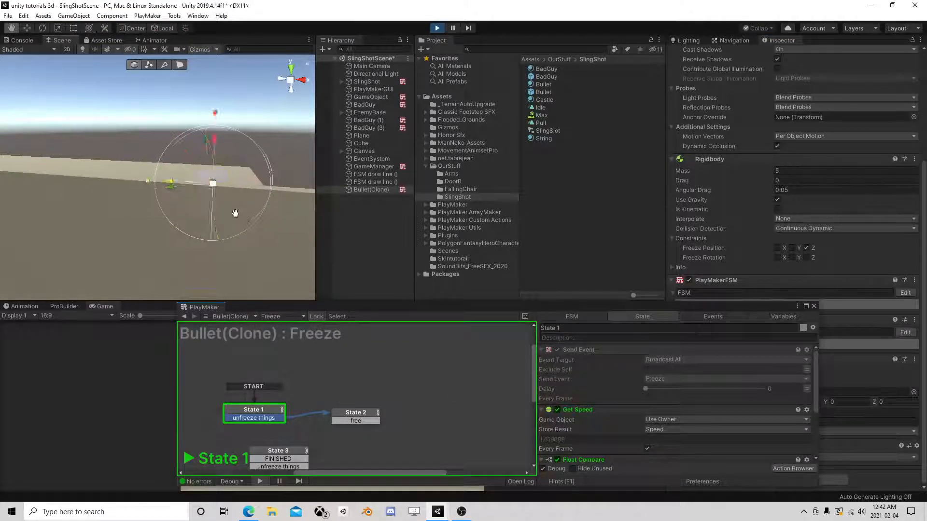
pyautogui.moveTo(235, 174); pyautogui.dragTo(232, 179, button='middle')
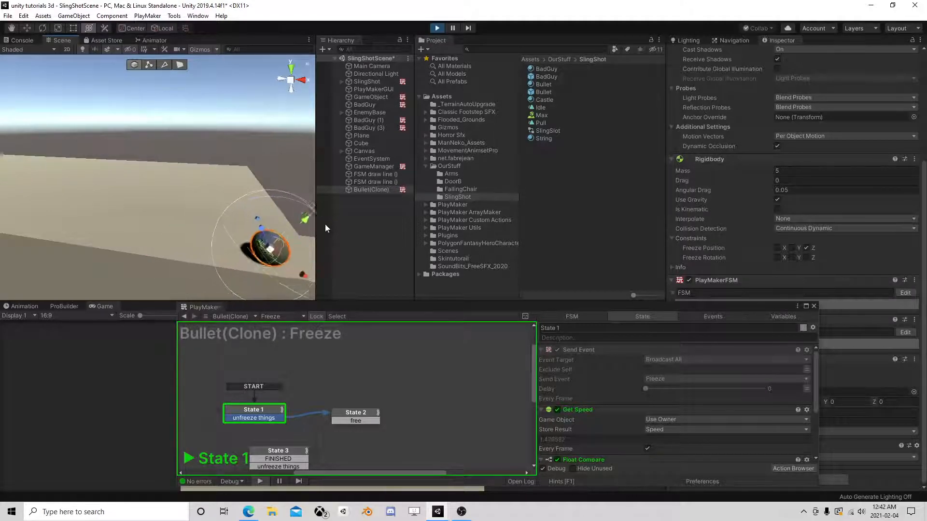
pyautogui.click(443, 29)
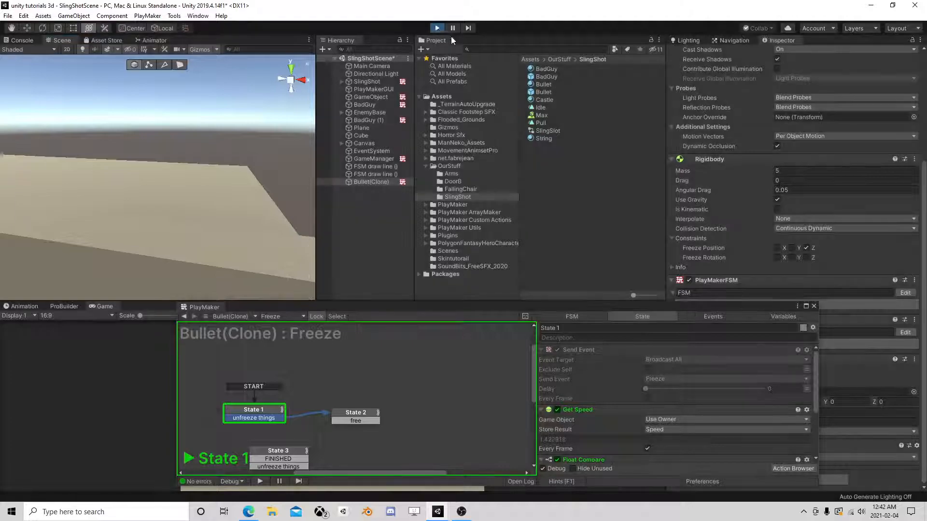
# - Close the PlayMaker editor and bring the castle into view in the Scene
pyautogui.click(814, 306)
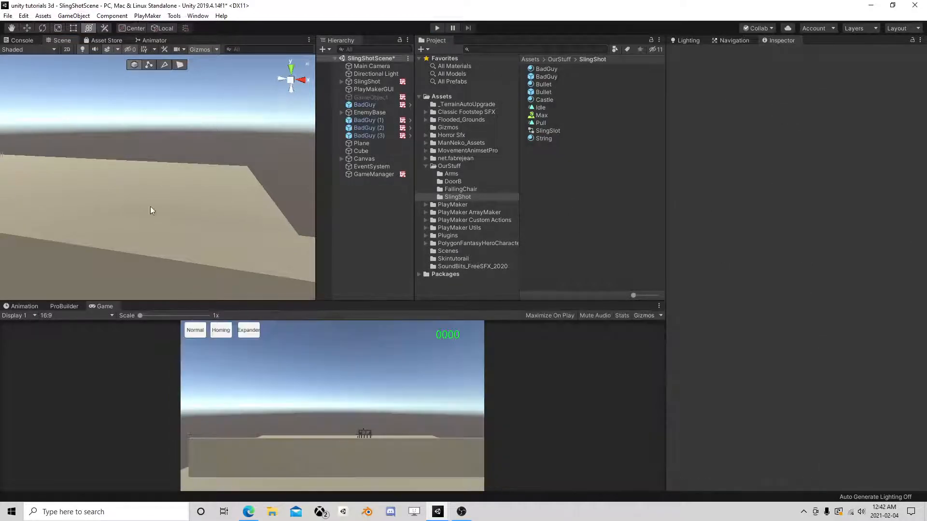
pyautogui.scroll(-4, 192, 215)
pyautogui.moveTo(13, 157); pyautogui.dragTo(226, 158, button='middle')
pyautogui.scroll(4, 228, 157)
pyautogui.scroll(4, 233, 156)
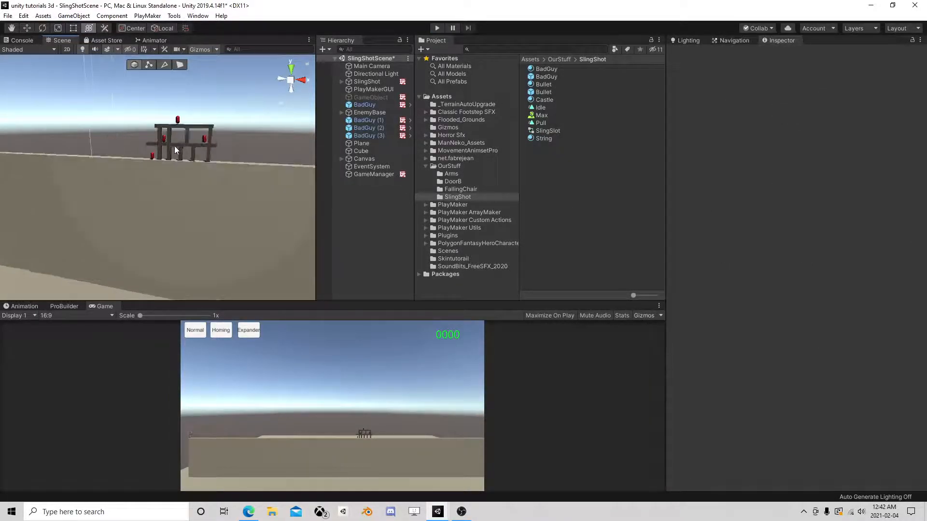
pyautogui.moveTo(104, 139); pyautogui.dragTo(149, 152, button='right')
pyautogui.scroll(-1, 152, 157)
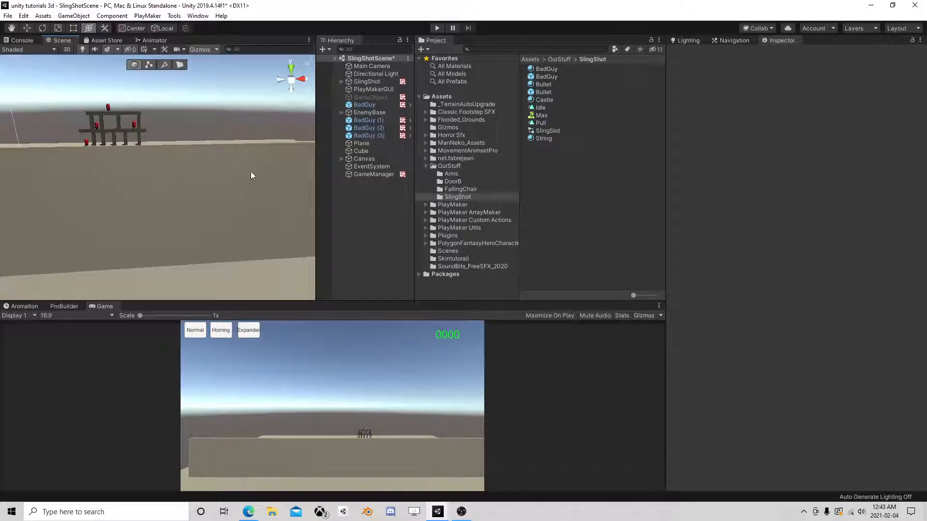
pyautogui.scroll(-2, 251, 175)
# - Add a new Cube at Z 0, scale it 50 by 50, and raise it to about Y 50
pyautogui.click(62, 17)
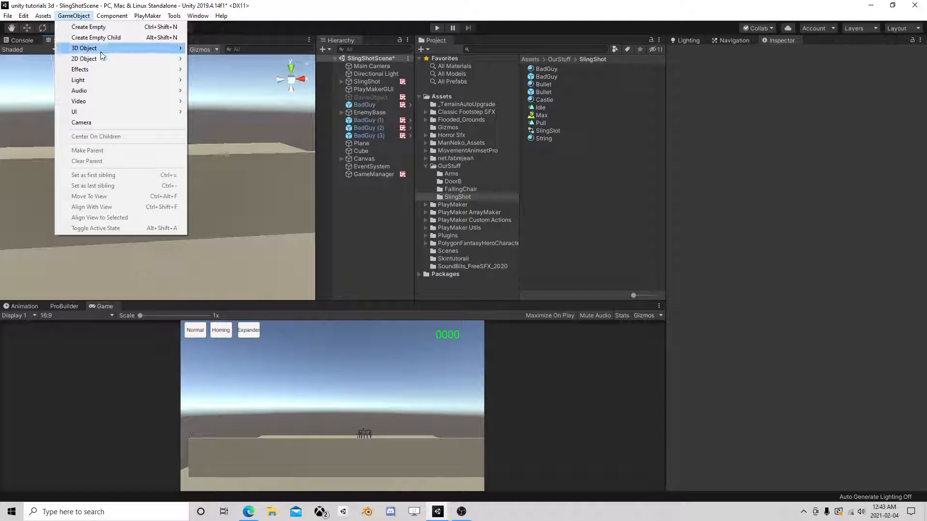
pyautogui.moveTo(102, 48)
pyautogui.click(210, 50)
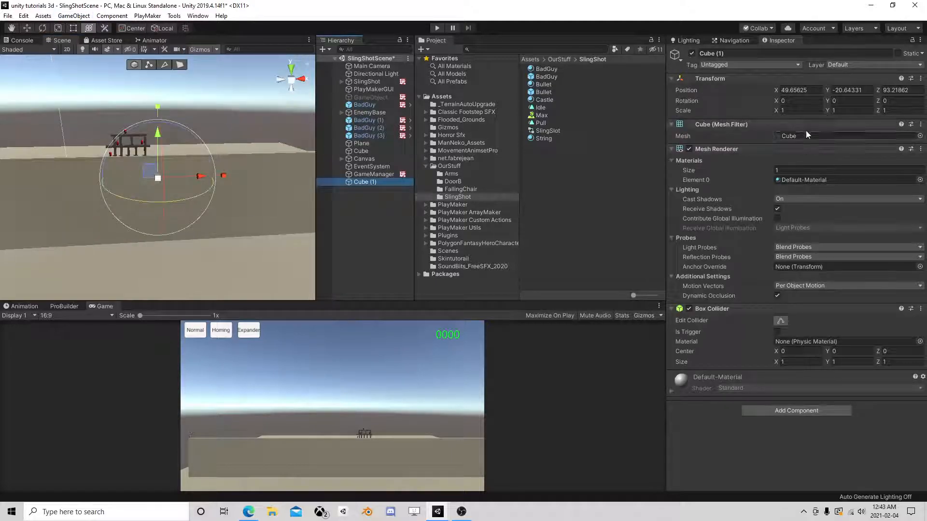
pyautogui.click(887, 90)
pyautogui.write('050')
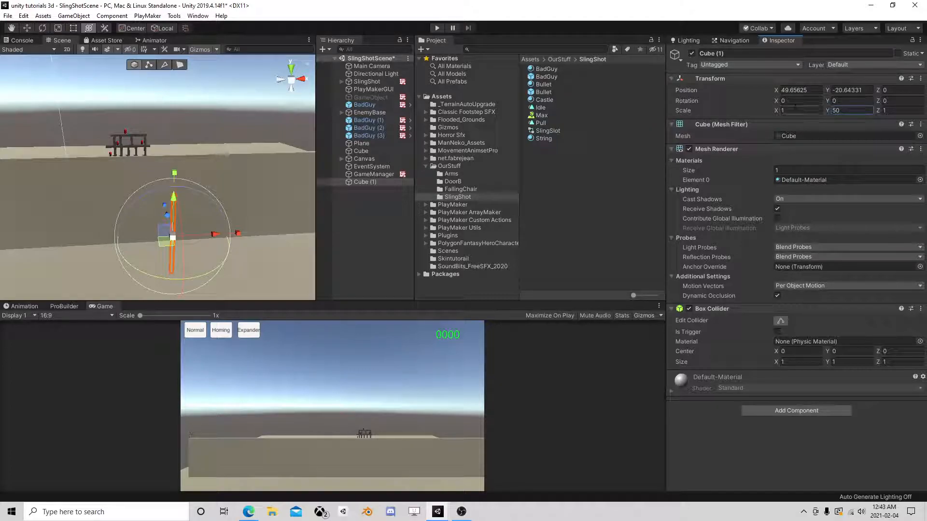
pyautogui.click(799, 110)
pyautogui.write('50')
pyautogui.moveTo(178, 208); pyautogui.dragTo(362, 106)
# - Move the SlingShot's Puller to X -16, Y 1.1
pyautogui.scroll(1, 195, 175)
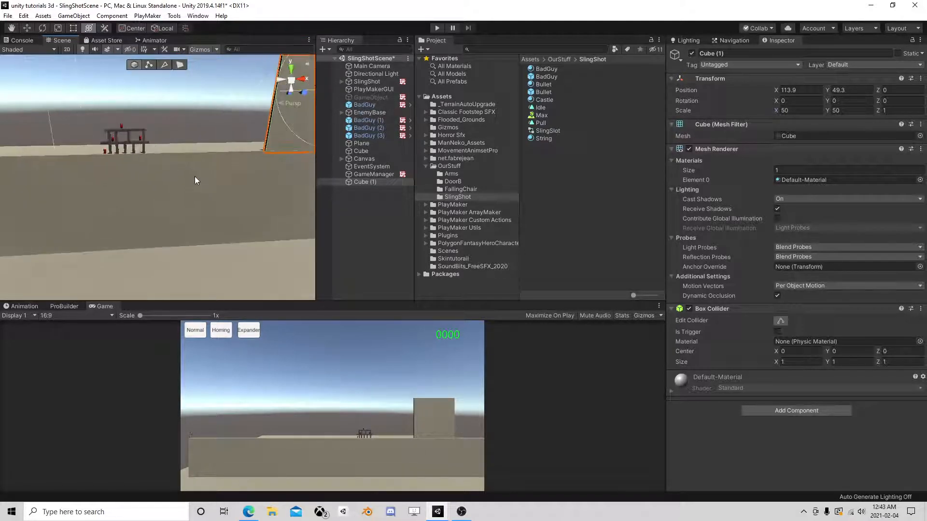
pyautogui.moveTo(243, 154)
pyautogui.mouseDown(button='right')
pyautogui.moveTo(99, 148)
pyautogui.moveTo(230, 166)
pyautogui.mouseUp(button='right')
pyautogui.scroll(-3, 118, 184)
pyautogui.moveTo(118, 183); pyautogui.dragTo(234, 177, button='middle')
pyautogui.scroll(3, 177, 175)
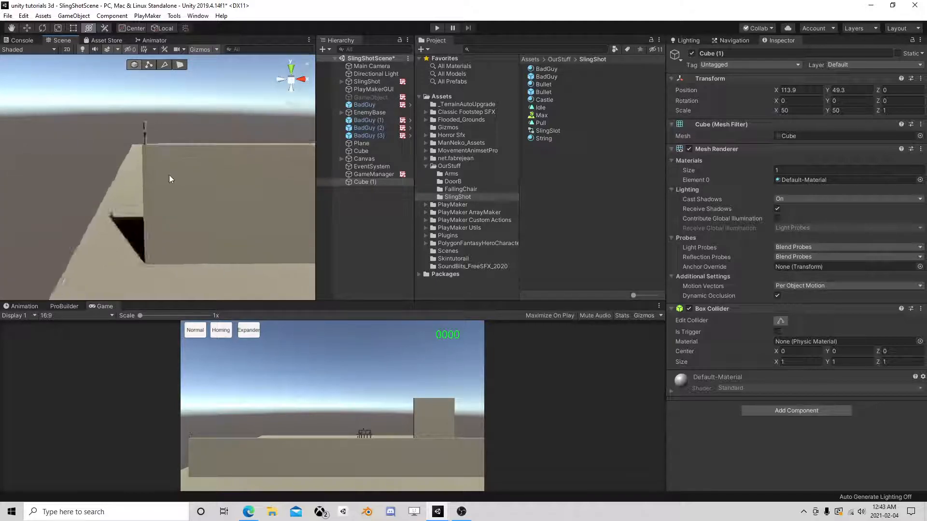
pyautogui.moveTo(175, 174); pyautogui.dragTo(300, 165, button='middle')
pyautogui.click(342, 81)
pyautogui.click(399, 143)
pyautogui.click(401, 151)
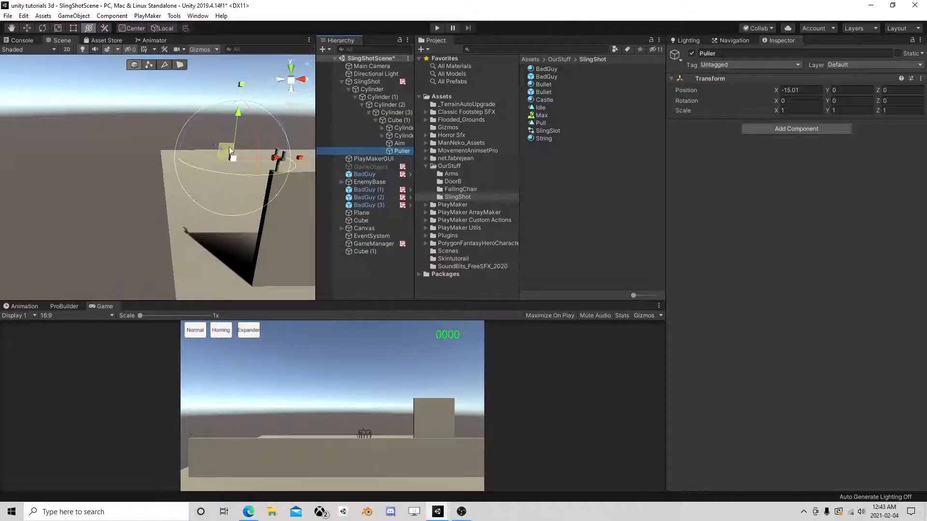
pyautogui.moveTo(229, 149); pyautogui.dragTo(227, 143)
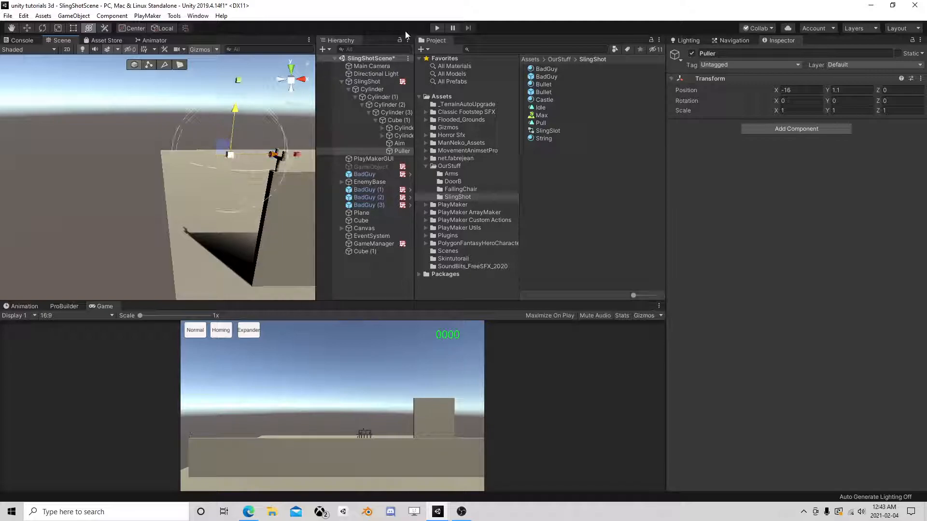
pyautogui.click(437, 29)
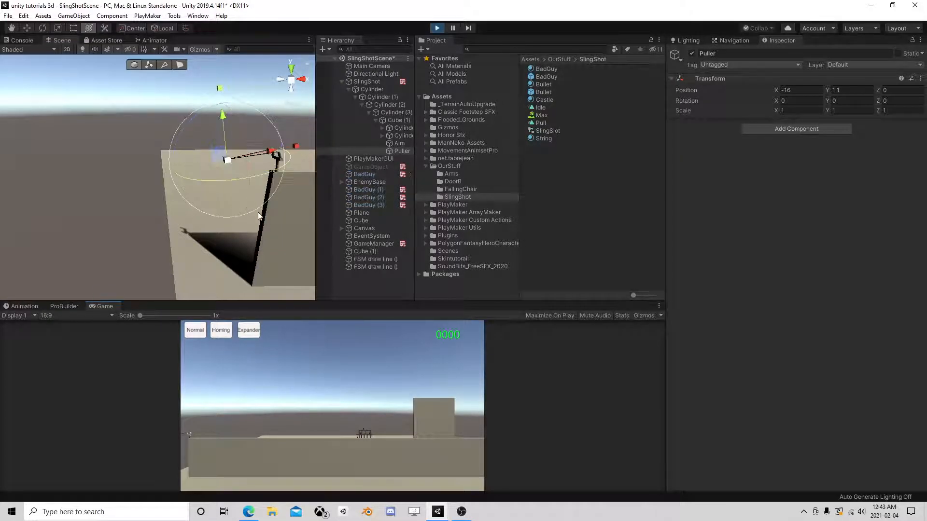
pyautogui.moveTo(271, 211); pyautogui.dragTo(167, 197, button='middle')
pyautogui.click(371, 167)
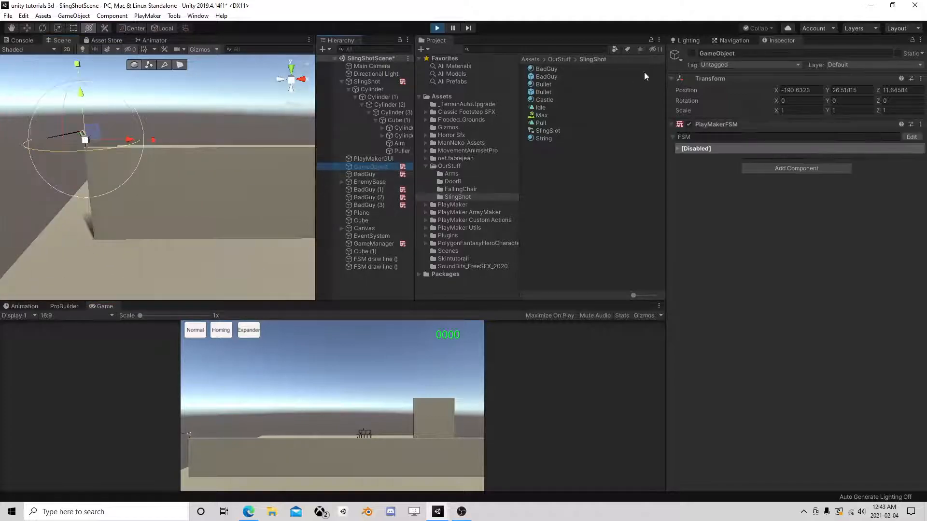
pyautogui.click(692, 53)
pyautogui.moveTo(242, 152)
pyautogui.mouseDown(button='middle')
pyautogui.moveTo(245, 178)
pyautogui.moveTo(149, 189)
pyautogui.moveTo(182, 216)
pyautogui.moveTo(140, 228)
pyautogui.moveTo(149, 234)
pyautogui.mouseUp(button='middle')
pyautogui.scroll(3, 135, 225)
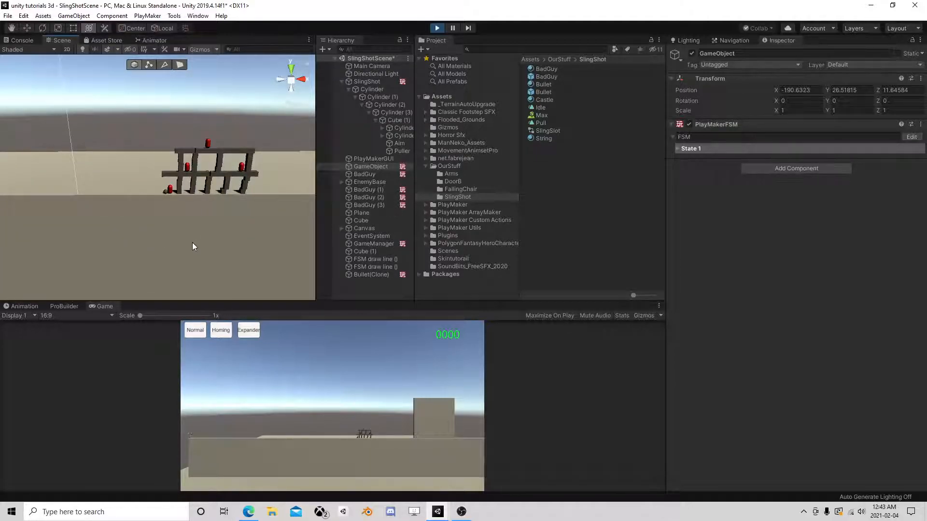
pyautogui.scroll(2, 239, 215)
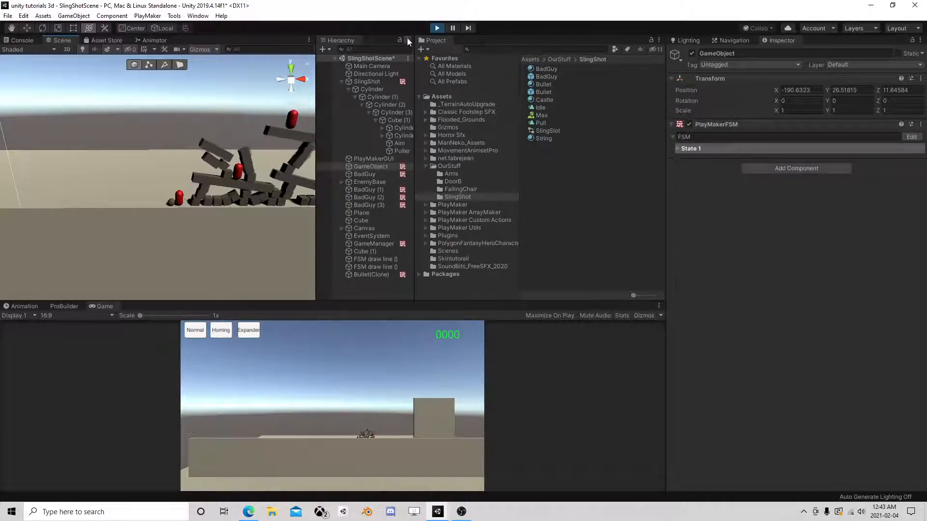
pyautogui.click(439, 28)
pyautogui.scroll(-5, 206, 186)
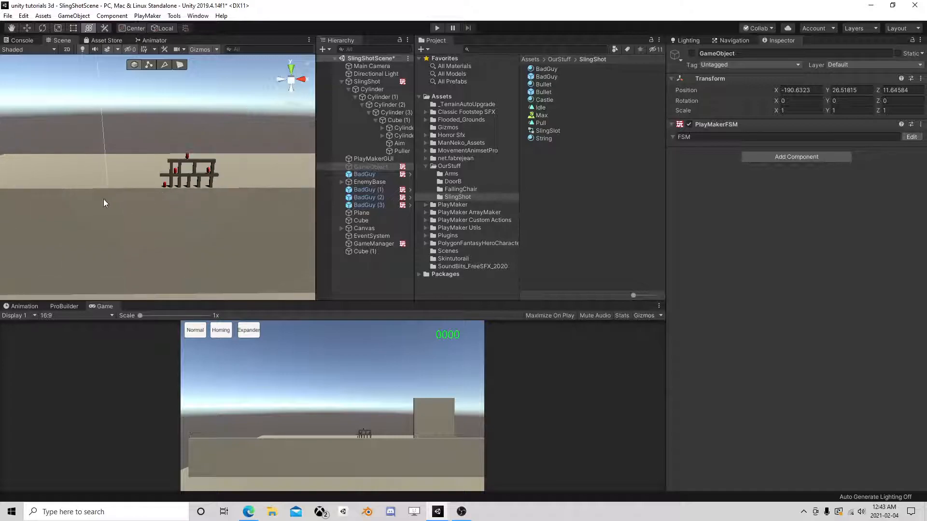
pyautogui.moveTo(103, 199); pyautogui.dragTo(200, 195, button='middle')
pyautogui.scroll(3, 126, 170)
pyautogui.moveTo(126, 170); pyautogui.dragTo(162, 193, button='middle')
pyautogui.scroll(-4, 162, 193)
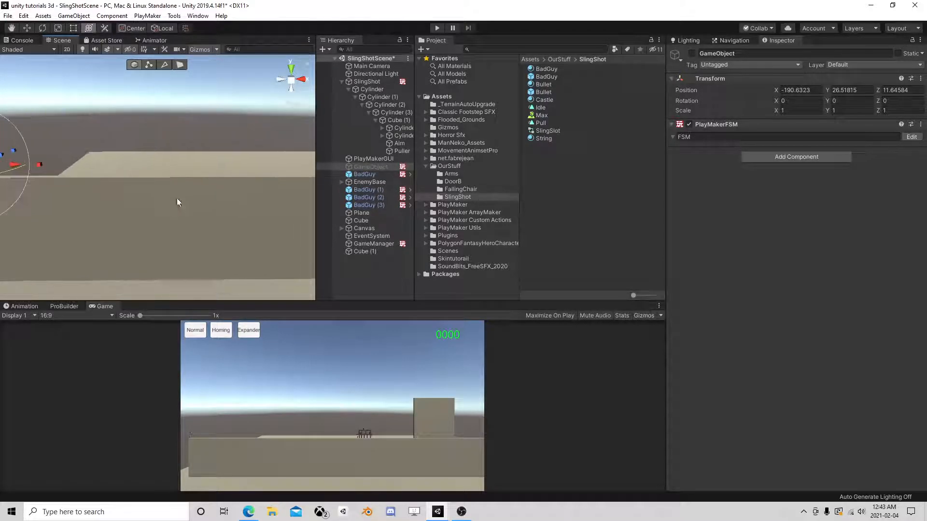
pyautogui.scroll(-3, 281, 180)
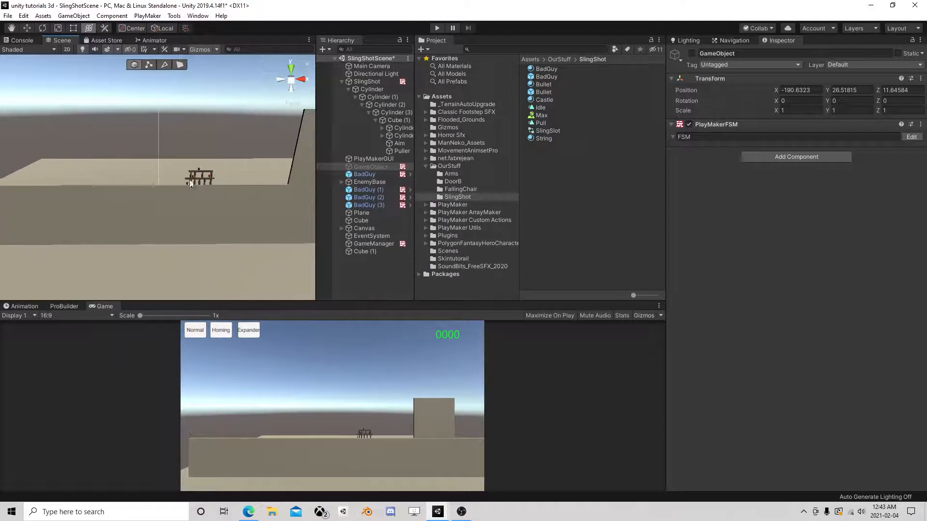
pyautogui.click(341, 81)
pyautogui.click(333, 225)
pyautogui.rightClick(370, 200)
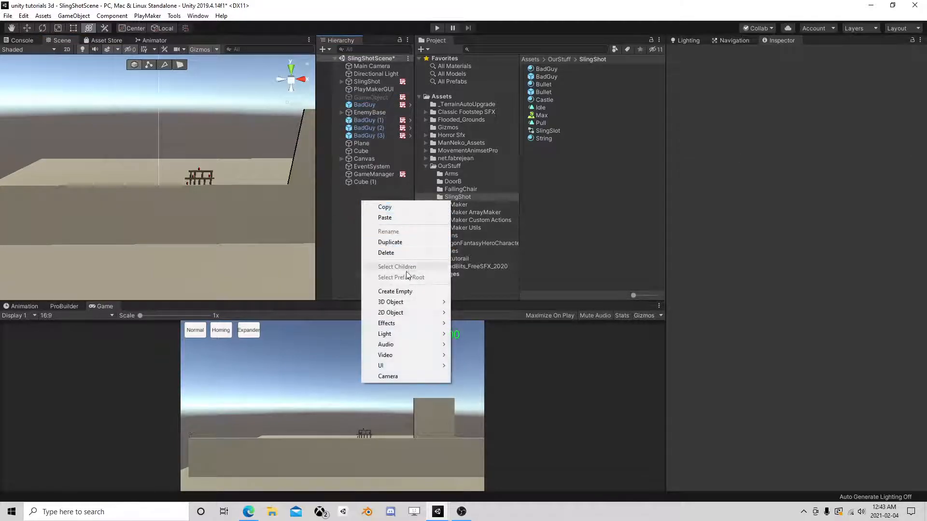
pyautogui.moveTo(387, 365)
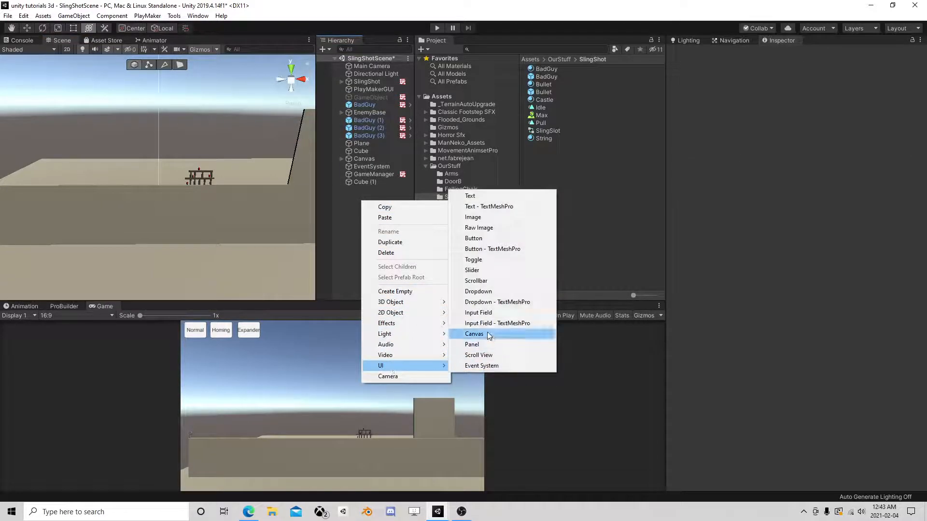
pyautogui.click(478, 333)
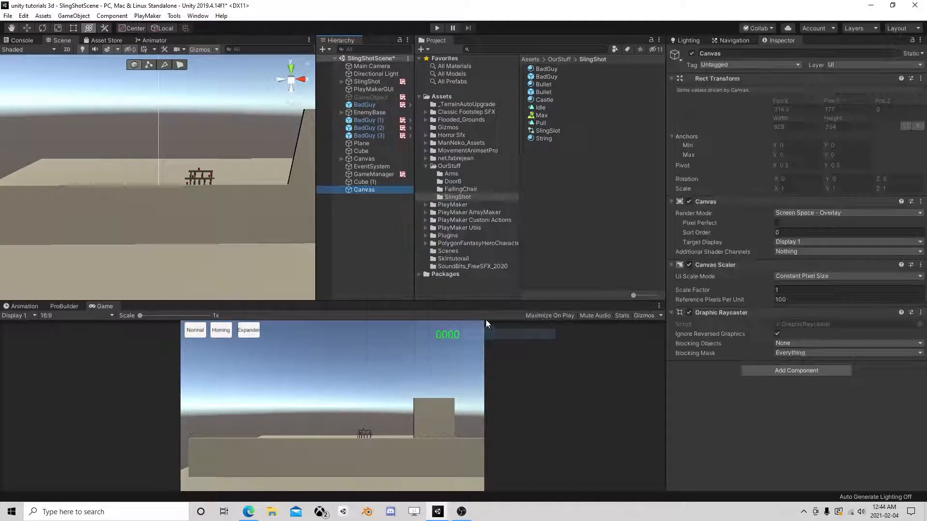
pyautogui.click(363, 182)
pyautogui.click(365, 190)
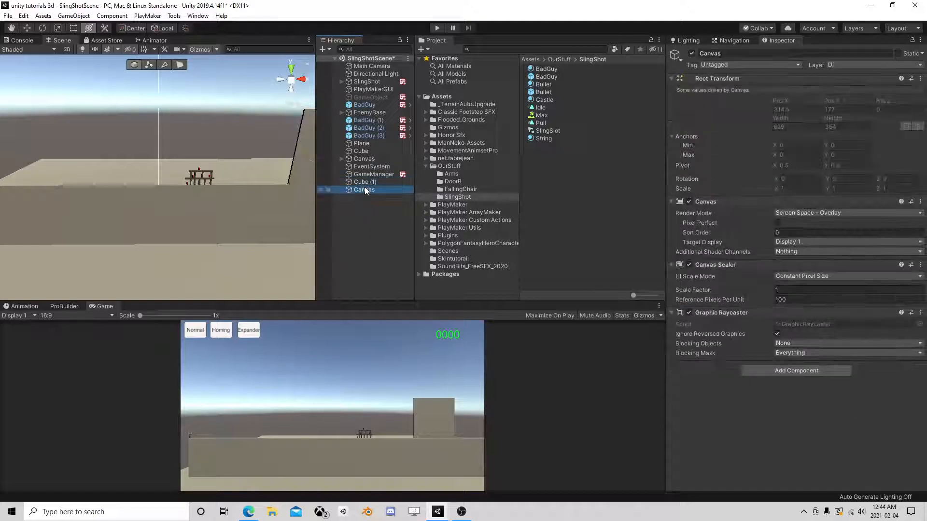
pyautogui.press('Delete')
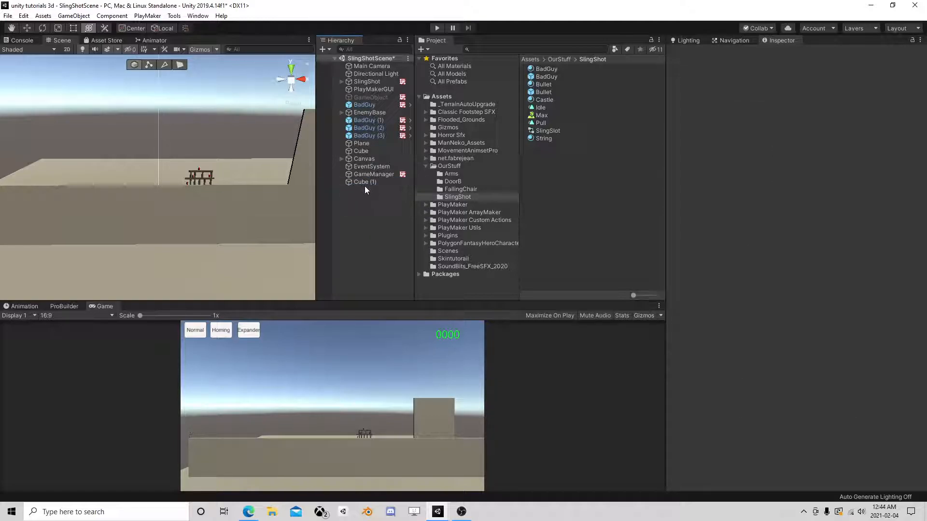
pyautogui.click(365, 151)
pyautogui.click(363, 158)
pyautogui.click(341, 159)
pyautogui.click(368, 166)
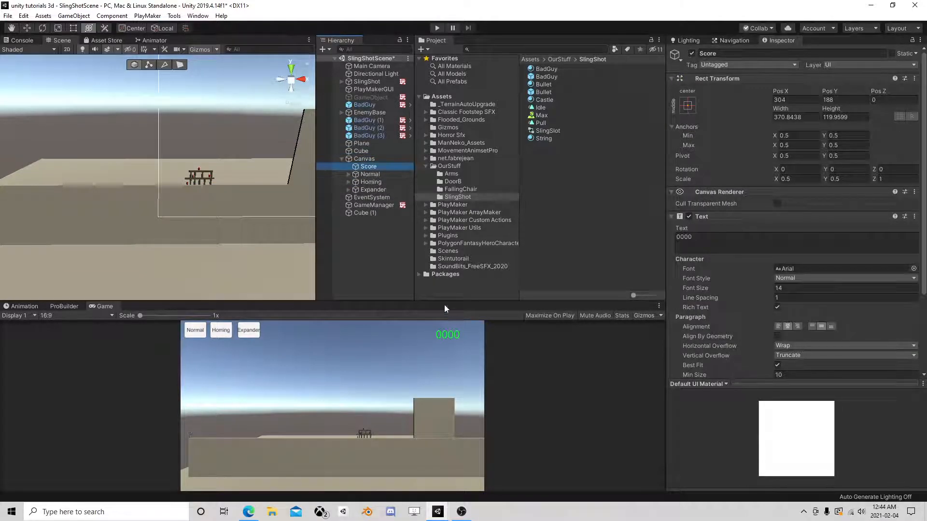
pyautogui.moveTo(226, 228); pyautogui.dragTo(233, 190, button='right')
pyautogui.click(73, 49)
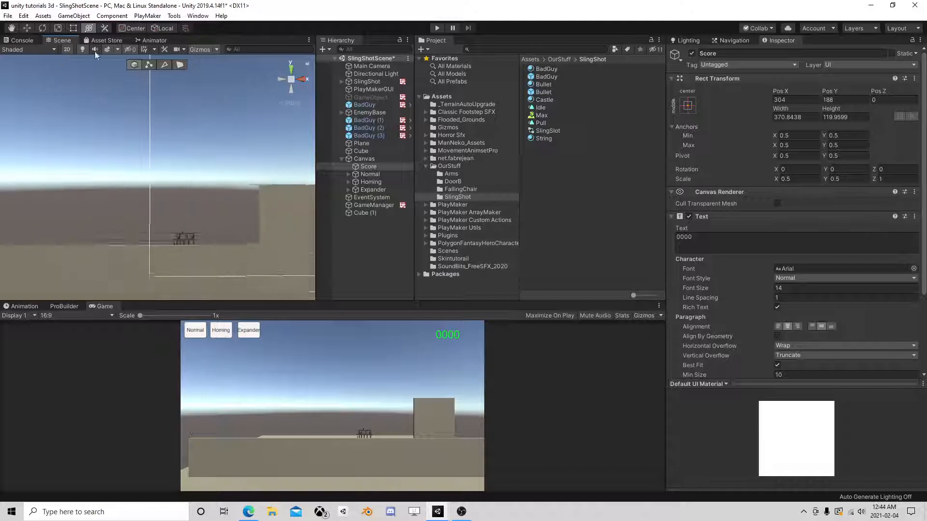
pyautogui.doubleClick(371, 167)
pyautogui.scroll(-10, 237, 234)
pyautogui.moveTo(242, 232); pyautogui.dragTo(264, 154, button='middle')
pyautogui.scroll(3, 266, 152)
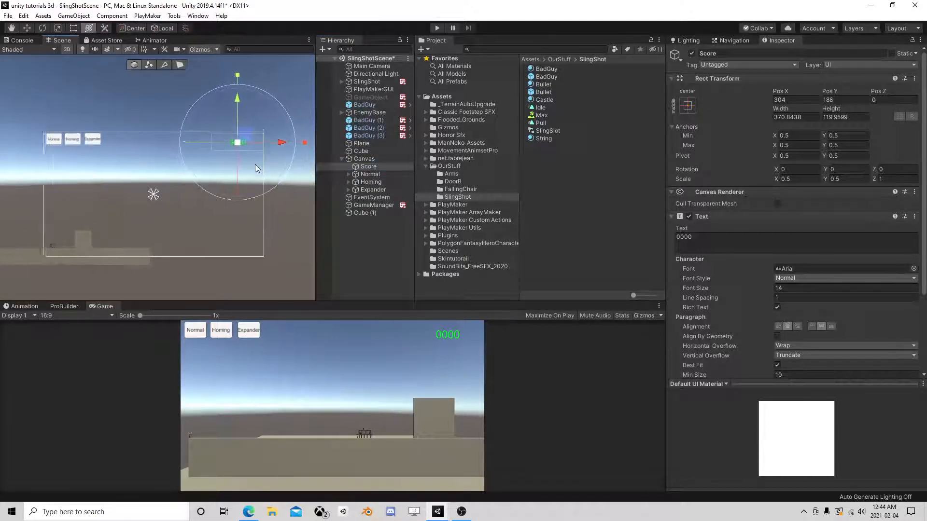
pyautogui.scroll(3, 247, 212)
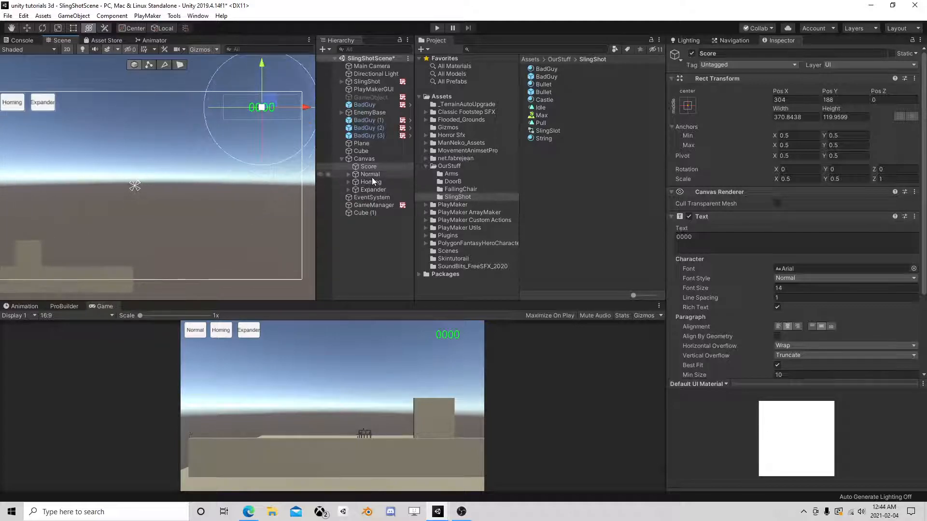
pyautogui.click(365, 105)
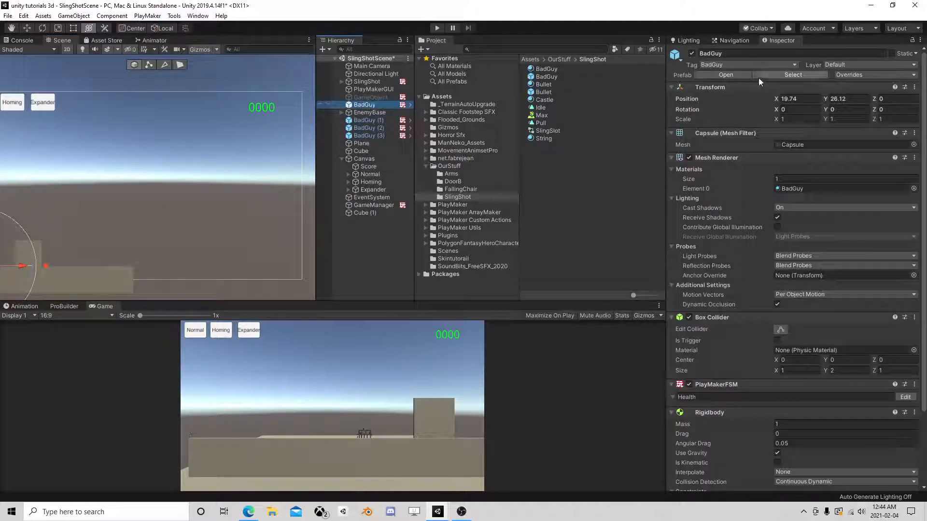
# - Open the BadGuy prefab's Health FSM and move State 3 and Die lower in the graph
pyautogui.click(725, 75)
pyautogui.scroll(-3, 719, 207)
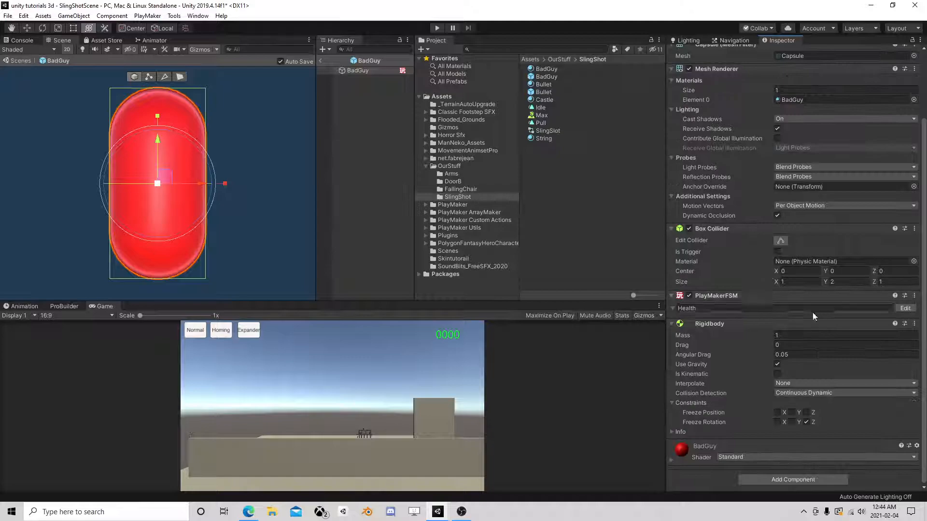
pyautogui.click(906, 308)
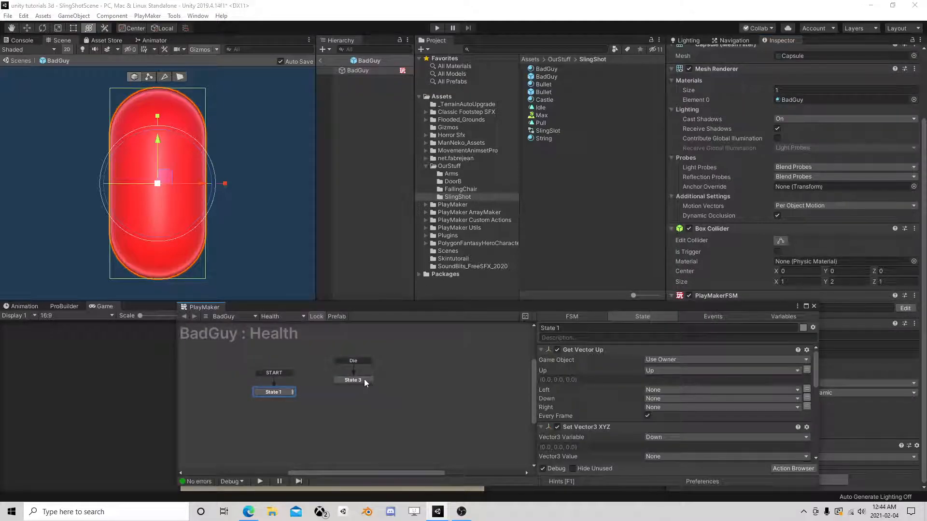
pyautogui.click(364, 379)
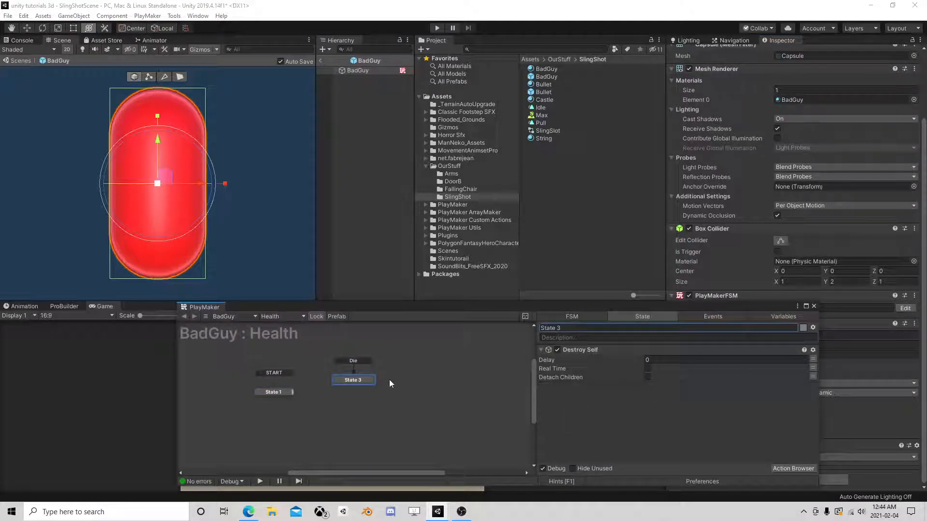
pyautogui.click(284, 391)
pyautogui.scroll(-3, 589, 400)
pyautogui.scroll(-5, 589, 399)
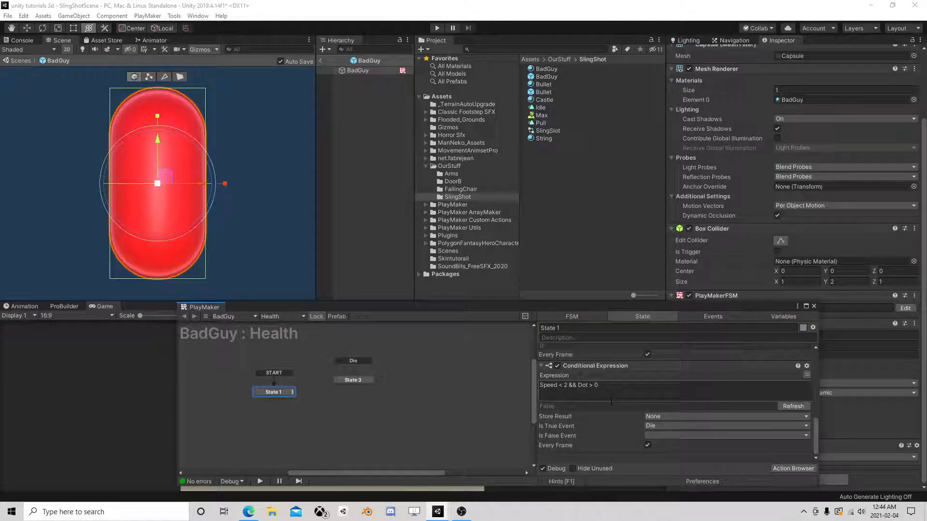
pyautogui.moveTo(364, 381); pyautogui.dragTo(391, 407)
# - Add a Send Event action to State 3
pyautogui.click(776, 467)
pyautogui.write('bro')
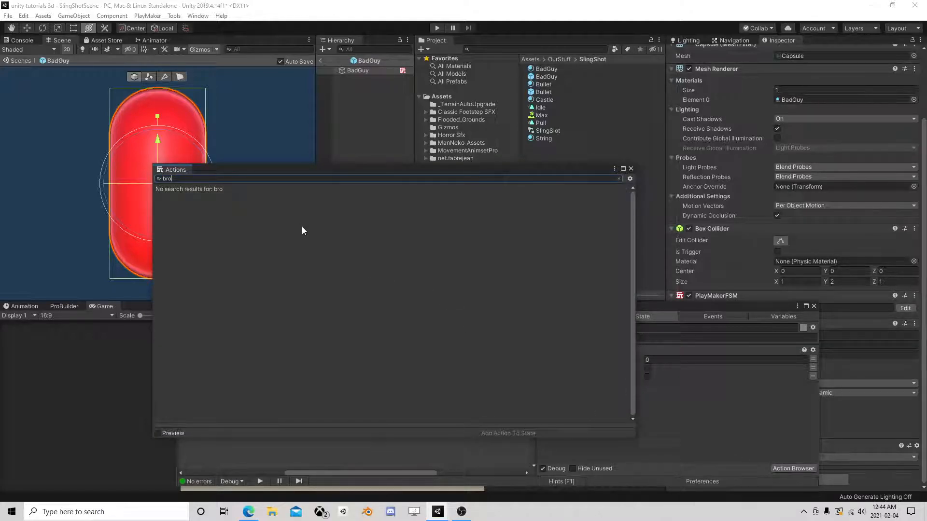
pyautogui.press('BackSpace')
pyautogui.press('BackSpace')
pyautogui.press('BackSpace')
pyautogui.write('send')
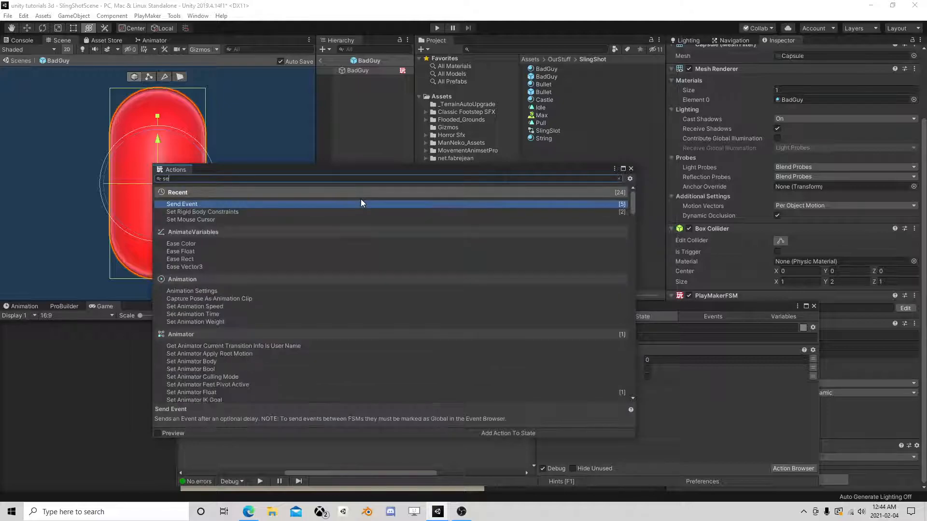
pyautogui.doubleClick(235, 203)
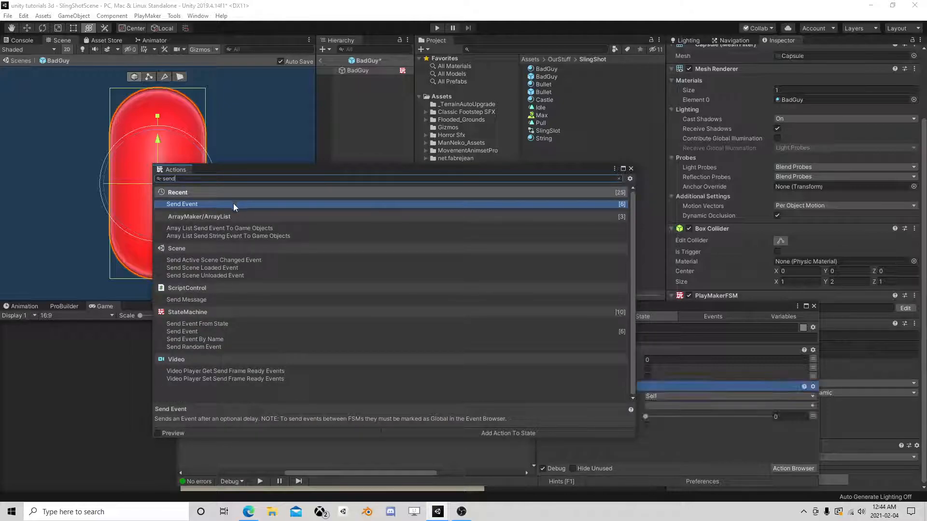
pyautogui.click(631, 169)
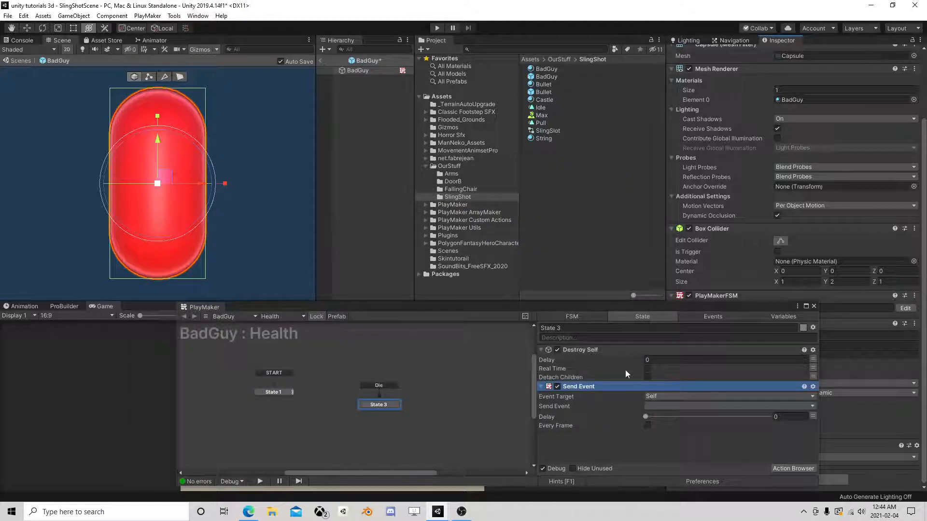
# - Make Send Event broadcast a new global Add Score event to all FSMs, ahead of Destroy Self
pyautogui.click(659, 399)
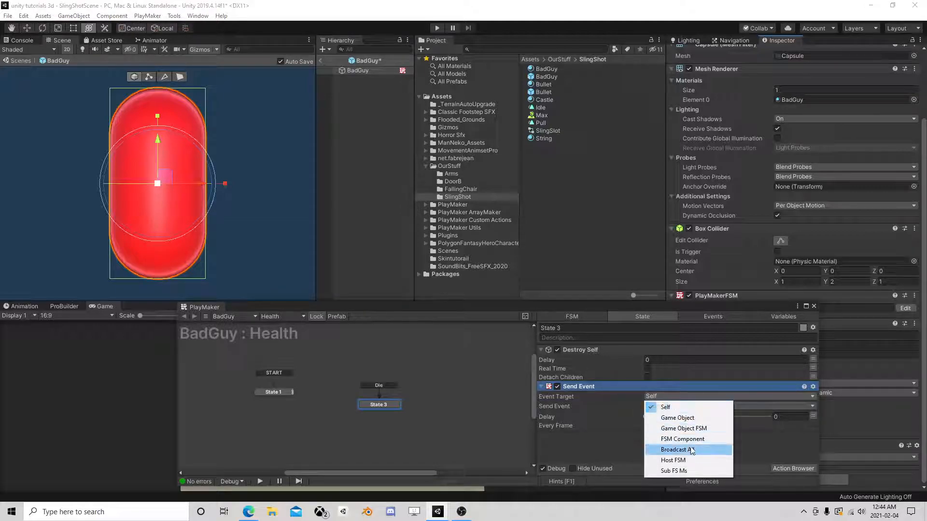
pyautogui.click(676, 448)
pyautogui.click(664, 417)
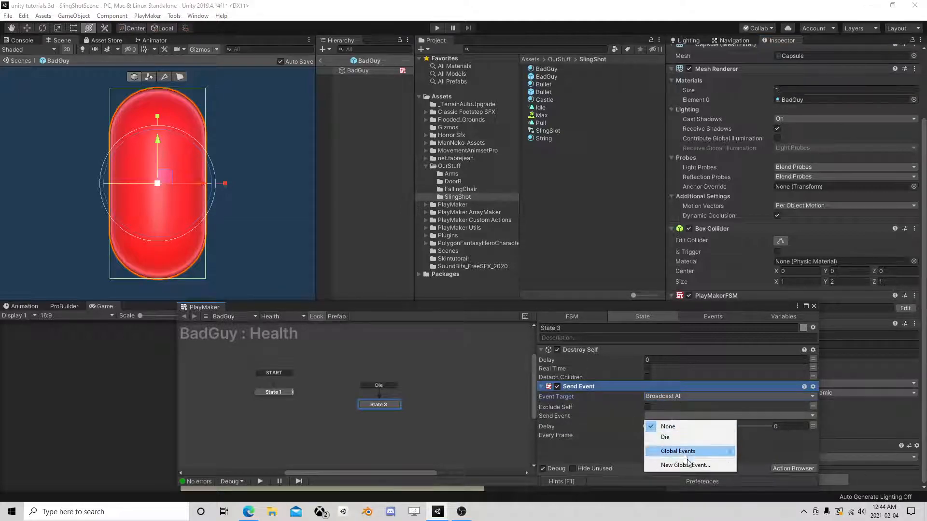
pyautogui.click(684, 466)
pyautogui.write('Add Score')
pyautogui.press('Return')
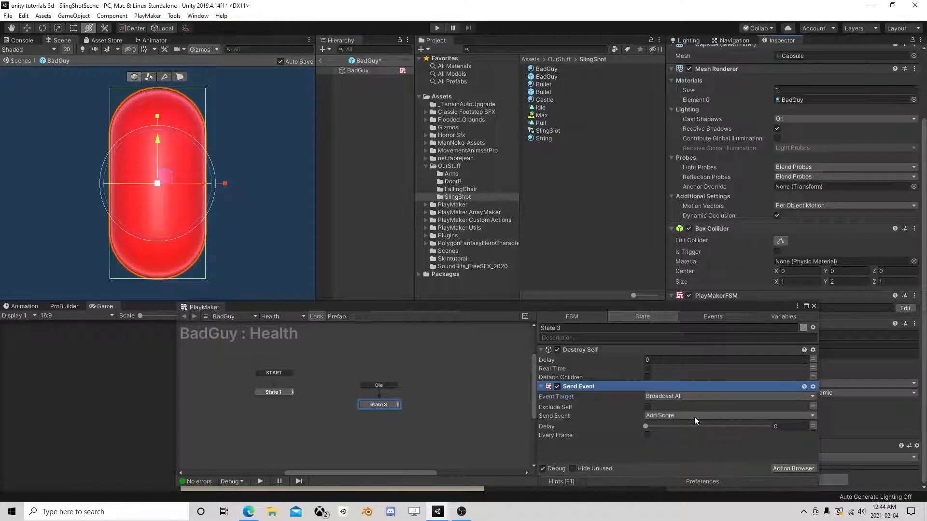
pyautogui.moveTo(621, 384); pyautogui.dragTo(612, 353)
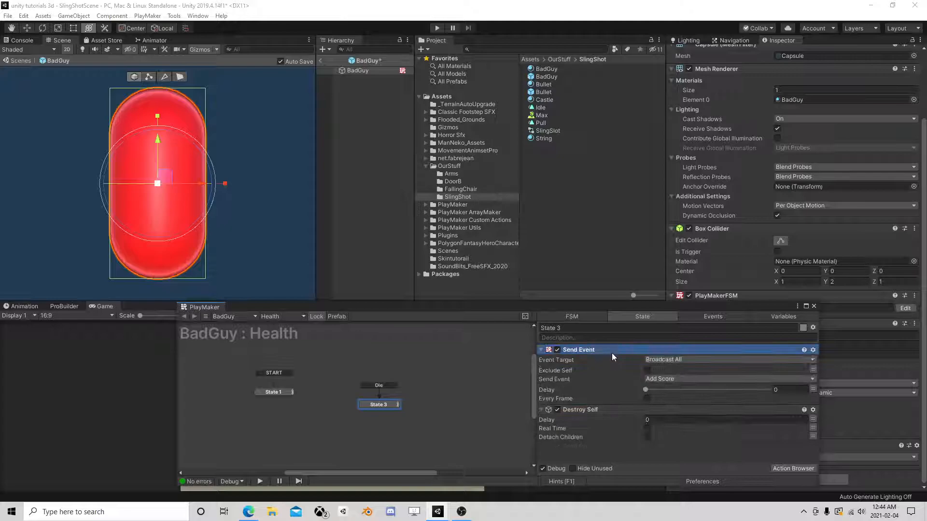
# - Select the Score object in the scene and add a PlayMakerFSM component to it
pyautogui.click(814, 306)
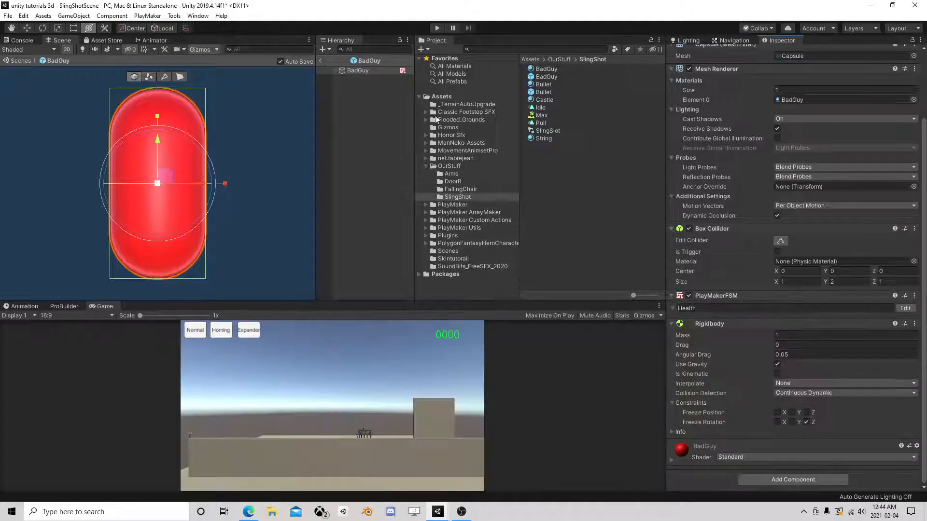
pyautogui.click(318, 63)
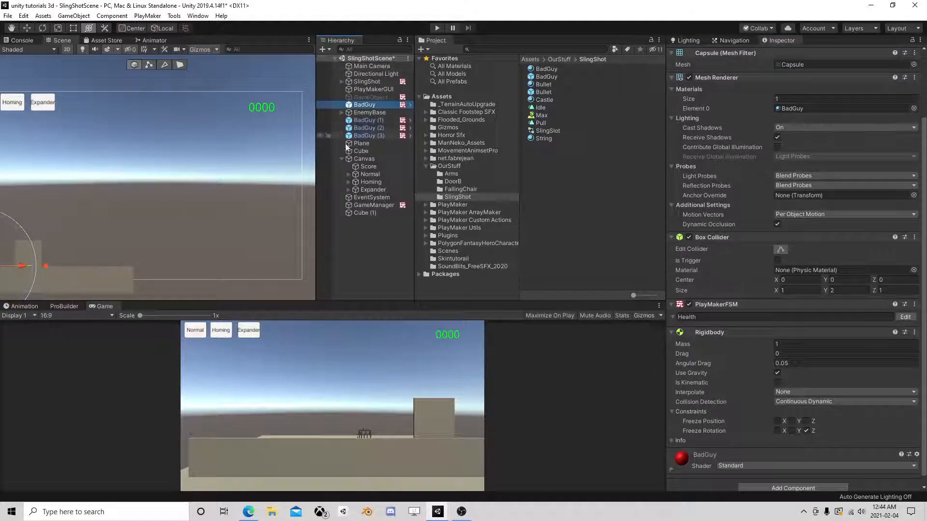
pyautogui.click(367, 167)
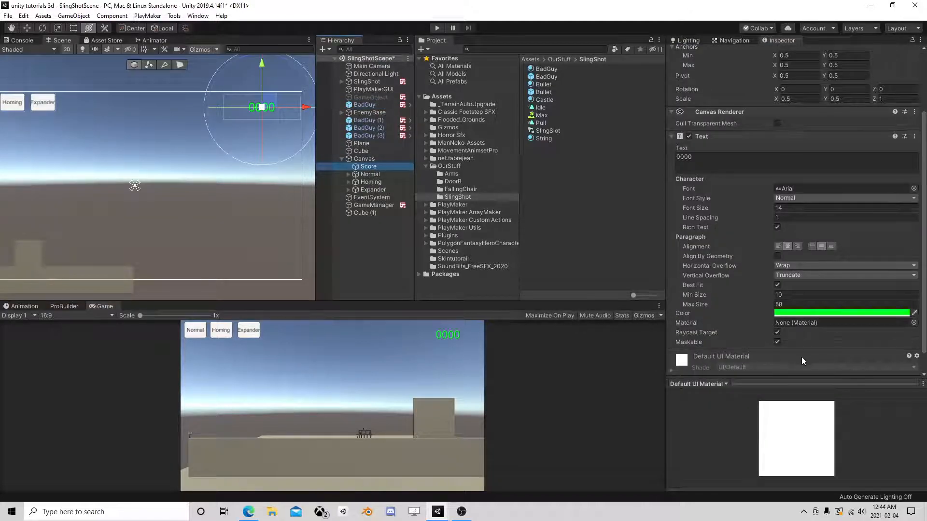
pyautogui.click(798, 381)
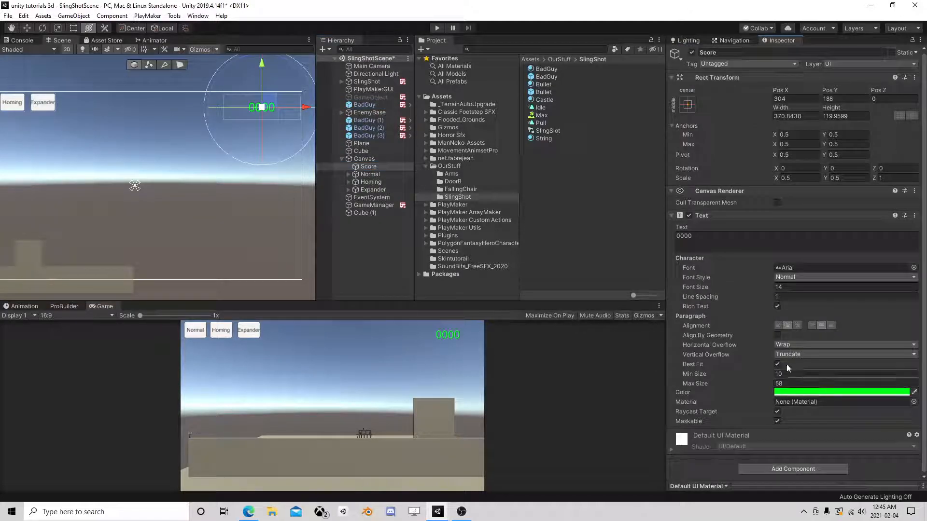
pyautogui.click(827, 471)
pyautogui.write('fsm')
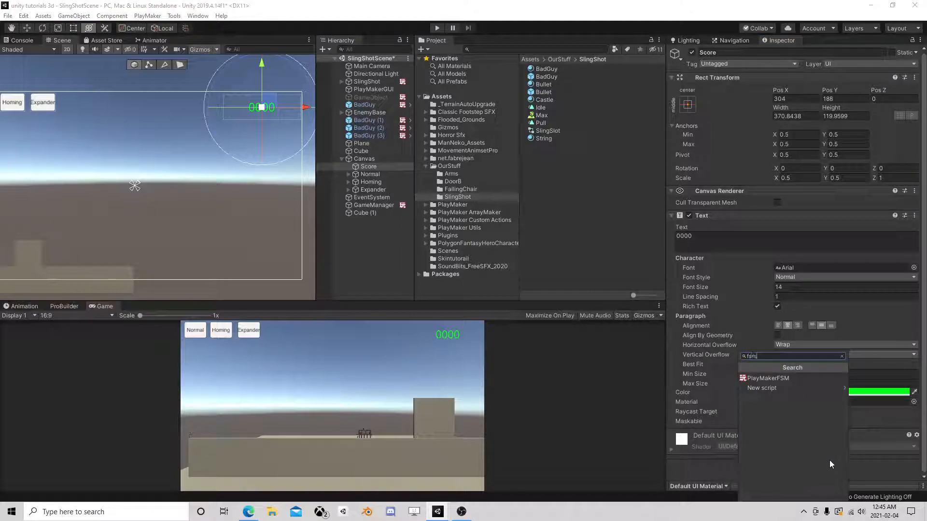
pyautogui.click(785, 379)
pyautogui.click(905, 447)
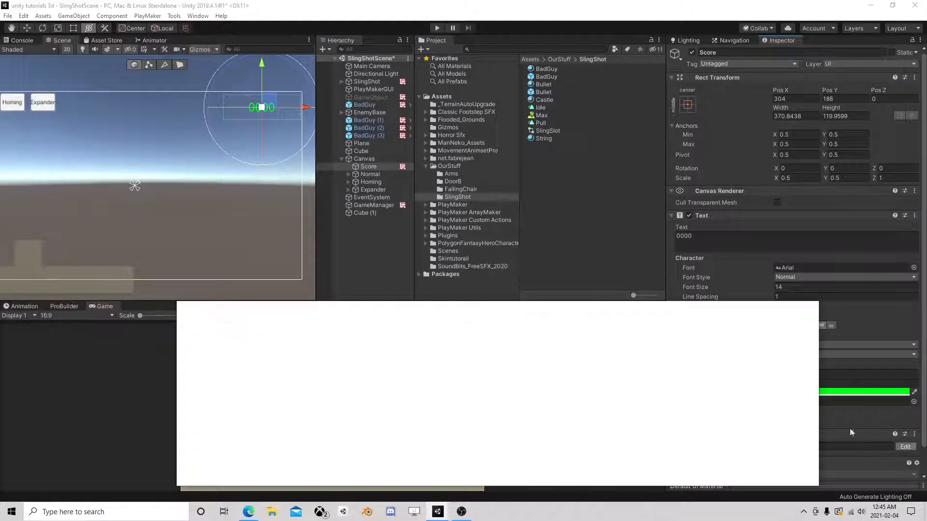
# - Add State 2 to Score's FSM with a global Add Score transition
pyautogui.rightClick(361, 377)
pyautogui.click(393, 381)
pyautogui.rightClick(392, 379)
pyautogui.moveTo(451, 395)
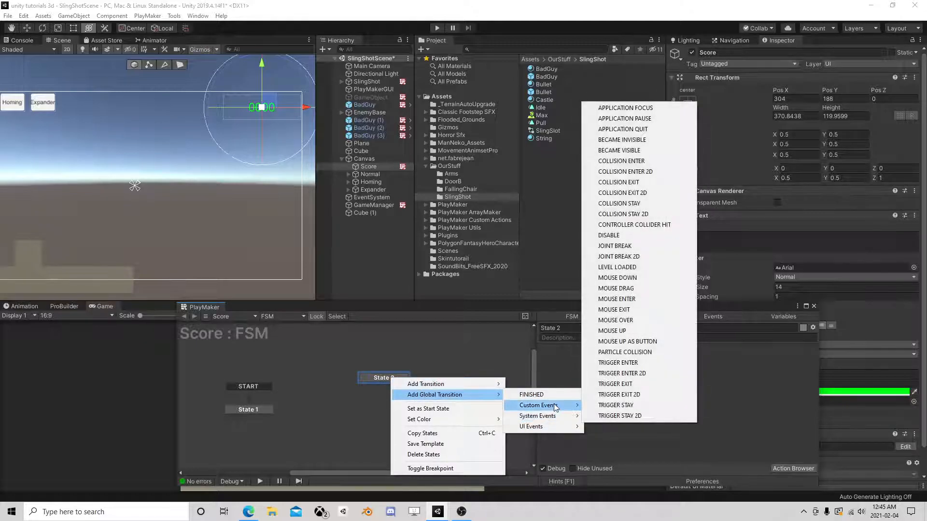
pyautogui.moveTo(558, 405)
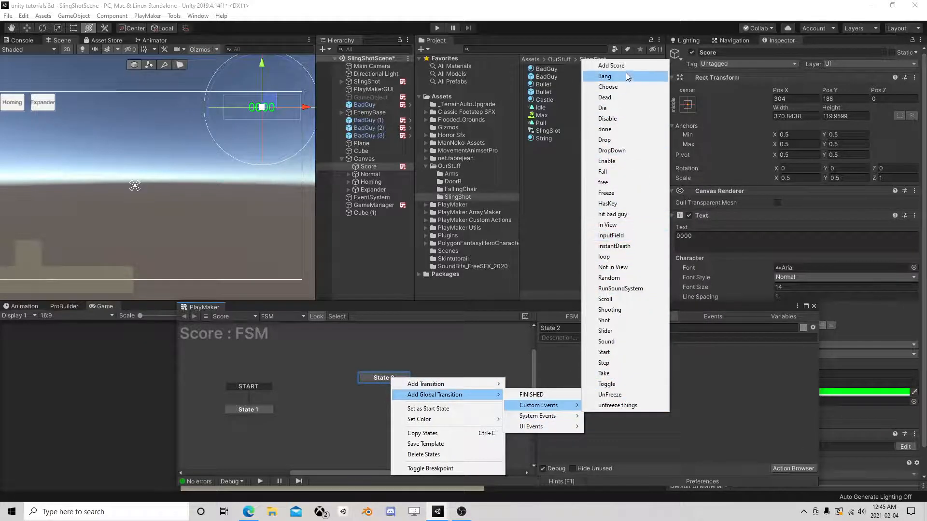
pyautogui.click(611, 66)
pyautogui.click(401, 379)
# - Float the FSM editor, move State 2 lower, and pan the Scene view to frame the canvas
pyautogui.moveTo(400, 306); pyautogui.dragTo(375, 173)
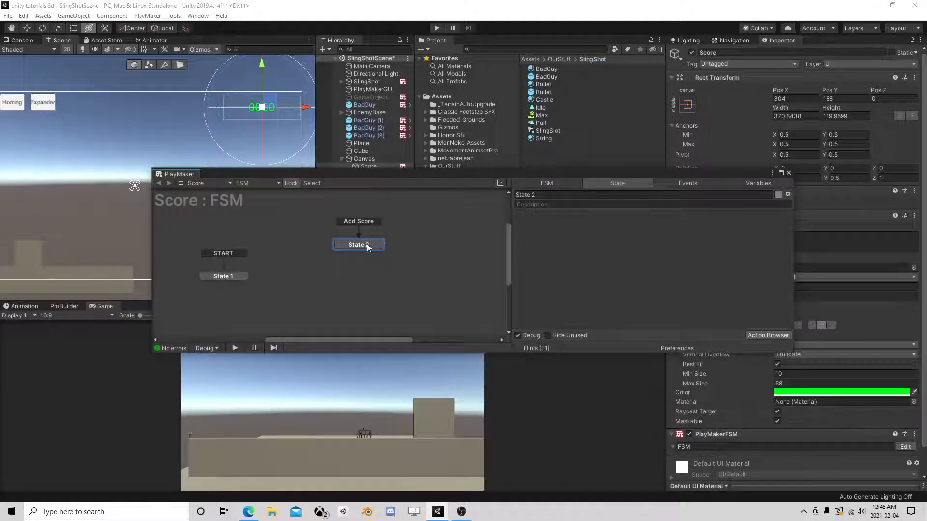
pyautogui.moveTo(367, 245); pyautogui.dragTo(376, 278)
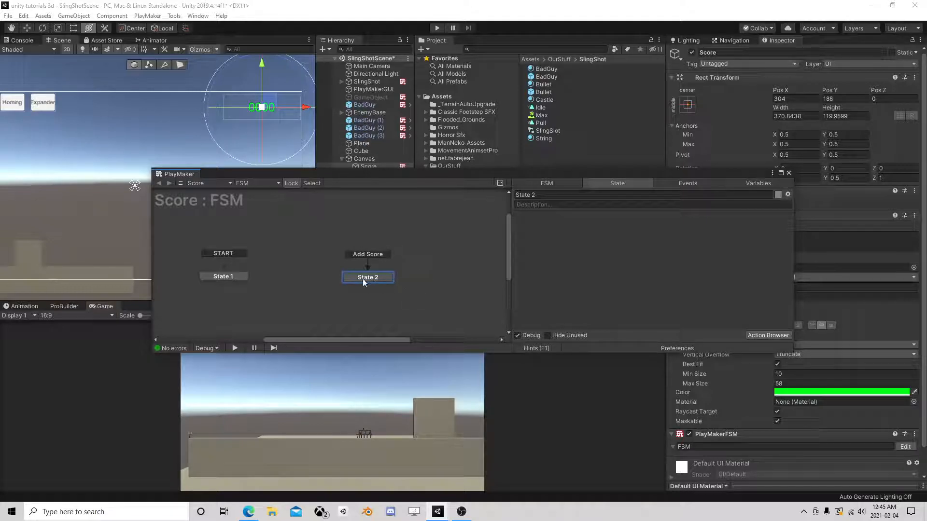
pyautogui.scroll(-1, 95, 200)
pyautogui.moveTo(91, 201); pyautogui.dragTo(124, 163, button='middle')
pyautogui.scroll(1, 281, 103)
pyautogui.scroll(-4, 261, 105)
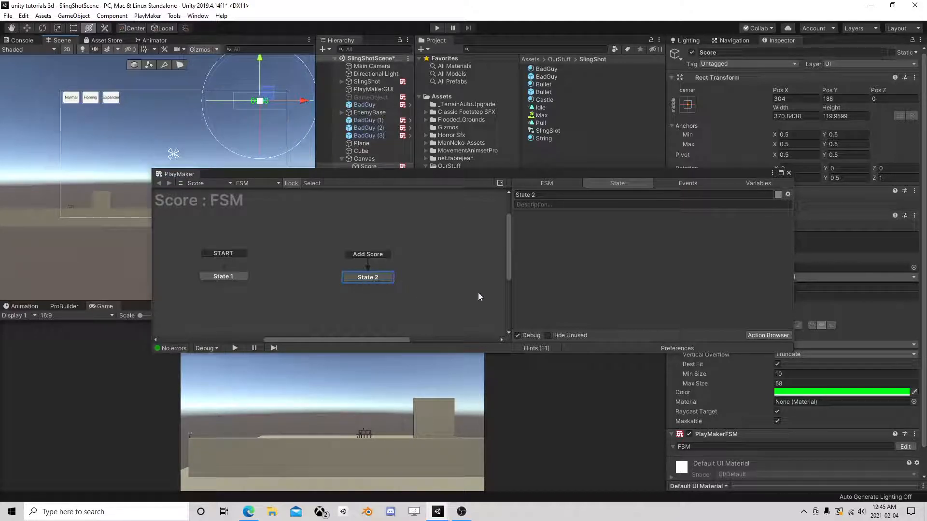
# - Reposition the FSM editor window and show State 2's settings
pyautogui.click(768, 335)
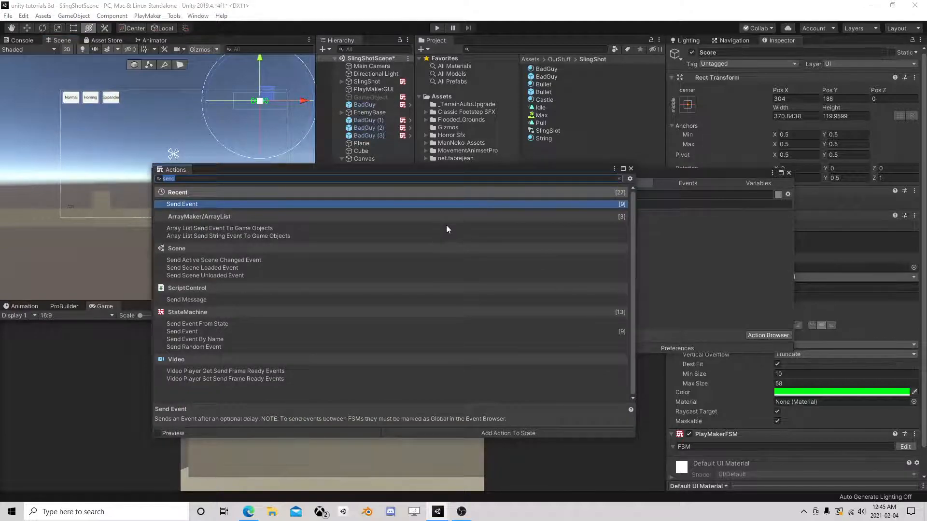
pyautogui.click(631, 169)
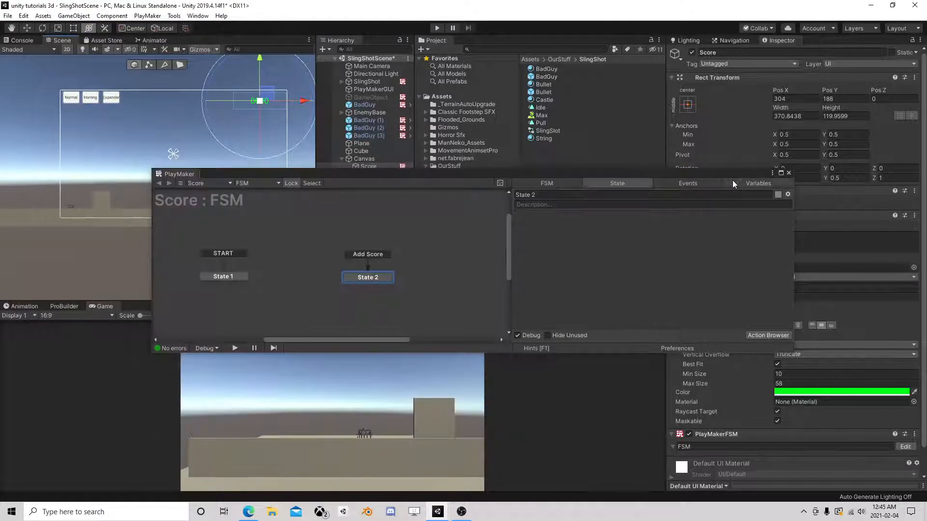
pyautogui.moveTo(722, 178); pyautogui.dragTo(660, 172)
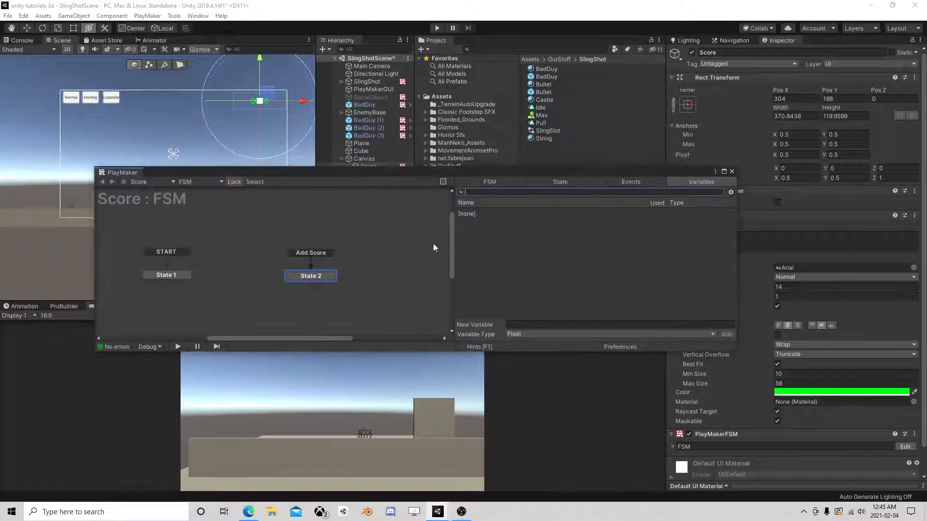
pyautogui.click(570, 181)
pyautogui.moveTo(396, 173); pyautogui.dragTo(384, 171)
# - Add UI Text Get Text to State 2, storing the text in a new CurrentText variable
pyautogui.click(695, 330)
pyautogui.write('get u')
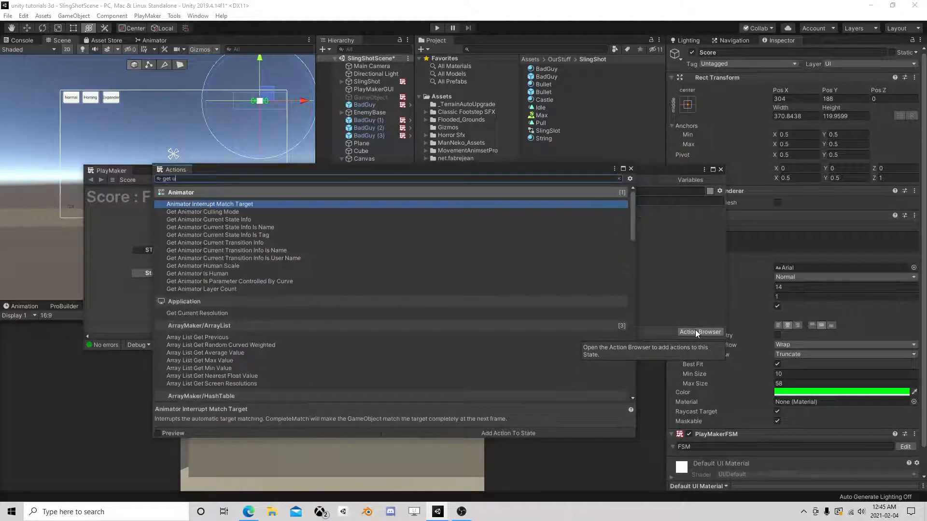
pyautogui.write('i text')
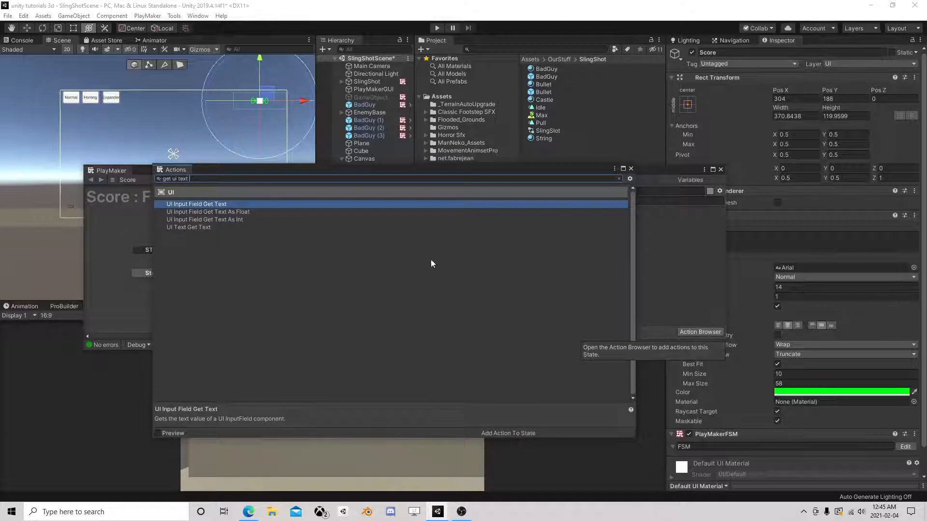
pyautogui.doubleClick(213, 228)
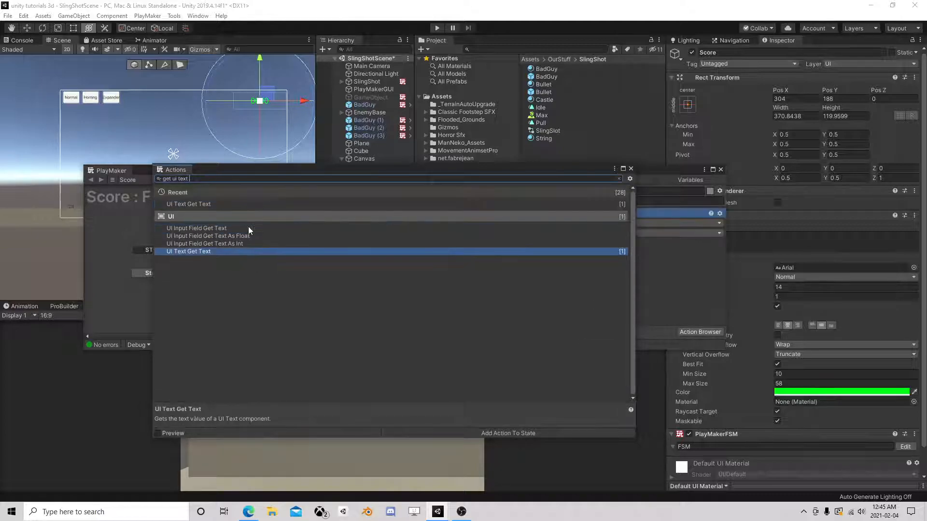
pyautogui.click(631, 169)
pyautogui.click(565, 235)
pyautogui.click(577, 256)
pyautogui.write('CurrentText')
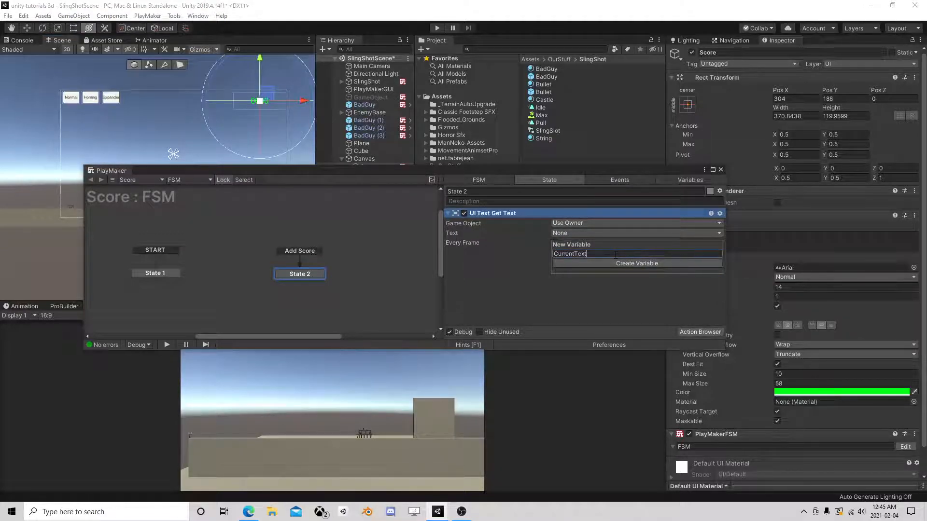
pyautogui.press('Return')
# - Add an Int Add action and place it below UI Text Get Text
pyautogui.click(703, 332)
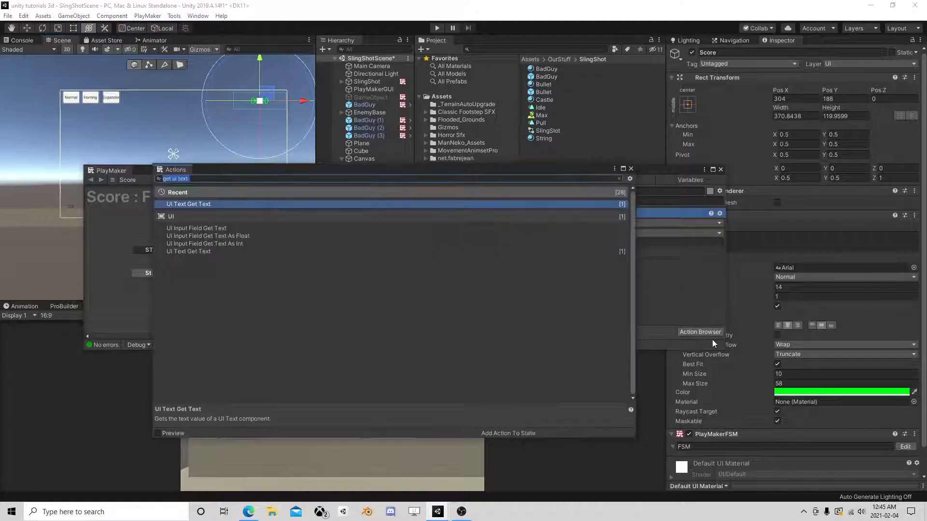
pyautogui.write('int add')
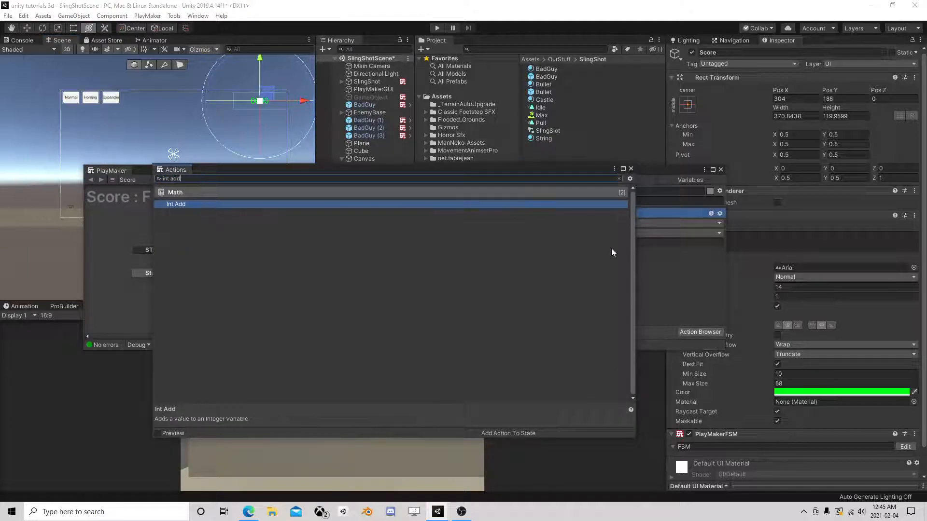
pyautogui.doubleClick(202, 204)
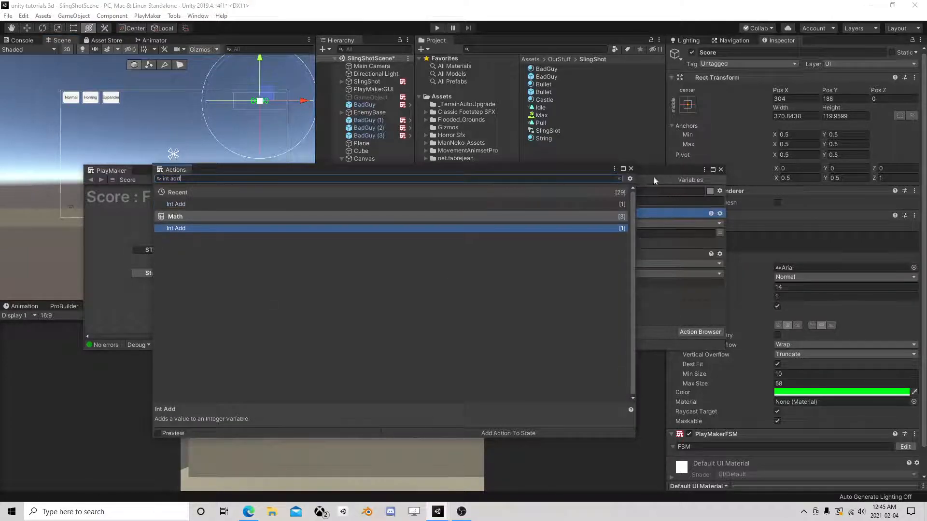
pyautogui.moveTo(486, 215); pyautogui.dragTo(519, 319)
# - Add a Convert String To Int action below UI Text Get Text
pyautogui.click(568, 274)
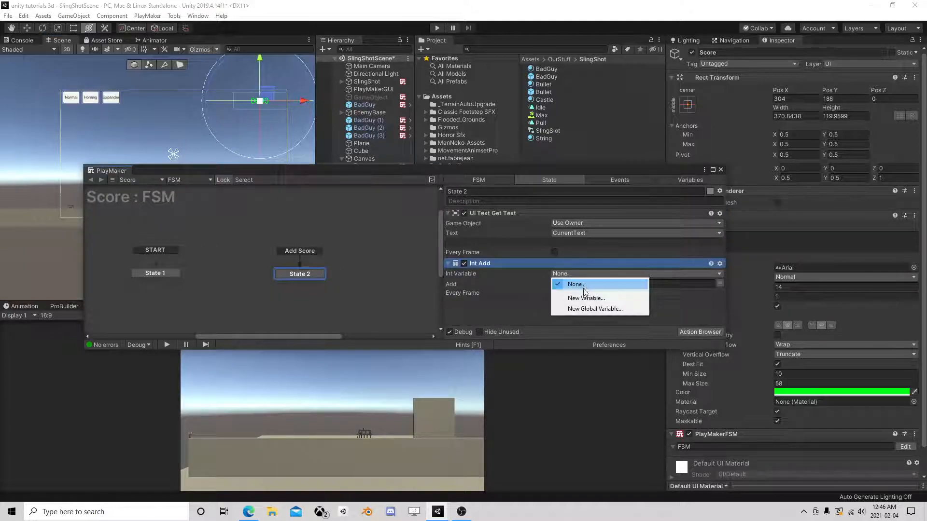
pyautogui.click(514, 283)
pyautogui.click(700, 332)
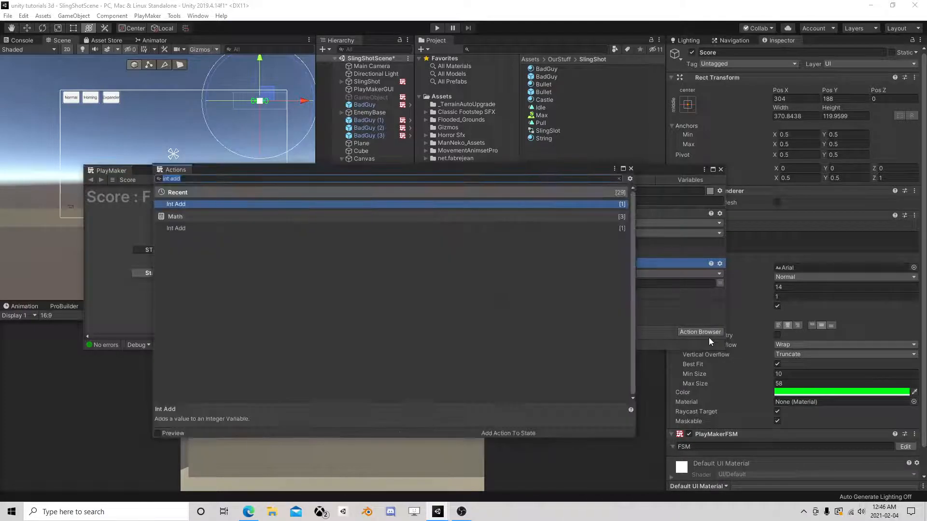
pyautogui.write('conv')
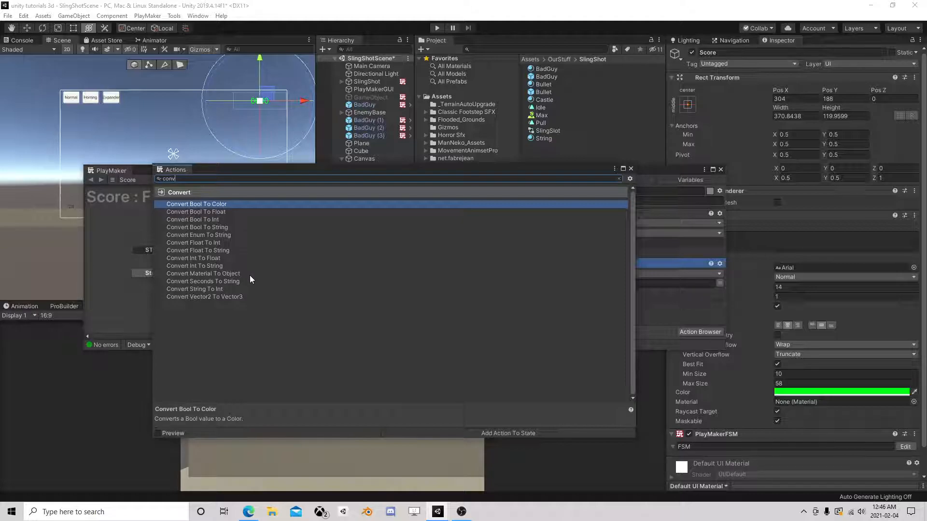
pyautogui.doubleClick(202, 289)
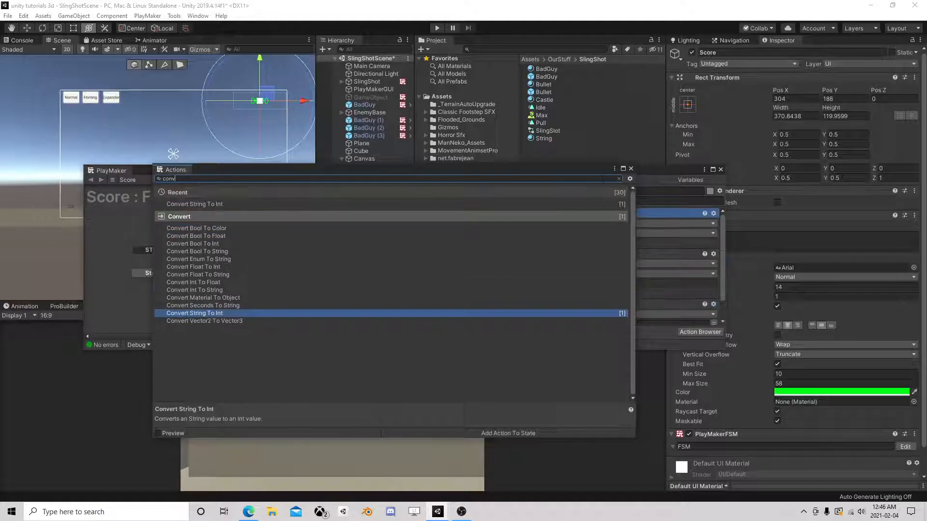
pyautogui.moveTo(486, 213); pyautogui.dragTo(519, 299)
# - Have it convert CurrentText into a new CurrentInt integer variable
pyautogui.scroll(-1, 531, 280)
pyautogui.click(557, 249)
pyautogui.click(566, 267)
pyautogui.click(566, 267)
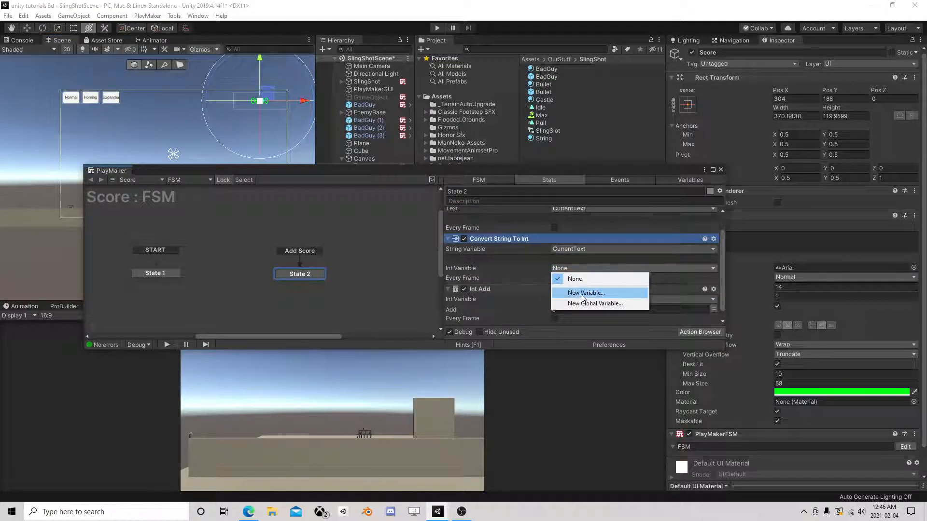
pyautogui.click(582, 293)
pyautogui.write('CurrentInt')
pyautogui.click(586, 299)
# - Set Int Add to add 50 to CurrentInt
pyautogui.scroll(-1, 532, 281)
pyautogui.click(575, 289)
pyautogui.click(580, 310)
pyautogui.click(574, 310)
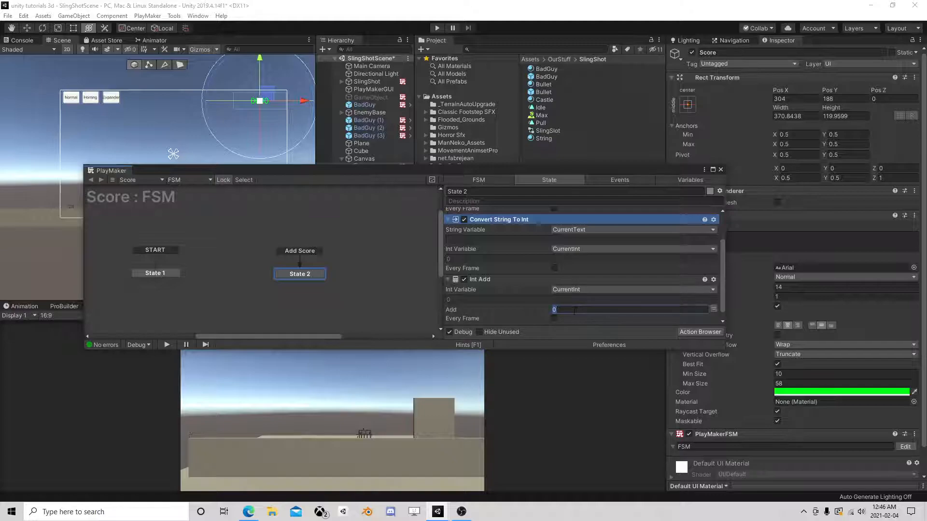
pyautogui.scroll(-1, 569, 297)
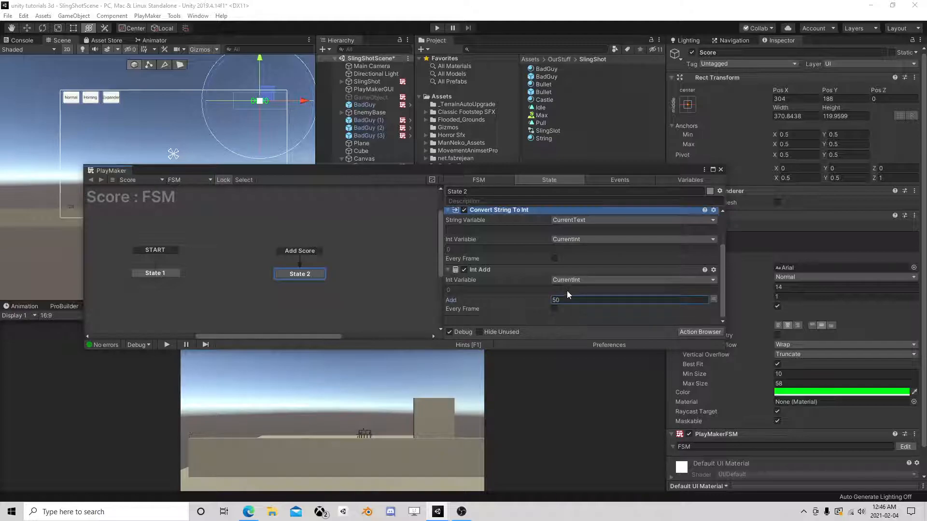
# - Add UI Text Set Text at the bottom of State 2, writing CurrentInt to the score text
pyautogui.click(709, 335)
pyautogui.write('set ui')
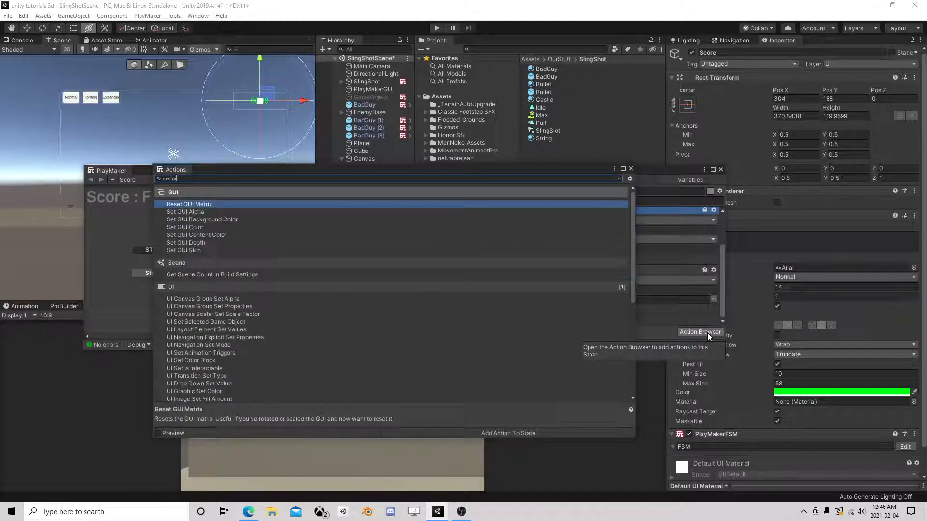
pyautogui.write(' te')
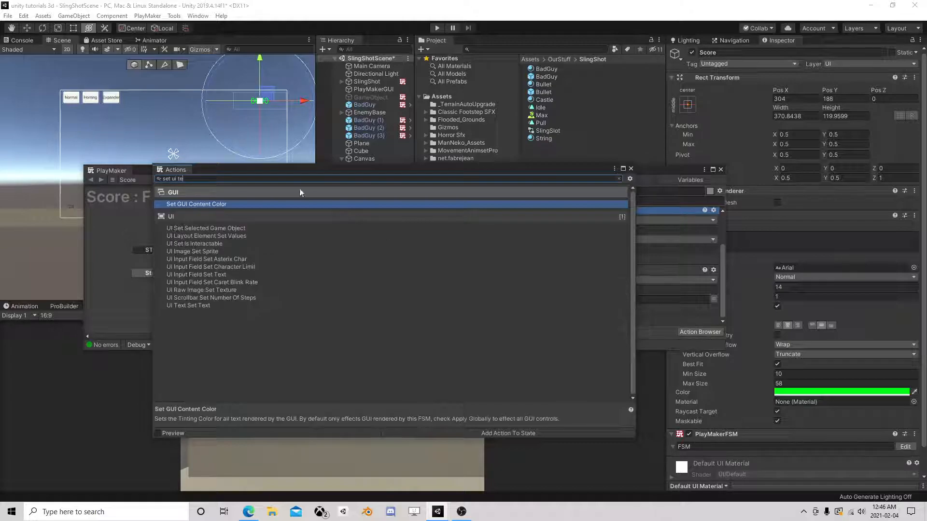
pyautogui.doubleClick(190, 305)
pyautogui.click(631, 168)
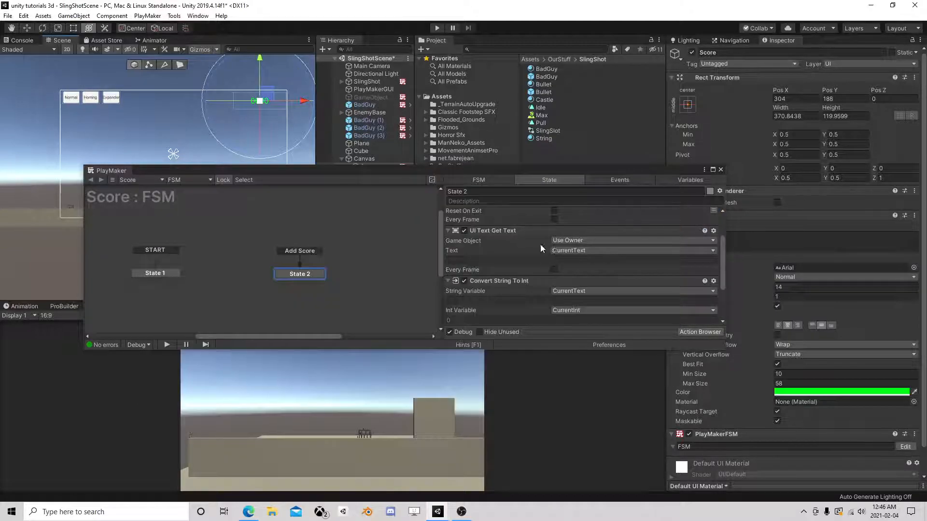
pyautogui.rightClick(539, 214)
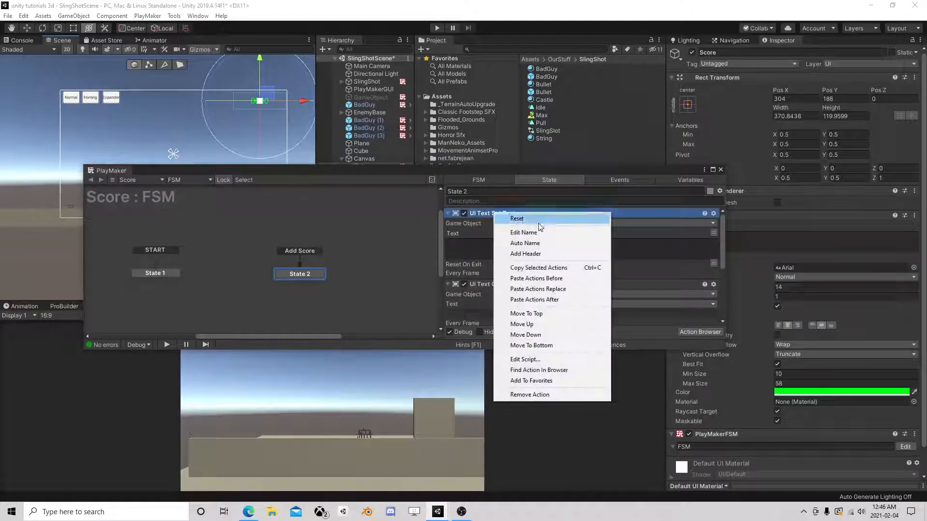
pyautogui.click(532, 345)
pyautogui.scroll(-3, 503, 217)
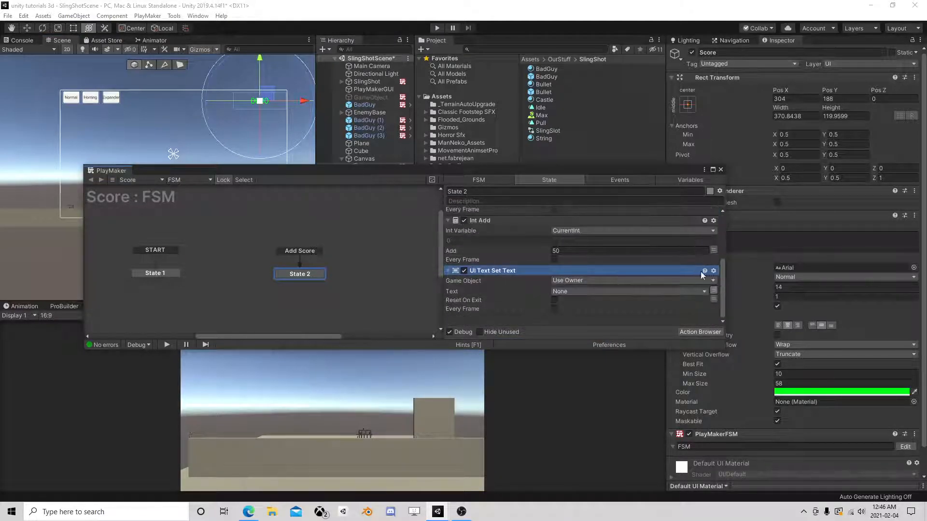
pyautogui.click(633, 292)
pyautogui.moveTo(628, 323)
pyautogui.click(665, 326)
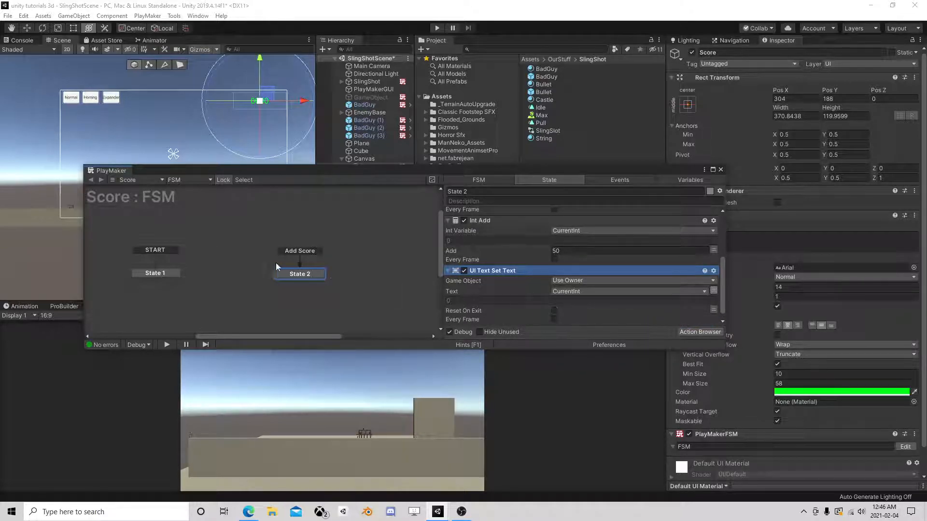
# - Close the FSM editor and frame the building in the Scene view
pyautogui.click(721, 170)
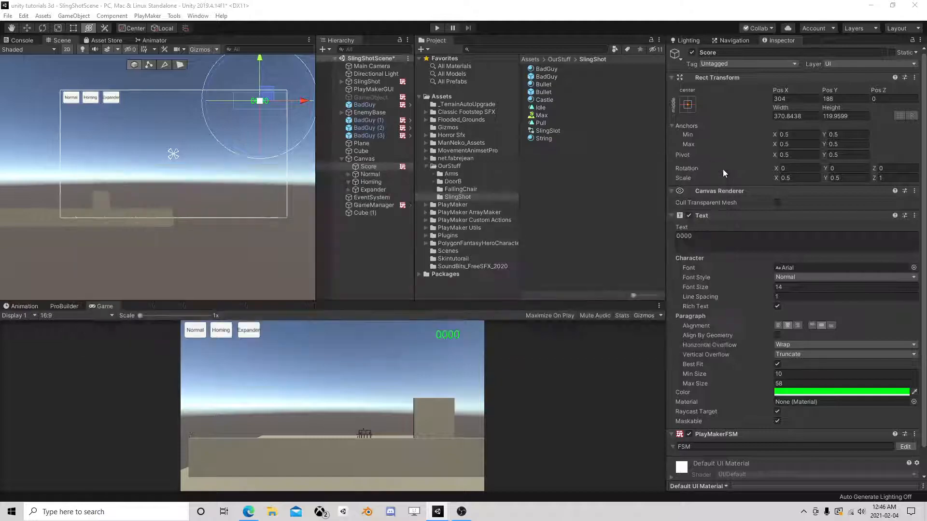
pyautogui.scroll(2, 112, 218)
pyautogui.moveTo(112, 218); pyautogui.dragTo(251, 204, button='middle')
pyautogui.scroll(5, 251, 204)
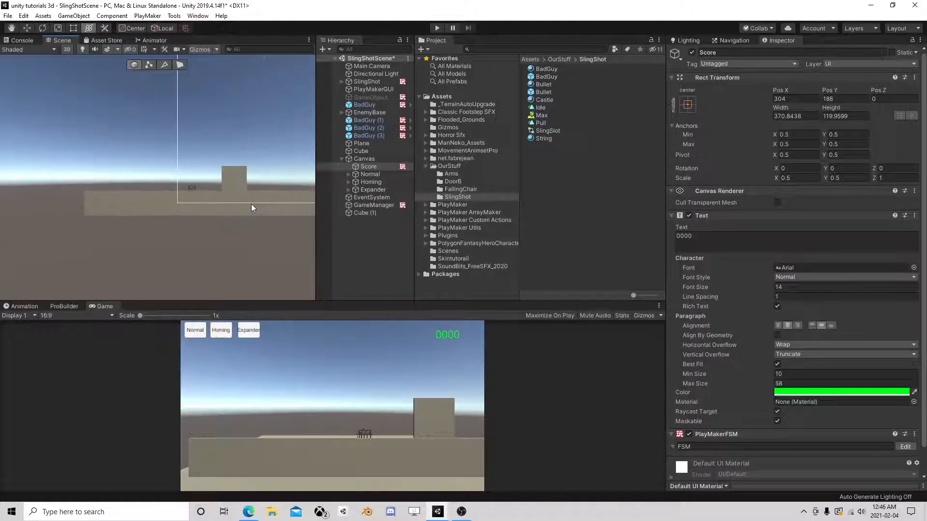
pyautogui.scroll(4, 207, 198)
pyautogui.moveTo(146, 195); pyautogui.dragTo(169, 275, button='middle')
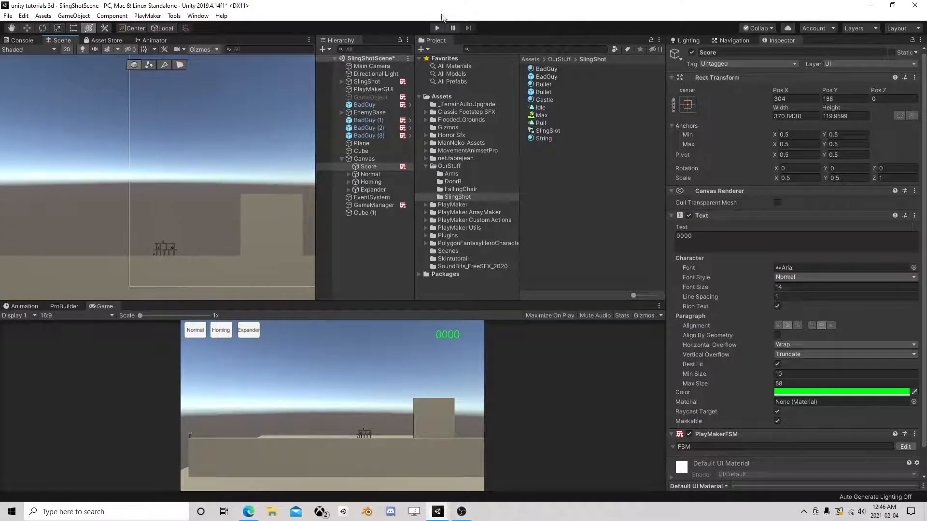
# - Enter Play mode and turn off 2D so the castle shows in 3D perspective
pyautogui.click(438, 30)
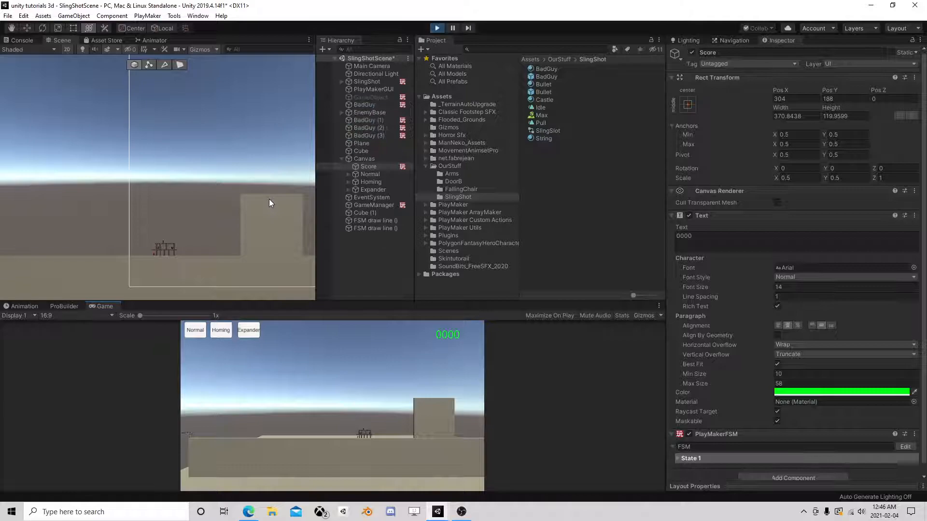
pyautogui.scroll(2, 177, 251)
pyautogui.scroll(1, 177, 255)
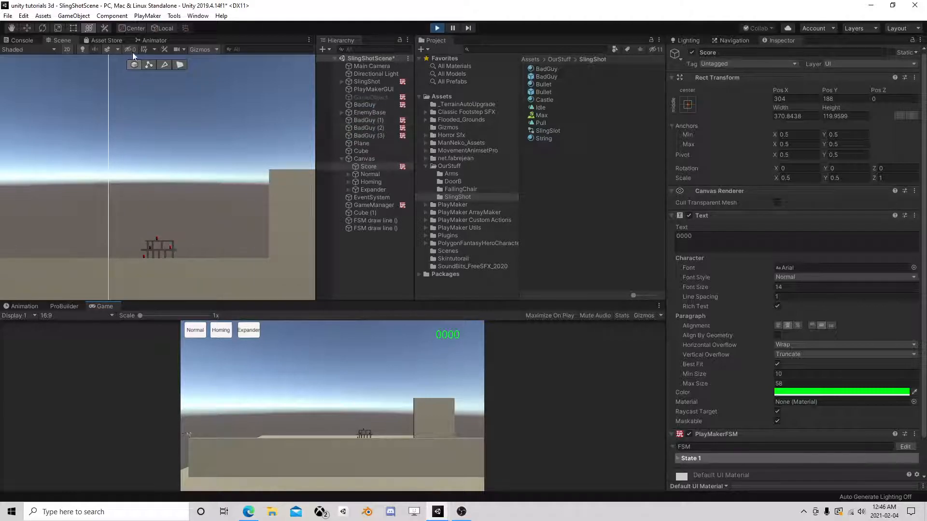
pyautogui.click(67, 49)
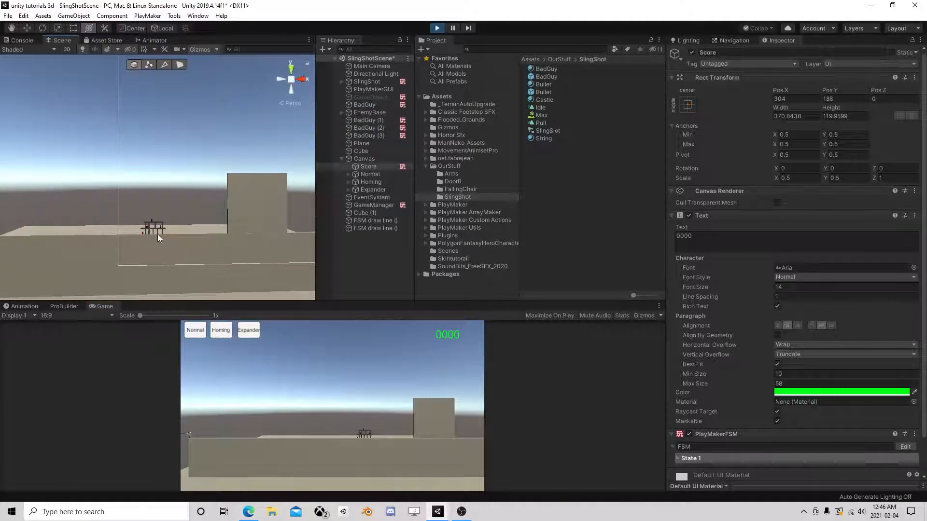
pyautogui.moveTo(170, 291); pyautogui.dragTo(161, 187, button='middle')
pyautogui.scroll(3, 161, 193)
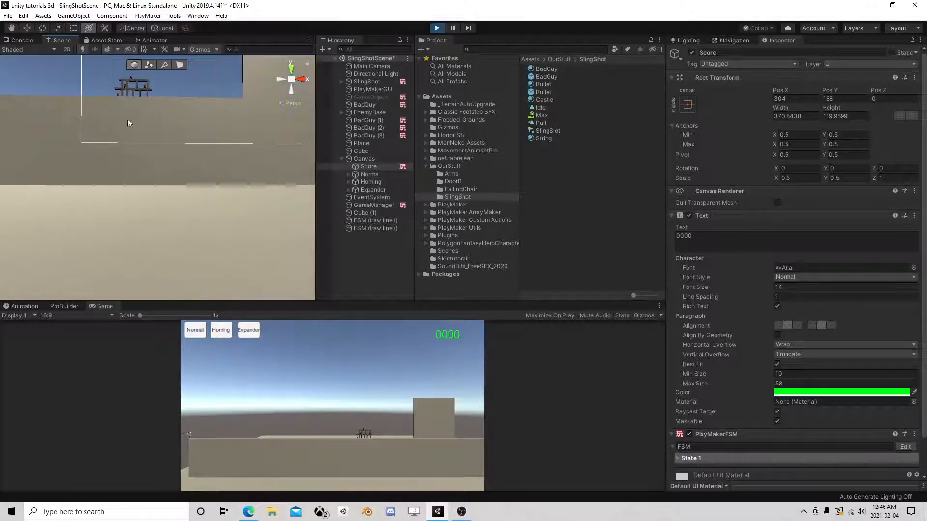
pyautogui.moveTo(132, 115); pyautogui.dragTo(147, 219, button='middle')
pyautogui.scroll(8, 147, 219)
pyautogui.moveTo(183, 277); pyautogui.dragTo(169, 160, button='middle')
pyautogui.scroll(4, 158, 132)
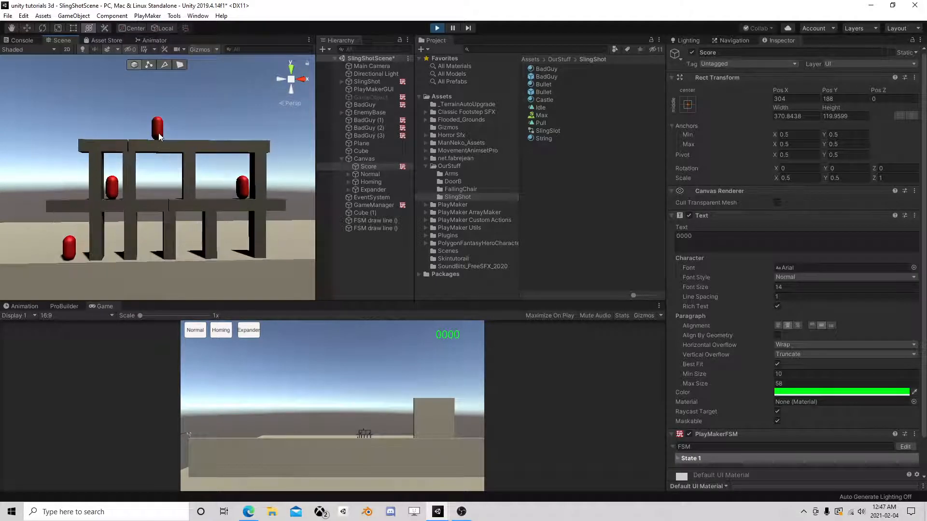
# - Tip over BadGuy (3), BadGuy (1) and the left BadGuy with the Rotate tool
pyautogui.click(159, 132)
pyautogui.press('e')
pyautogui.moveTo(194, 159); pyautogui.dragTo(204, 191, button='middle')
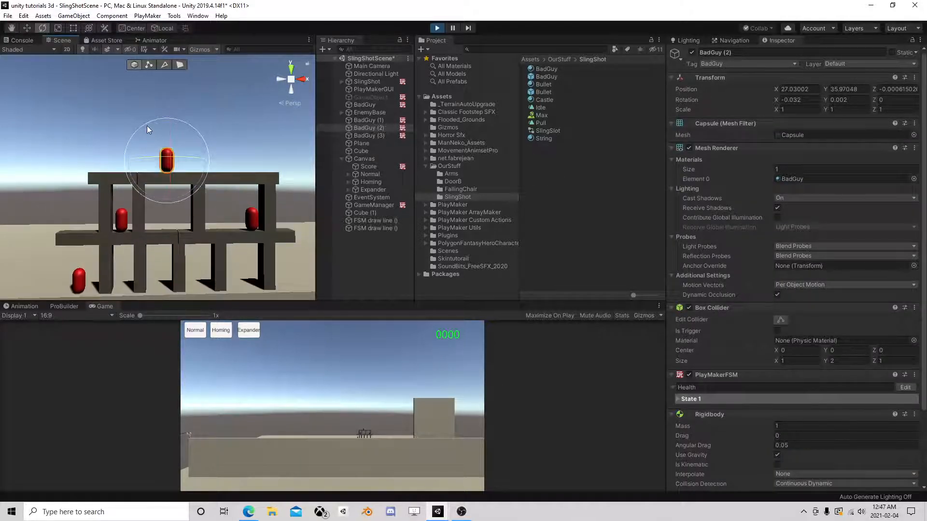
pyautogui.click(255, 216)
pyautogui.moveTo(184, 129); pyautogui.dragTo(332, 219)
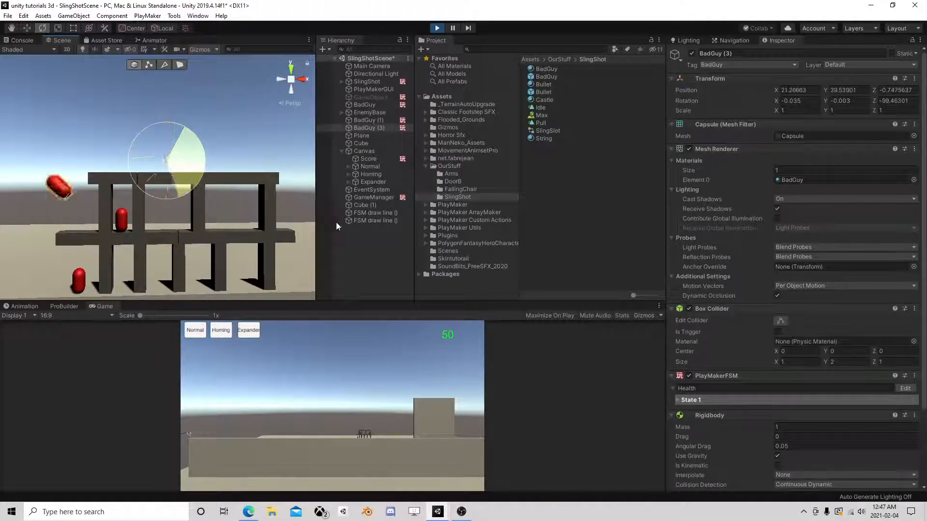
pyautogui.click(122, 219)
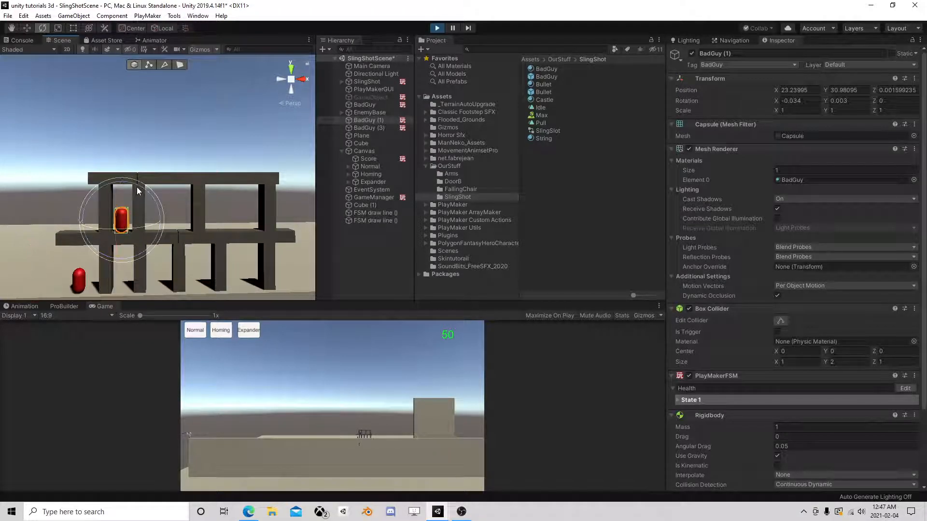
pyautogui.moveTo(137, 191); pyautogui.dragTo(331, 321)
pyautogui.click(87, 282)
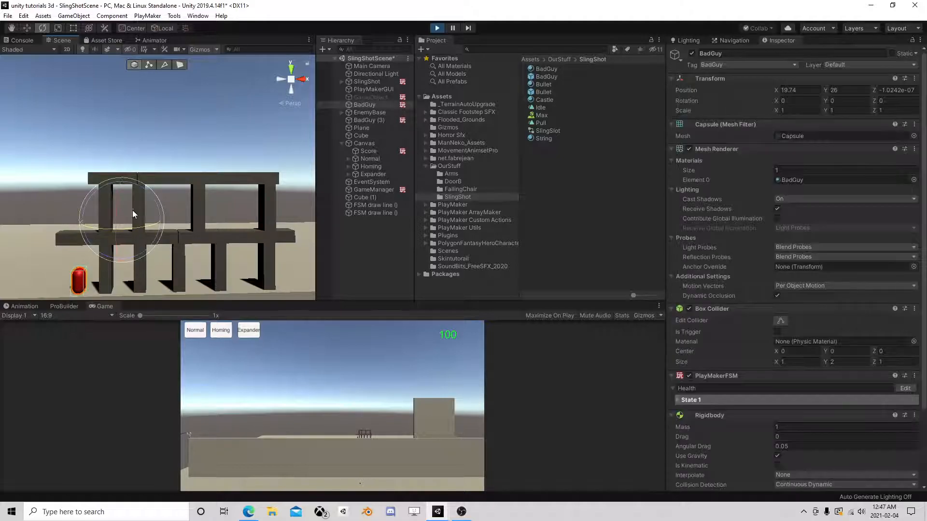
pyautogui.moveTo(142, 192); pyautogui.dragTo(278, 340)
pyautogui.scroll(-5, 249, 224)
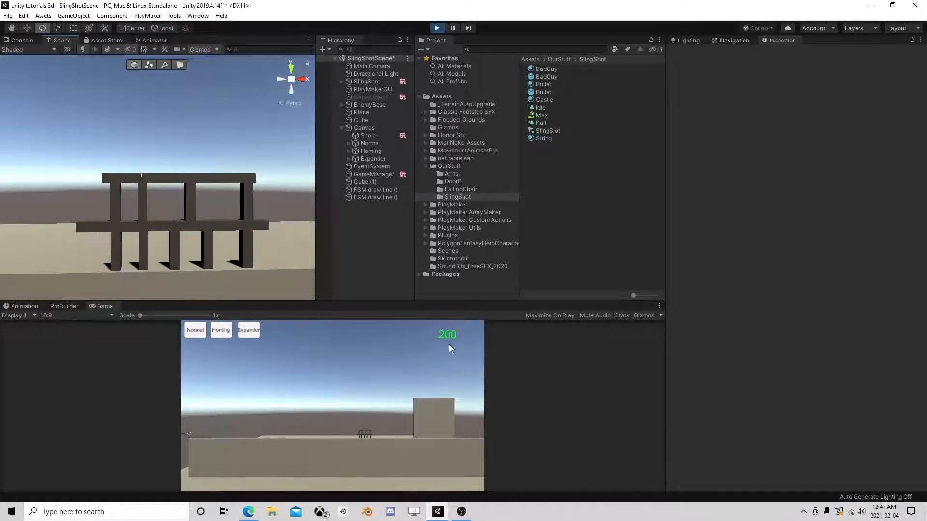
# - Stop Play mode so all four BadGuys return and the score reads 0000
pyautogui.click(437, 28)
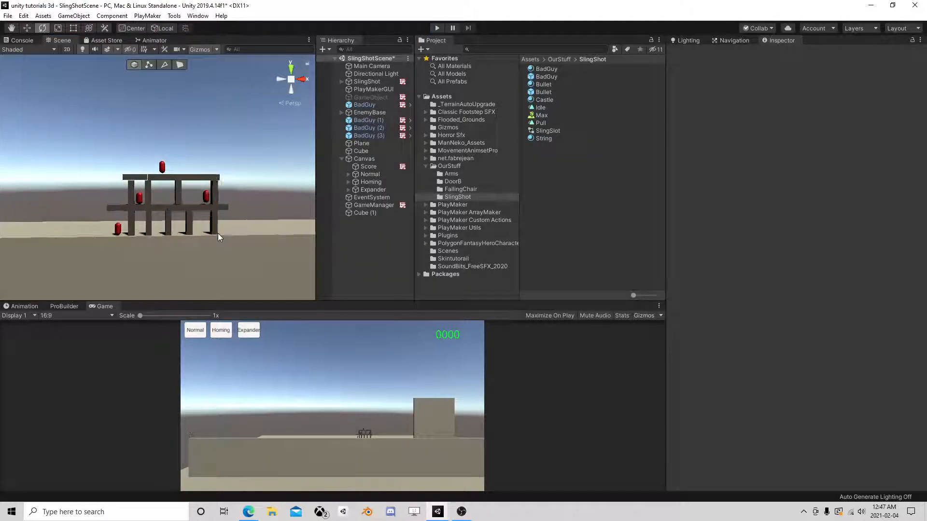
pyautogui.scroll(3, 218, 236)
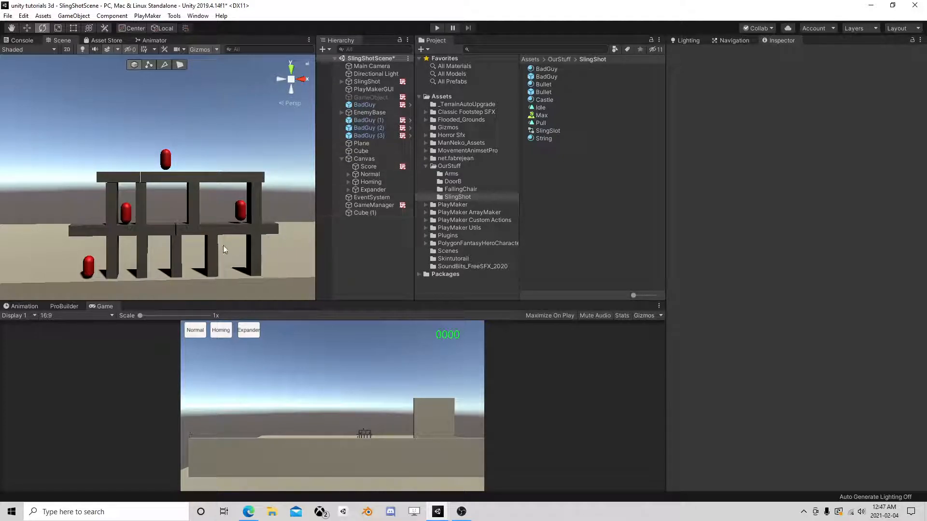
pyautogui.scroll(-3, 223, 245)
pyautogui.scroll(2, 238, 236)
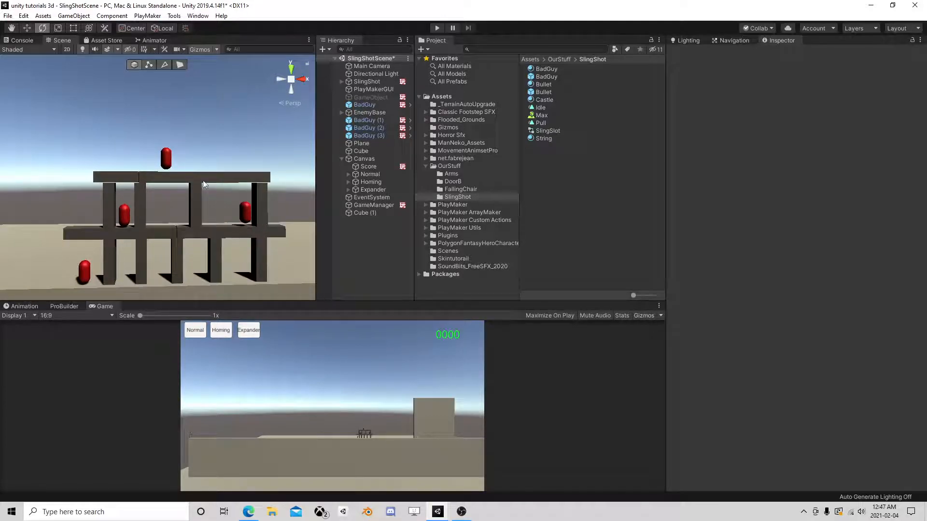
pyautogui.scroll(-2, 222, 195)
pyautogui.scroll(10, 217, 198)
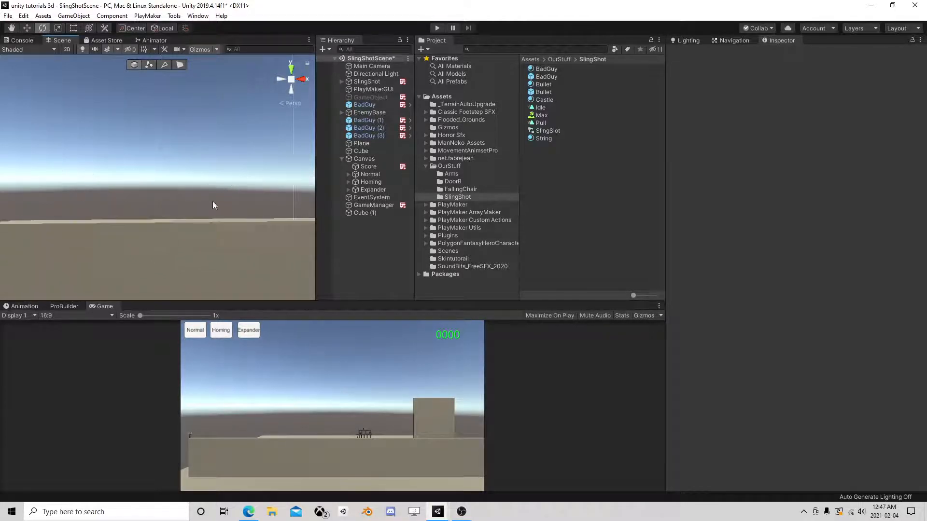
pyautogui.scroll(-4, 213, 200)
# - Reframe the castle, collapse the Canvas children, and select the top BadGuy (2)
pyautogui.moveTo(237, 155); pyautogui.dragTo(282, 153, button='middle')
pyautogui.click(342, 159)
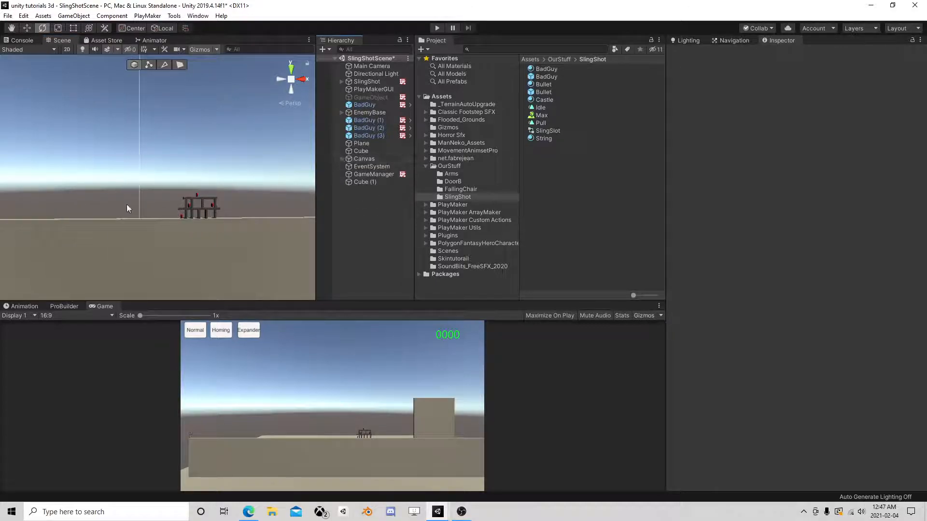
pyautogui.scroll(5, 121, 202)
pyautogui.moveTo(251, 233); pyautogui.dragTo(185, 184, button='middle')
pyautogui.scroll(2, 189, 183)
pyautogui.click(200, 170)
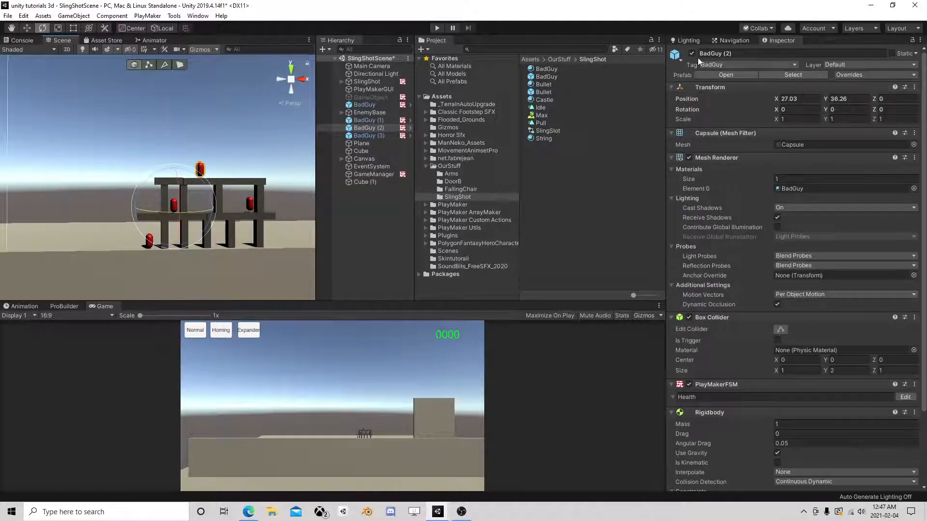
# - Add a PlayMakerFSM component to GameManager and name it 'Level W@in'
pyautogui.click(358, 183)
pyautogui.click(373, 175)
pyautogui.click(797, 200)
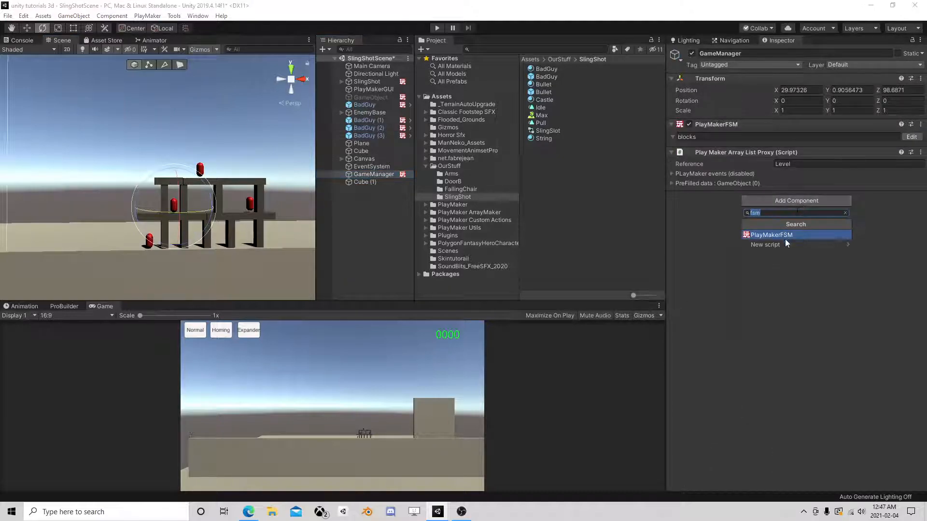
pyautogui.click(785, 236)
pyautogui.click(710, 209)
pyautogui.write('Level W@in')
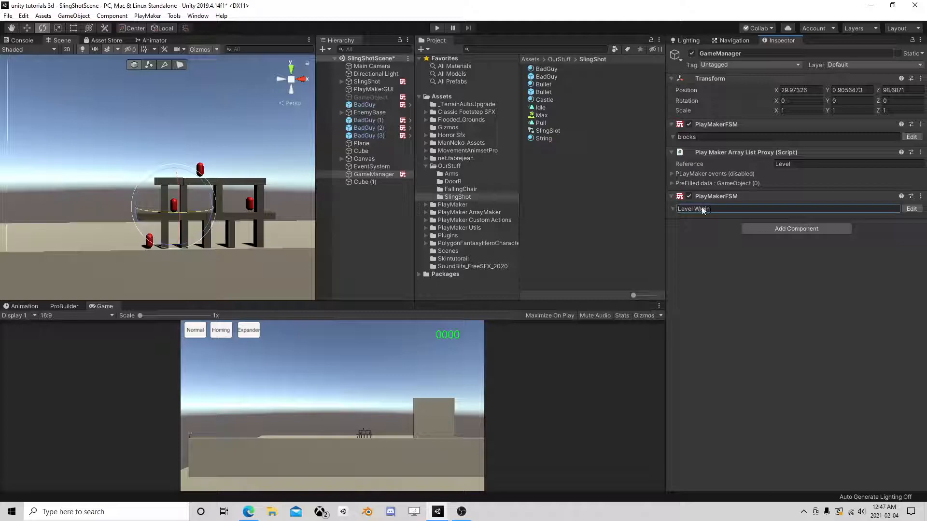
pyautogui.click(703, 209)
pyautogui.press('BackSpace')
# - Add the Array List Find Game Objects By Tag action to State 1
pyautogui.click(912, 208)
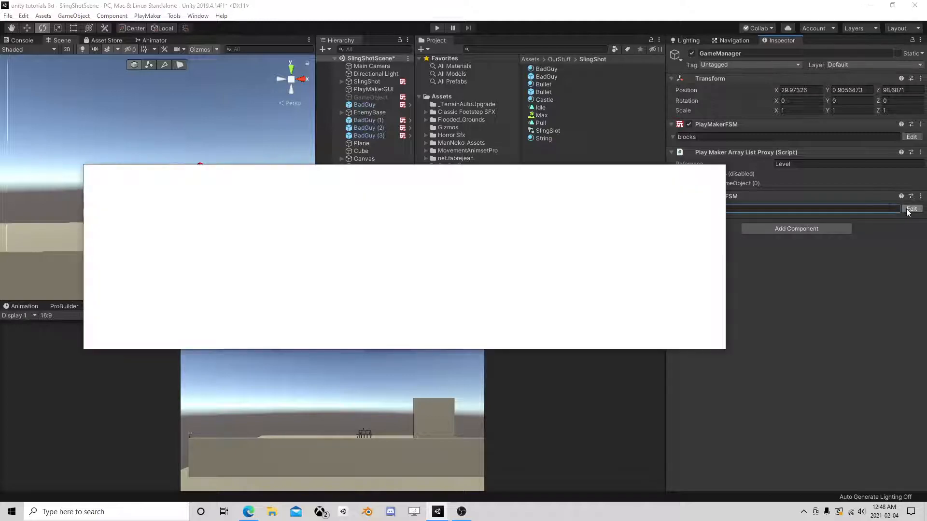
pyautogui.click(264, 258)
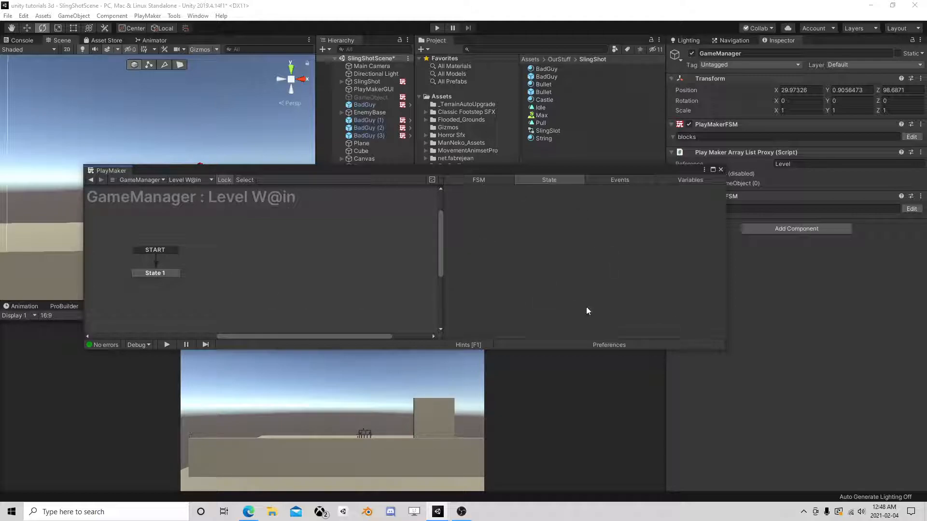
pyautogui.click(172, 273)
pyautogui.click(706, 335)
pyautogui.write('array')
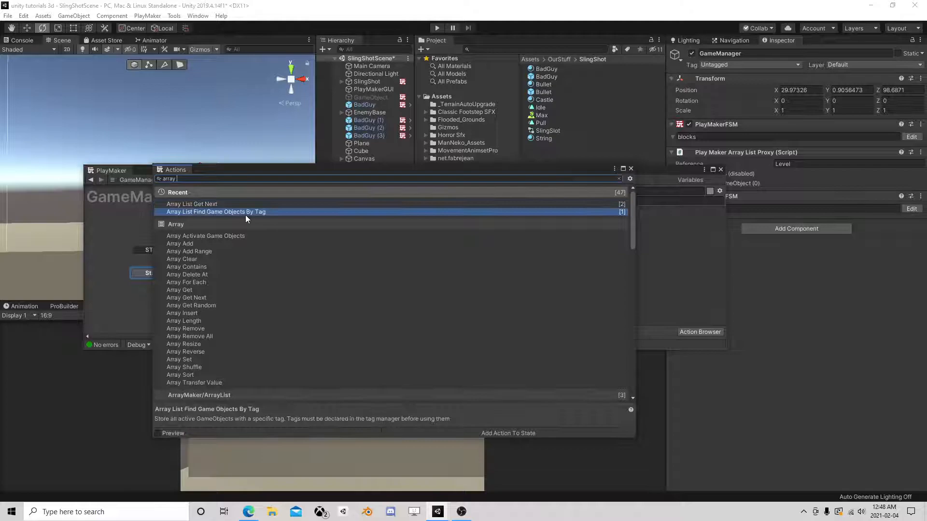
pyautogui.doubleClick(246, 213)
pyautogui.click(631, 169)
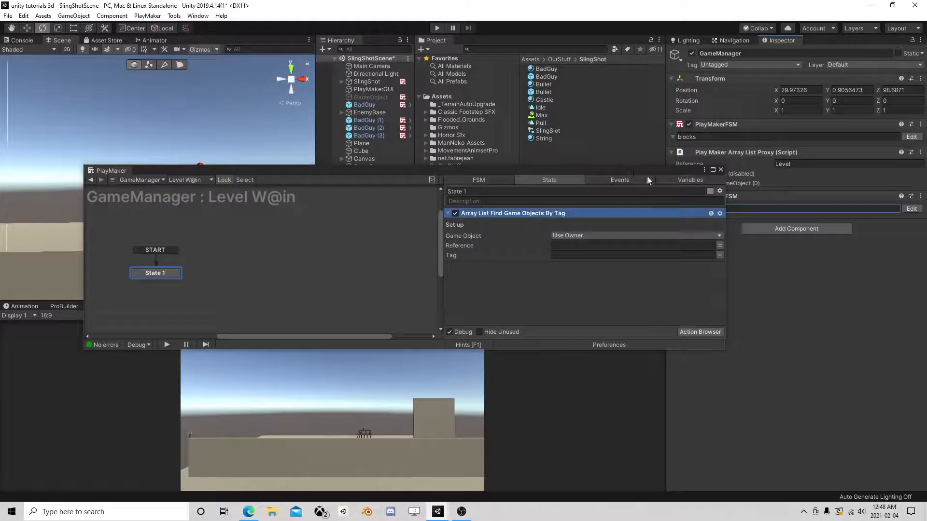
# - Add a PlayMaker Array List Proxy component to GameManager with reference 'badGuys'
pyautogui.click(777, 230)
pyautogui.write('pro')
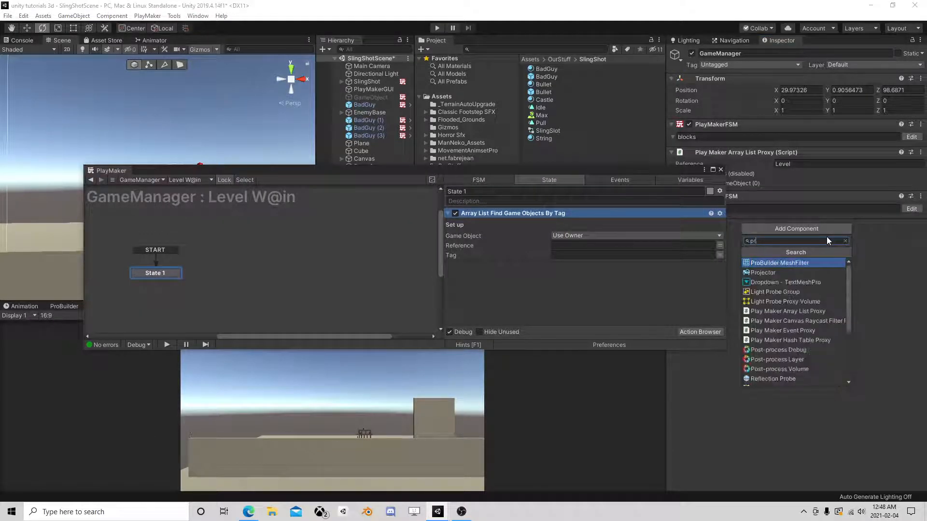
pyautogui.click(811, 311)
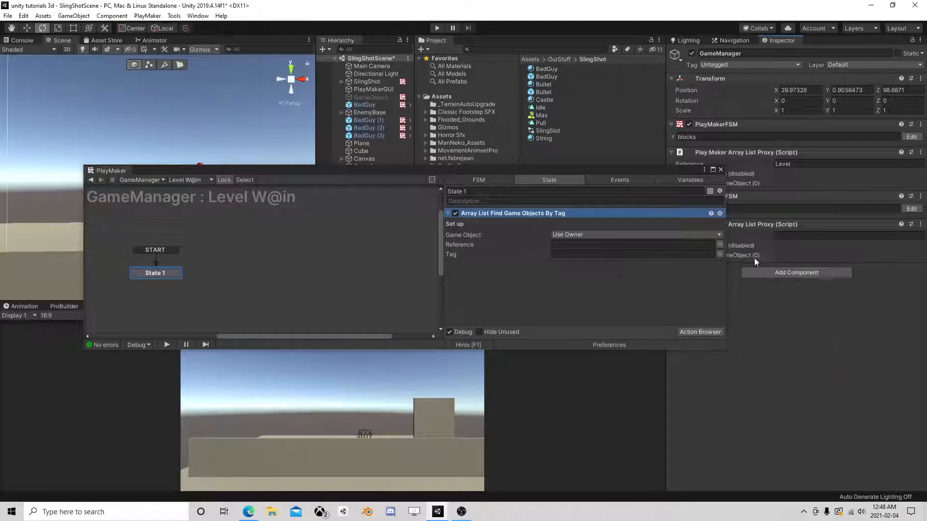
pyautogui.write('badGuys')
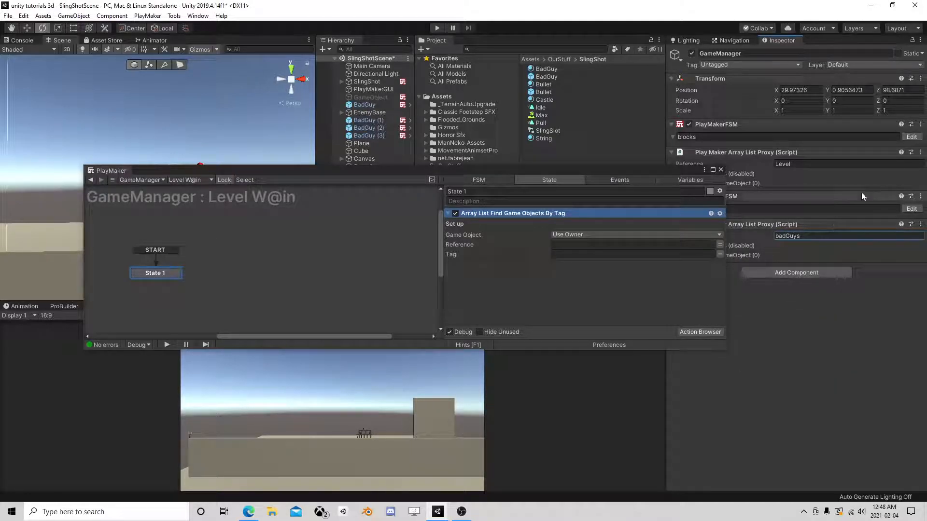
# - Set the find-by-tag action's Reference to badGuys and its Tag to BadGuy
pyautogui.moveTo(597, 171); pyautogui.dragTo(580, 112)
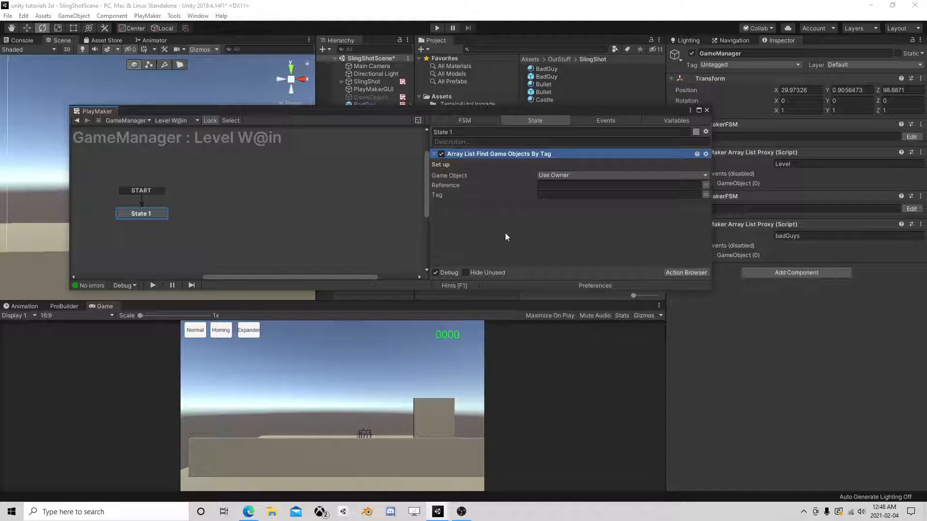
pyautogui.click(567, 185)
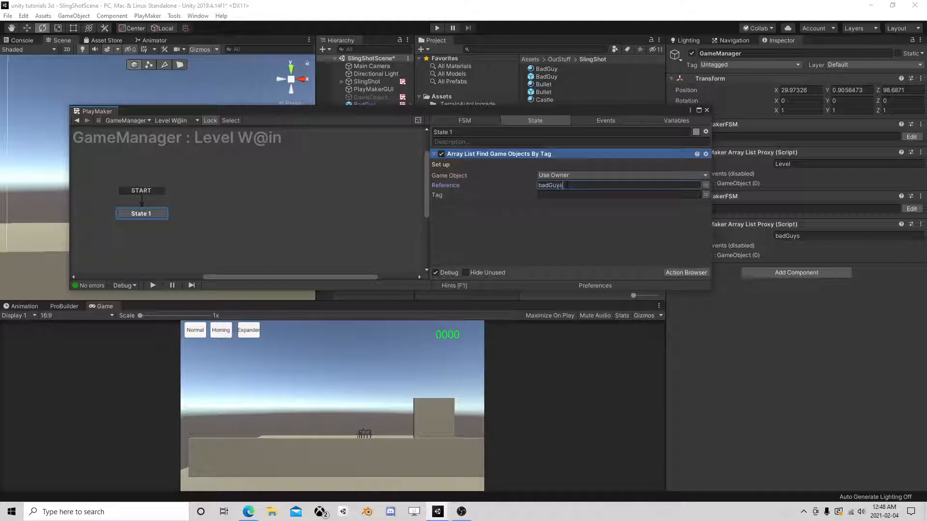
pyautogui.click(550, 195)
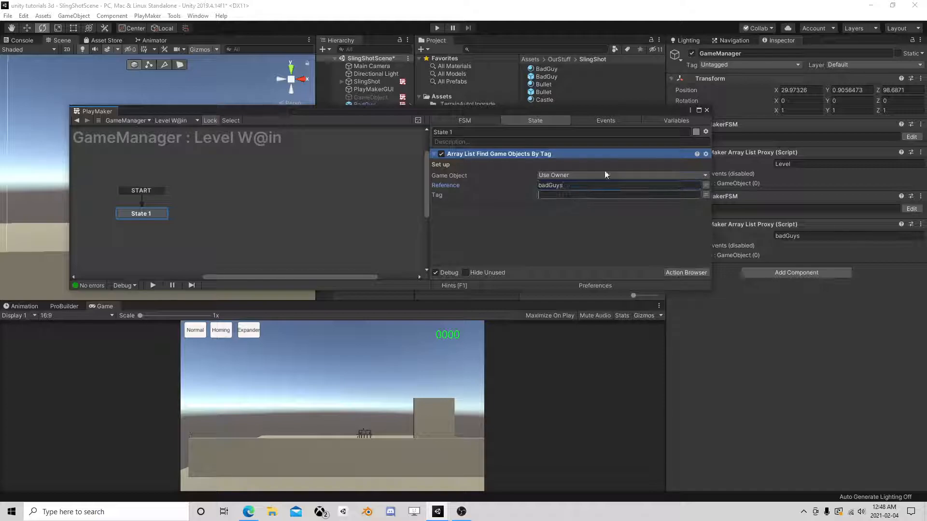
pyautogui.click(731, 65)
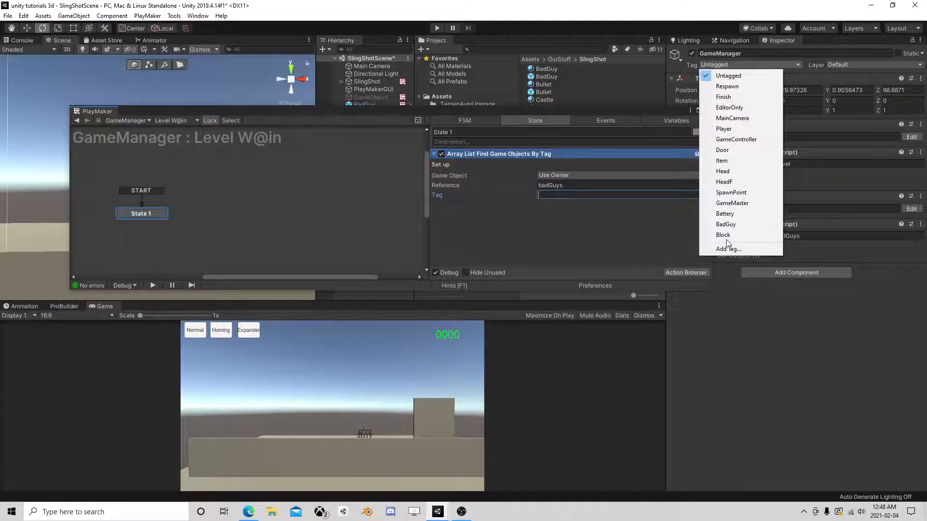
pyautogui.click(608, 194)
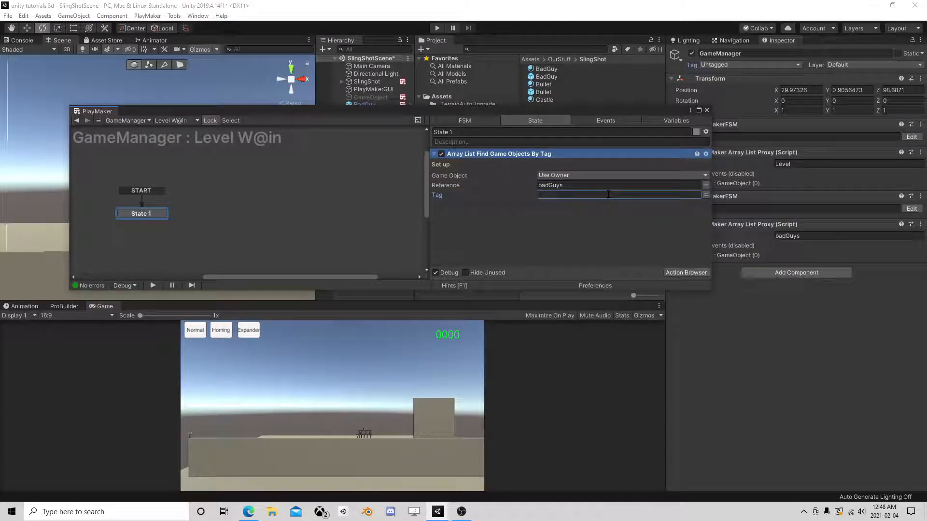
pyautogui.press('y')
pyautogui.write('BadGuy')
pyautogui.moveTo(134, 217)
pyautogui.mouseDown()
pyautogui.moveTo(172, 211)
pyautogui.moveTo(149, 207)
pyautogui.mouseUp()
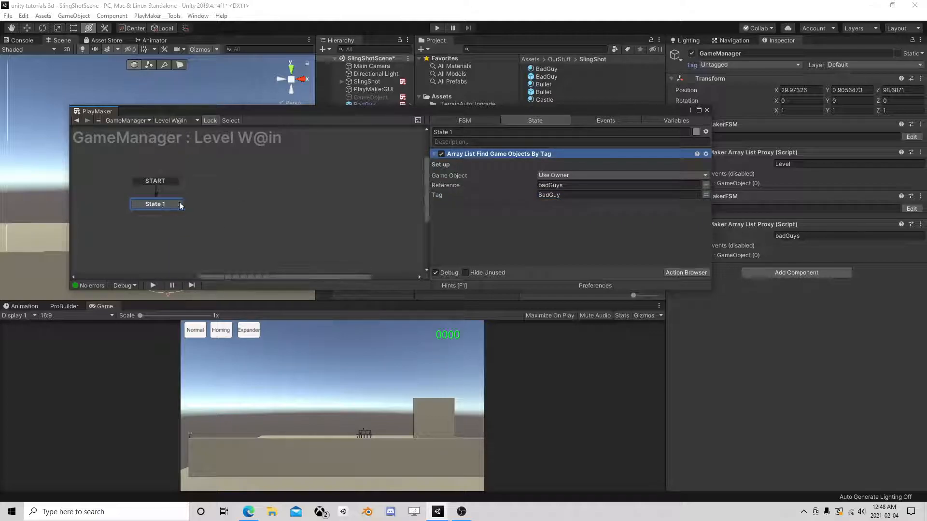
# - Add the Array List Count action to State 1
pyautogui.click(678, 274)
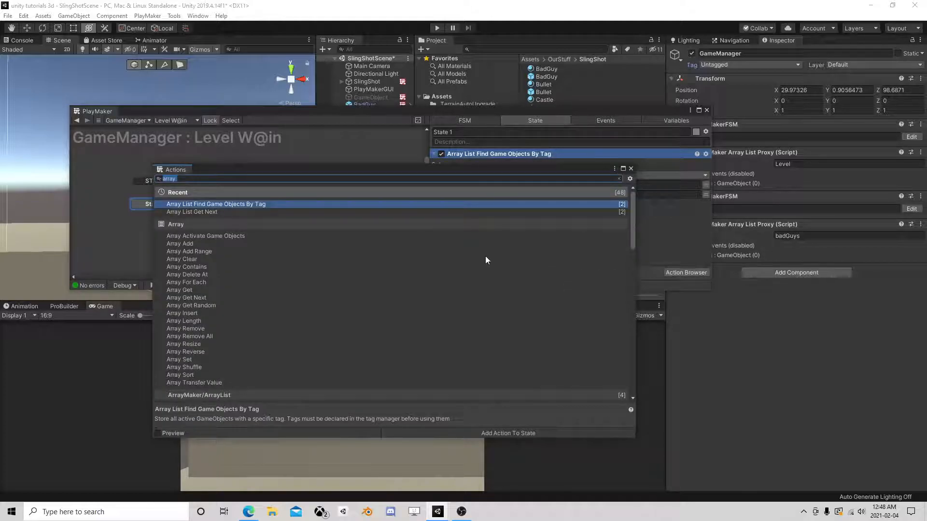
pyautogui.write('array list')
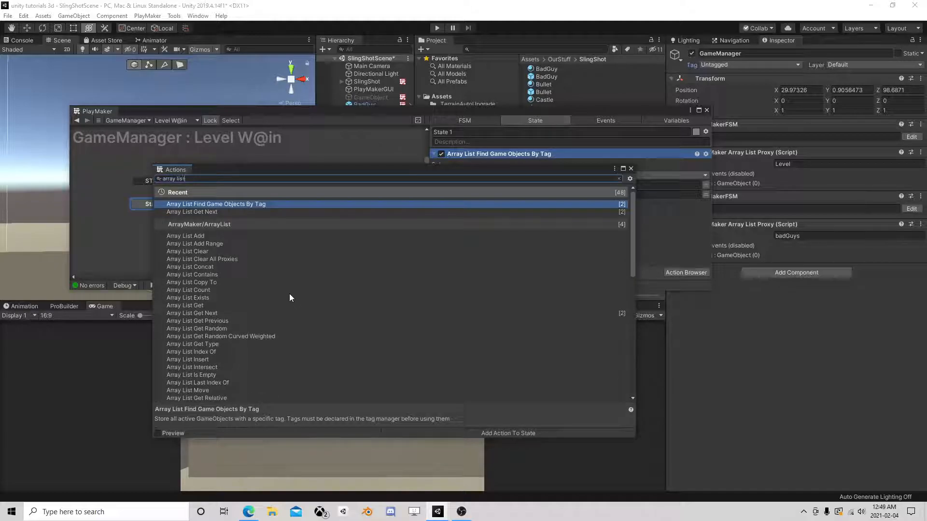
pyautogui.click(204, 290)
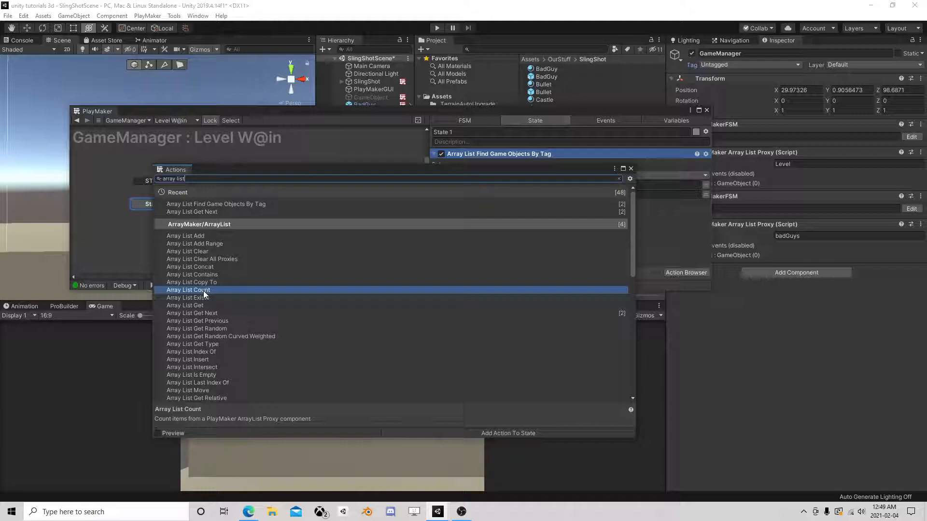
pyautogui.scroll(-10, 243, 300)
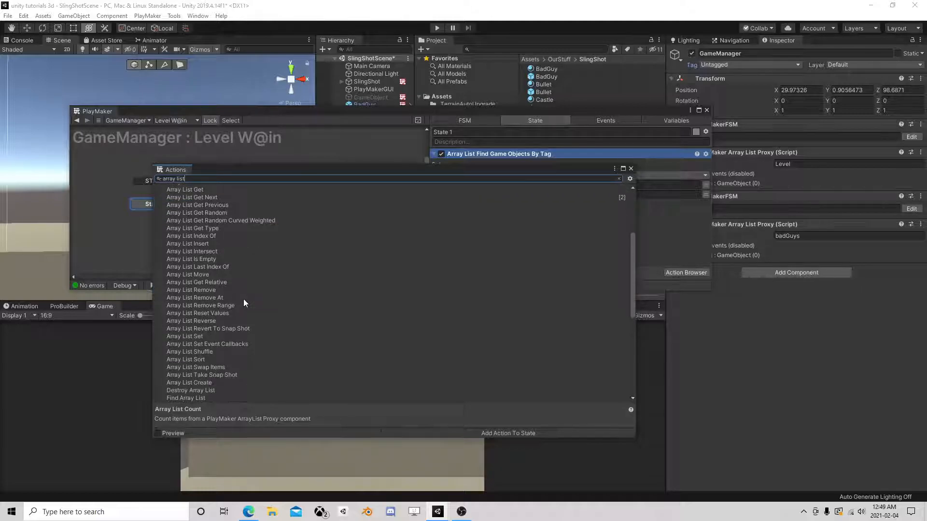
pyautogui.scroll(10, 230, 295)
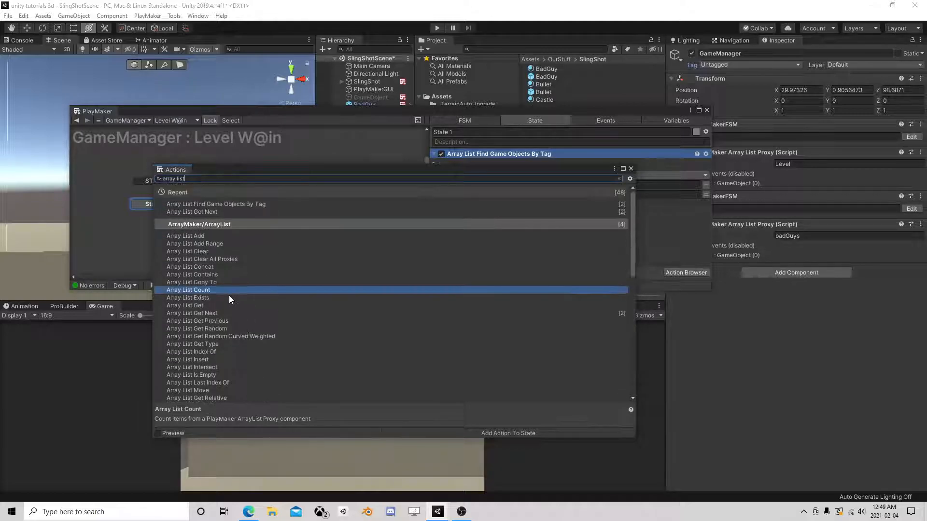
pyautogui.doubleClick(225, 293)
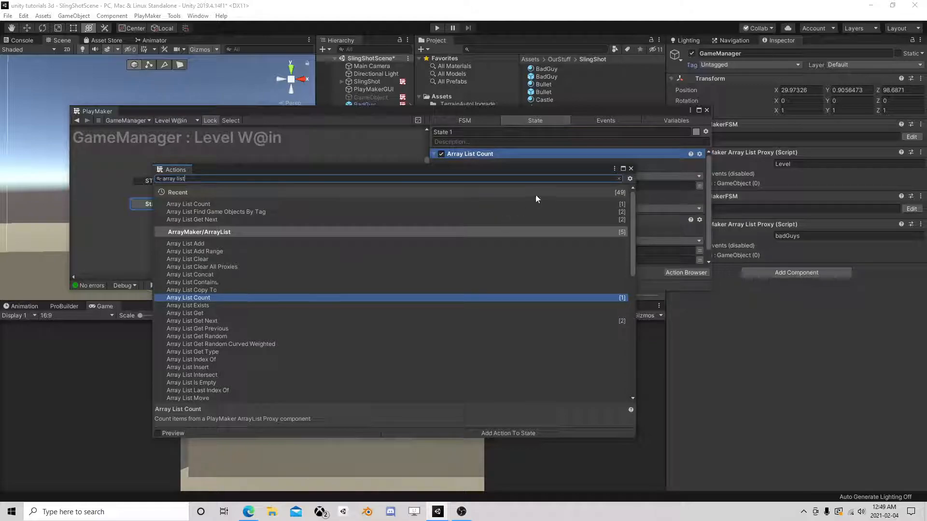
pyautogui.click(630, 169)
# - Point Array List Count at badGuys, storing Count in new variable CurrentBadGuys; search 'int comp'
pyautogui.click(559, 188)
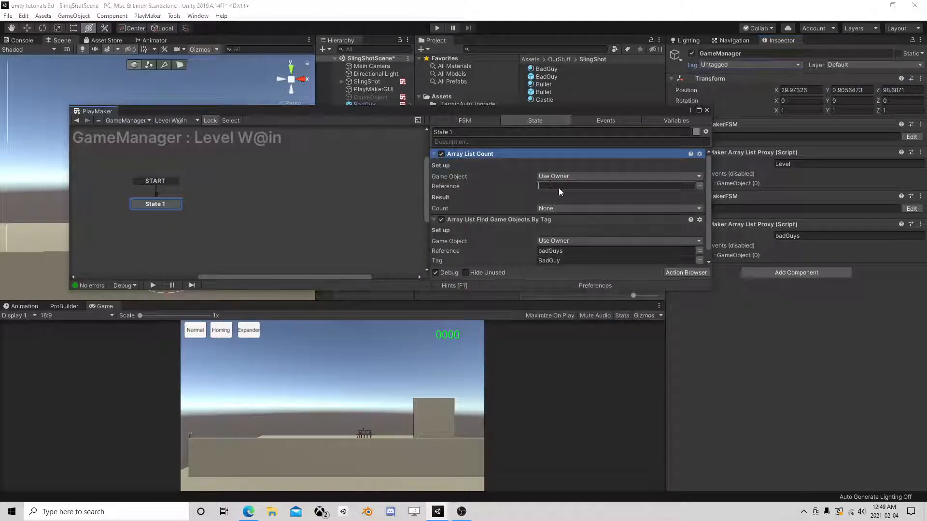
pyautogui.write('badGuys')
pyautogui.click(560, 209)
pyautogui.click(598, 232)
pyautogui.write('CurrentBadGuys')
pyautogui.press('Return')
pyautogui.moveTo(526, 232); pyautogui.dragTo(526, 169)
pyautogui.scroll(-1, 549, 198)
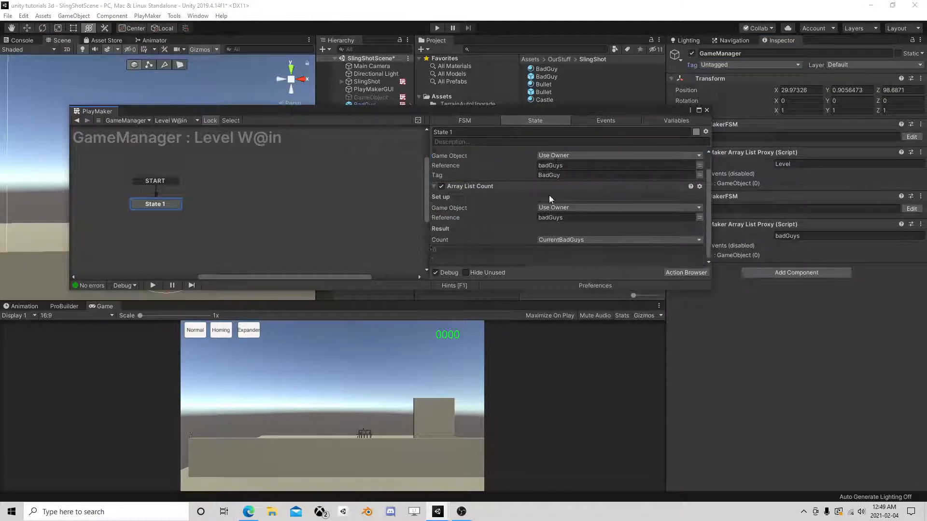
pyautogui.click(686, 271)
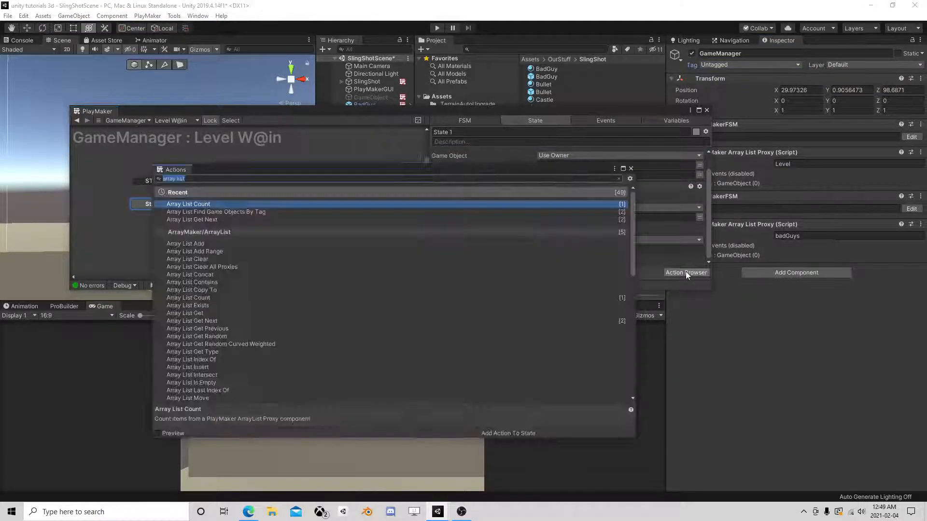
pyautogui.write('int comp')
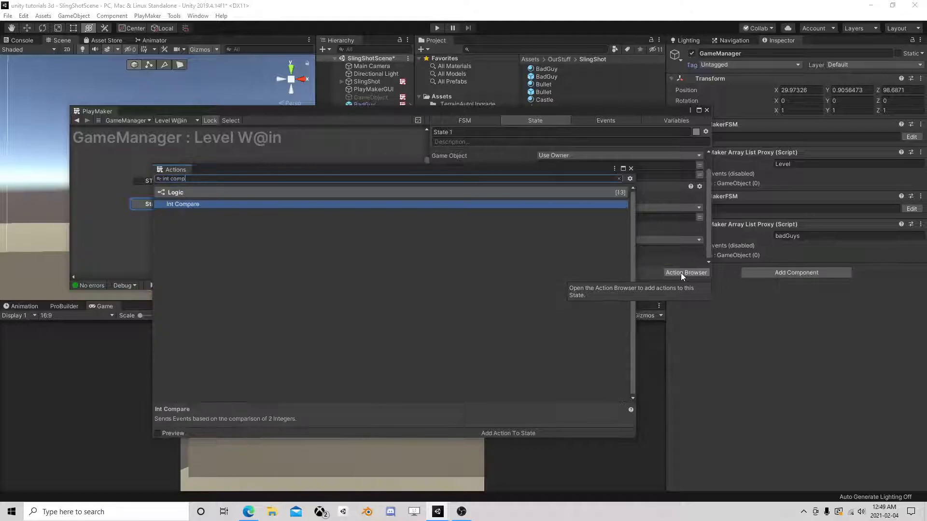
# - Add Int Compare to State 1 and move it to the bottom of the actions
pyautogui.doubleClick(268, 204)
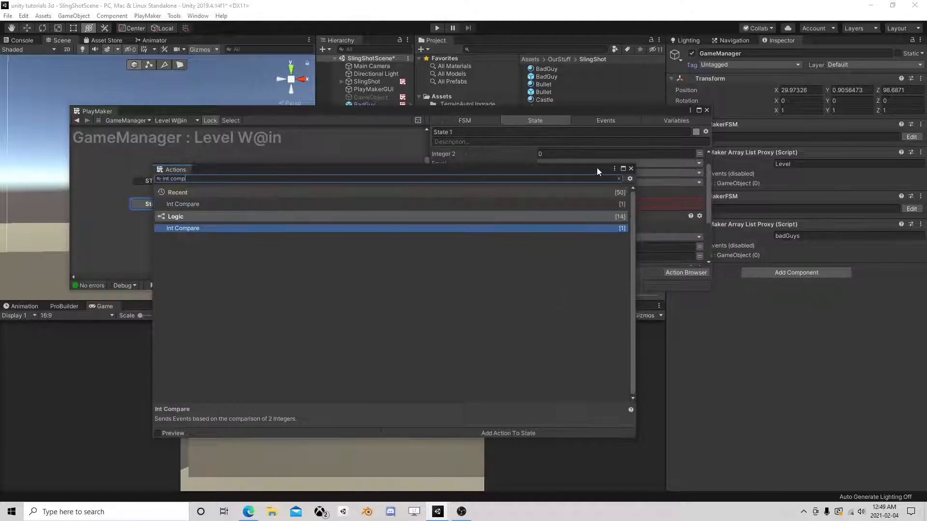
pyautogui.click(631, 169)
pyautogui.scroll(1, 531, 218)
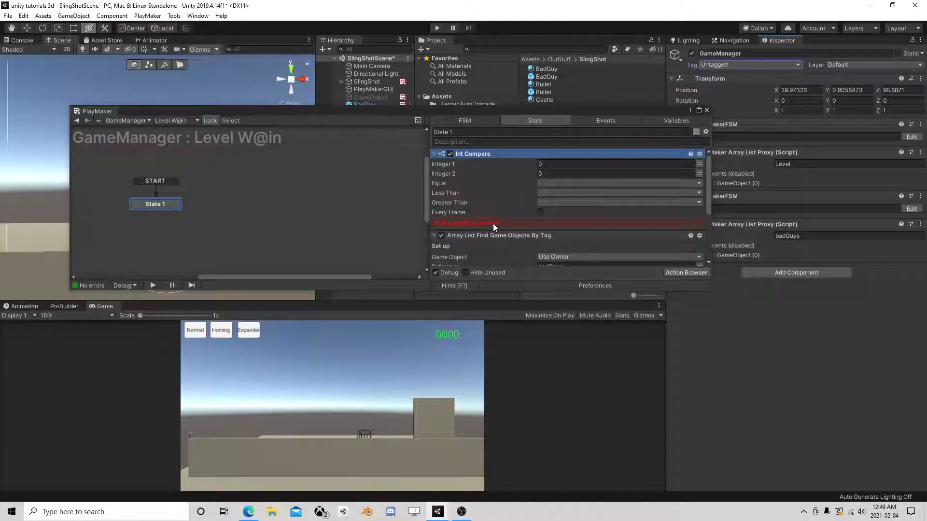
pyautogui.rightClick(486, 155)
pyautogui.click(521, 285)
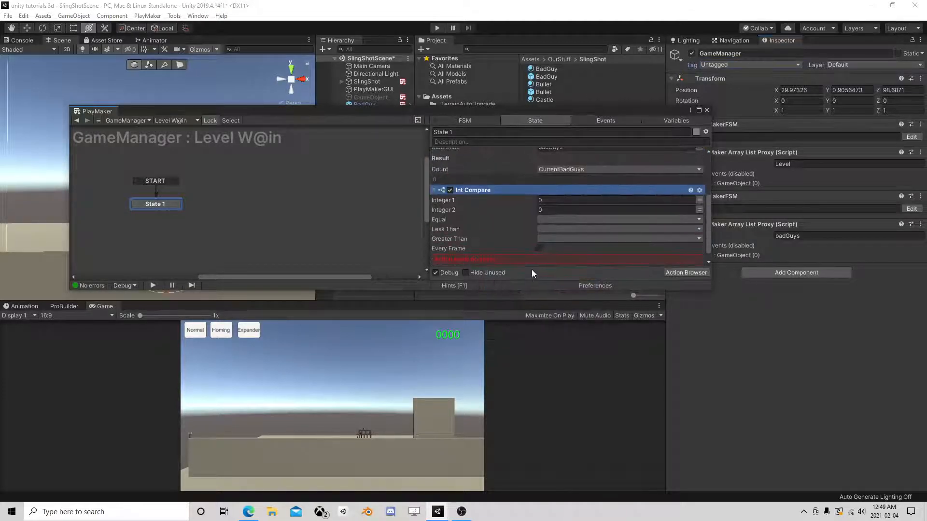
# - Compare CurrentBadGuys with 0, sending a new 'you win' event when Equal
pyautogui.click(699, 200)
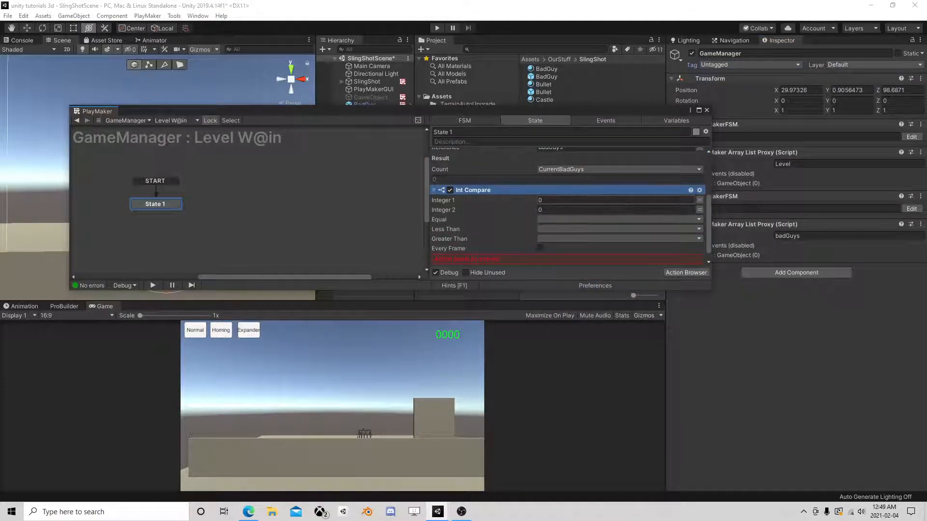
pyautogui.click(677, 202)
pyautogui.click(600, 221)
pyautogui.click(597, 221)
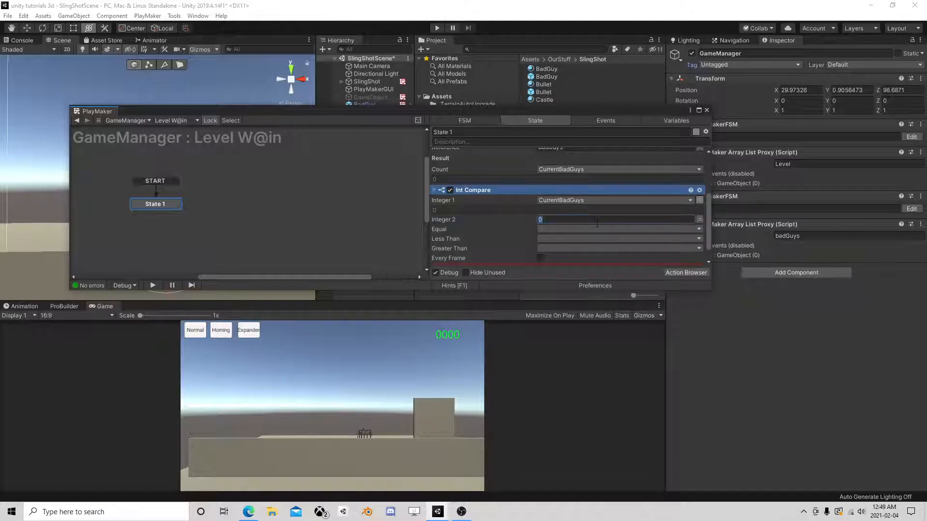
pyautogui.click(556, 229)
pyautogui.click(564, 286)
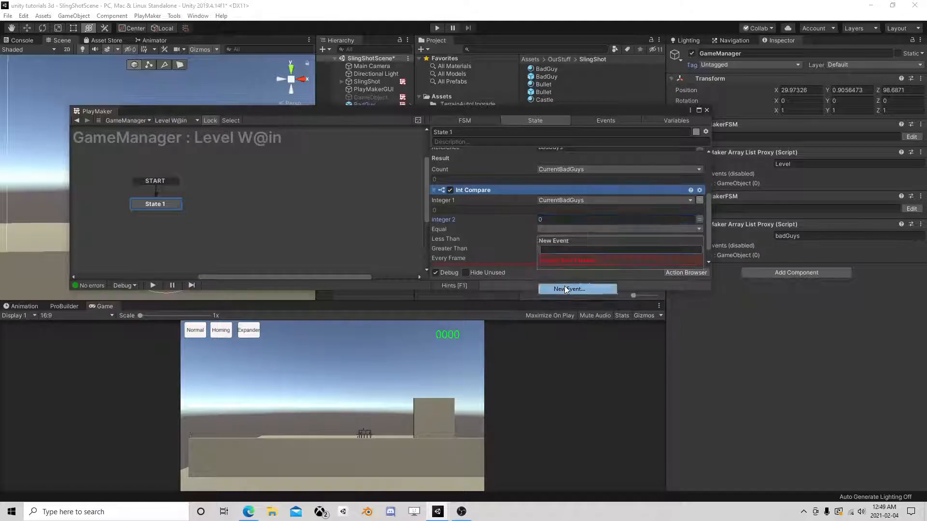
pyautogui.write('you win')
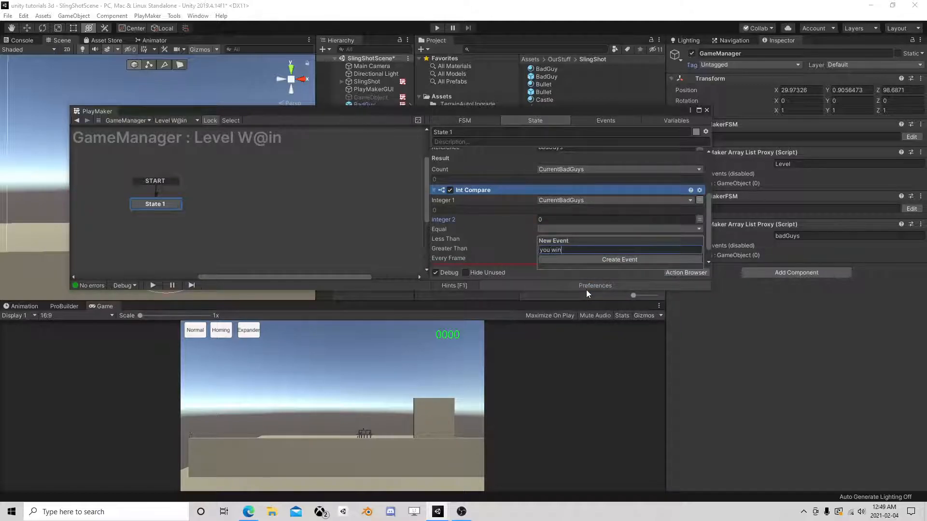
pyautogui.press('Return')
# - Give State 1 a 'you win' transition leading to a new State 2
pyautogui.rightClick(158, 204)
pyautogui.moveTo(193, 210)
pyautogui.click(292, 212)
pyautogui.rightClick(237, 213)
pyautogui.click(237, 214)
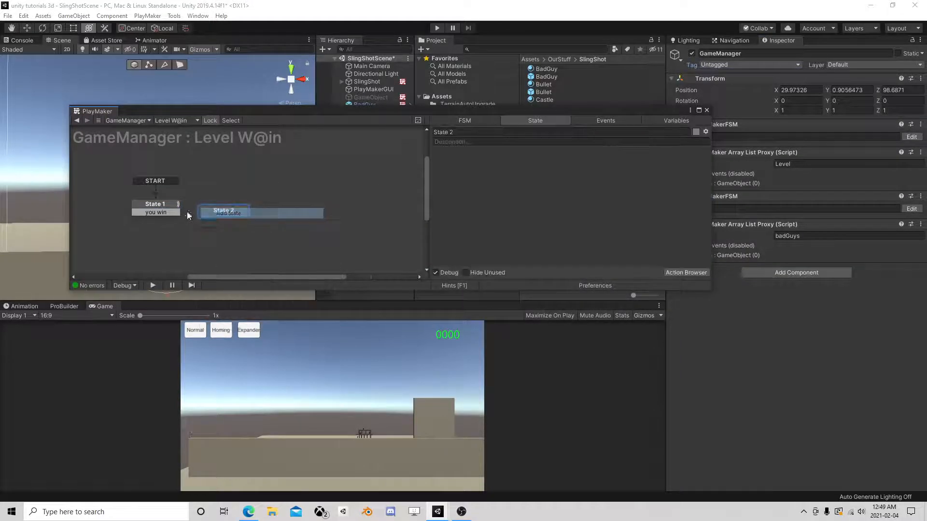
# - Set the Int Compare's Greater Than to a new event 'not yt'
pyautogui.click(176, 209)
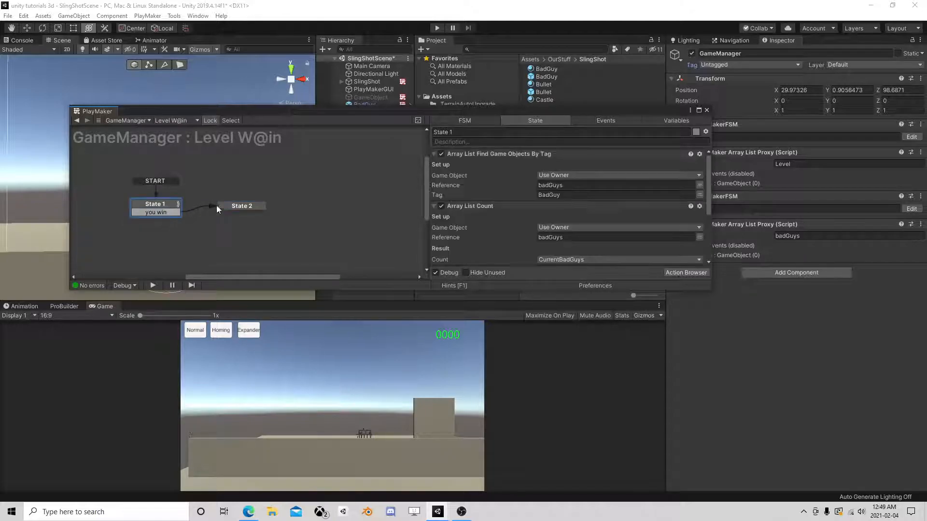
pyautogui.scroll(-3, 518, 235)
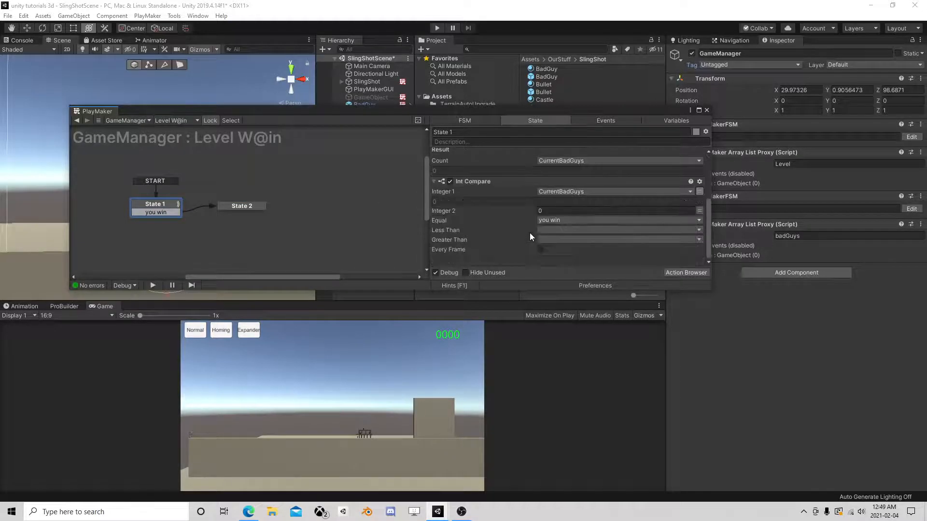
pyautogui.click(556, 239)
pyautogui.click(569, 310)
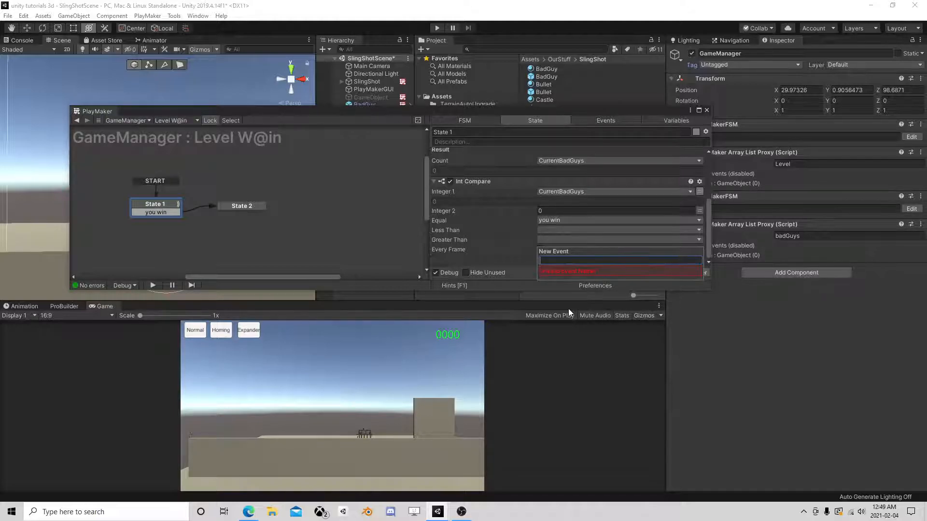
pyautogui.write('not yt')
pyautogui.press('Return')
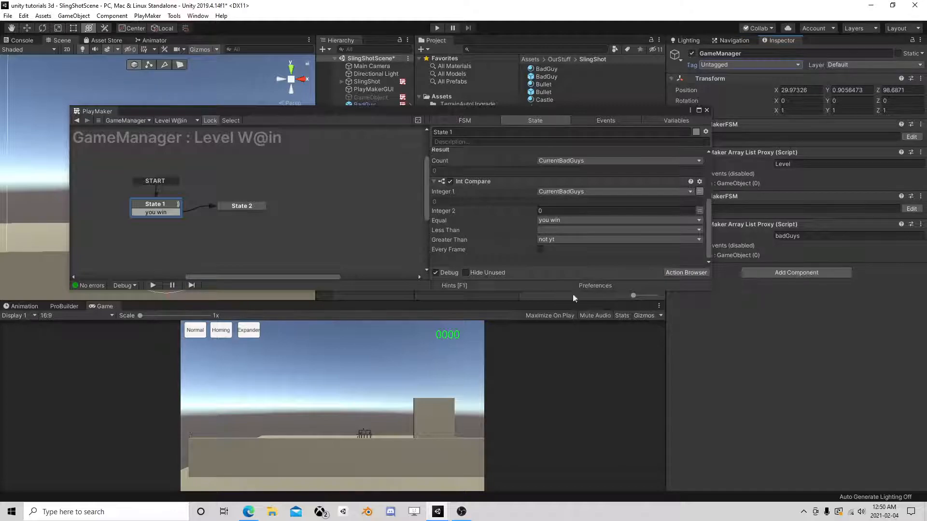
# - Add a 'not yt' transition to State 1 and a new State 3 placed left of it
pyautogui.rightClick(167, 205)
pyautogui.moveTo(201, 209)
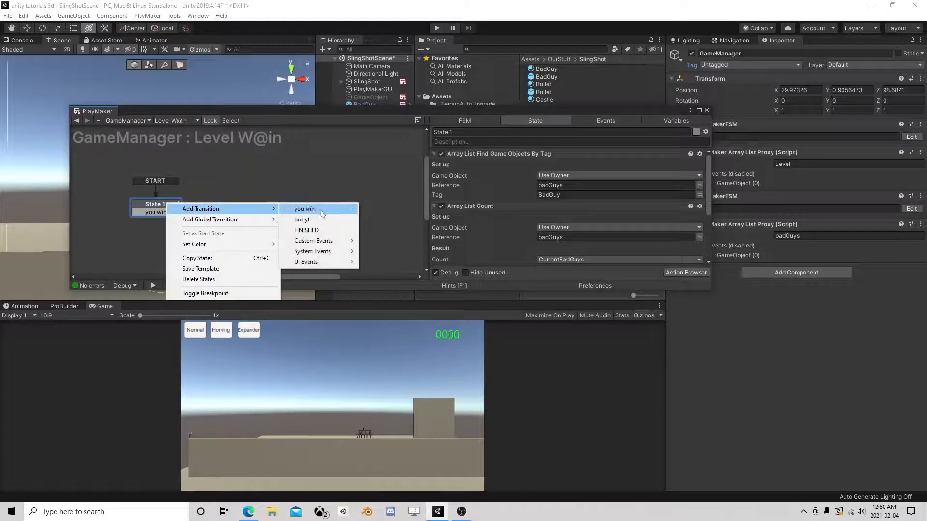
pyautogui.click(317, 220)
pyautogui.rightClick(115, 257)
pyautogui.click(166, 264)
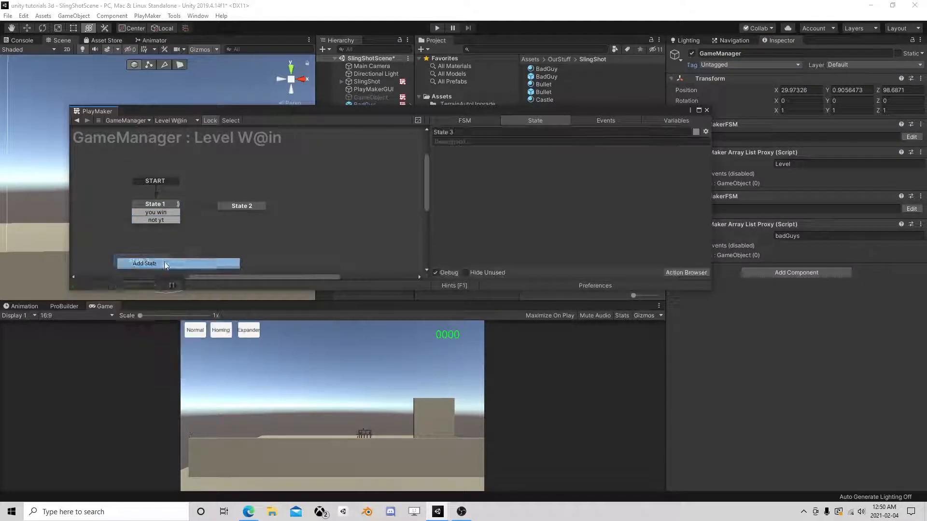
pyautogui.moveTo(154, 256); pyautogui.dragTo(100, 201)
# - Give State 3 a FINISHED transition back to State 1
pyautogui.click(245, 200)
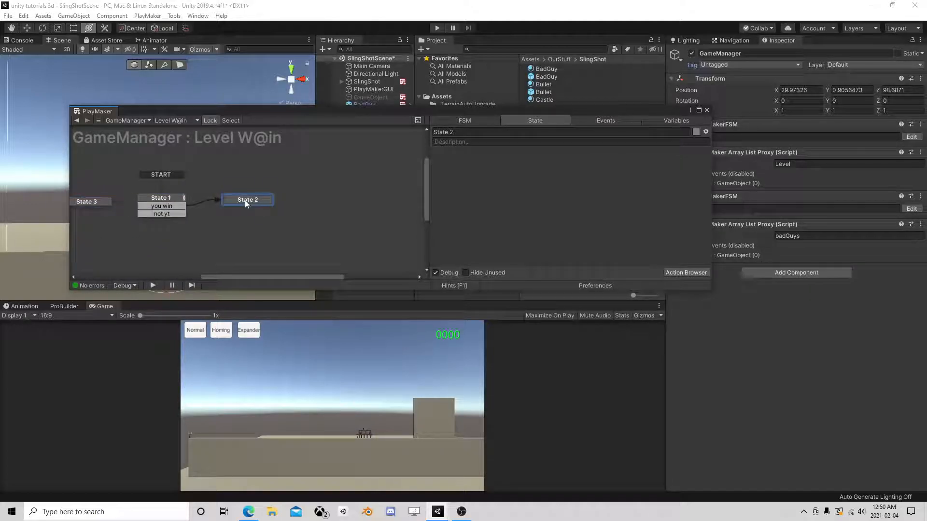
pyautogui.click(161, 202)
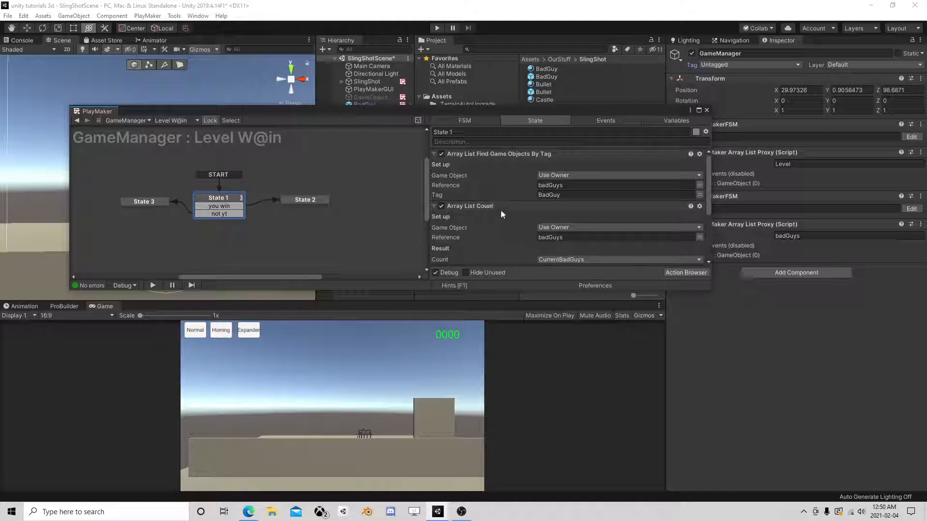
pyautogui.rightClick(140, 198)
pyautogui.moveTo(250, 209)
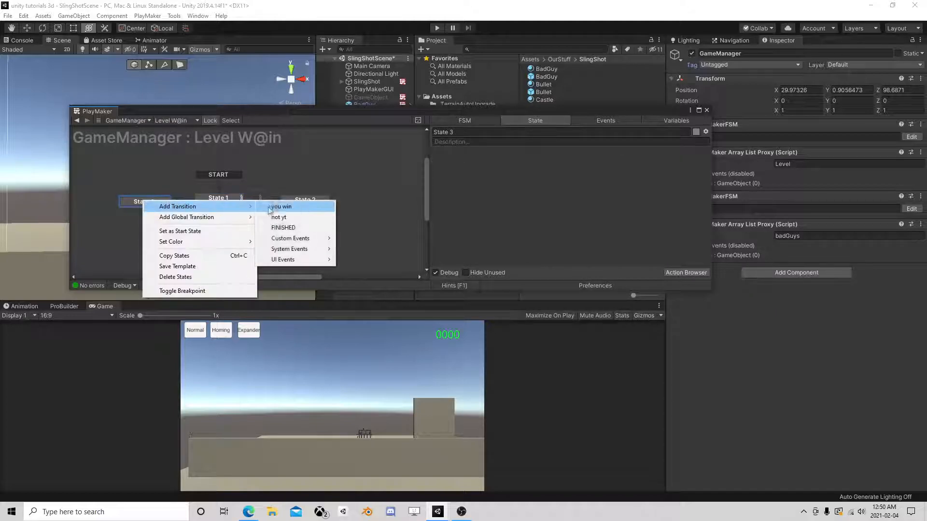
pyautogui.click(283, 227)
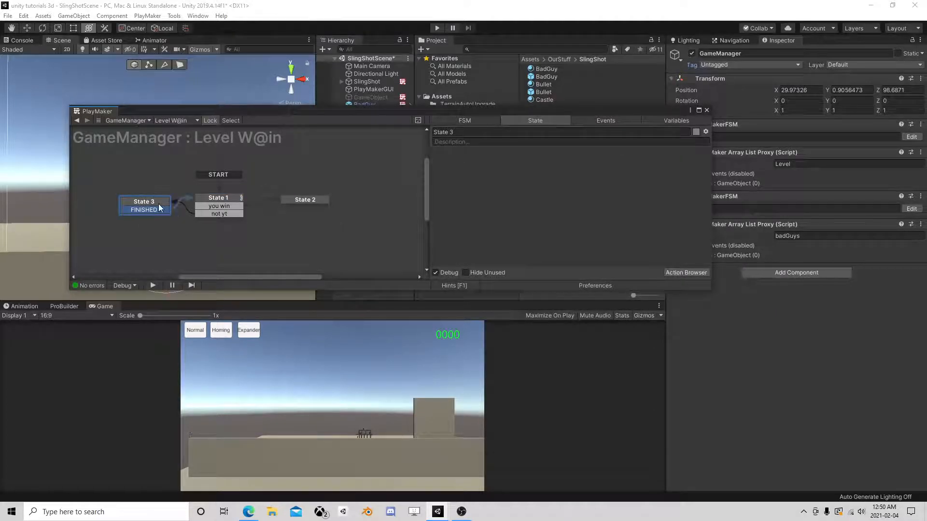
# - Add a Wait action to State 3 with Time 0.5 and FINISHED as finish event
pyautogui.click(675, 273)
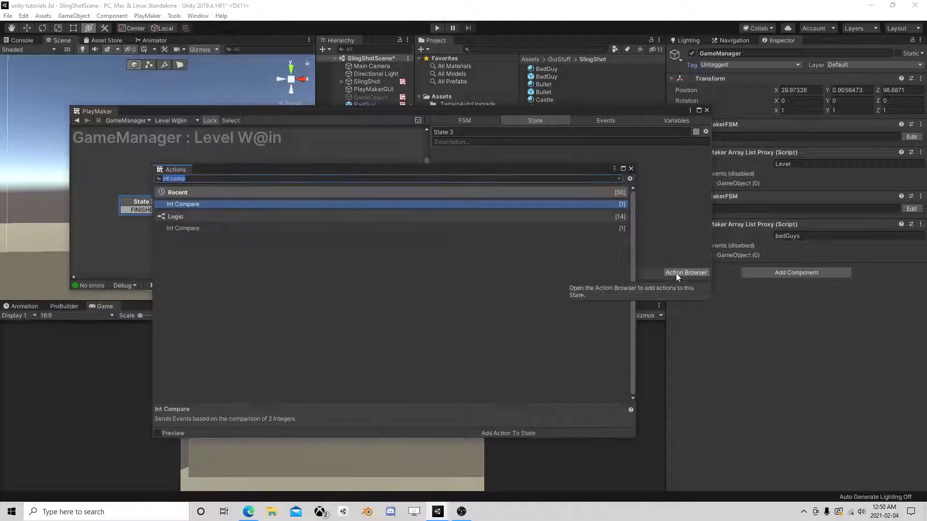
pyautogui.write('wait')
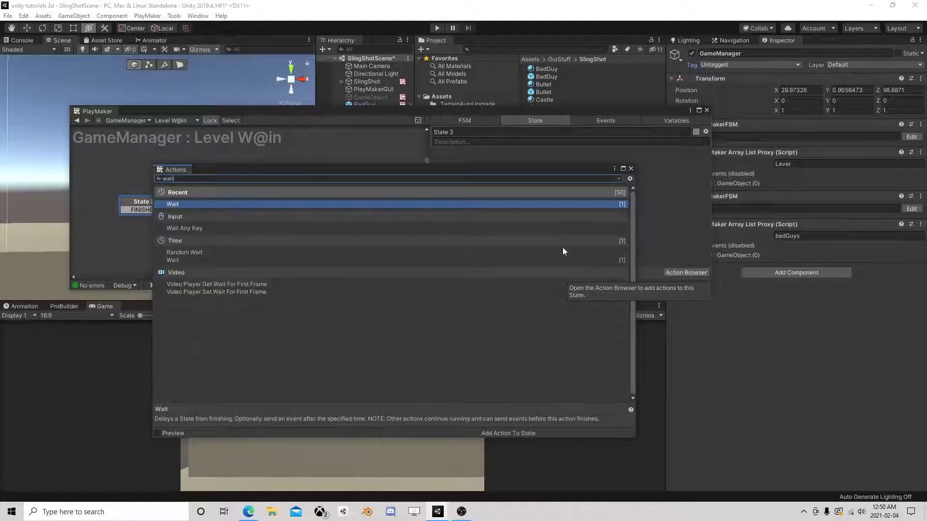
pyautogui.doubleClick(203, 204)
pyautogui.click(630, 169)
pyautogui.click(598, 163)
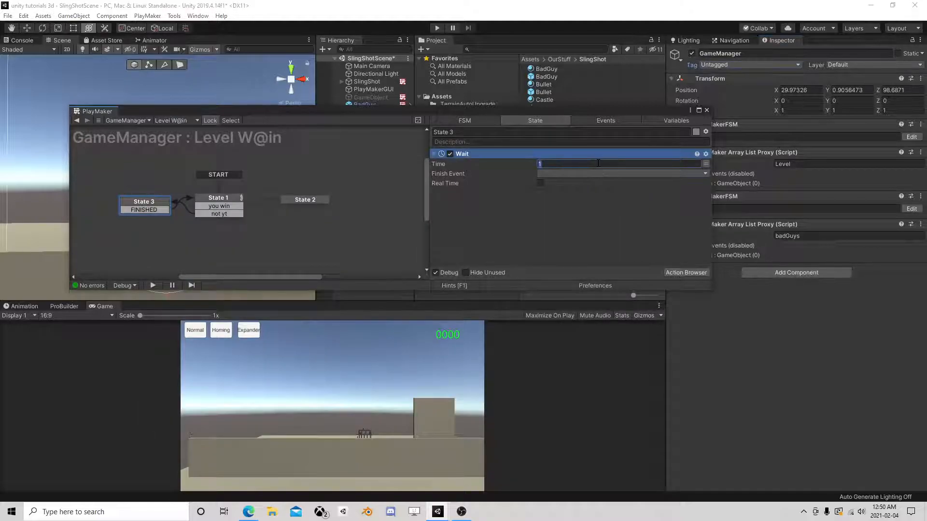
pyautogui.write('0.5')
pyautogui.click(579, 173)
pyautogui.click(577, 216)
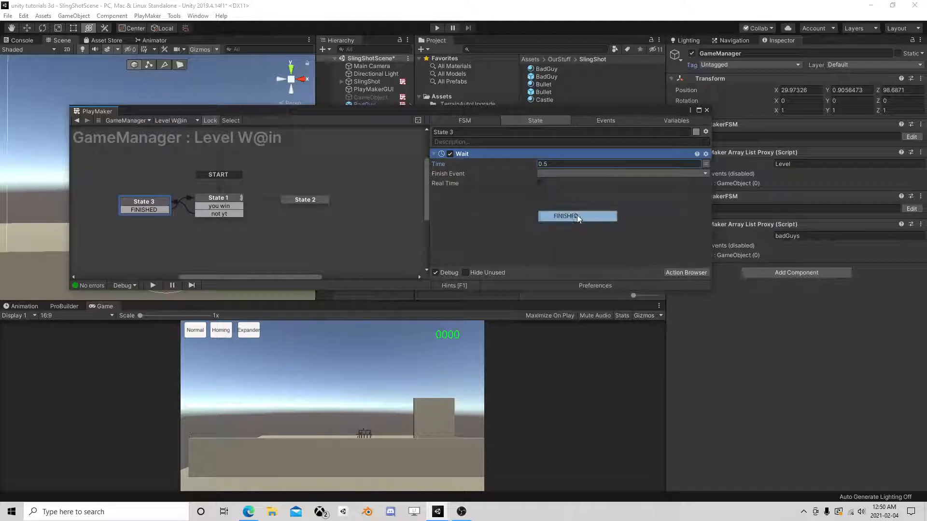
# - Close the PlayMaker editor and start Play mode
pyautogui.click(309, 198)
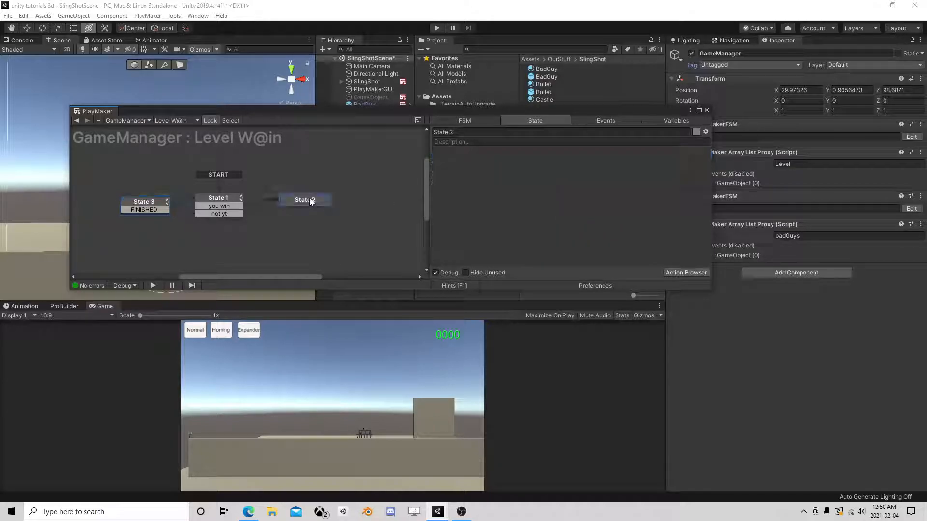
pyautogui.click(707, 110)
pyautogui.click(437, 28)
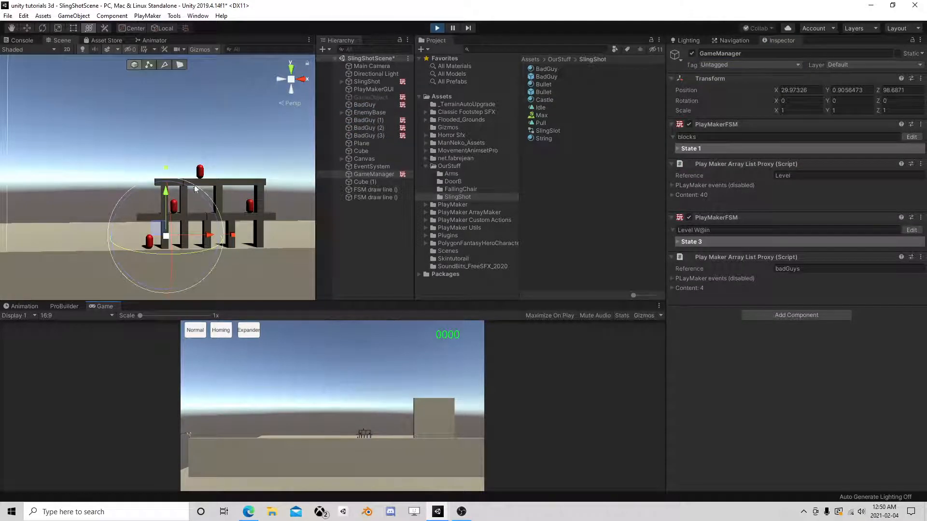
# - In Play mode, select the Puller under SlingShot and drag it further left along X
pyautogui.scroll(-3, 196, 188)
pyautogui.moveTo(84, 178); pyautogui.dragTo(289, 155, button='middle')
pyautogui.scroll(-6, 200, 189)
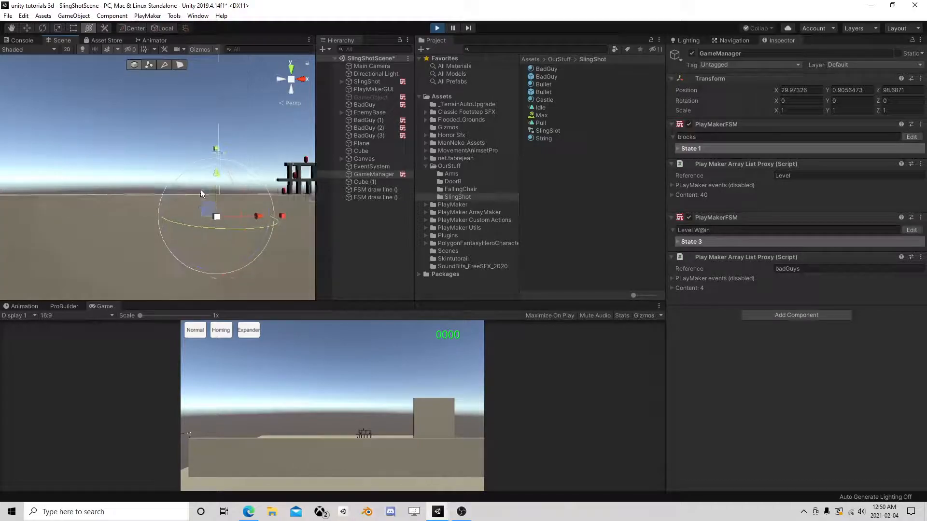
pyautogui.click(376, 175)
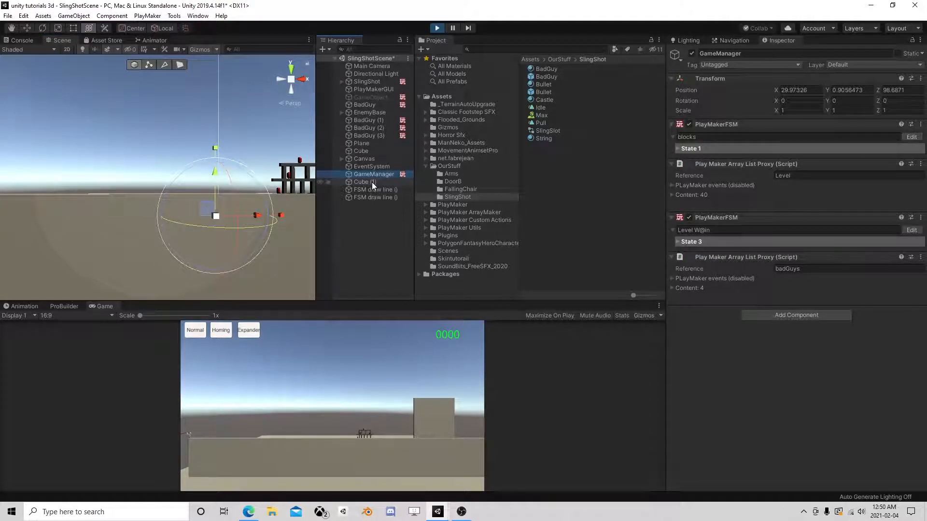
pyautogui.click(341, 82)
pyautogui.doubleClick(401, 152)
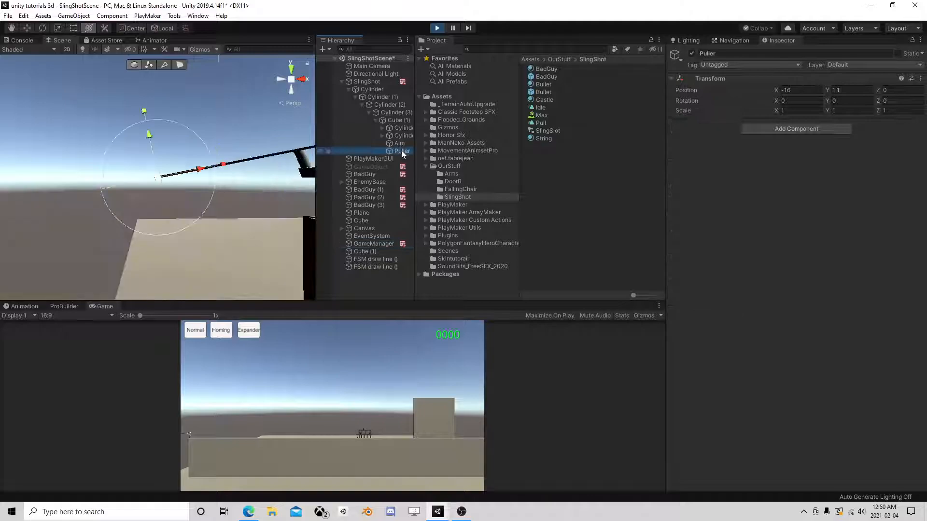
pyautogui.scroll(-2, 213, 187)
pyautogui.moveTo(202, 171); pyautogui.dragTo(191, 173)
pyautogui.scroll(-4, 268, 149)
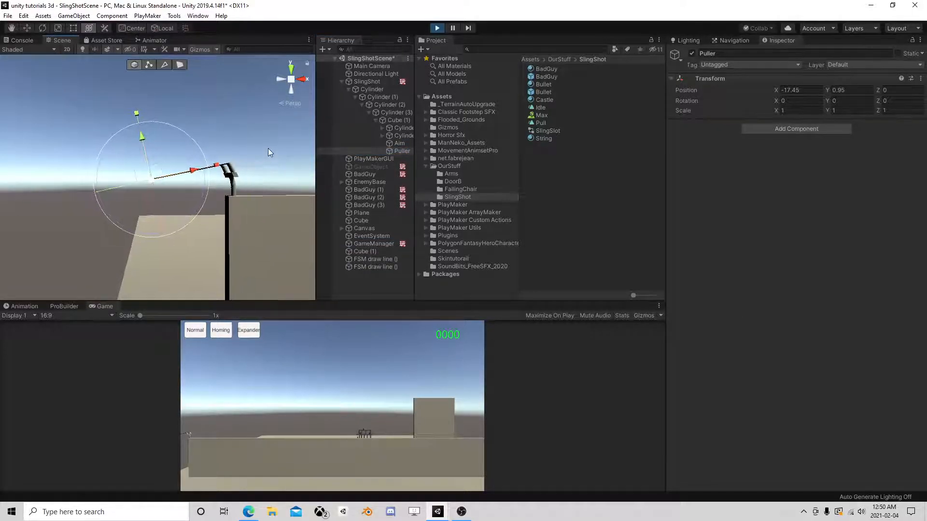
pyautogui.scroll(-5, 268, 148)
# - Activate the disabled GameObject to launch a bullet at the enemy castle
pyautogui.moveTo(274, 204); pyautogui.dragTo(77, 236, button='middle')
pyautogui.moveTo(239, 216); pyautogui.dragTo(99, 208, button='middle')
pyautogui.moveTo(230, 198); pyautogui.dragTo(256, 193, button='middle')
pyautogui.scroll(7, 164, 193)
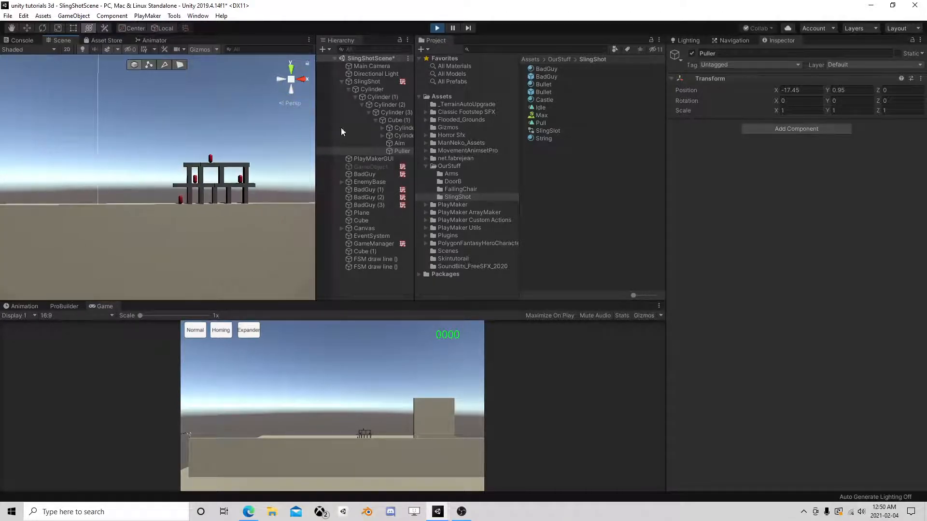
pyautogui.click(341, 81)
pyautogui.click(369, 96)
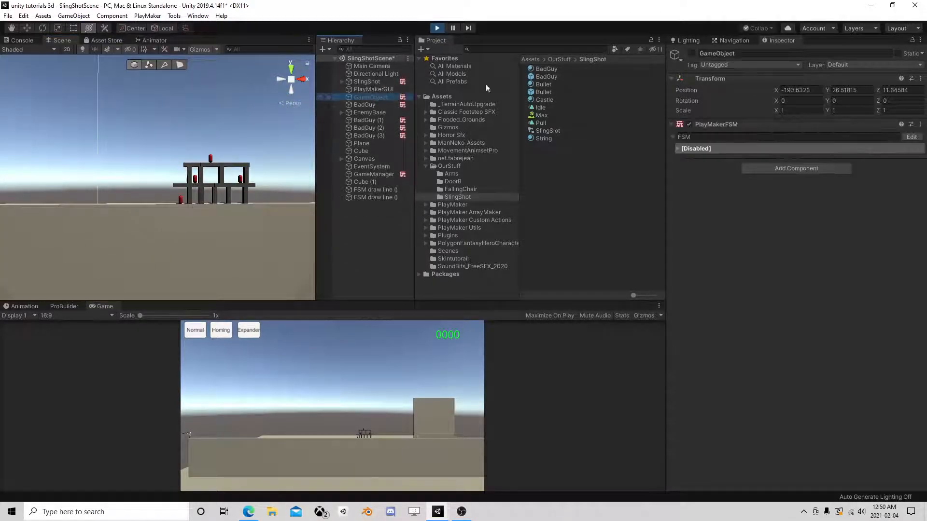
pyautogui.click(691, 53)
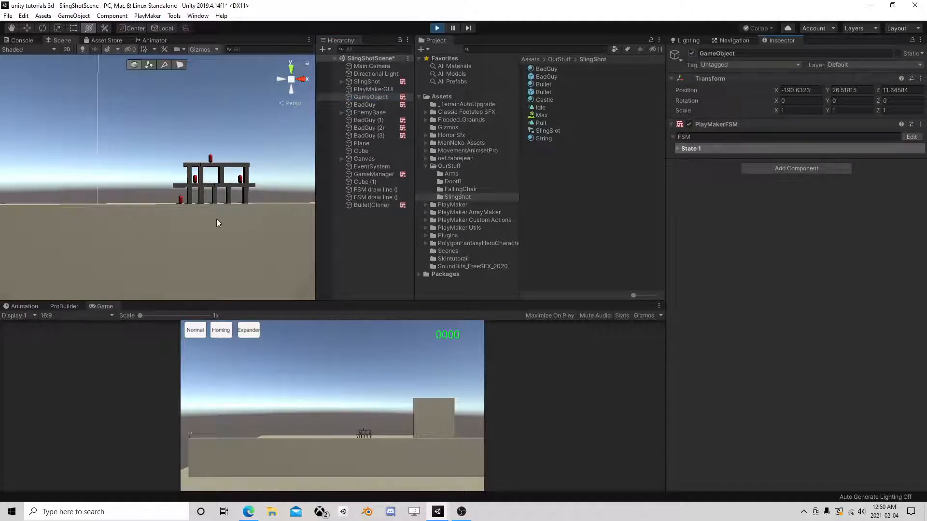
pyautogui.press('f')
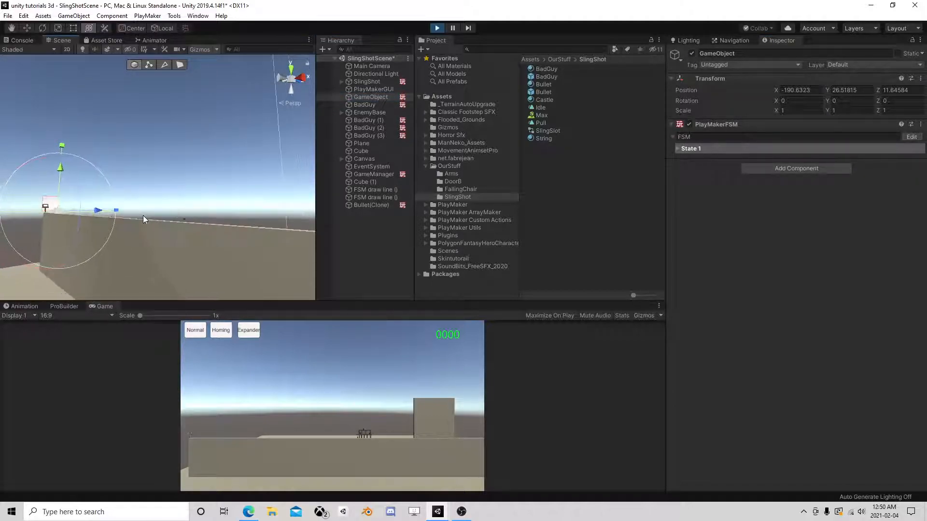
pyautogui.moveTo(143, 216); pyautogui.dragTo(250, 229, button='right')
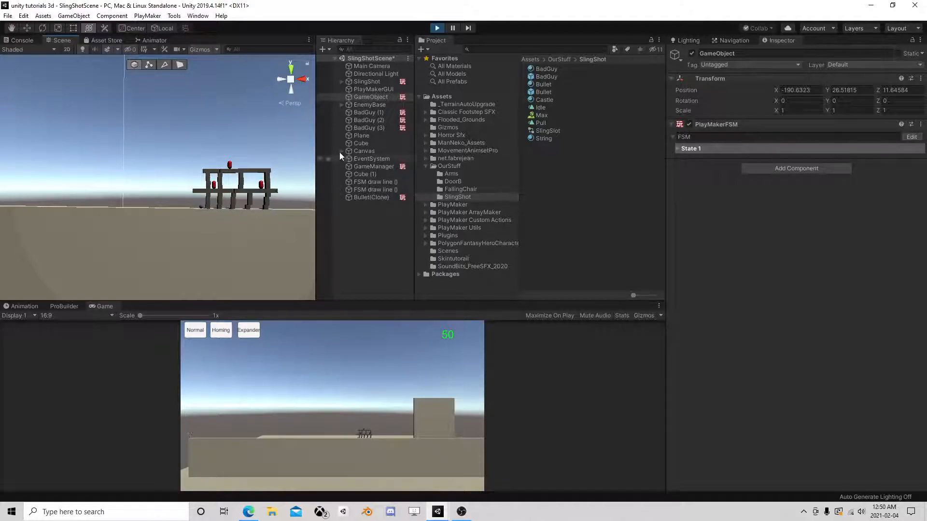
# - Select GameManager and edit its Level W@in PlayMaker FSM
pyautogui.click(372, 104)
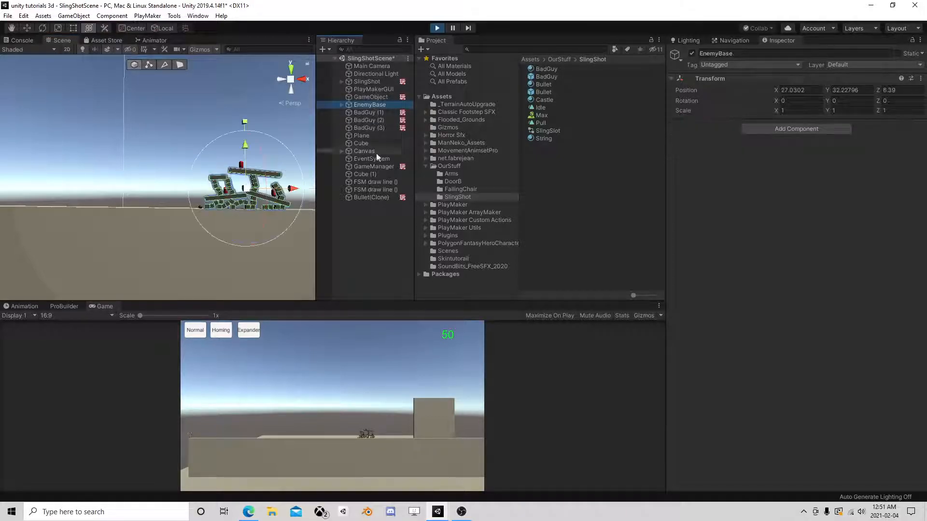
pyautogui.click(375, 166)
pyautogui.click(910, 231)
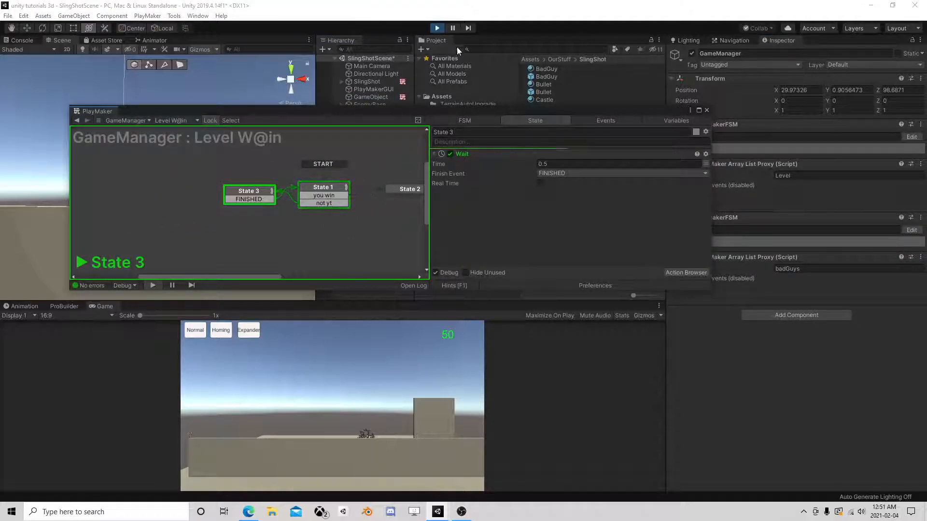
# - Pause the game and inspect State 1's actions in the Level W@in FSM
pyautogui.click(452, 28)
pyautogui.click(323, 188)
pyautogui.scroll(-4, 556, 215)
pyautogui.moveTo(480, 116); pyautogui.dragTo(482, 330)
pyautogui.moveTo(264, 180); pyautogui.dragTo(163, 166, button='middle')
pyautogui.scroll(4, 163, 166)
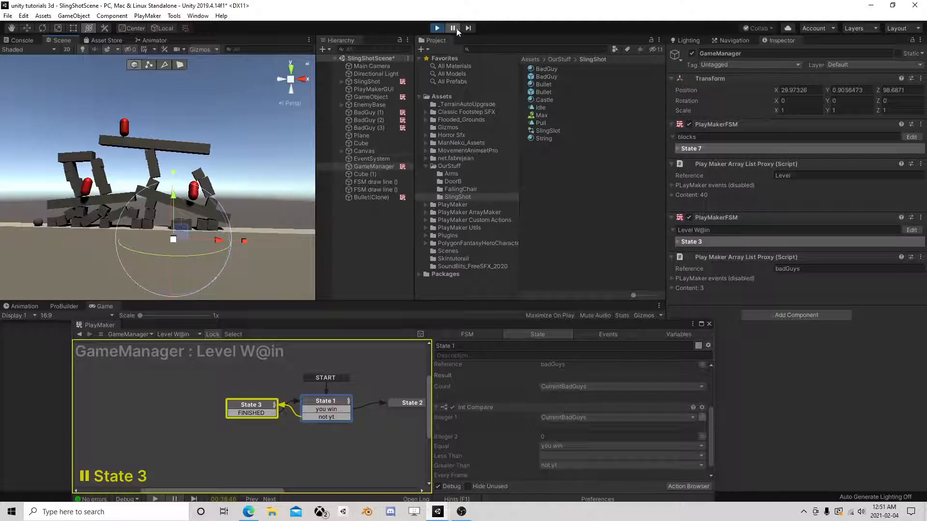
# - Resume, select BadGuy (2), then pause again to check State 1's count comparison
pyautogui.click(452, 27)
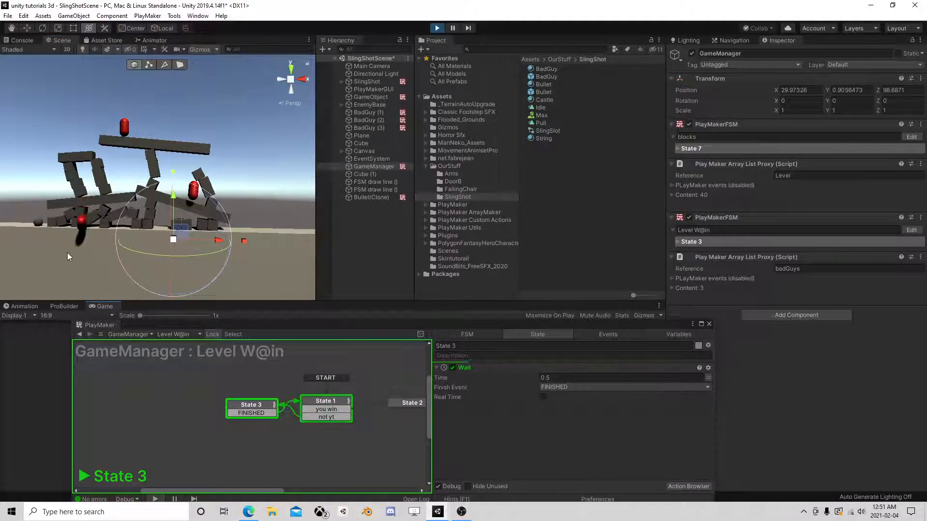
pyautogui.click(125, 128)
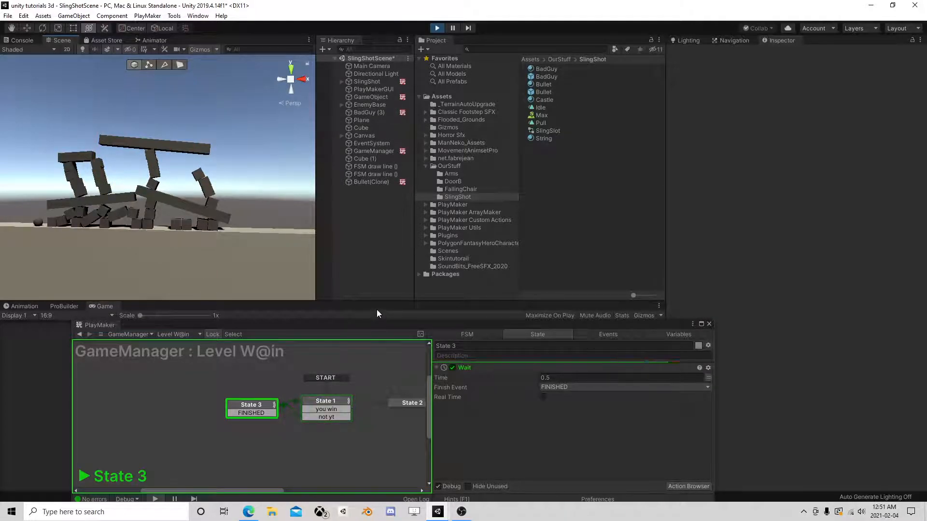
pyautogui.moveTo(340, 324); pyautogui.dragTo(341, 194)
pyautogui.hotkey('ctrl', 'shift', 'p')
pyautogui.click(330, 277)
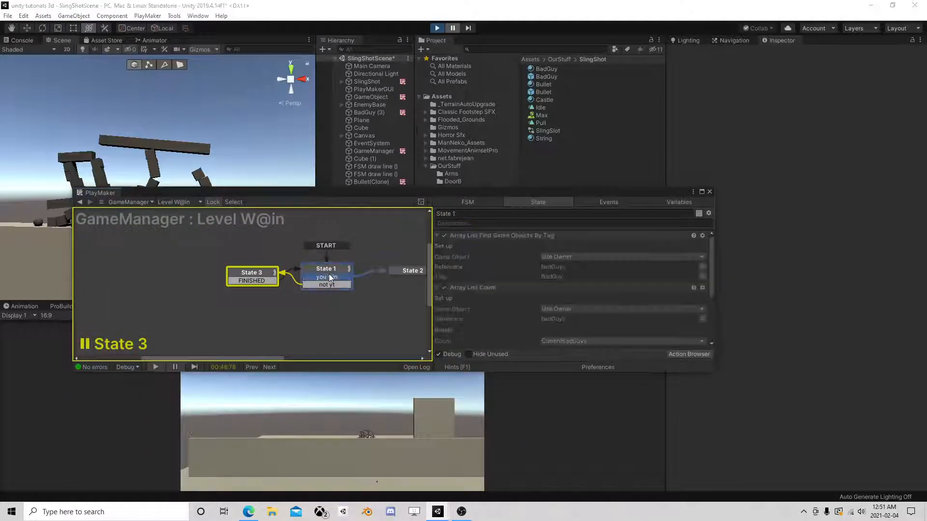
pyautogui.scroll(-3, 517, 271)
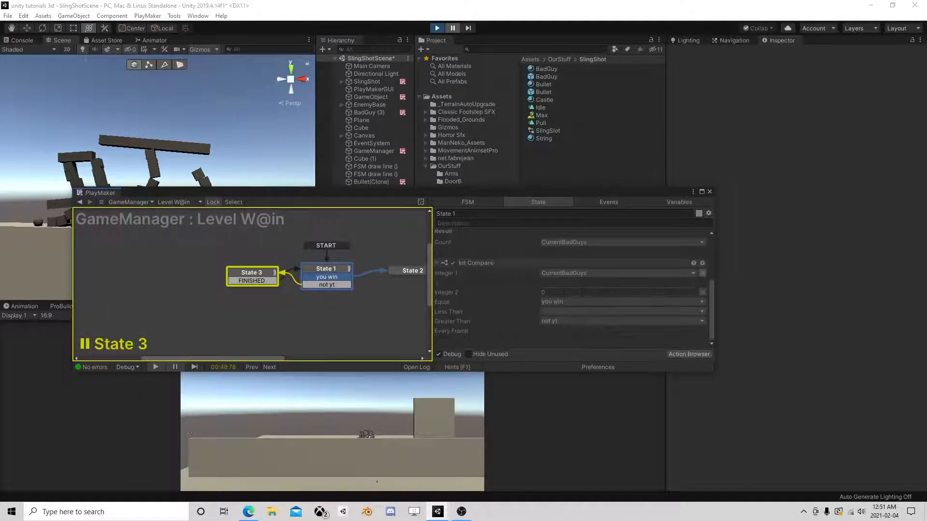
# - Resume play, select the last red capsule on the ground, and close the PlayMaker editor
pyautogui.click(453, 27)
pyautogui.moveTo(358, 195); pyautogui.dragTo(555, 250)
pyautogui.moveTo(145, 130); pyautogui.dragTo(171, 285, button='right')
pyautogui.moveTo(188, 213); pyautogui.dragTo(102, 234, button='right')
pyautogui.scroll(5, 126, 218)
pyautogui.moveTo(103, 233); pyautogui.dragTo(146, 158, button='middle')
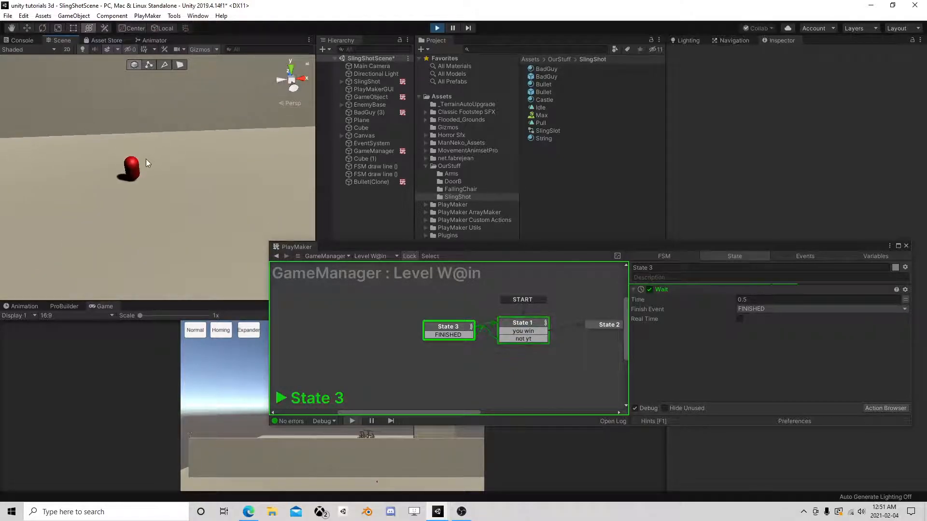
pyautogui.click(139, 167)
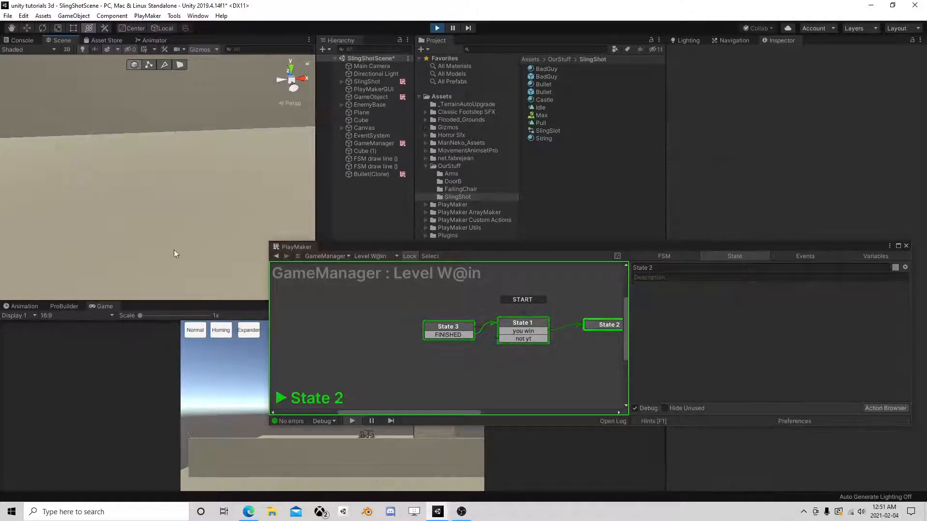
pyautogui.moveTo(506, 248); pyautogui.dragTo(209, 103)
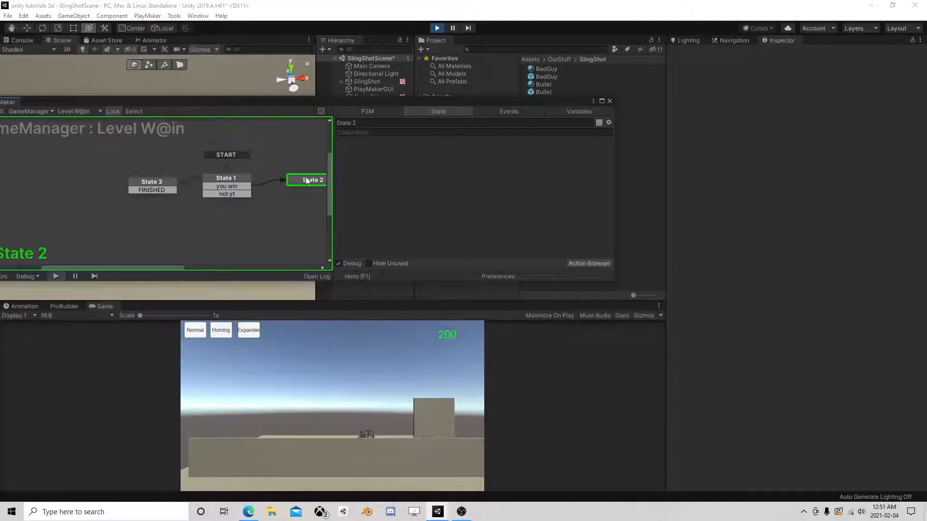
pyautogui.click(610, 100)
pyautogui.click(437, 27)
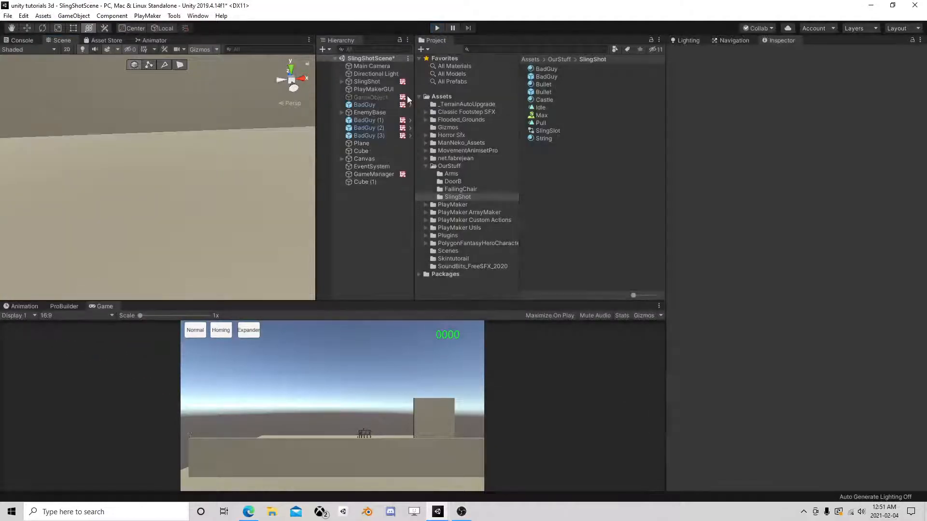
pyautogui.scroll(-8, 170, 135)
pyautogui.moveTo(121, 124); pyautogui.dragTo(199, 138, button='middle')
pyautogui.scroll(2, 199, 138)
pyautogui.keyDown('alt'); pyautogui.moveTo(201, 142); pyautogui.dragTo(163, 144); pyautogui.keyUp('alt')
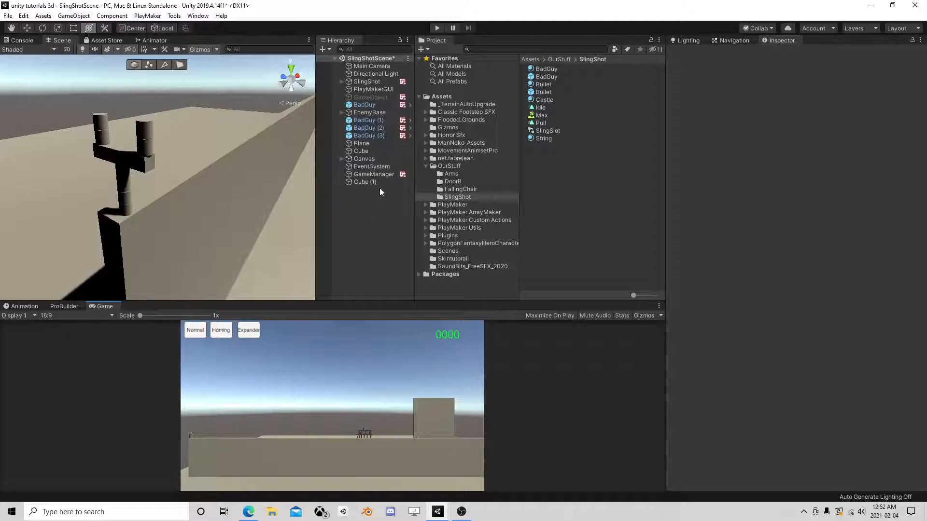
# - Open SlingShot's Shot FSM, review State 2 and the variables, and move State 3 and State 2 left
pyautogui.click(368, 81)
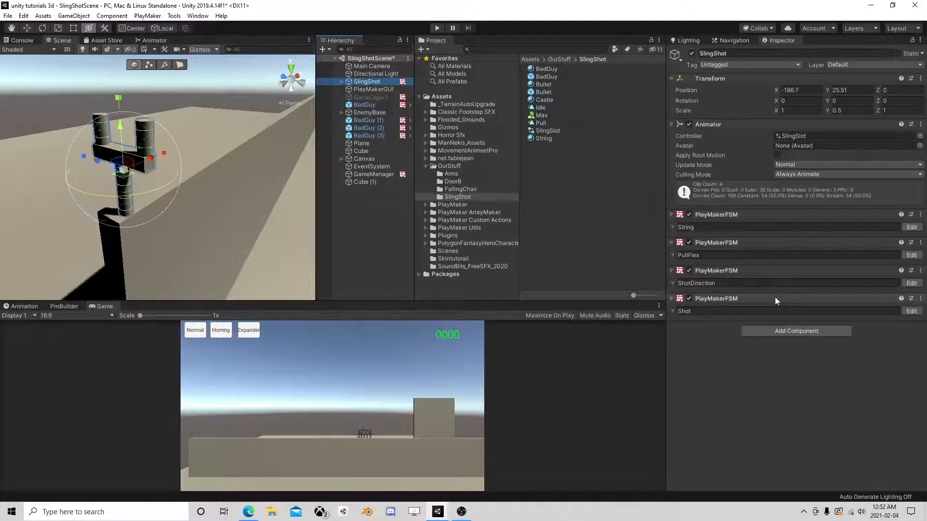
pyautogui.click(911, 311)
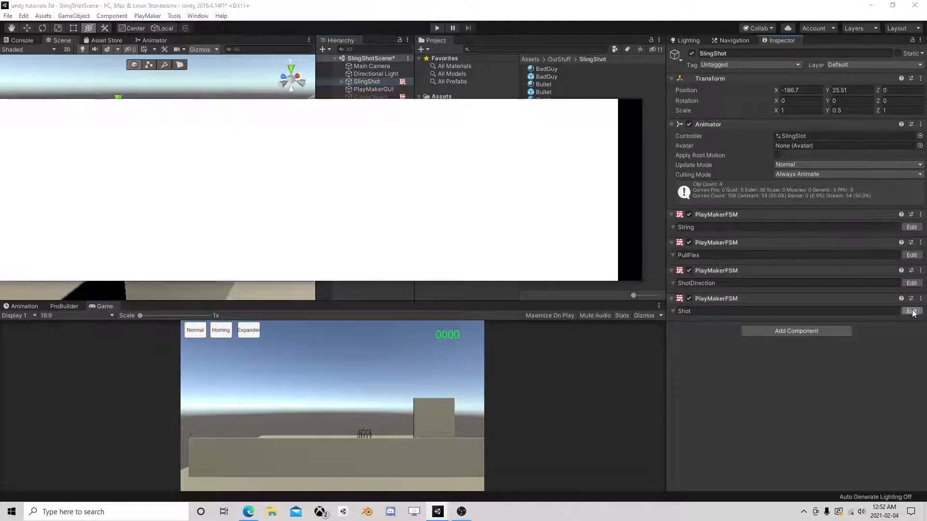
pyautogui.click(304, 210)
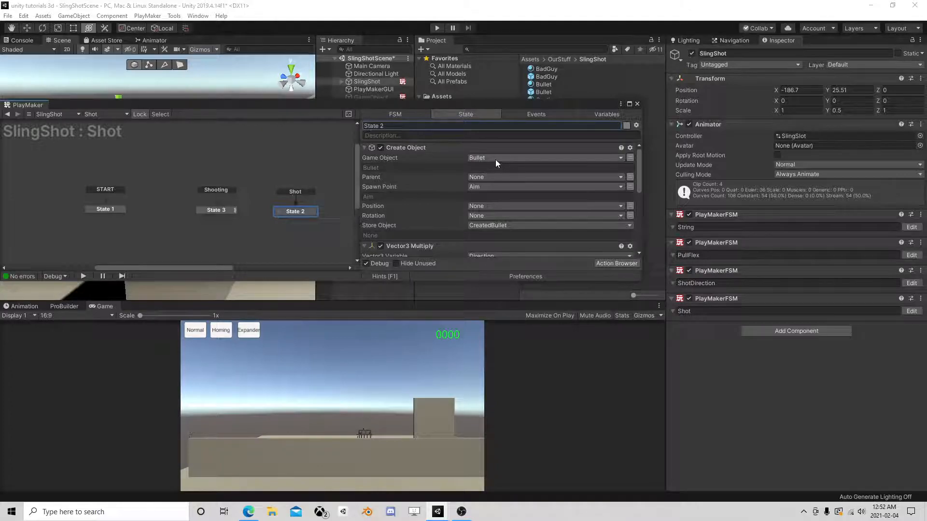
pyautogui.click(604, 116)
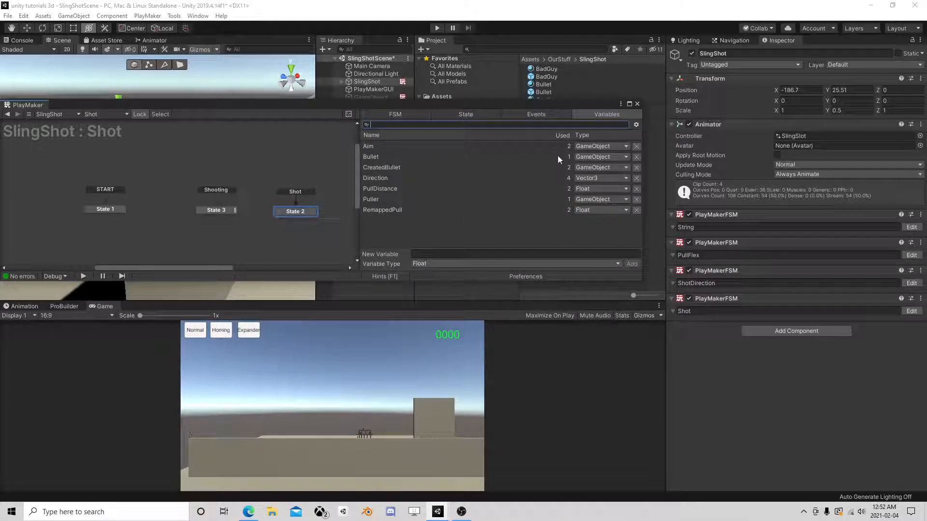
pyautogui.click(475, 115)
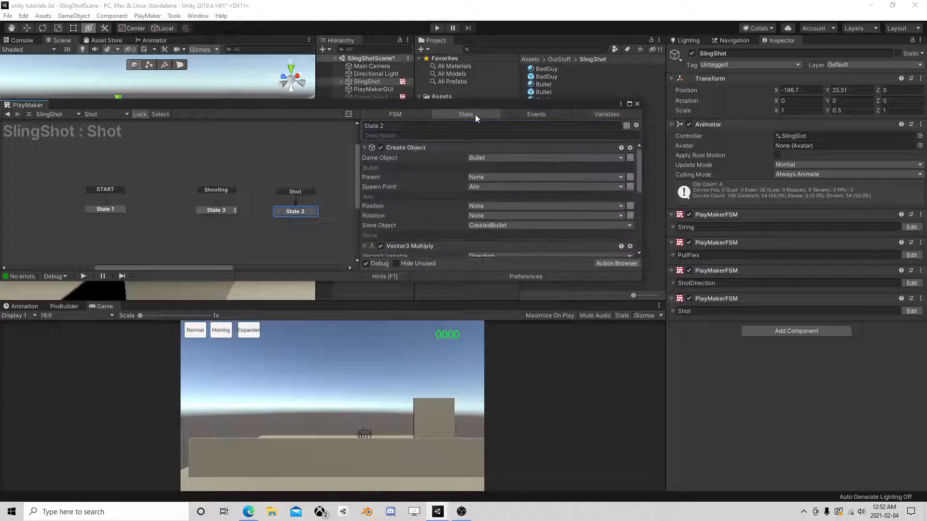
pyautogui.moveTo(216, 207); pyautogui.dragTo(195, 210)
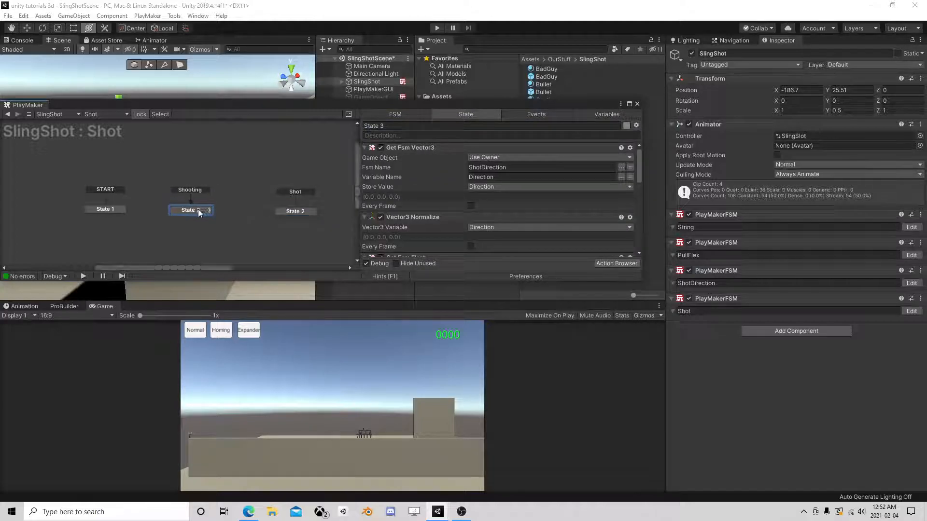
pyautogui.moveTo(292, 213); pyautogui.dragTo(246, 212)
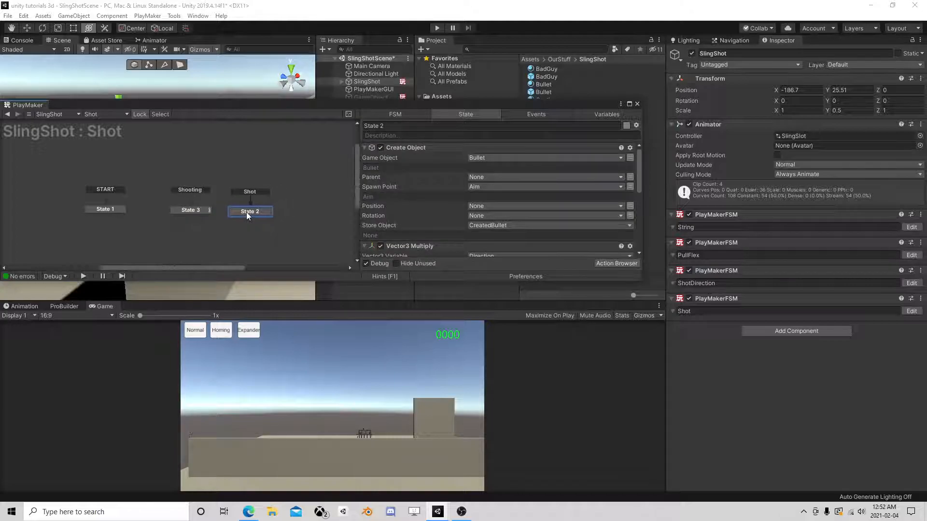
# - Add a PlayMakerFSM component to SlingShot and name its FSM 'Ammo Type'
pyautogui.click(767, 335)
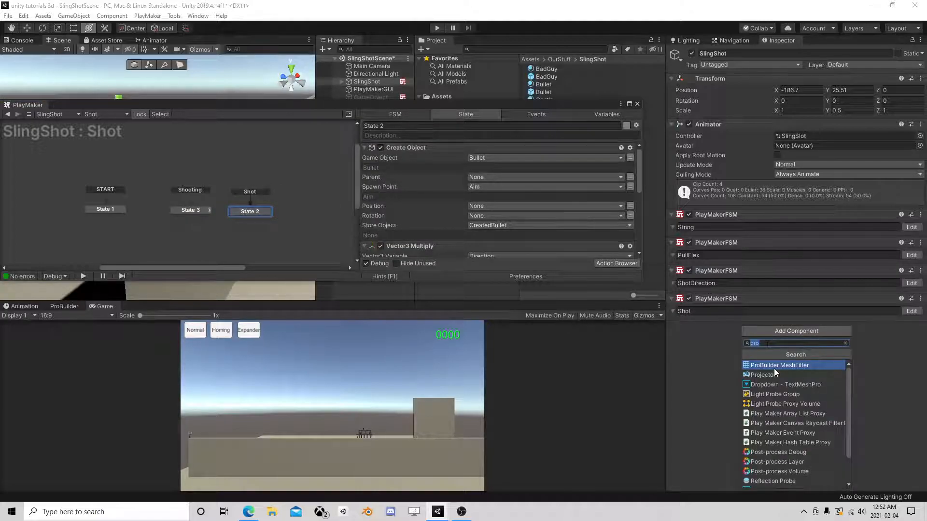
pyautogui.write('fsm')
pyautogui.click(771, 365)
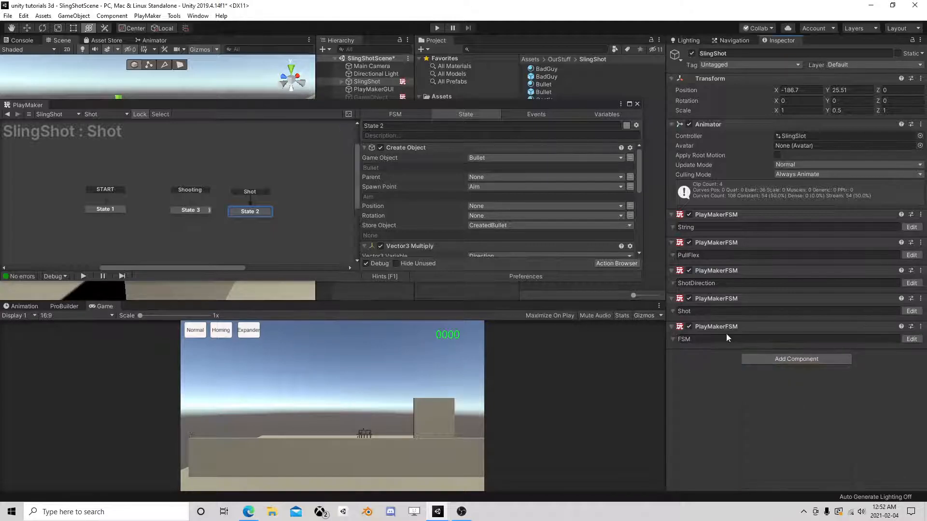
pyautogui.click(710, 339)
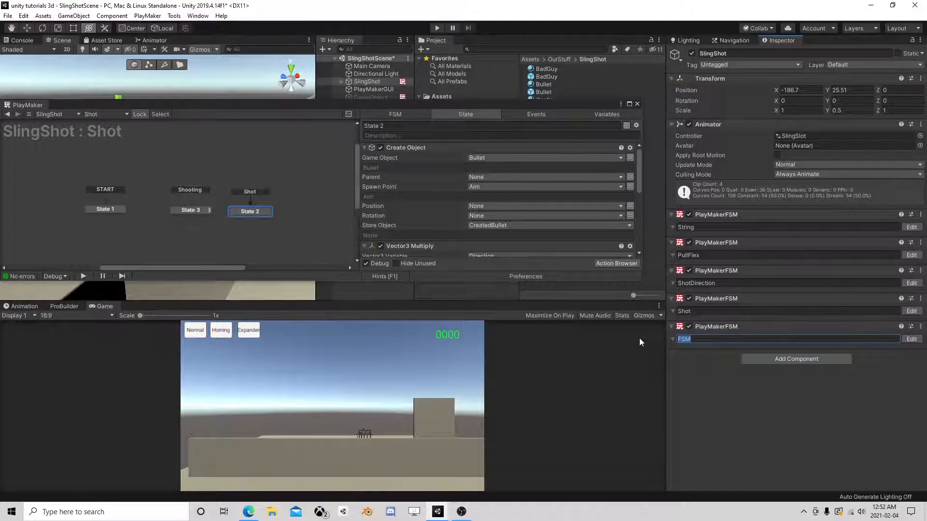
pyautogui.write('Ammo Type')
# - Open the Ammo Type FSM and add State 2, State 3 and State 4 to its graph
pyautogui.click(638, 103)
pyautogui.click(911, 339)
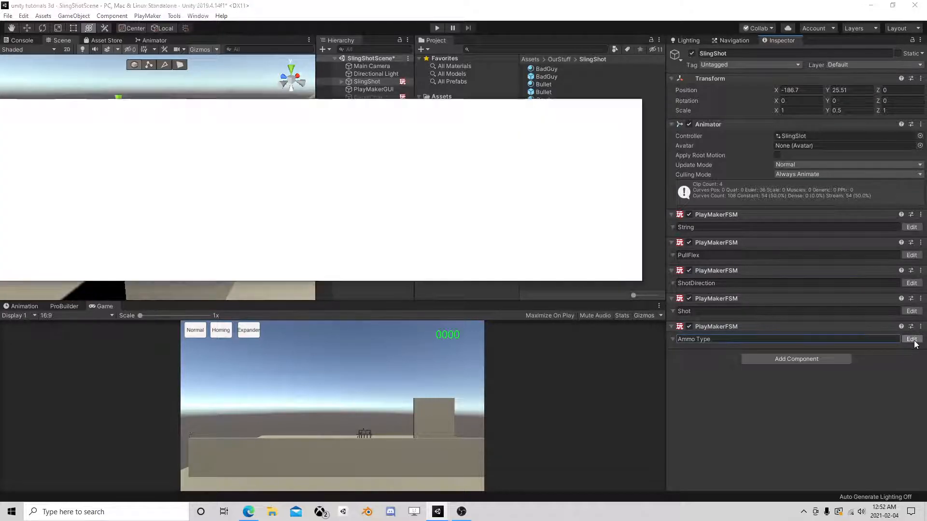
pyautogui.click(518, 115)
pyautogui.rightClick(155, 199)
pyautogui.click(221, 203)
pyautogui.rightClick(220, 199)
pyautogui.click(283, 203)
pyautogui.rightClick(290, 199)
pyautogui.click(311, 204)
# - Create the events Normal, Homing and Expander
pyautogui.click(539, 115)
pyautogui.click(429, 253)
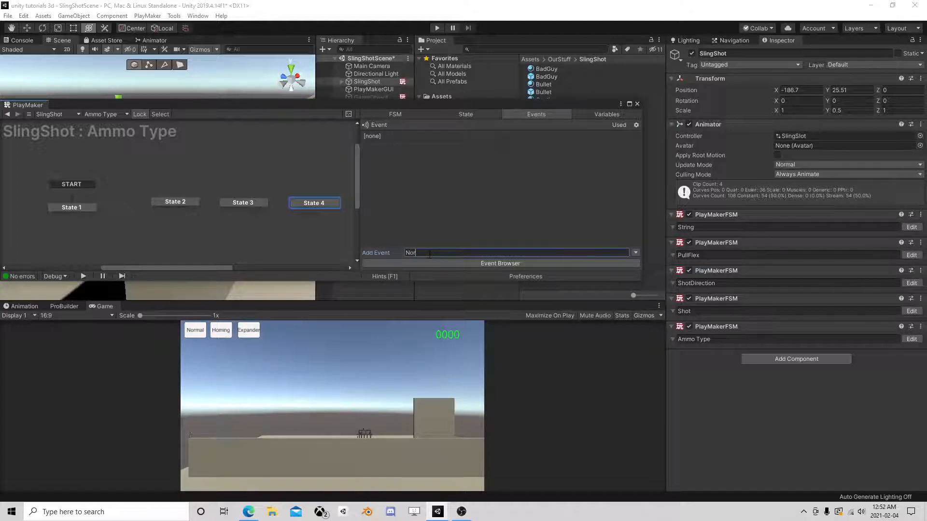
pyautogui.press('Return')
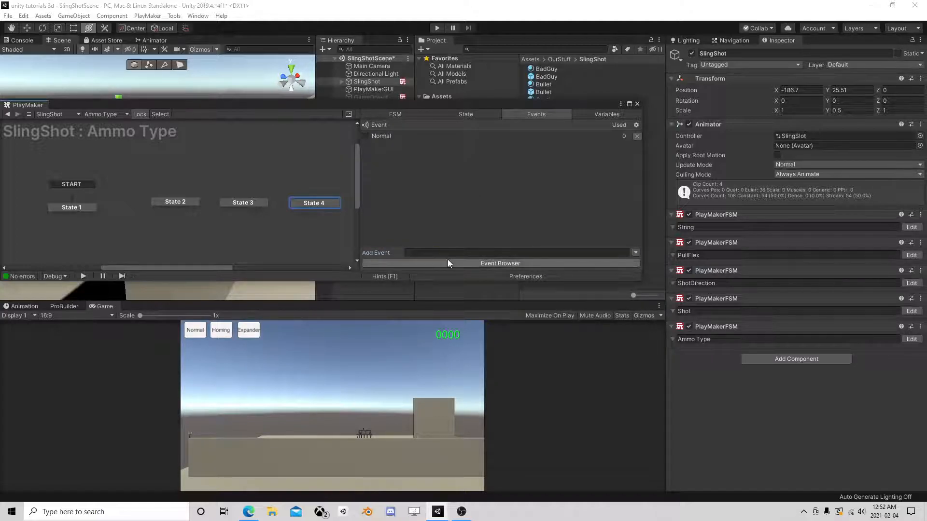
pyautogui.write('Homing')
pyautogui.press('Return')
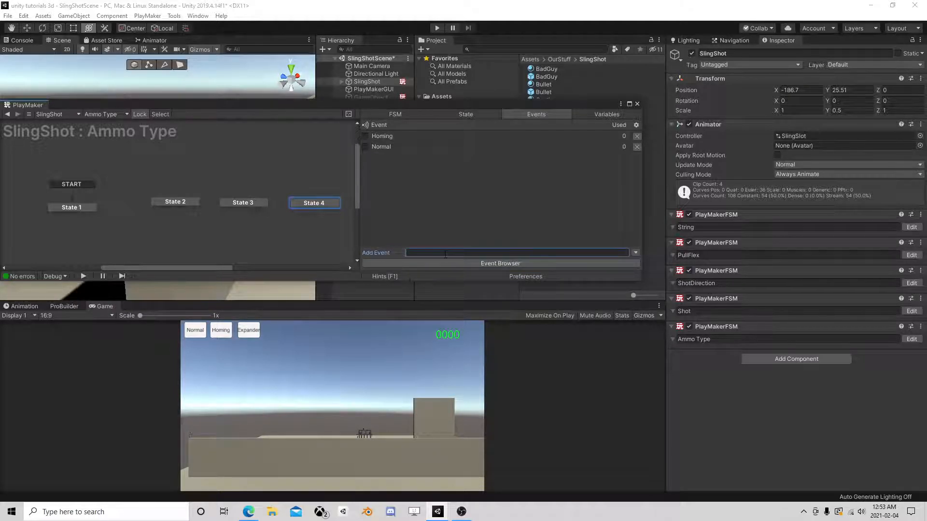
pyautogui.press('Return')
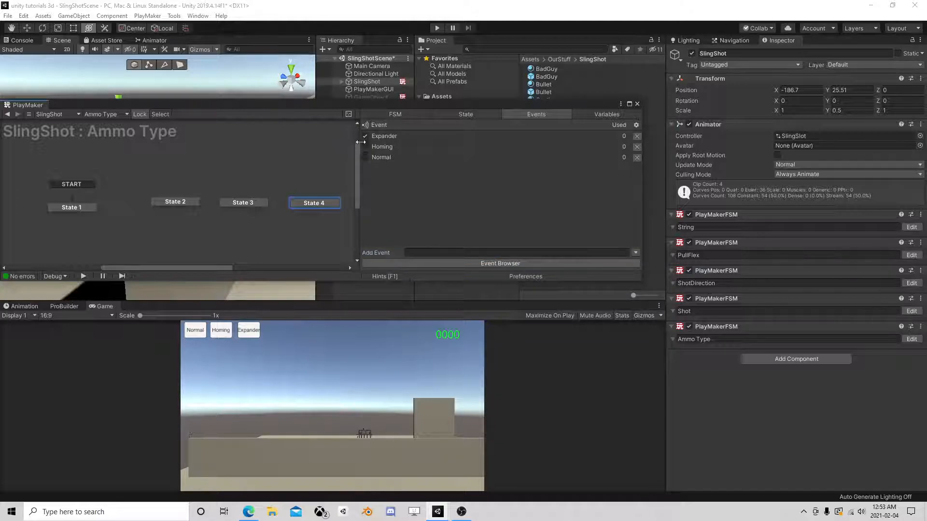
# - Add global transitions: Normal into State 2, Homing into State 3, Expander into State 4
pyautogui.rightClick(189, 203)
pyautogui.moveTo(217, 221)
pyautogui.click(319, 221)
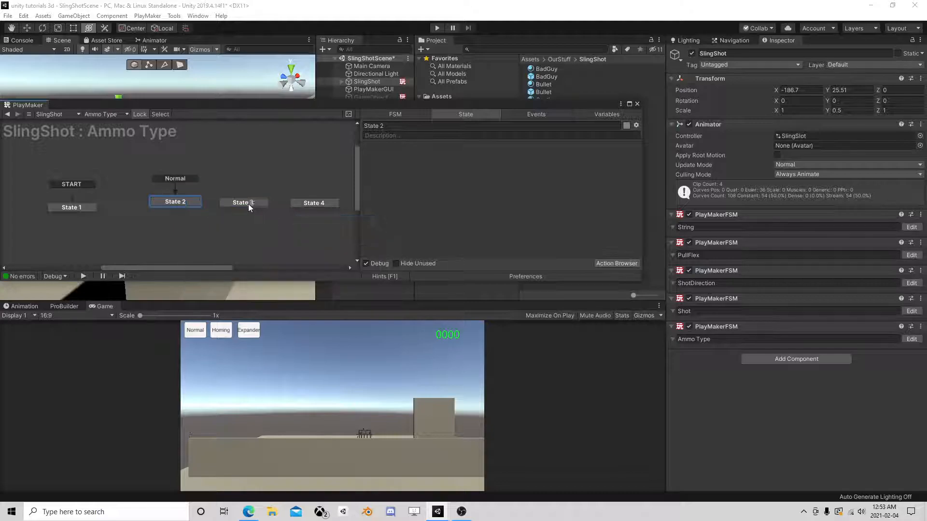
pyautogui.rightClick(247, 203)
pyautogui.moveTo(277, 220)
pyautogui.click(388, 231)
pyautogui.rightClick(304, 204)
pyautogui.moveTo(347, 220)
pyautogui.click(465, 242)
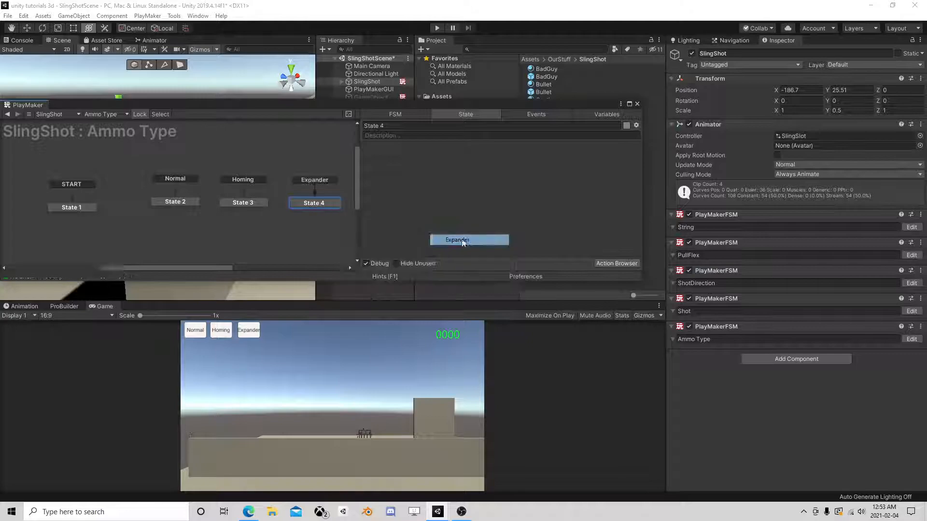
# - Place two copies of the Bullet prefab in the scene and unpack them
pyautogui.click(637, 104)
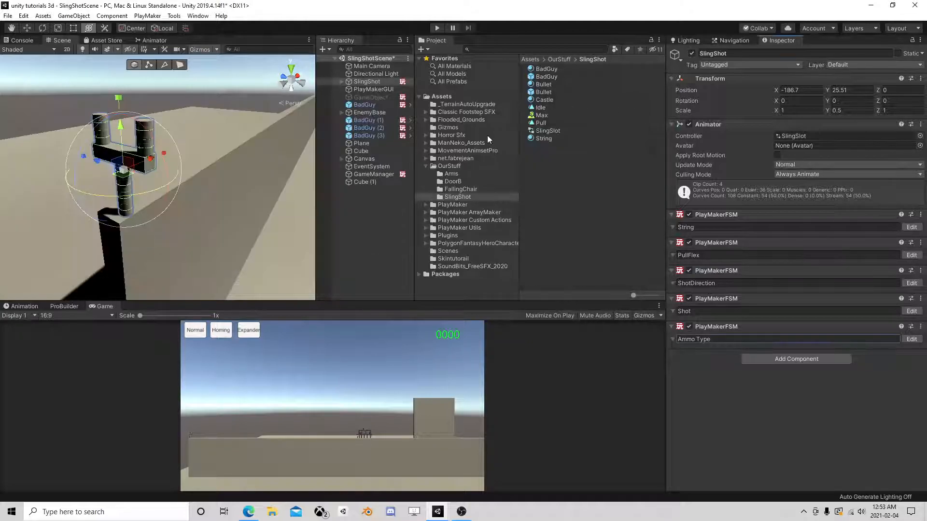
pyautogui.click(547, 94)
pyautogui.moveTo(547, 98); pyautogui.dragTo(409, 219)
pyautogui.hotkey('ctrl', 'd')
pyautogui.click(368, 190)
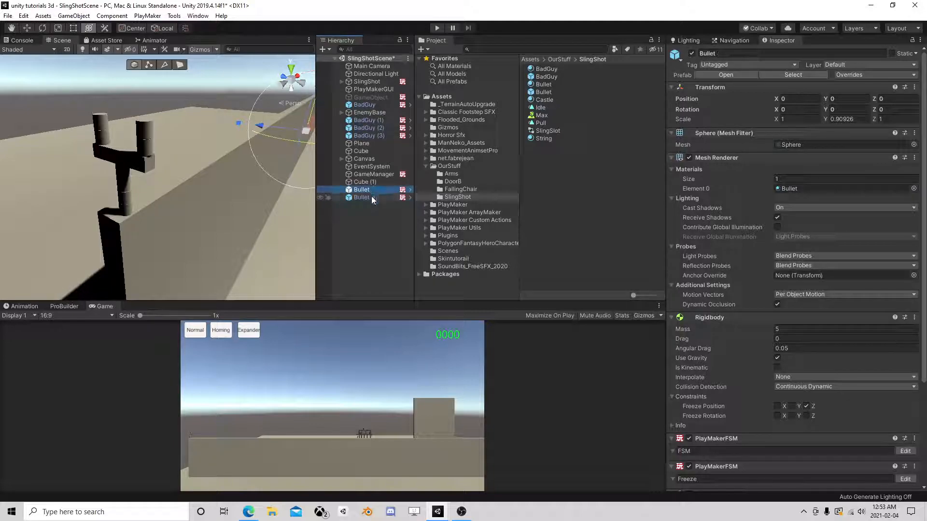
pyautogui.rightClick(365, 193)
pyautogui.press('Escape')
pyautogui.keyDown('ctrl'); pyautogui.click(363, 197); pyautogui.keyUp('ctrl')
pyautogui.rightClick(363, 196)
pyautogui.click(401, 279)
# - Rename the copies to HomingMissle and Expander
pyautogui.click(369, 190)
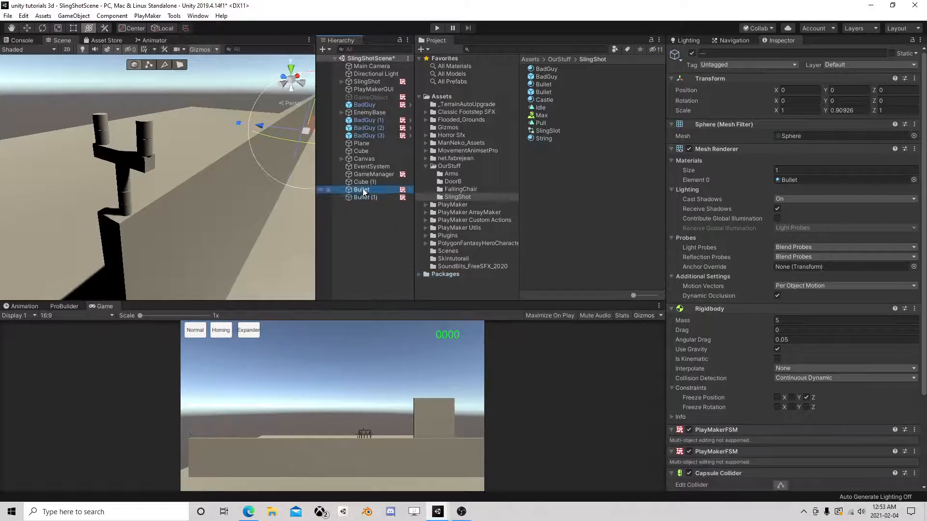
pyautogui.click(369, 190)
pyautogui.write('HomingMissle')
pyautogui.press('Return')
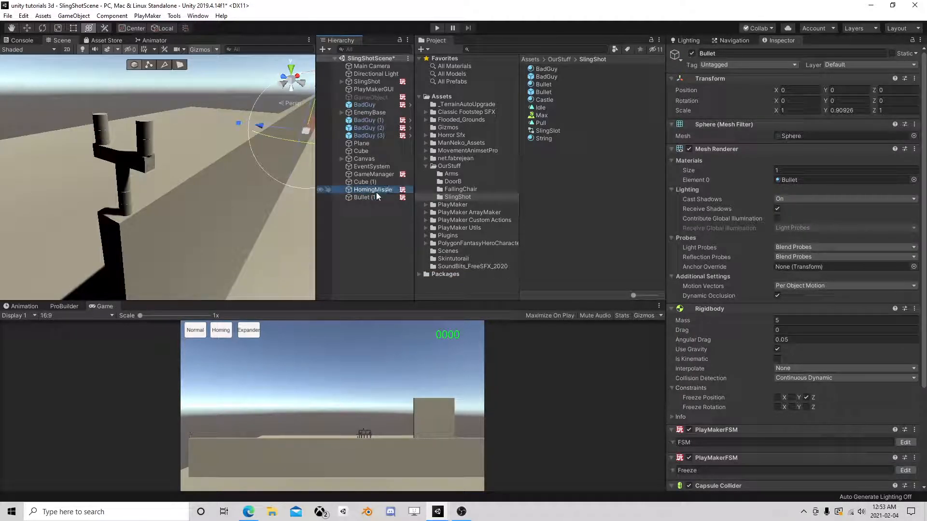
pyautogui.click(373, 197)
pyautogui.click(381, 196)
pyautogui.write('Expander')
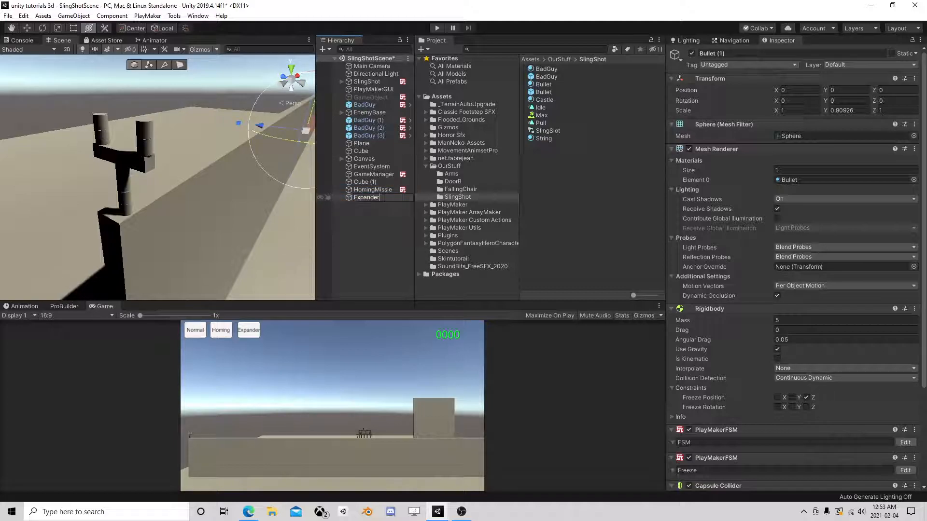
pyautogui.press('Return')
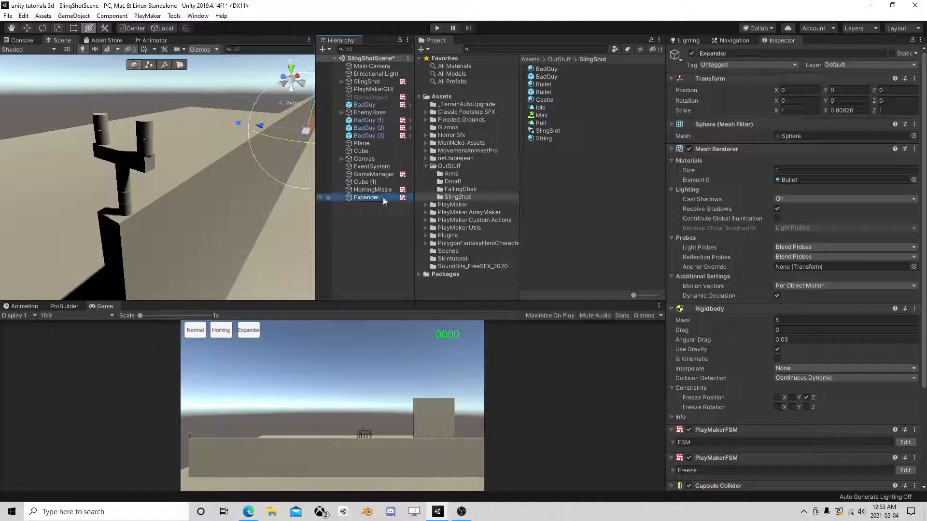
# - Save HomingMissle and Expander as prefabs in the SlingShot folder, then delete them from the scene
pyautogui.keyDown('ctrl'); pyautogui.click(375, 189); pyautogui.keyUp('ctrl')
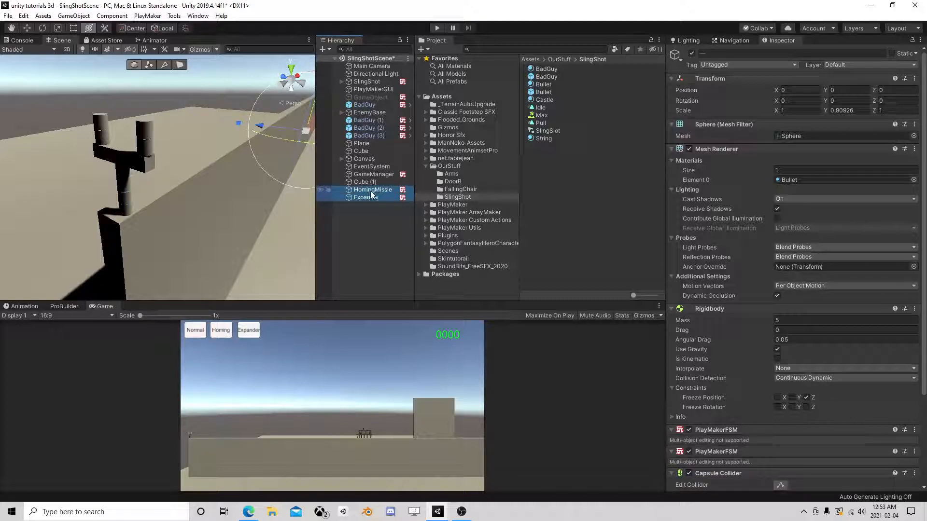
pyautogui.click(577, 201)
pyautogui.click(360, 189)
pyautogui.moveTo(360, 190); pyautogui.dragTo(537, 161)
pyautogui.click(372, 195)
pyautogui.moveTo(367, 197); pyautogui.dragTo(553, 164)
pyautogui.click(366, 192)
pyautogui.keyDown('shift'); pyautogui.click(365, 197); pyautogui.keyUp('shift')
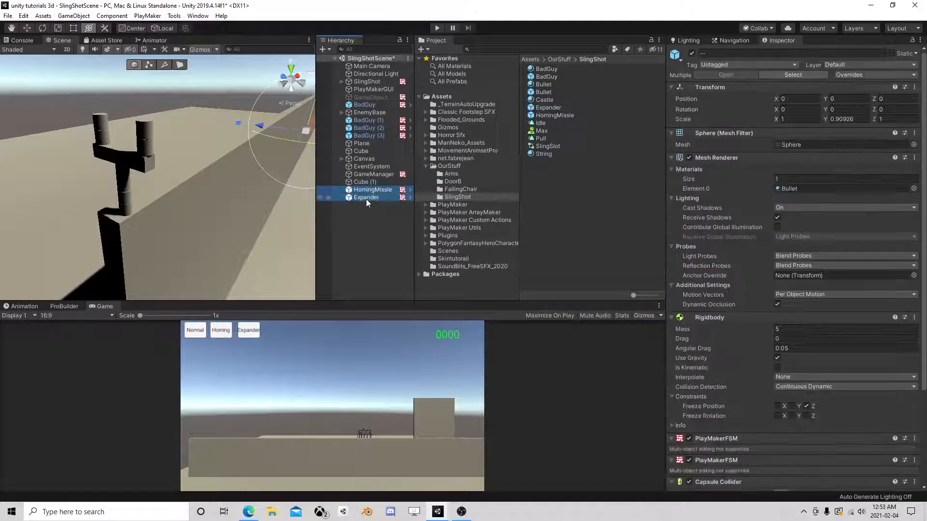
pyautogui.press('Delete')
pyautogui.click(370, 177)
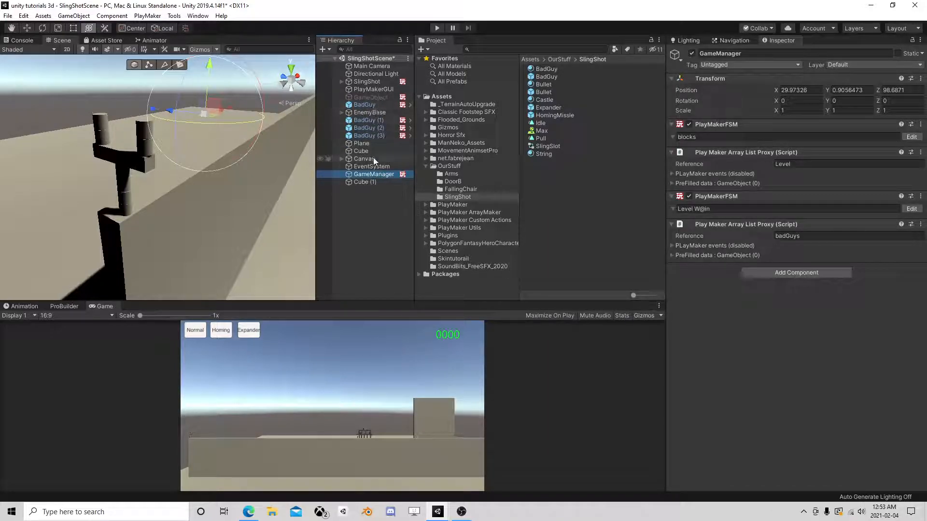
# - Add a Set Fsm Game Object action to State 2 of the Ammo Type FSM
pyautogui.click(374, 82)
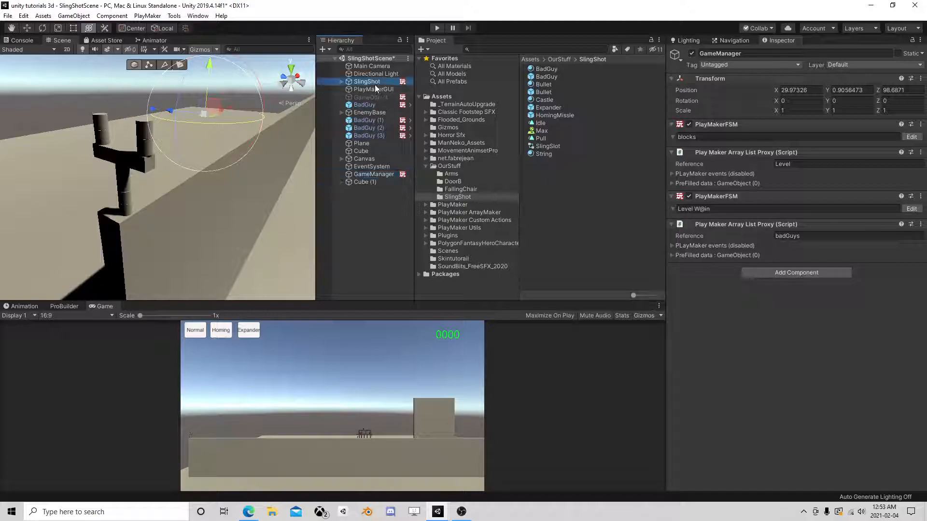
pyautogui.click(912, 339)
pyautogui.click(171, 202)
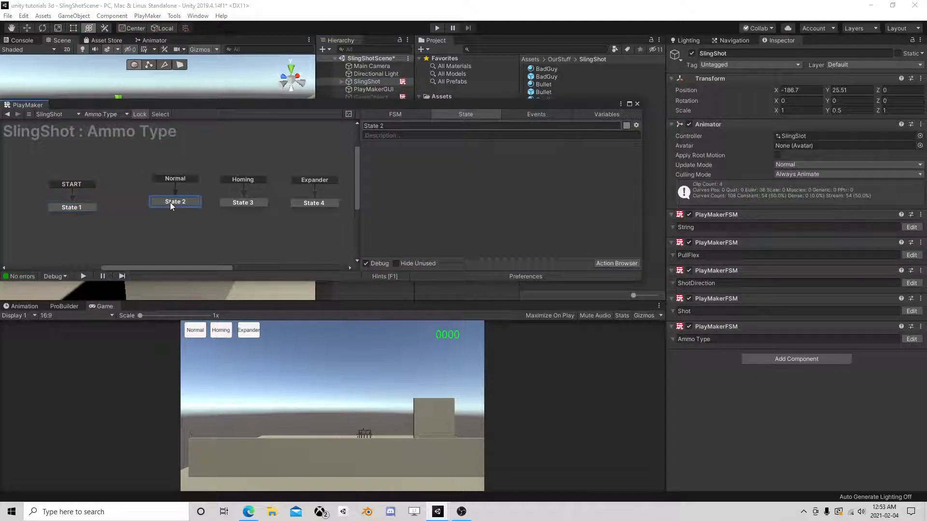
pyautogui.click(615, 263)
pyautogui.write('set fs')
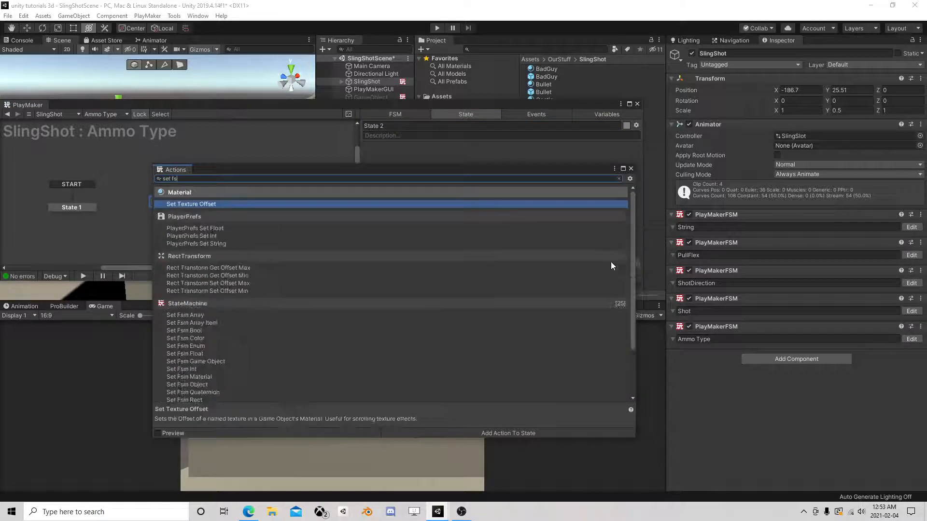
pyautogui.write('m gam')
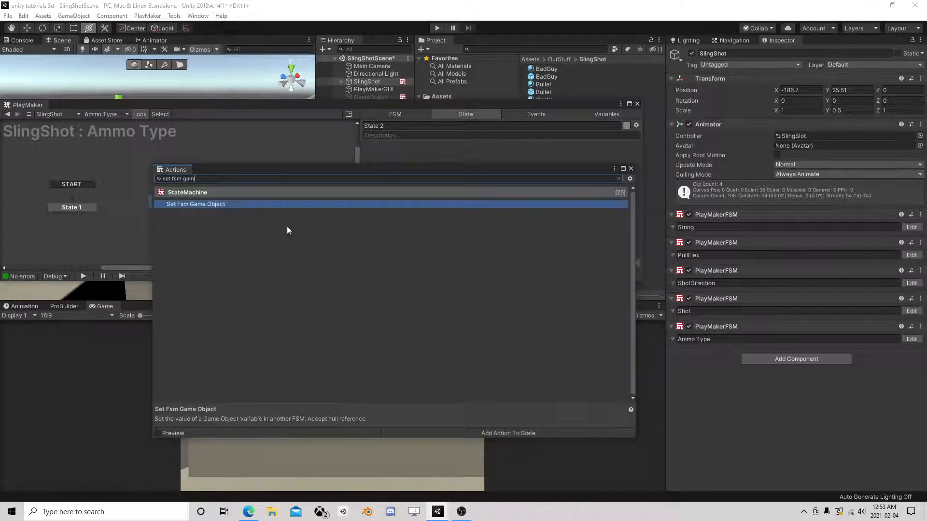
pyautogui.doubleClick(236, 204)
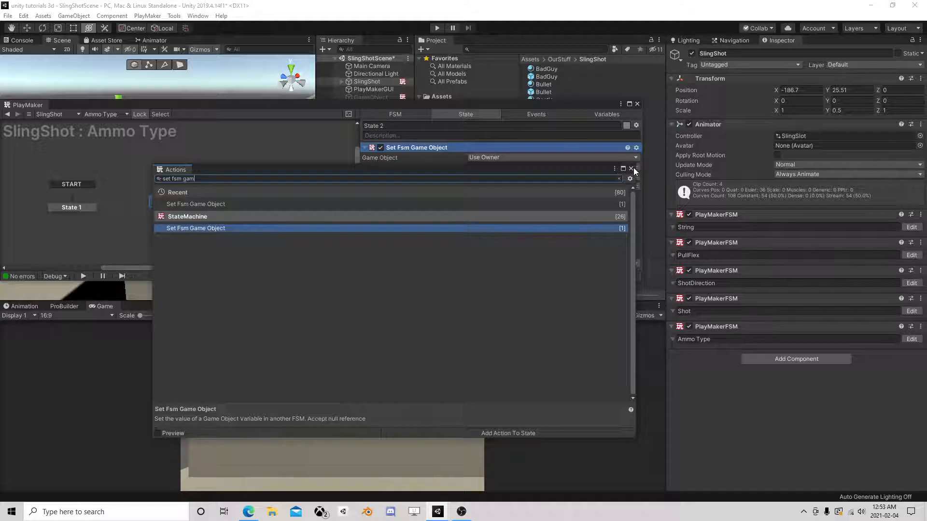
pyautogui.click(632, 169)
# - Set the action's Fsm Name to Shot, then open the Shot FSM
pyautogui.click(629, 167)
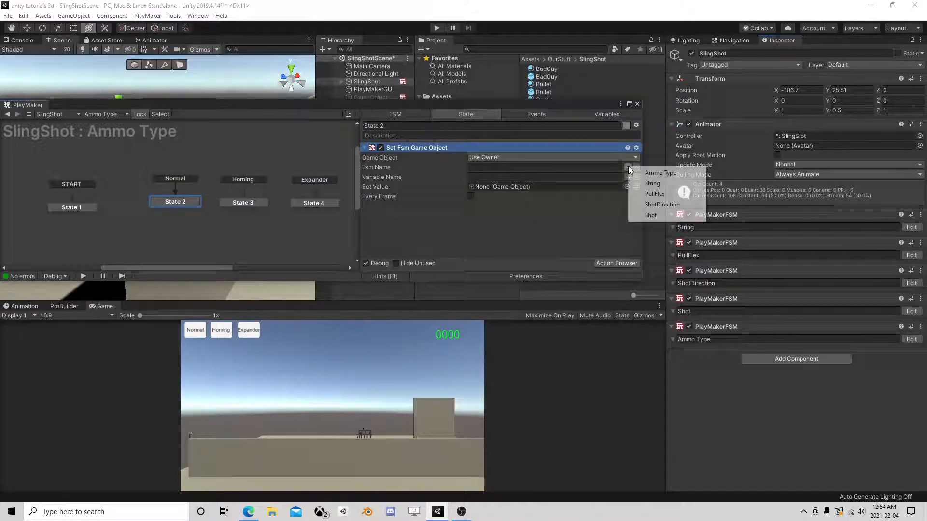
pyautogui.click(652, 215)
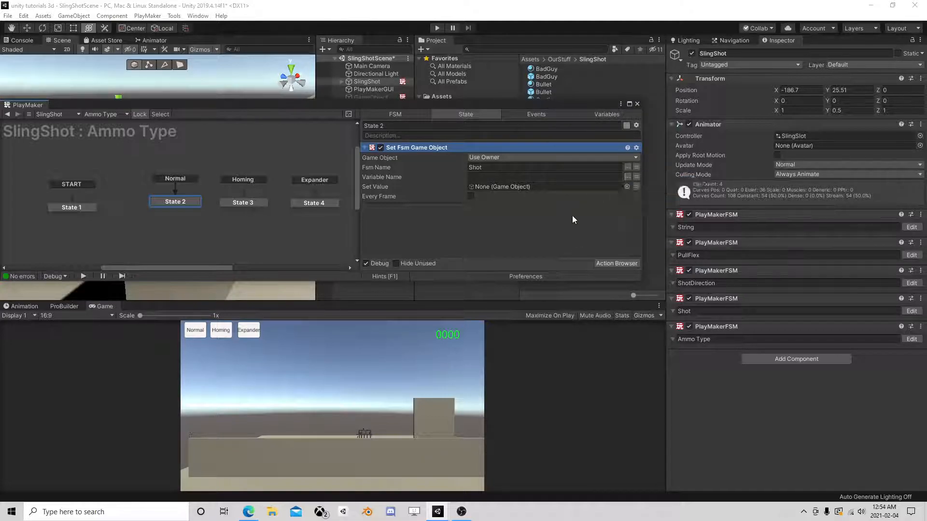
pyautogui.click(637, 104)
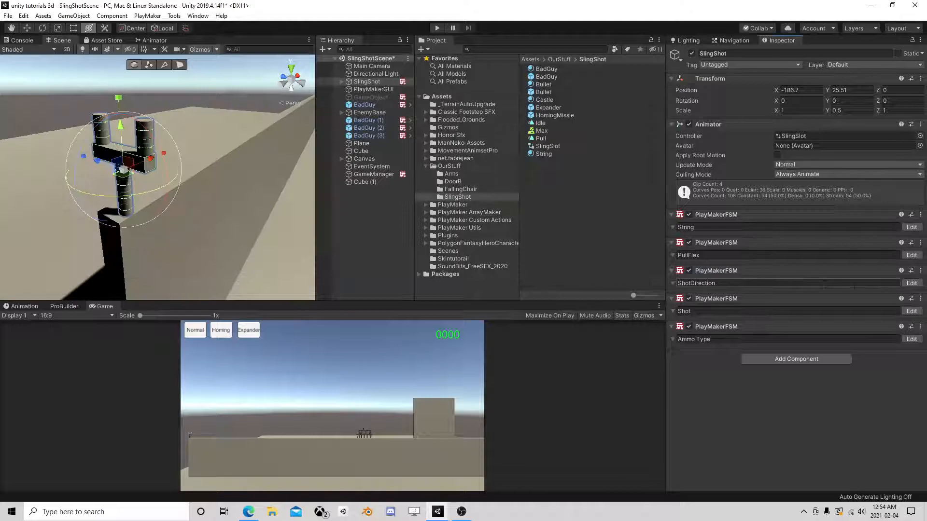
pyautogui.click(911, 311)
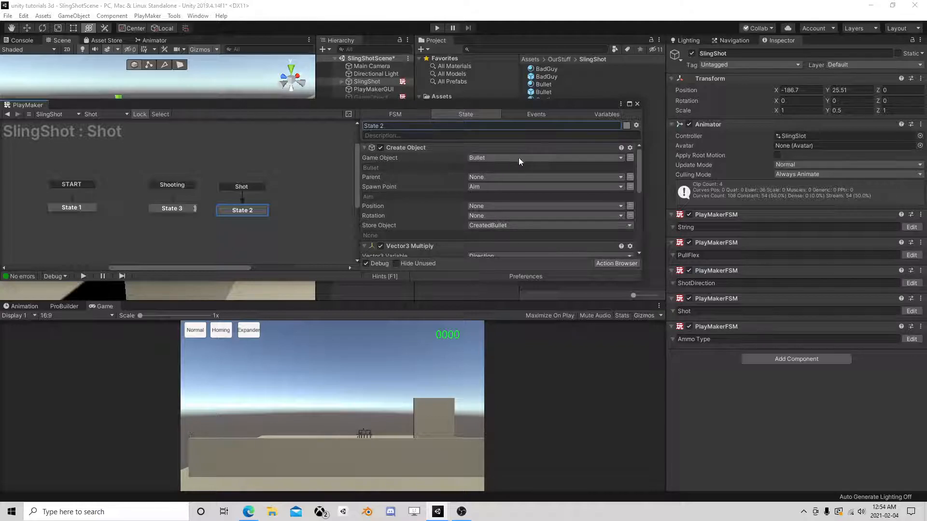
# - Expose the Shot FSM's Bullet variable as both an input and an output
pyautogui.click(608, 114)
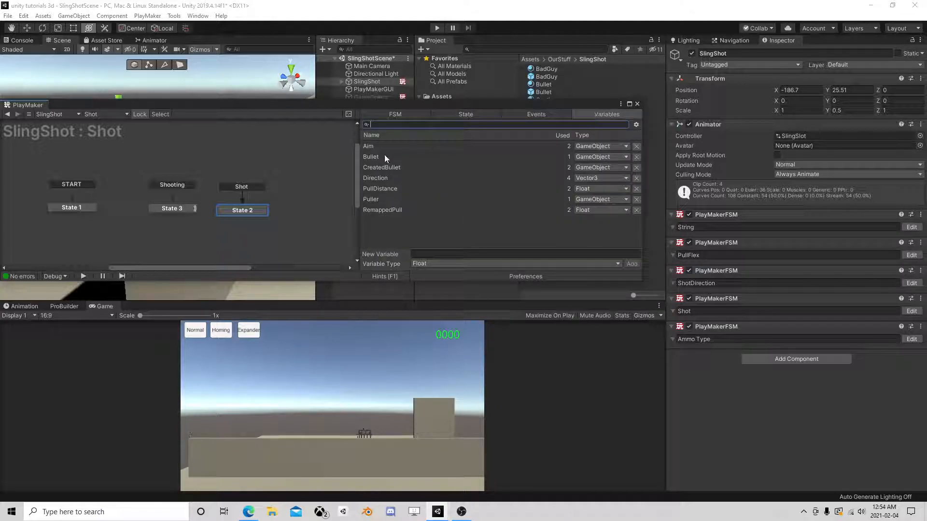
pyautogui.click(400, 157)
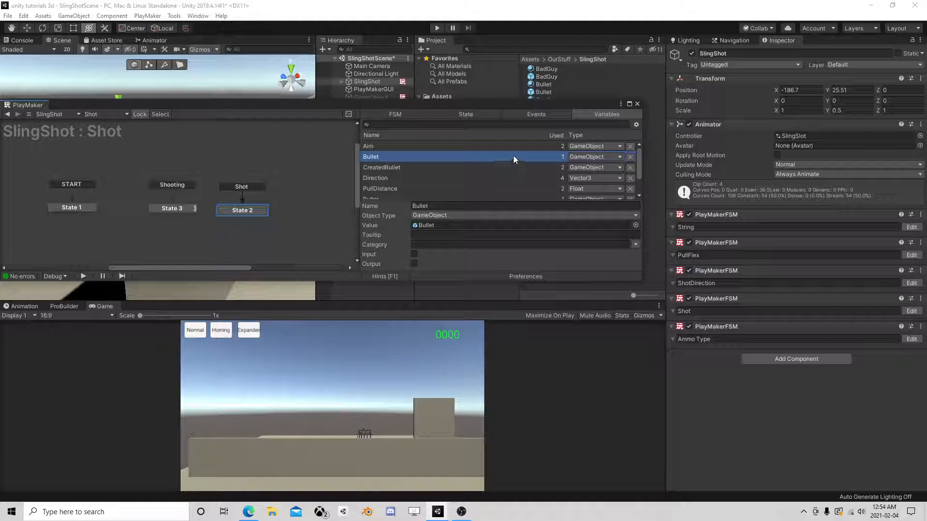
pyautogui.click(414, 254)
pyautogui.click(414, 264)
pyautogui.click(637, 104)
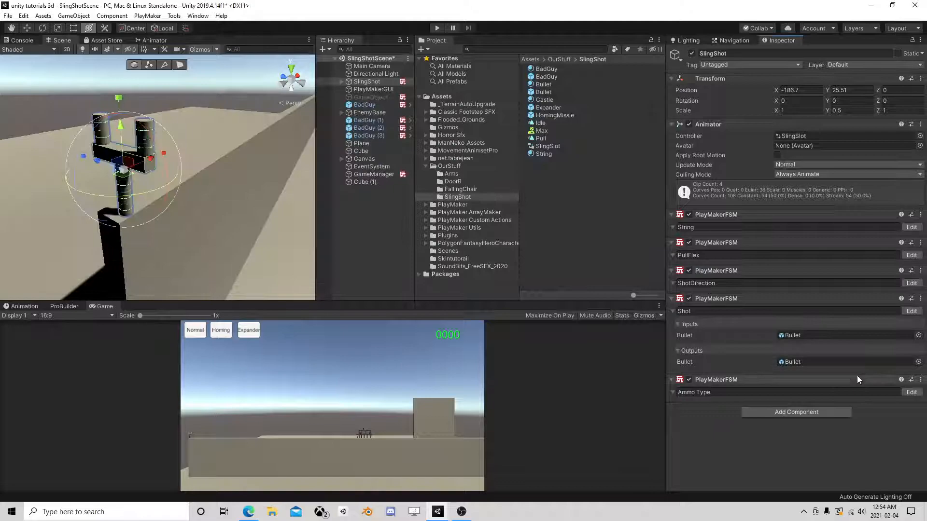
# - In Ammo Type's State 2, target the Shot FSM and set Variable Name to Bullet
pyautogui.click(912, 392)
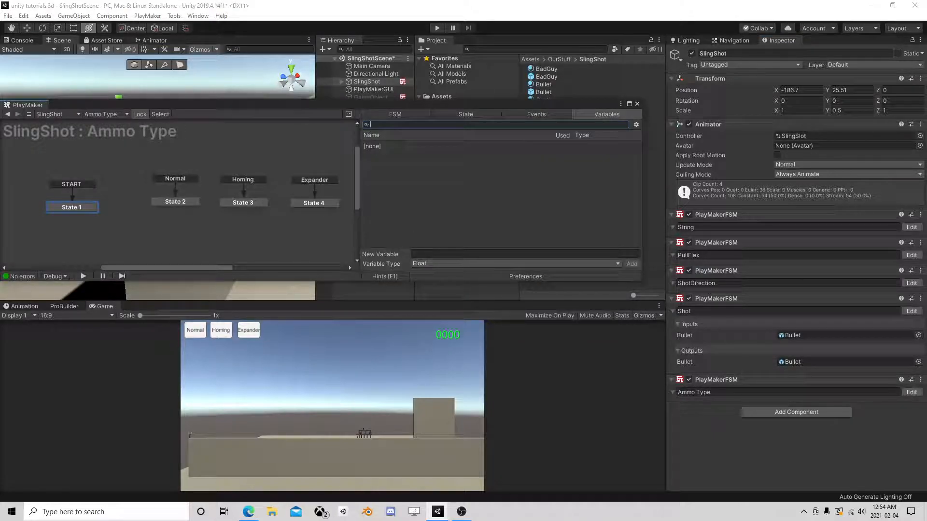
pyautogui.click(188, 202)
pyautogui.click(628, 176)
pyautogui.click(566, 227)
pyautogui.click(627, 167)
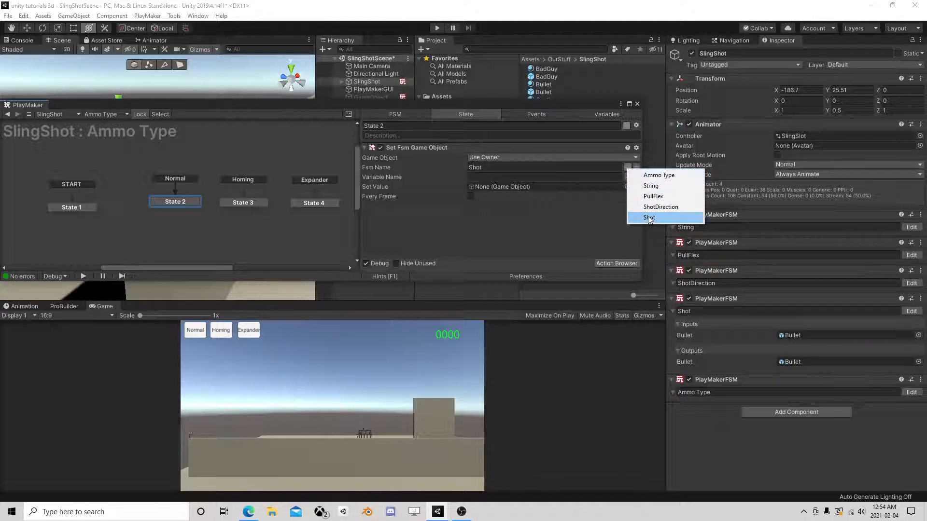
pyautogui.click(661, 206)
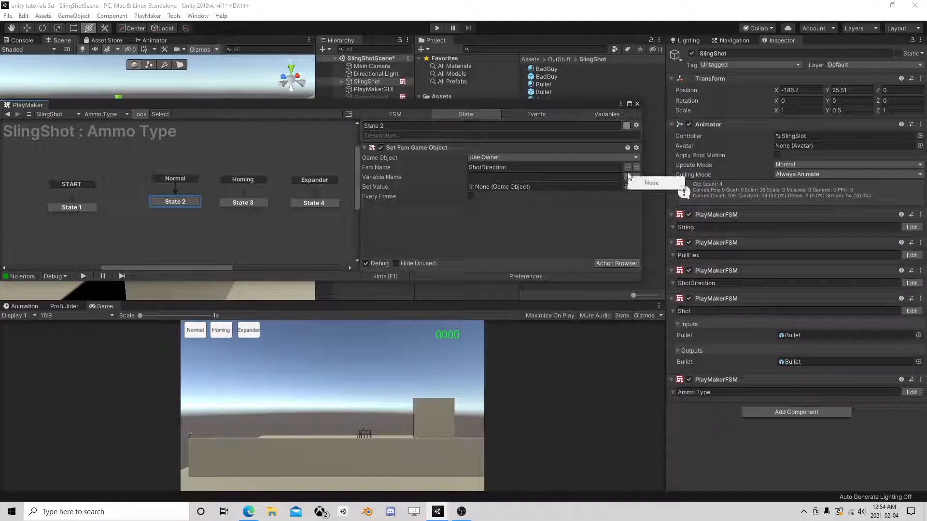
pyautogui.click(626, 168)
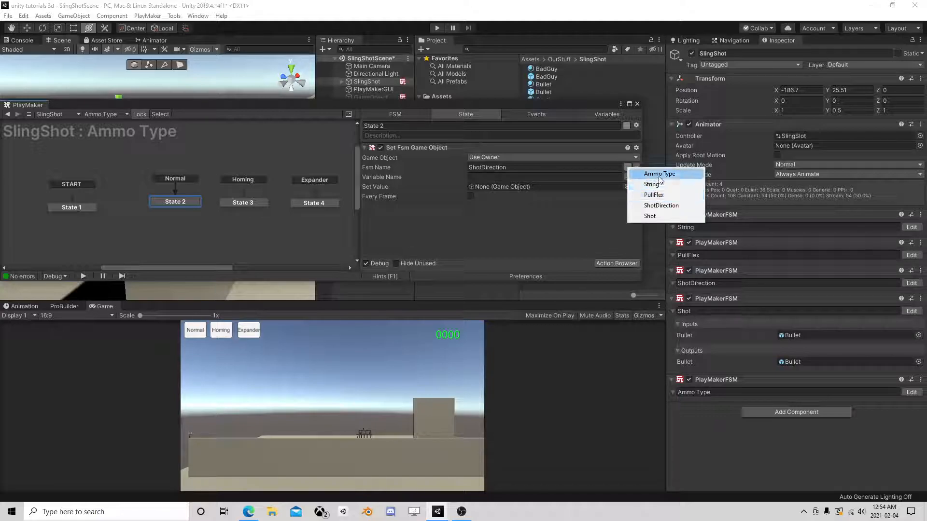
pyautogui.click(650, 216)
pyautogui.click(627, 177)
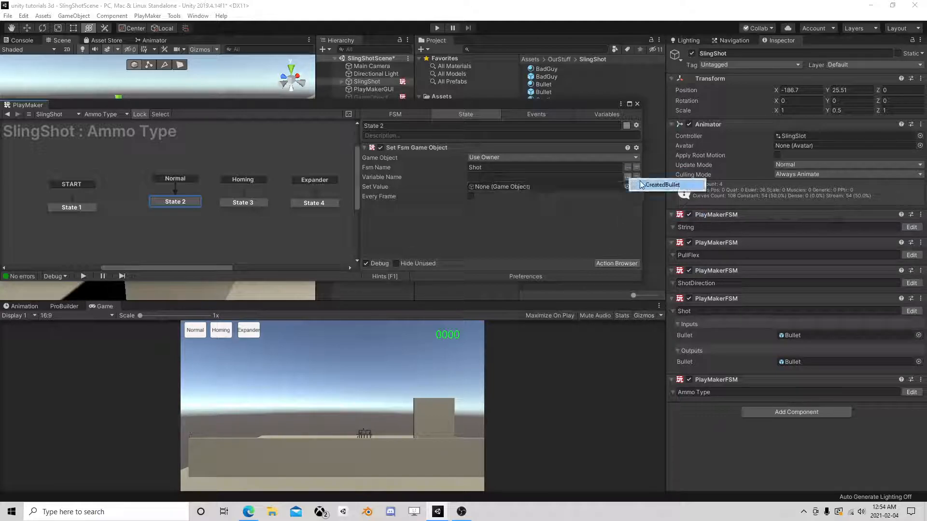
pyautogui.click(562, 186)
pyautogui.click(618, 177)
pyautogui.write('Bullet')
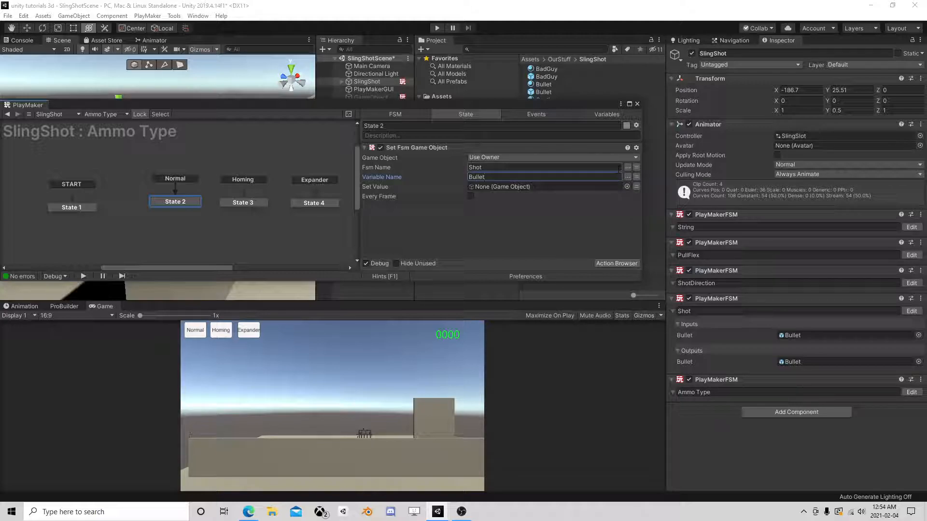
# - Make Set Value use a new GameObject variable named Normal
pyautogui.click(637, 187)
pyautogui.click(595, 188)
pyautogui.click(510, 220)
pyautogui.write('Normal')
pyautogui.press('Return')
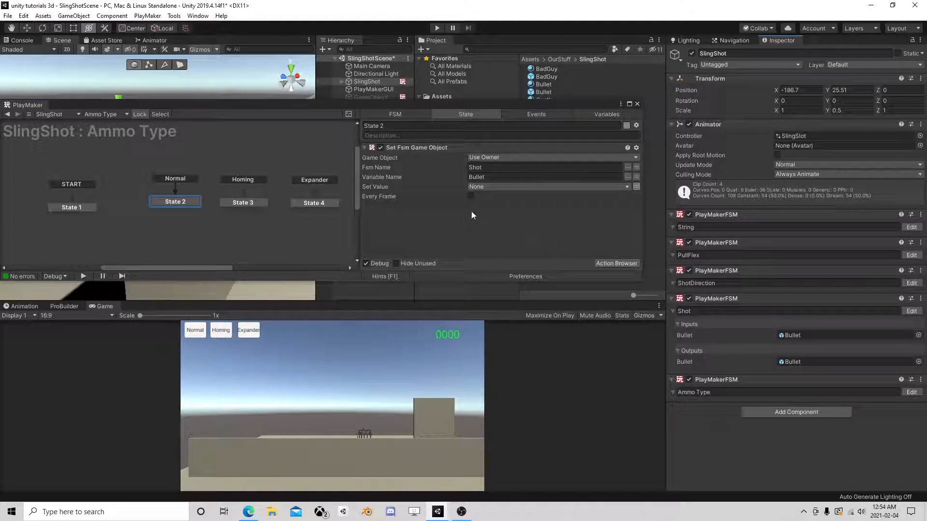
pyautogui.click(592, 113)
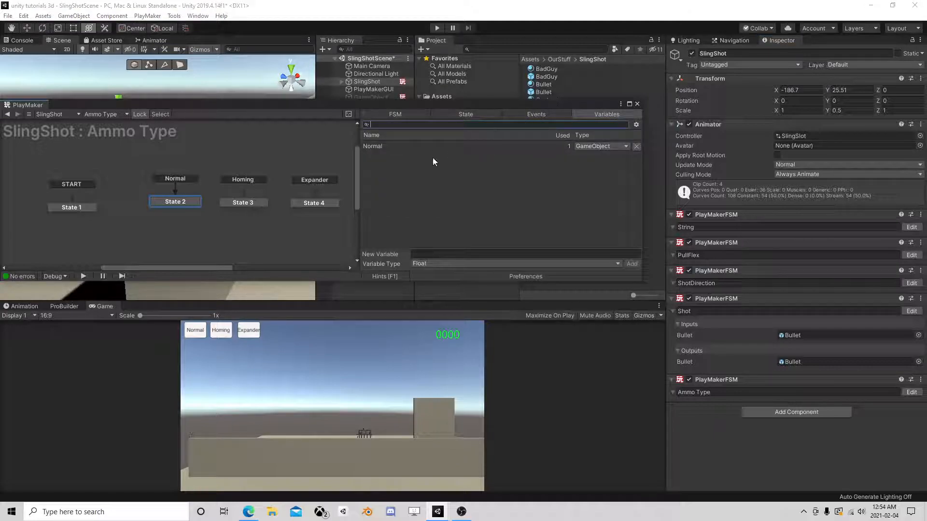
# - Expose Ammo Type's Normal variable as an FSM input
pyautogui.click(390, 146)
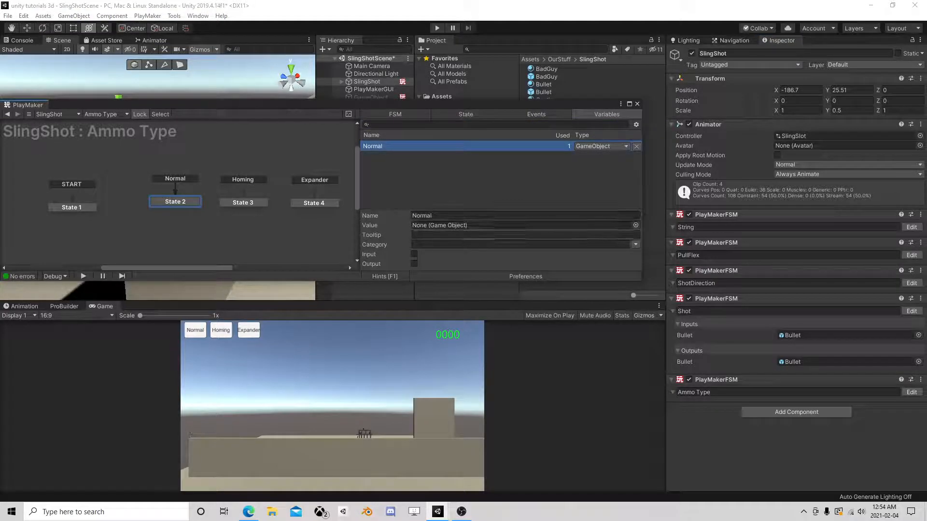
pyautogui.click(412, 256)
pyautogui.click(471, 114)
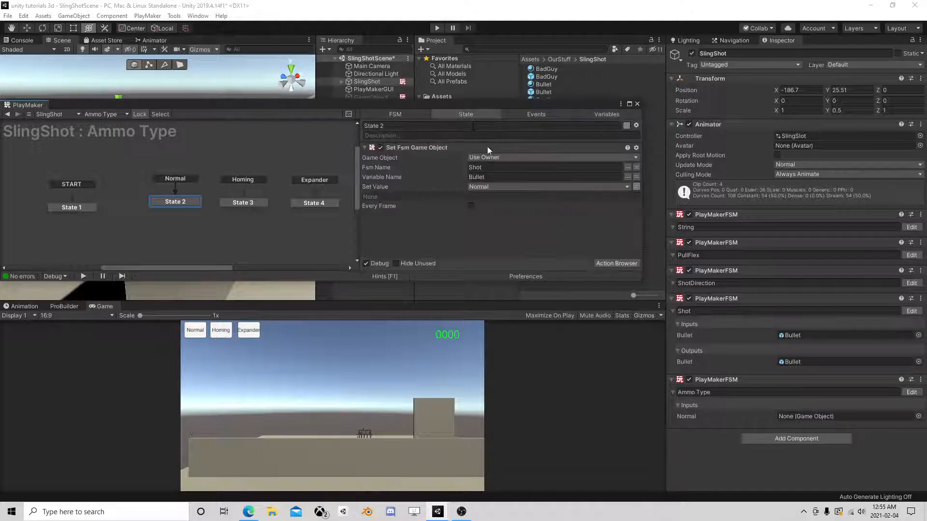
# - Copy the Set Fsm Game Object action from State 2 into State 3 and State 4
pyautogui.rightClick(449, 146)
pyautogui.click(483, 202)
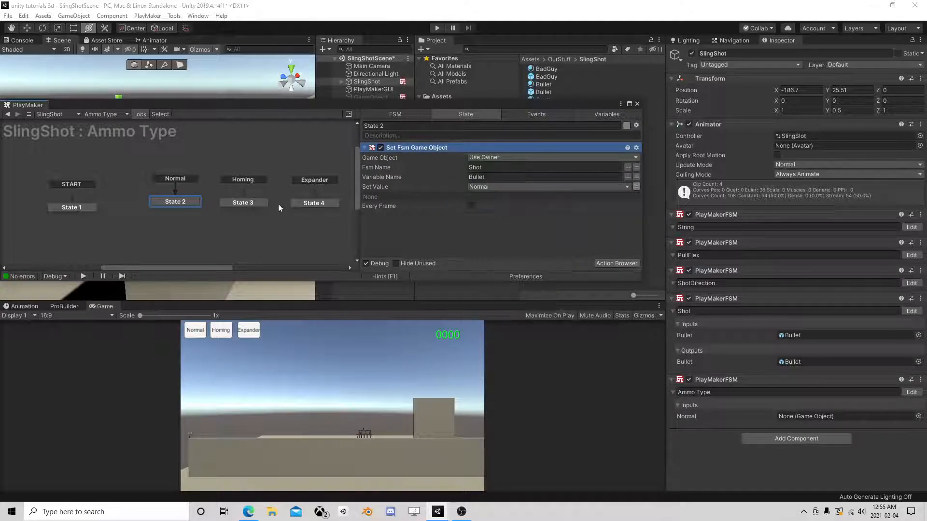
pyautogui.click(243, 203)
pyautogui.rightClick(424, 179)
pyautogui.click(451, 264)
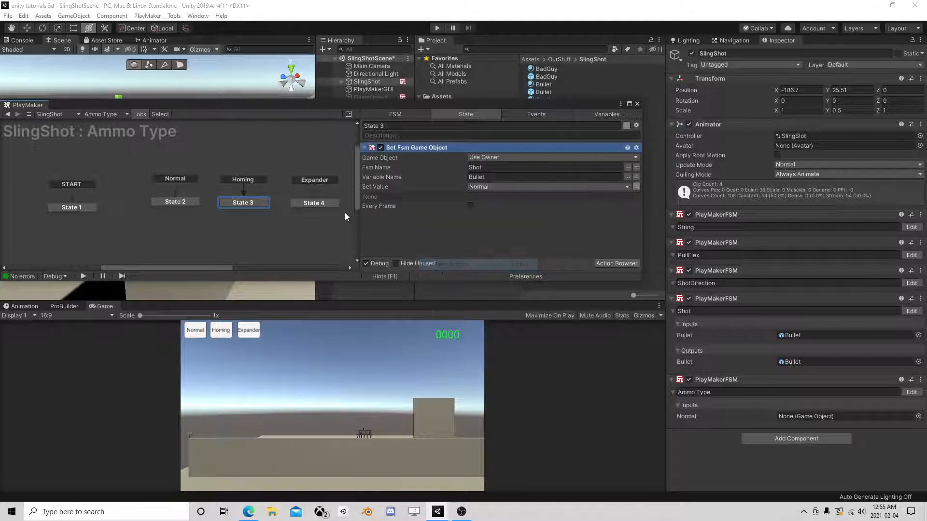
pyautogui.click(322, 201)
pyautogui.rightClick(416, 177)
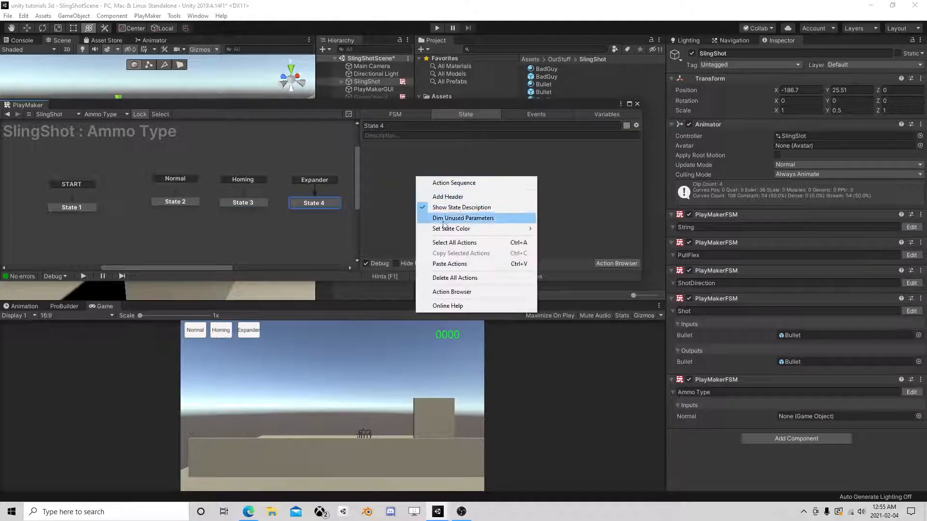
pyautogui.click(449, 264)
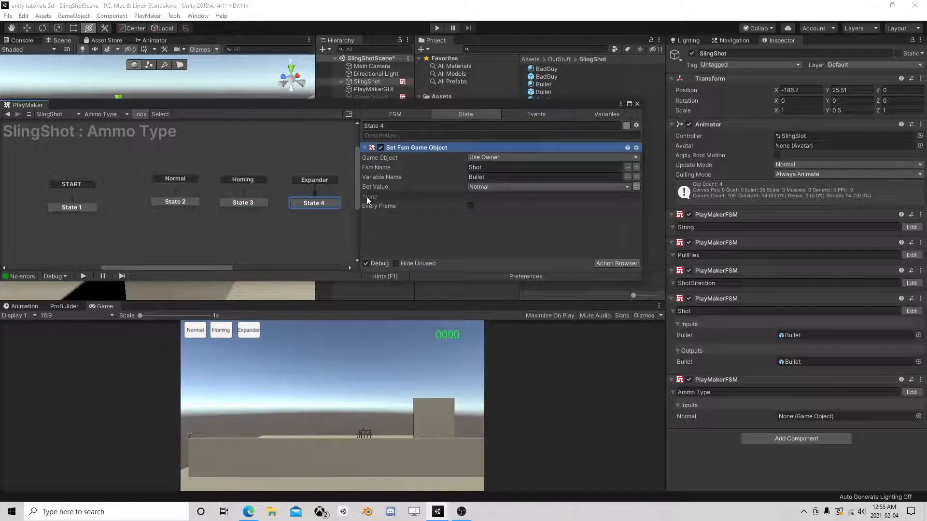
# - Set State 4's value to a new Expander variable and State 3's to a new Homing variable
pyautogui.click(489, 187)
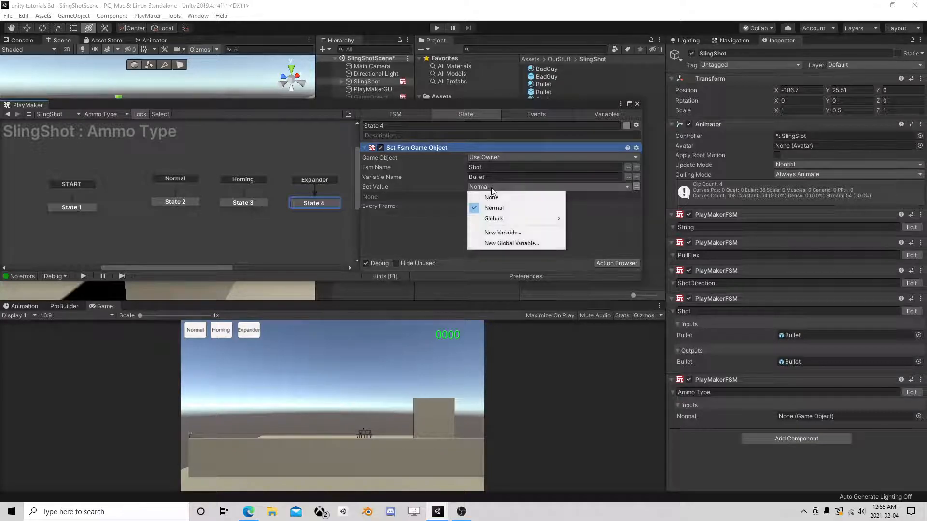
pyautogui.click(498, 232)
pyautogui.write('Expander')
pyautogui.press('Return')
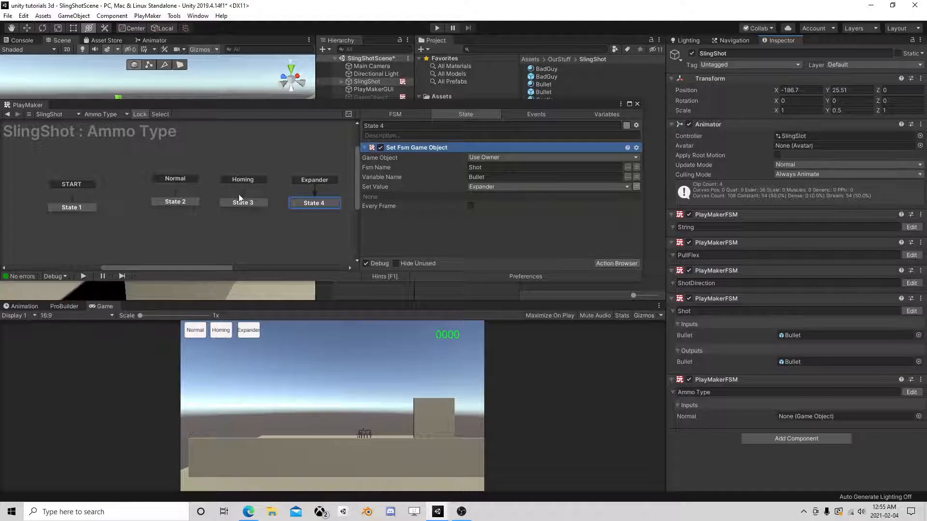
pyautogui.click(242, 202)
pyautogui.click(473, 187)
pyautogui.click(510, 243)
pyautogui.write('Homing')
pyautogui.press('Return')
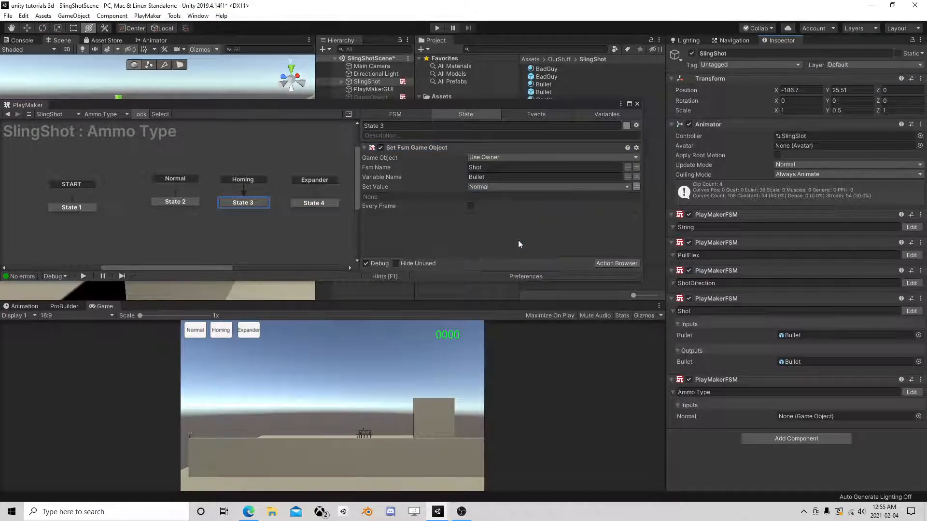
# - Expose the Homing and Expander variables as FSM inputs and close PlayMaker
pyautogui.click(587, 114)
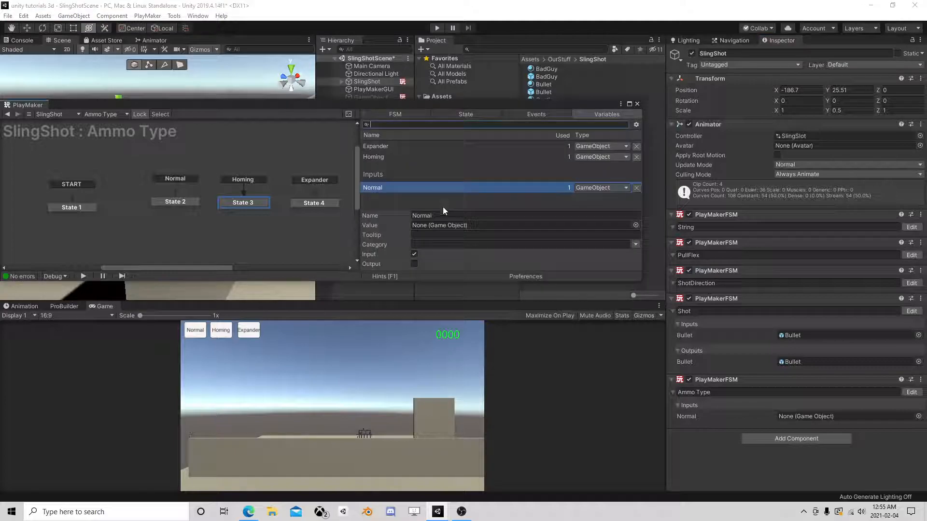
pyautogui.click(385, 159)
pyautogui.click(414, 254)
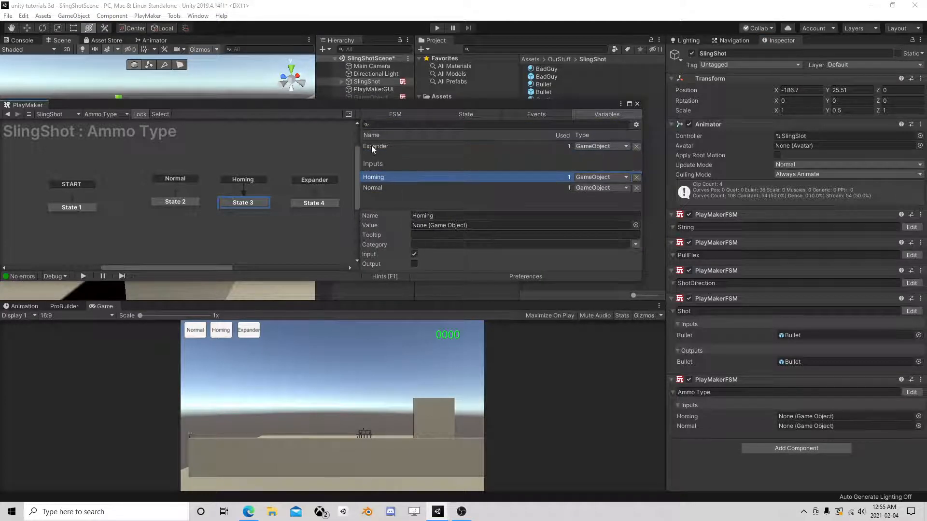
pyautogui.click(372, 148)
pyautogui.click(415, 255)
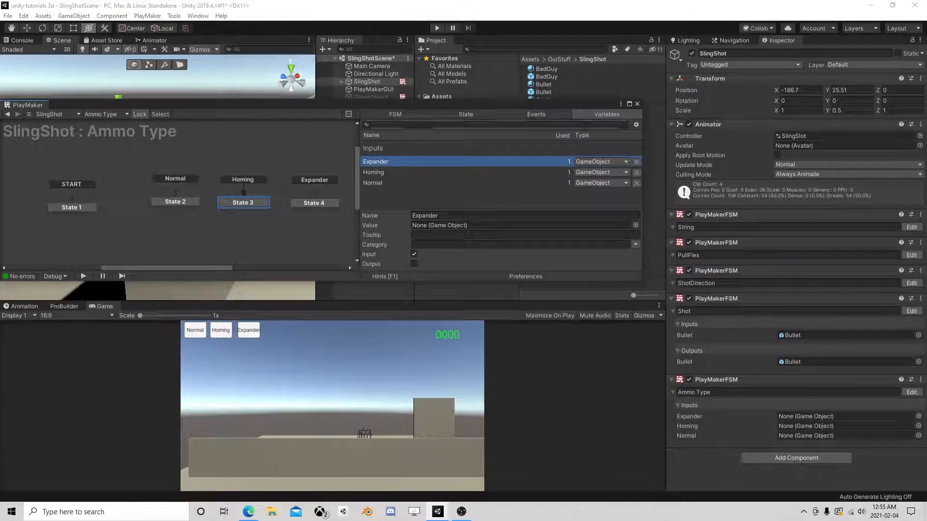
pyautogui.click(637, 104)
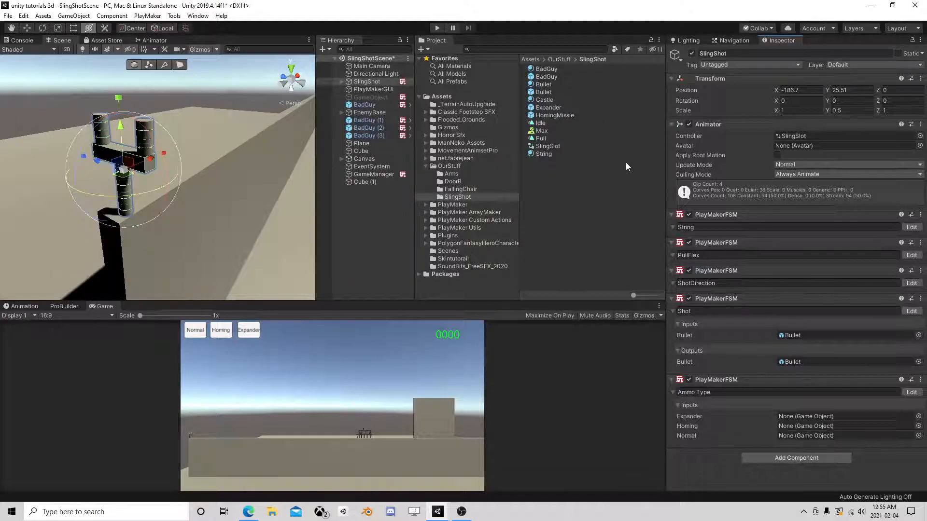
# - Assign Bullet to Normal, HomingMissle to Homing, Expander to Expander, then expand Canvas
pyautogui.moveTo(544, 92); pyautogui.dragTo(799, 436)
pyautogui.moveTo(553, 116); pyautogui.dragTo(812, 427)
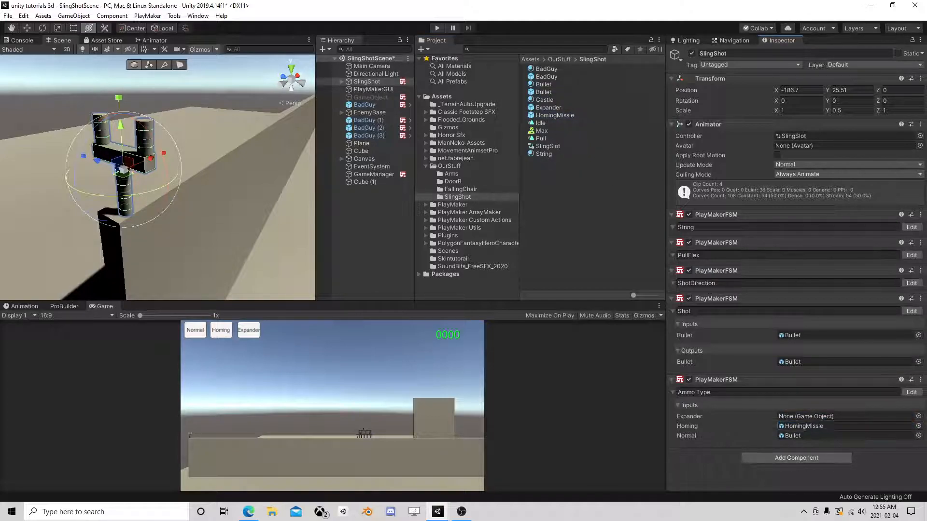
pyautogui.moveTo(545, 107); pyautogui.dragTo(792, 416)
pyautogui.click(341, 159)
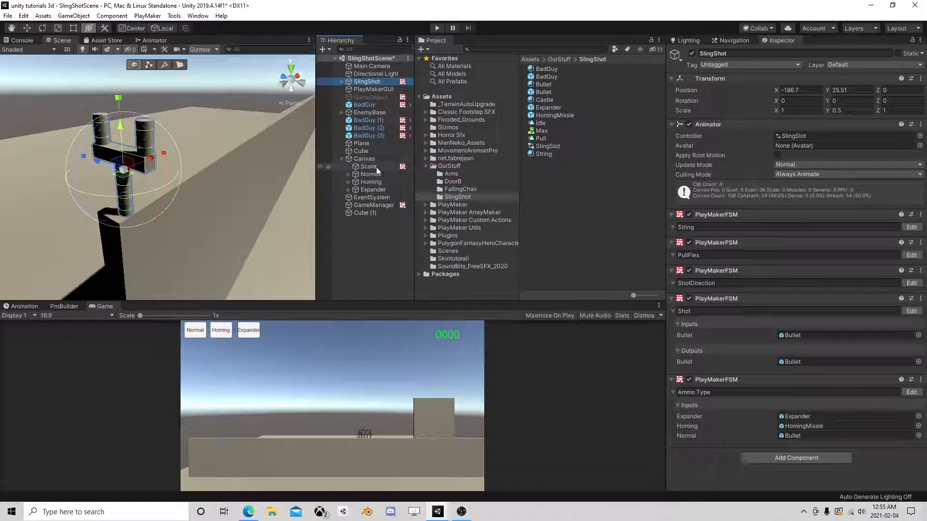
# - Give the Normal button an On Click entry calling SlingShot's PlayMakerFSM SendEvent(string)
pyautogui.click(344, 175)
pyautogui.scroll(-3, 869, 416)
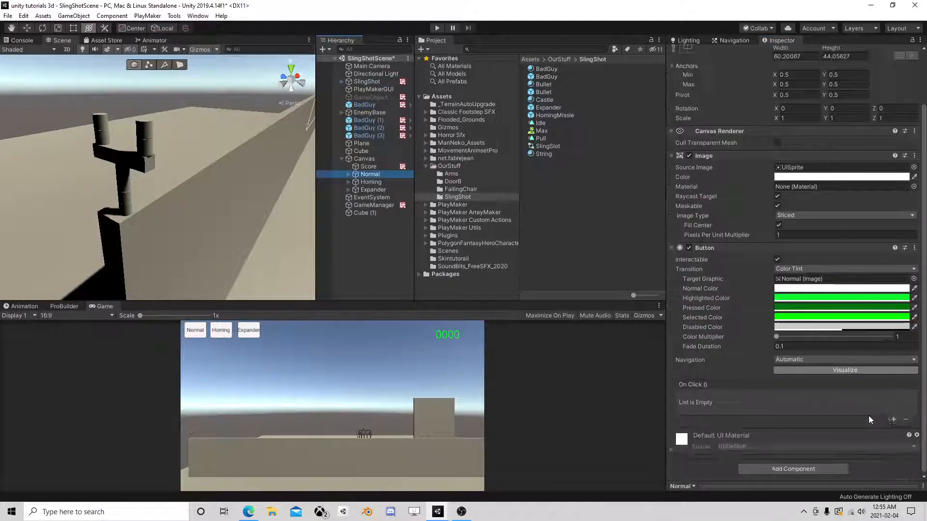
pyautogui.click(893, 418)
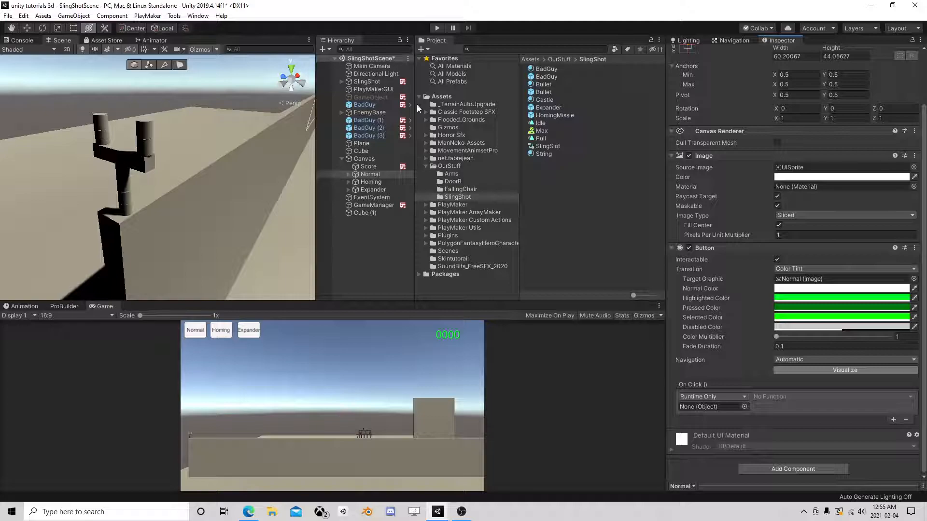
pyautogui.moveTo(370, 83); pyautogui.dragTo(719, 406)
pyautogui.click(769, 396)
pyautogui.moveTo(796, 451)
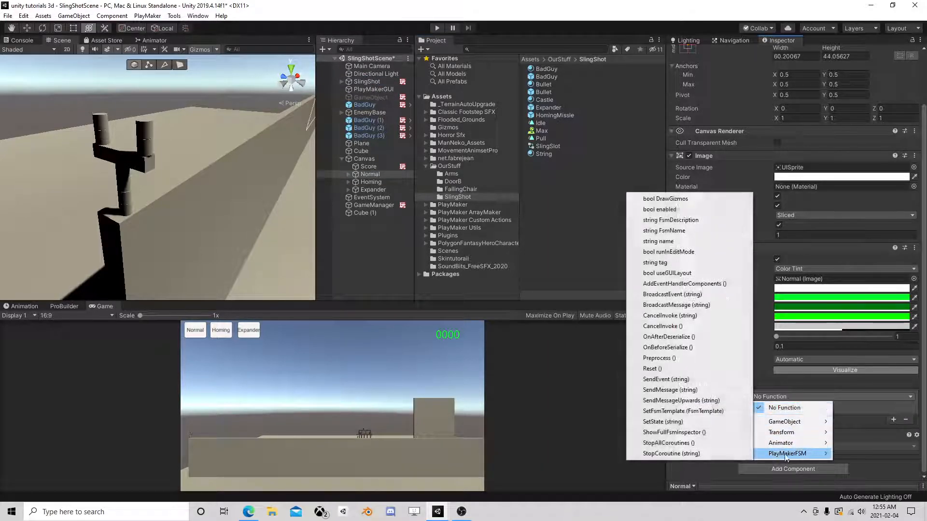
pyautogui.click(731, 379)
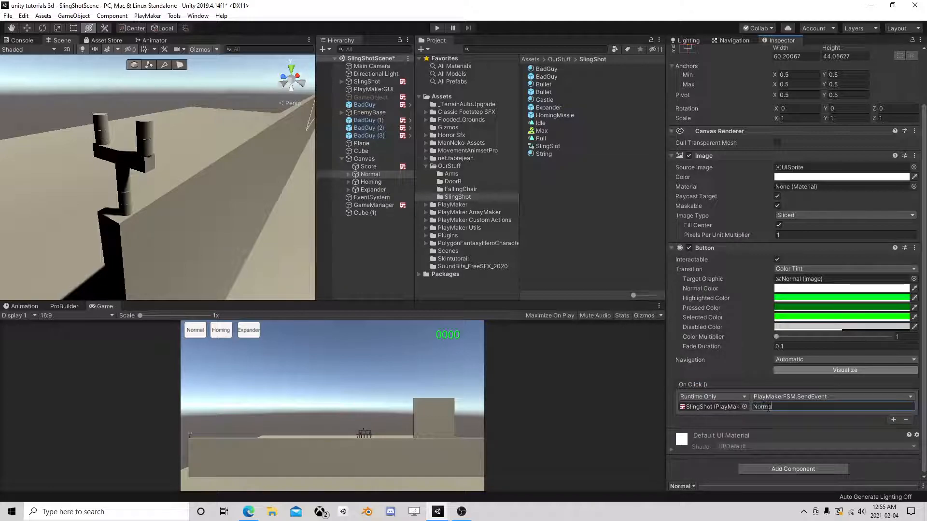
# - Make the Homing button's On Click send the 'Homing' event to SlingShot's FSM
pyautogui.click(382, 182)
pyautogui.click(893, 420)
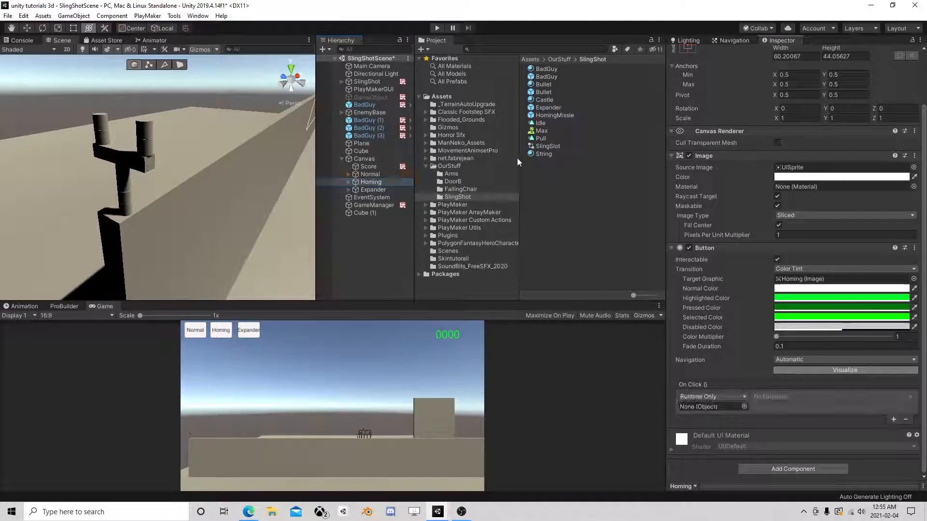
pyautogui.moveTo(366, 82); pyautogui.dragTo(720, 407)
pyautogui.click(782, 396)
pyautogui.moveTo(786, 450)
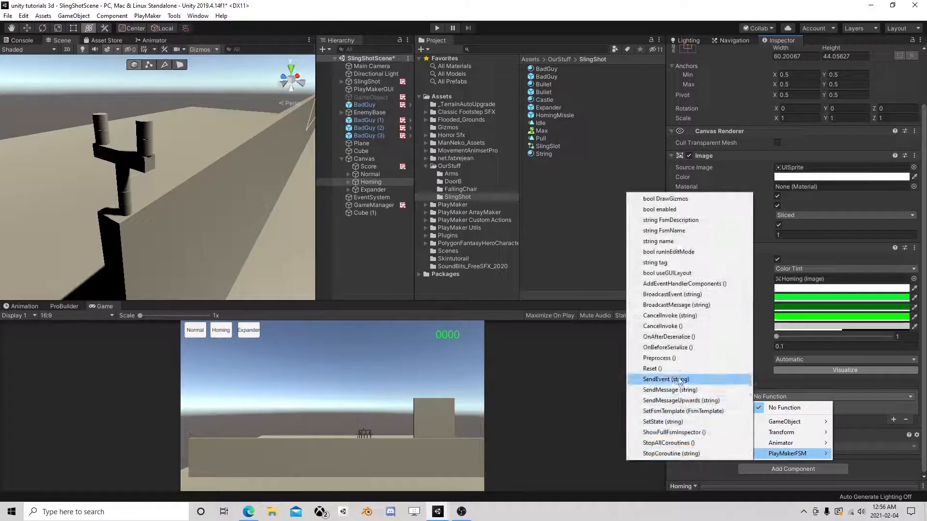
pyautogui.click(724, 380)
pyautogui.click(770, 407)
pyautogui.write('Homing')
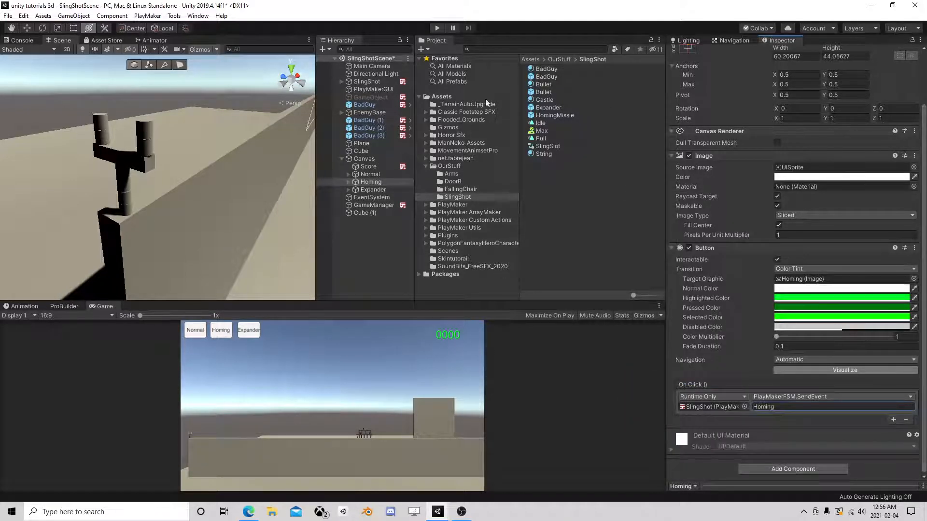
# - Make the Expander button's On Click send the 'Expander' event to SlingShot's FSM
pyautogui.click(372, 190)
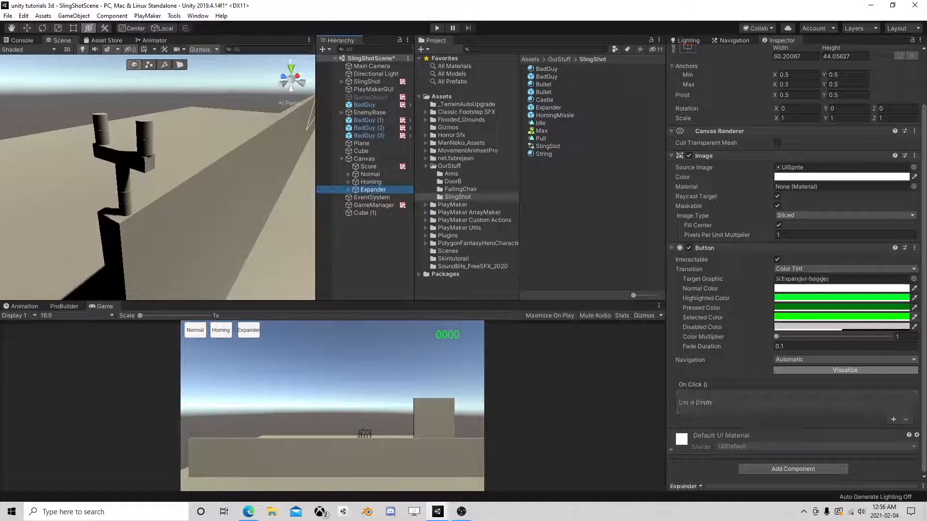
pyautogui.click(893, 419)
pyautogui.moveTo(366, 85); pyautogui.dragTo(706, 407)
pyautogui.click(773, 396)
pyautogui.moveTo(789, 454)
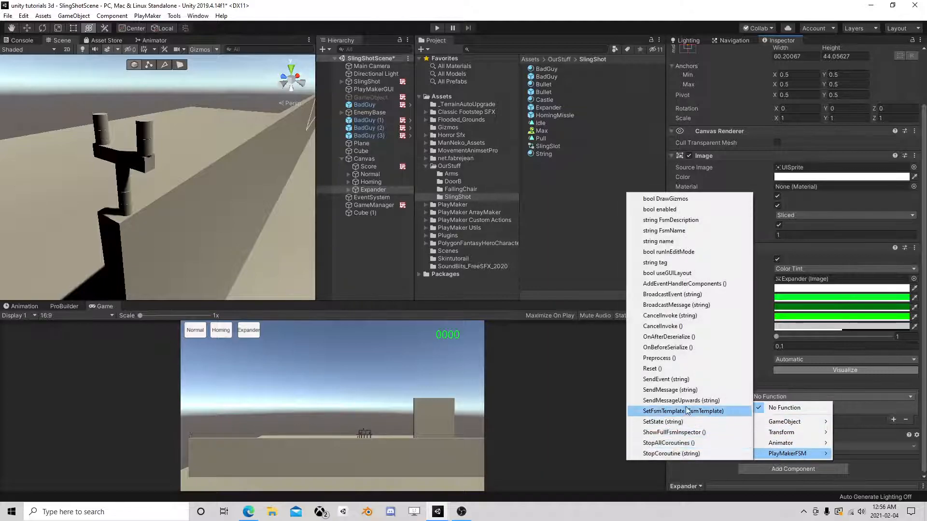
pyautogui.click(686, 380)
pyautogui.click(763, 407)
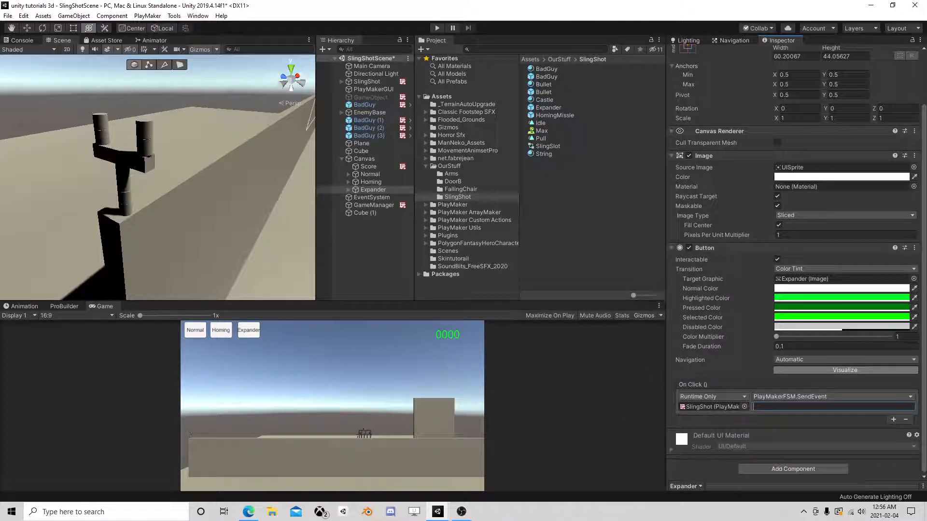
pyautogui.write('Expander')
# - Run the game, choose Homing ammo, and open SlingShot's Ammo Type FSM in PlayMaker
pyautogui.click(437, 28)
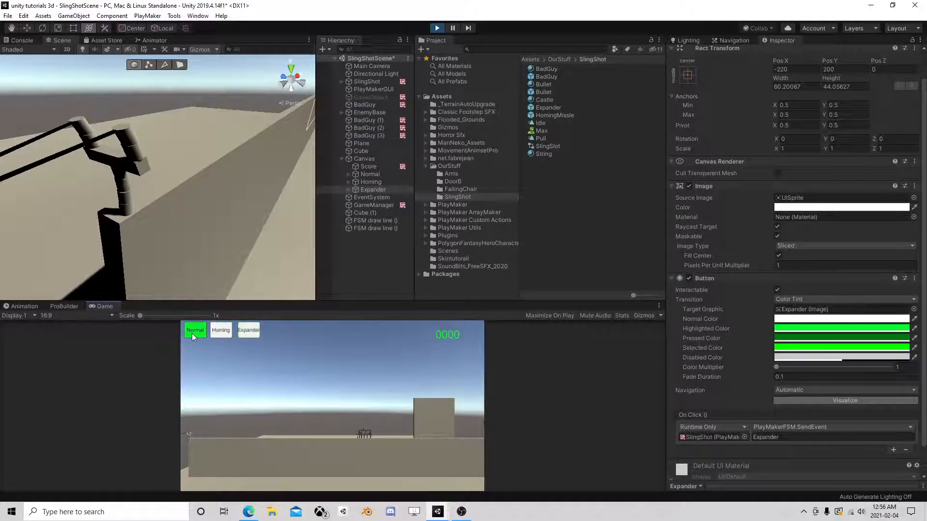
pyautogui.click(225, 333)
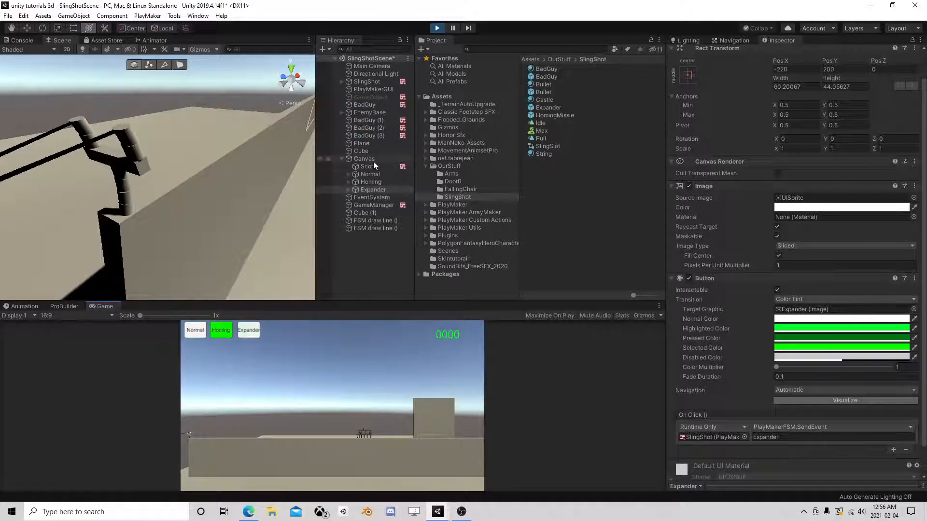
pyautogui.click(375, 82)
pyautogui.scroll(-1, 794, 350)
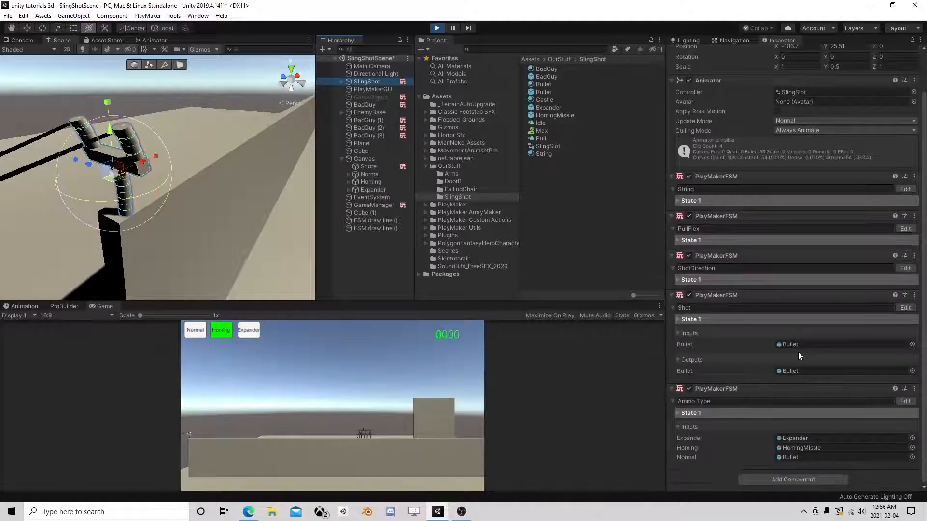
pyautogui.click(909, 403)
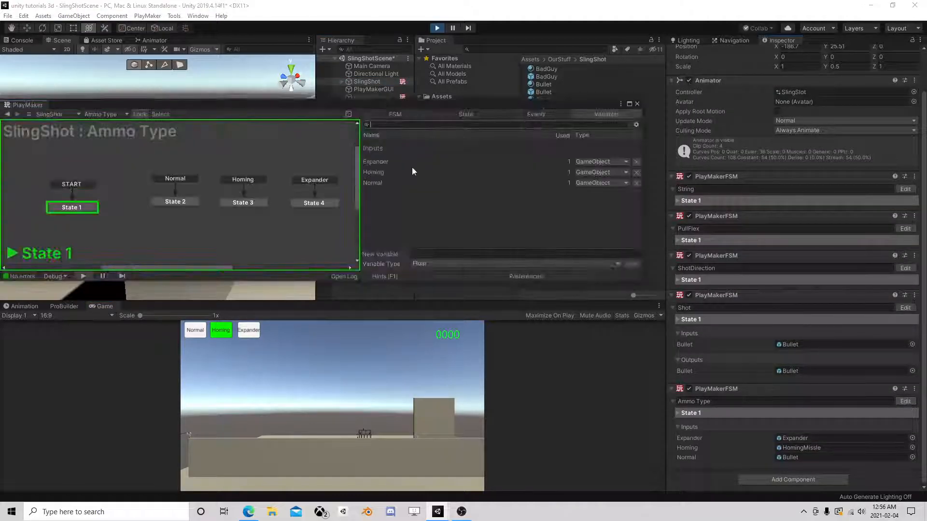
# - Reposition the PlayMaker editor, check the Normal button's click setup, and reselect SlingShot
pyautogui.moveTo(289, 109); pyautogui.dragTo(378, 359)
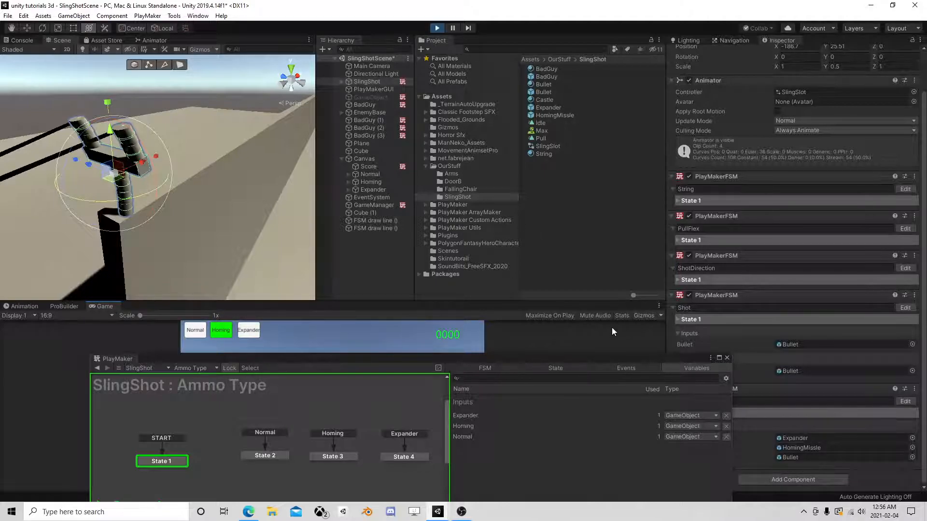
pyautogui.moveTo(605, 361); pyautogui.dragTo(546, 315)
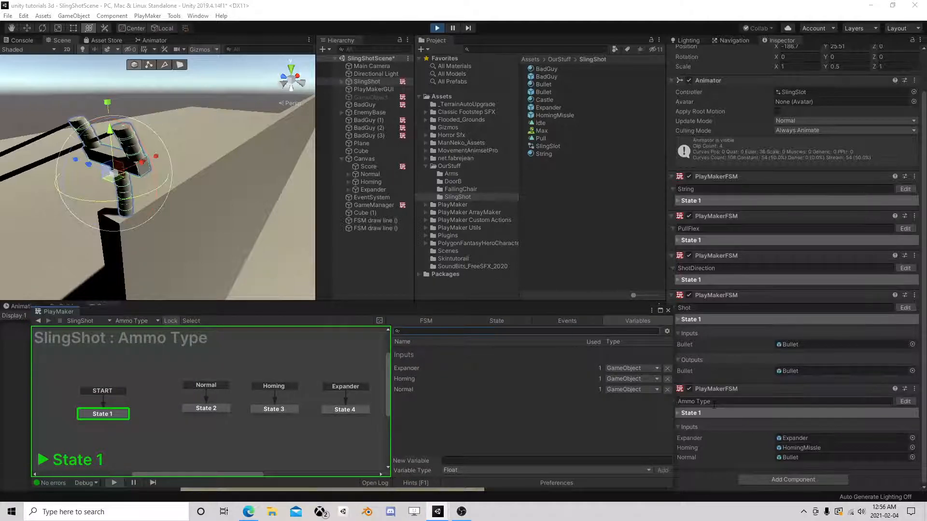
pyautogui.click(369, 174)
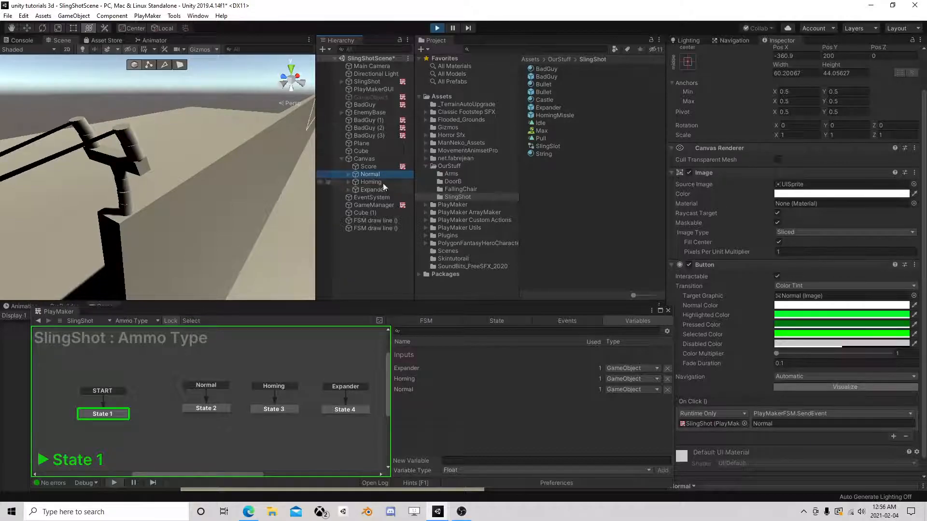
pyautogui.click(376, 83)
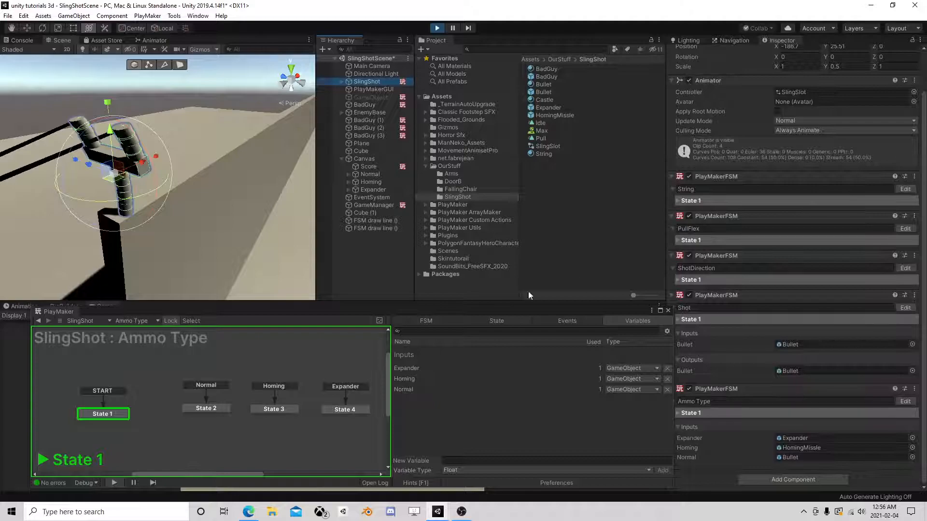
# - Stop the game and delete the Normal, Homing and Expander transitions from States 2, 3 and 4
pyautogui.click(437, 28)
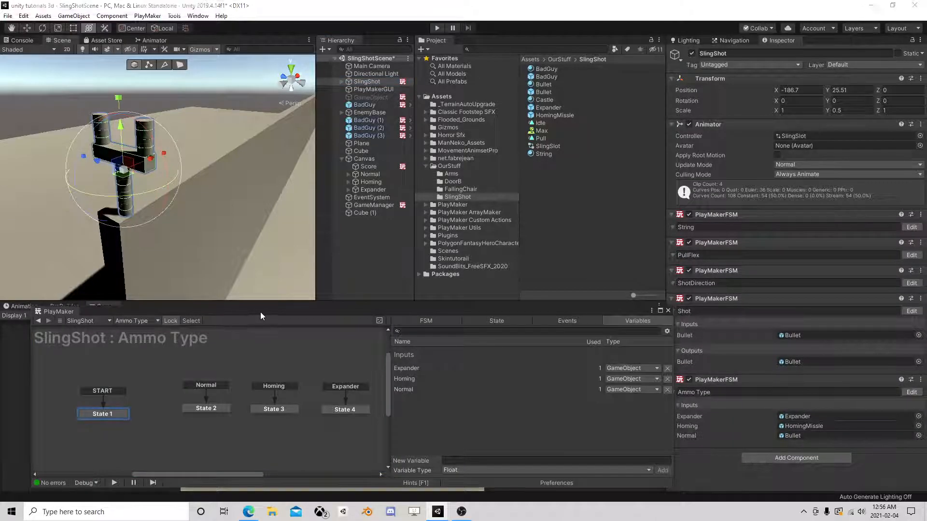
pyautogui.moveTo(259, 312); pyautogui.dragTo(285, 204)
pyautogui.click(143, 307)
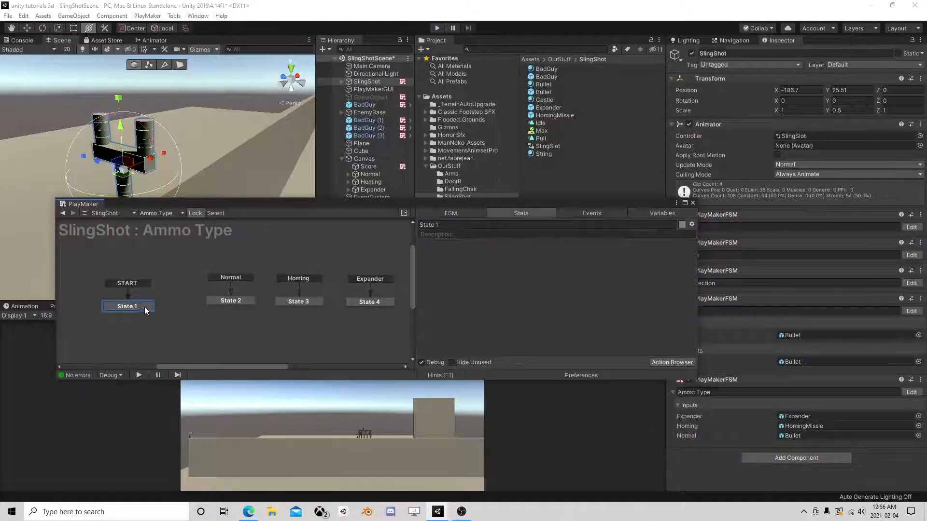
pyautogui.rightClick(229, 278)
pyautogui.click(268, 322)
pyautogui.rightClick(303, 279)
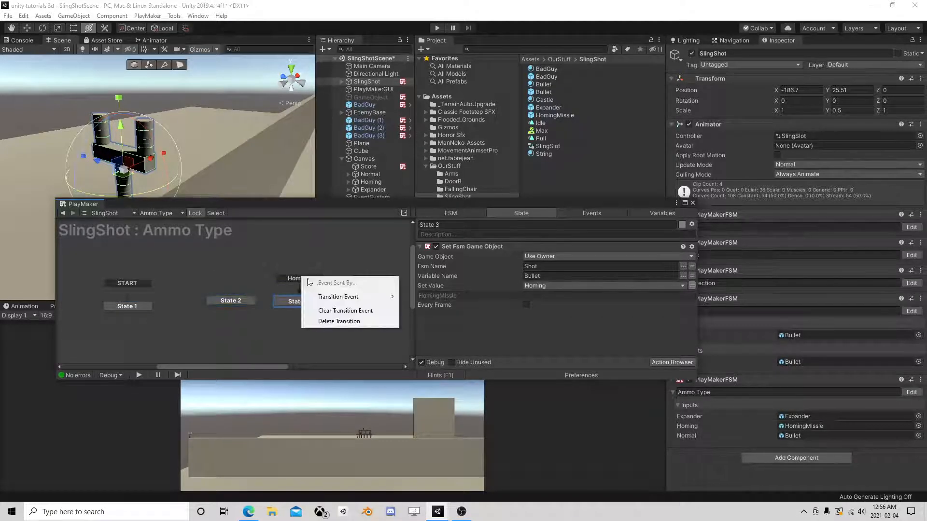
pyautogui.click(343, 325)
pyautogui.rightClick(361, 279)
pyautogui.click(400, 325)
# - Stack States 2–4 and route each one's FINISHED transition back to State 1
pyautogui.moveTo(231, 301); pyautogui.dragTo(251, 275)
pyautogui.moveTo(303, 300); pyautogui.dragTo(257, 300)
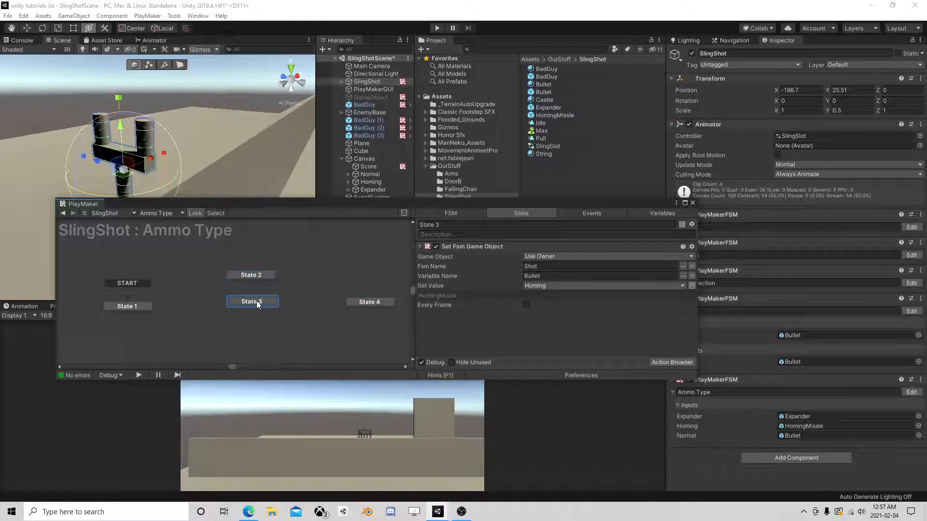
pyautogui.moveTo(363, 303); pyautogui.dragTo(249, 327)
pyautogui.keyDown('ctrl'); pyautogui.click(258, 276); pyautogui.keyUp('ctrl')
pyautogui.keyDown('ctrl'); pyautogui.click(256, 303); pyautogui.keyUp('ctrl')
pyautogui.keyDown('ctrl'); pyautogui.click(260, 328); pyautogui.keyUp('ctrl')
pyautogui.moveTo(260, 335); pyautogui.dragTo(136, 303)
pyautogui.moveTo(251, 309); pyautogui.dragTo(130, 306)
pyautogui.moveTo(272, 284); pyautogui.dragTo(137, 307)
pyautogui.click(137, 308)
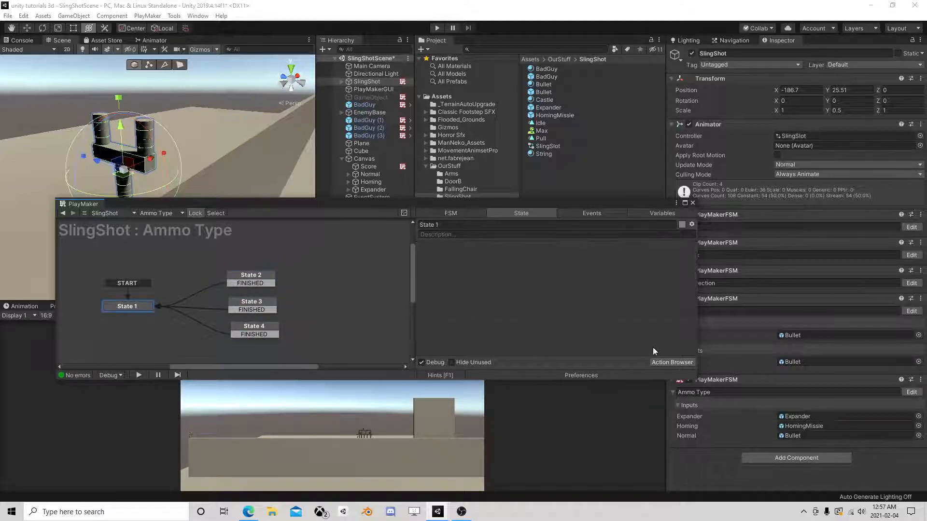
pyautogui.click(672, 362)
# - Add a UI Button Array action to State 1 and delete the stray UI Button On Click Event action
pyautogui.write('arra')
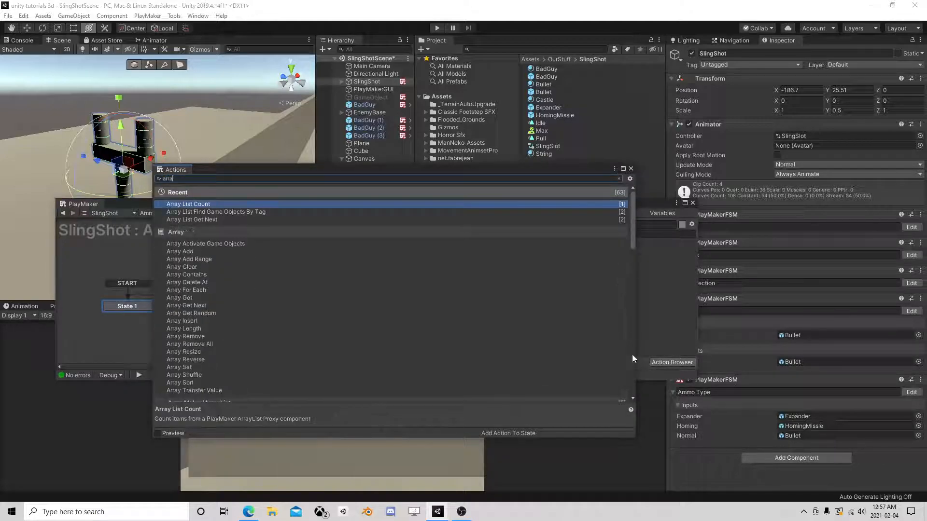
pyautogui.moveTo(180, 181); pyautogui.dragTo(146, 181)
pyautogui.write('butt')
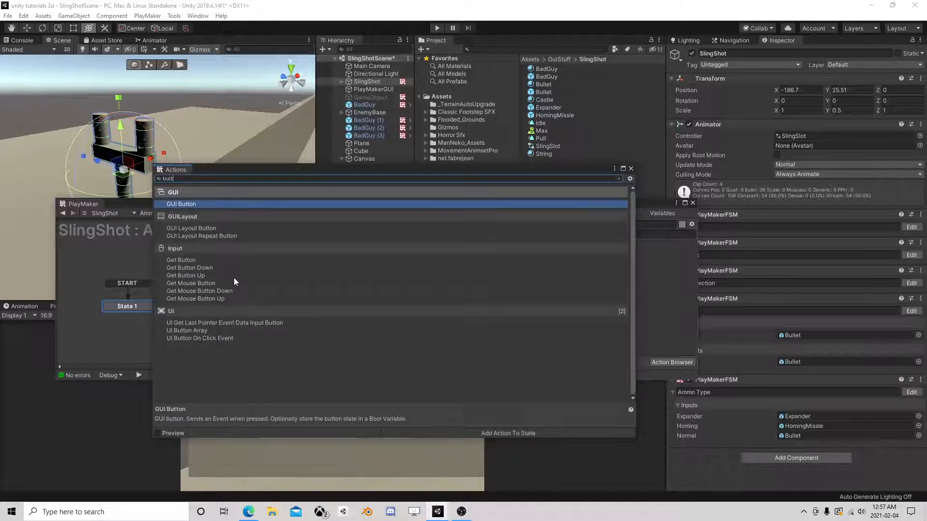
pyautogui.doubleClick(208, 337)
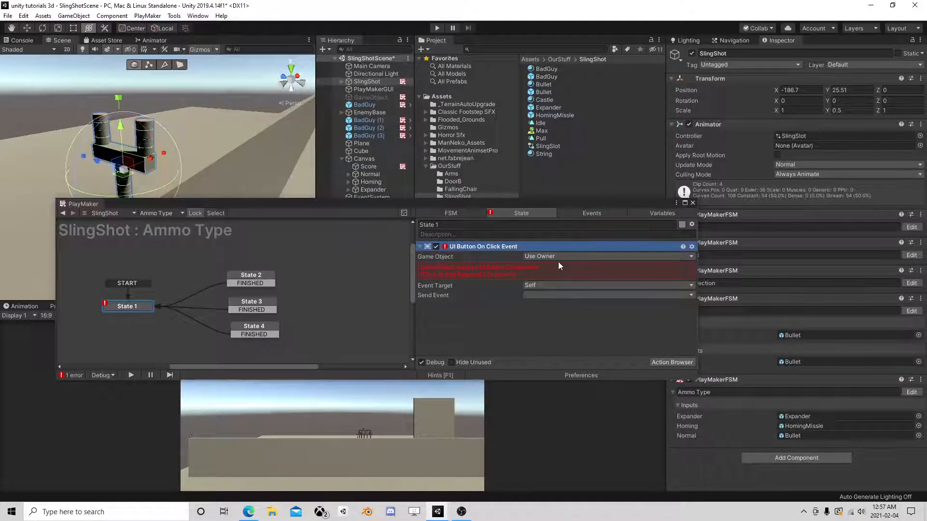
pyautogui.click(671, 363)
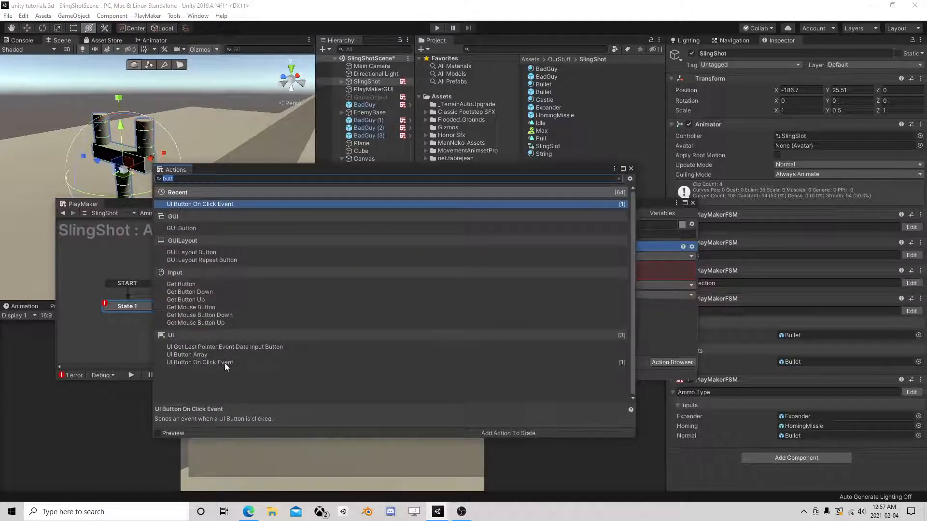
pyautogui.doubleClick(200, 355)
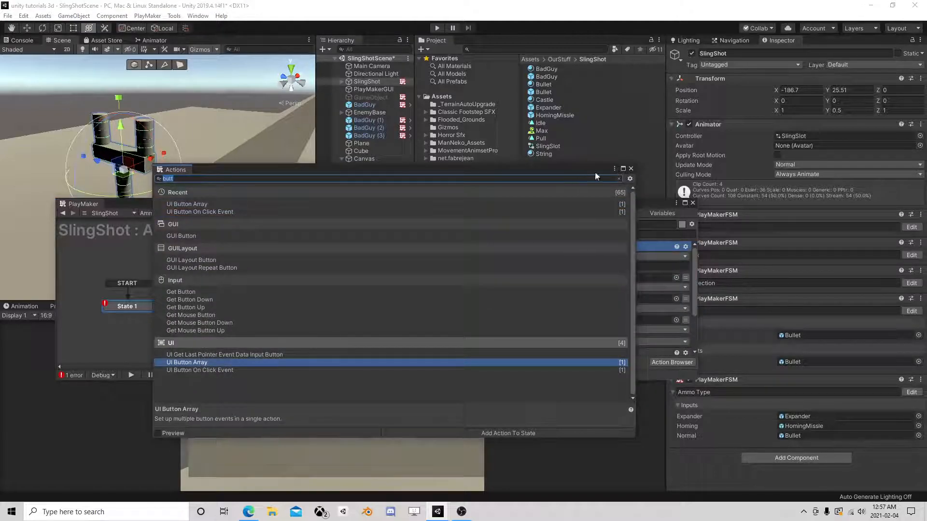
pyautogui.click(631, 169)
pyautogui.scroll(-3, 475, 282)
pyautogui.click(467, 296)
pyautogui.press('Delete')
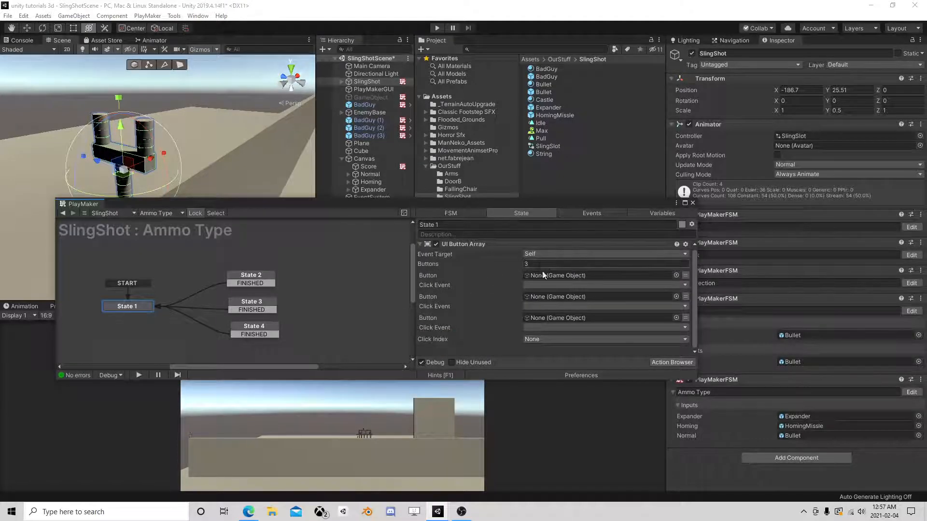
# - Fill the button array with Normal, Homing and Expander, with matching Normal, Homing, Expander click events
pyautogui.moveTo(382, 205); pyautogui.dragTo(369, 248)
pyautogui.moveTo(533, 309); pyautogui.dragTo(534, 319)
pyautogui.moveTo(382, 182); pyautogui.dragTo(542, 363)
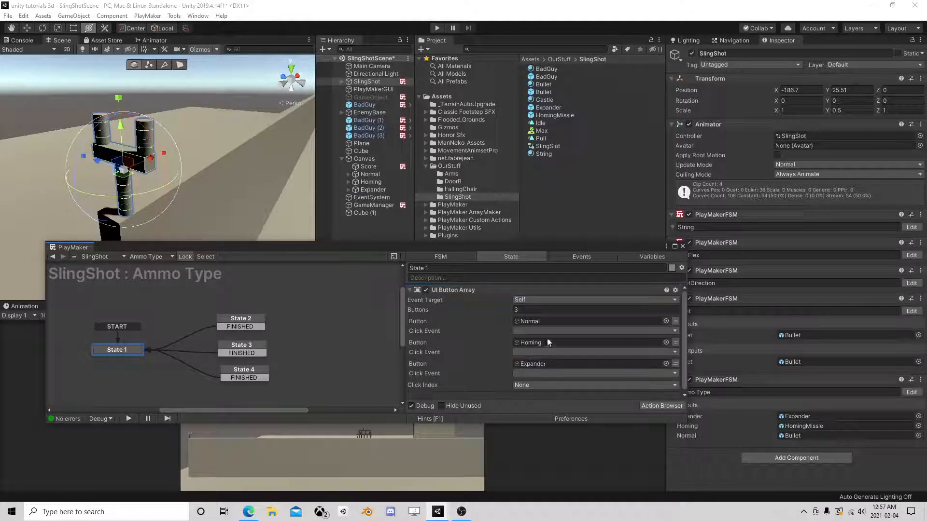
pyautogui.click(551, 331)
pyautogui.click(554, 354)
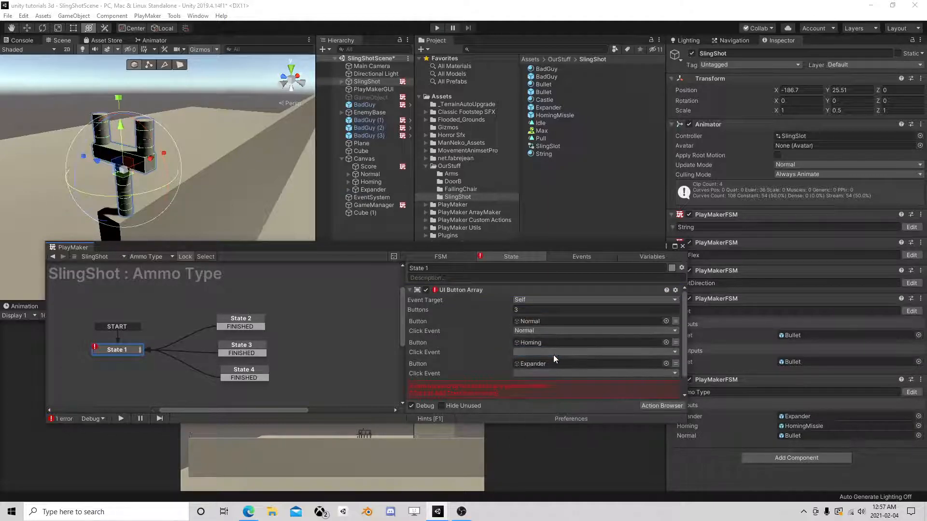
pyautogui.click(545, 352)
pyautogui.click(545, 385)
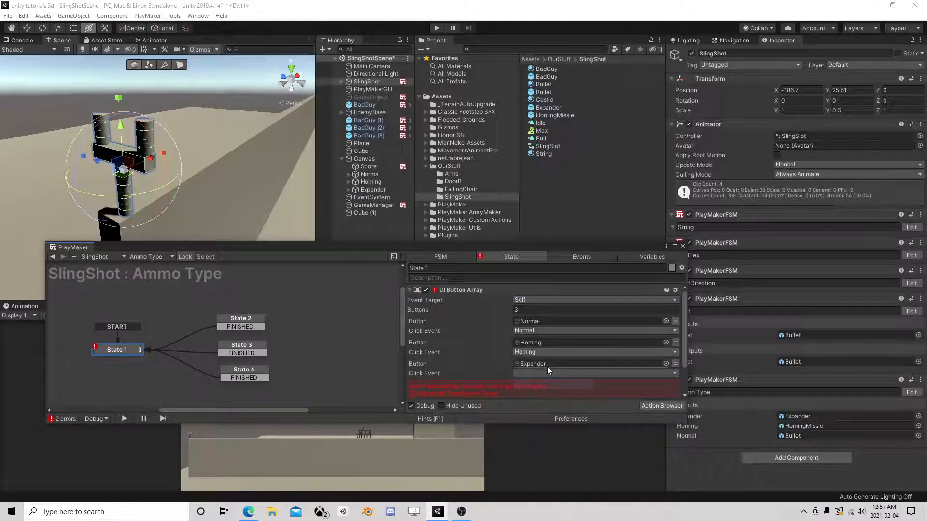
pyautogui.click(545, 374)
pyautogui.click(542, 416)
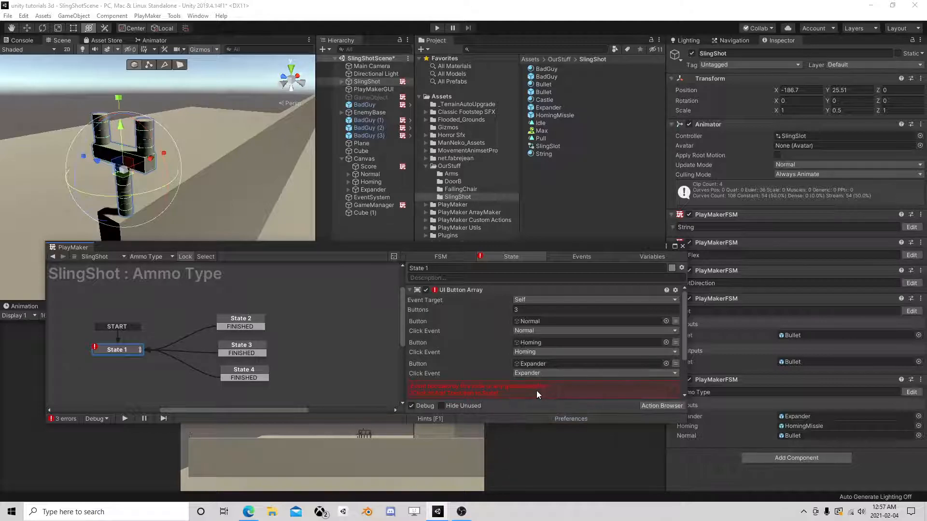
# - Add Normal, Homing and Expander transitions to State 1, linking them to States 2, 3 and 4
pyautogui.click(537, 391)
pyautogui.scroll(-3, 537, 390)
pyautogui.click(517, 352)
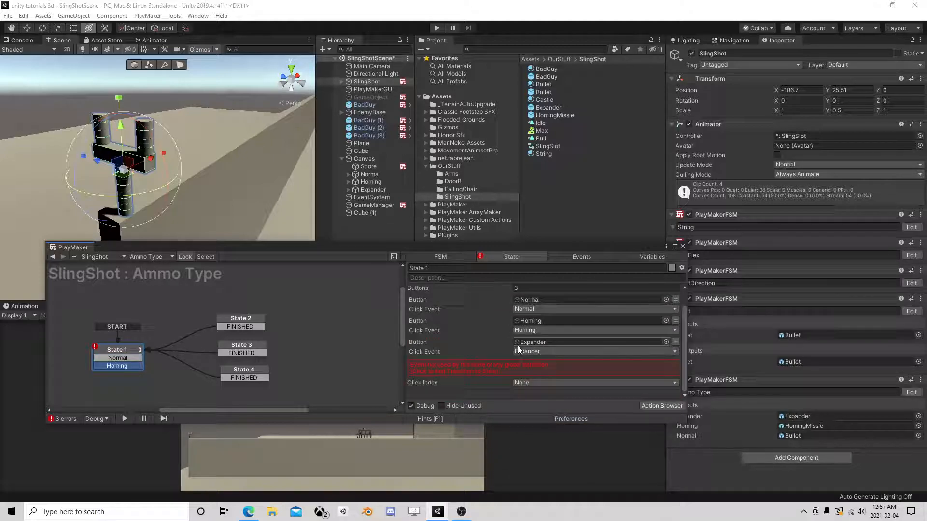
pyautogui.click(497, 371)
pyautogui.moveTo(136, 366); pyautogui.dragTo(242, 371)
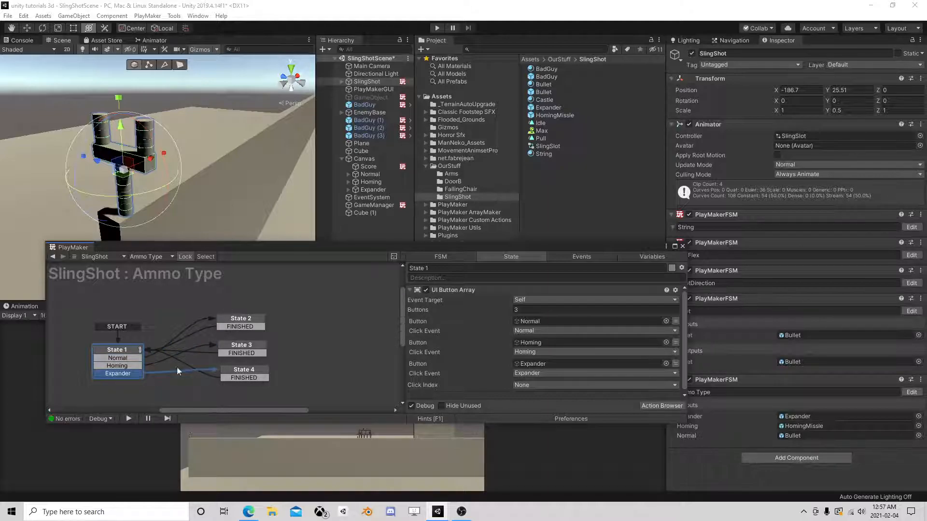
pyautogui.moveTo(129, 349); pyautogui.dragTo(118, 327)
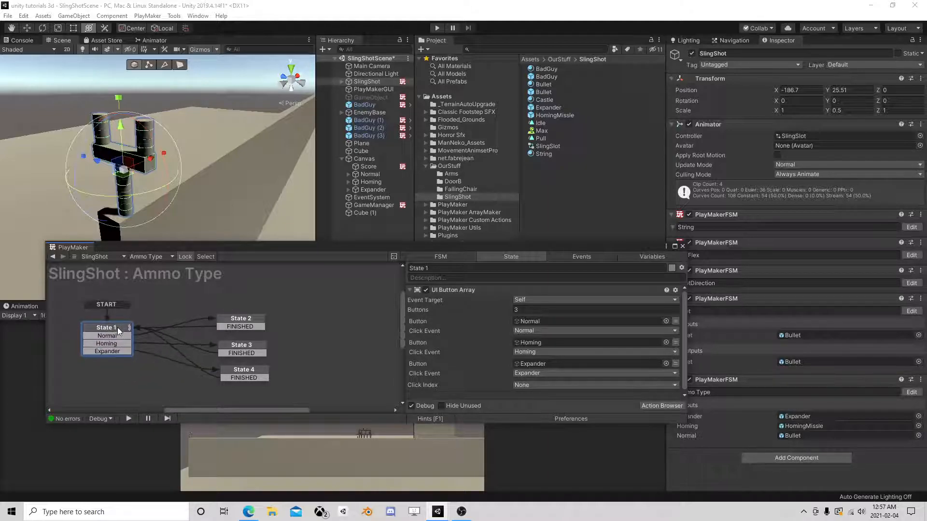
# - Run the game and cycle the Normal, Homing and Expander buttons, watching Ammo Type switch states
pyautogui.click(436, 27)
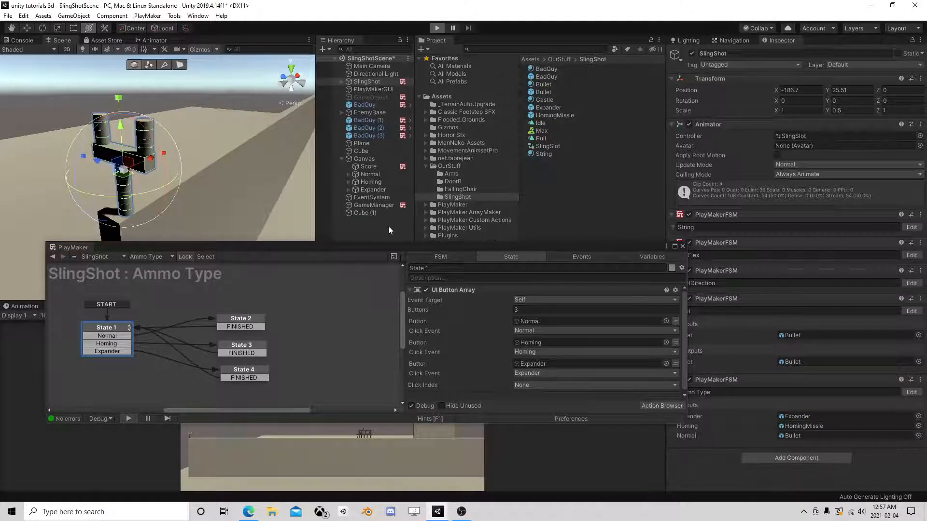
pyautogui.moveTo(360, 247); pyautogui.dragTo(447, 123)
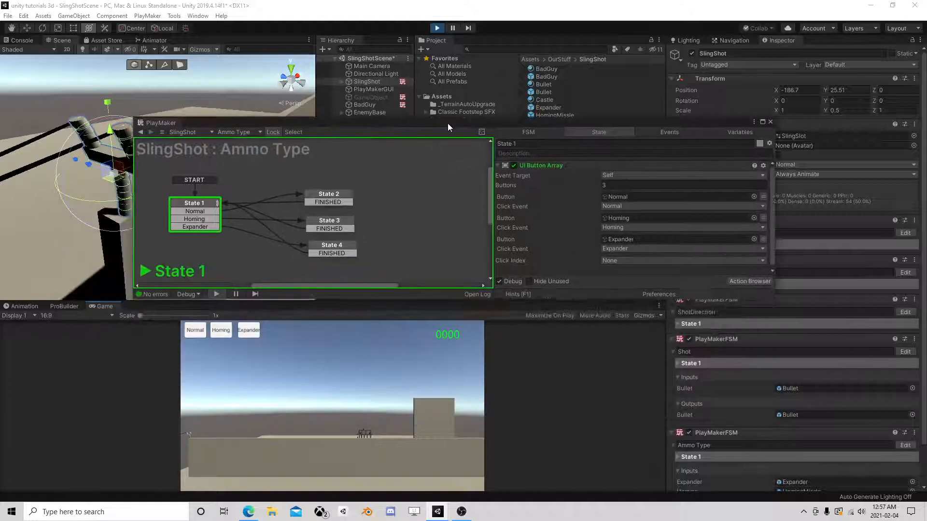
pyautogui.click(224, 331)
pyautogui.click(251, 331)
pyautogui.click(196, 330)
pyautogui.click(227, 331)
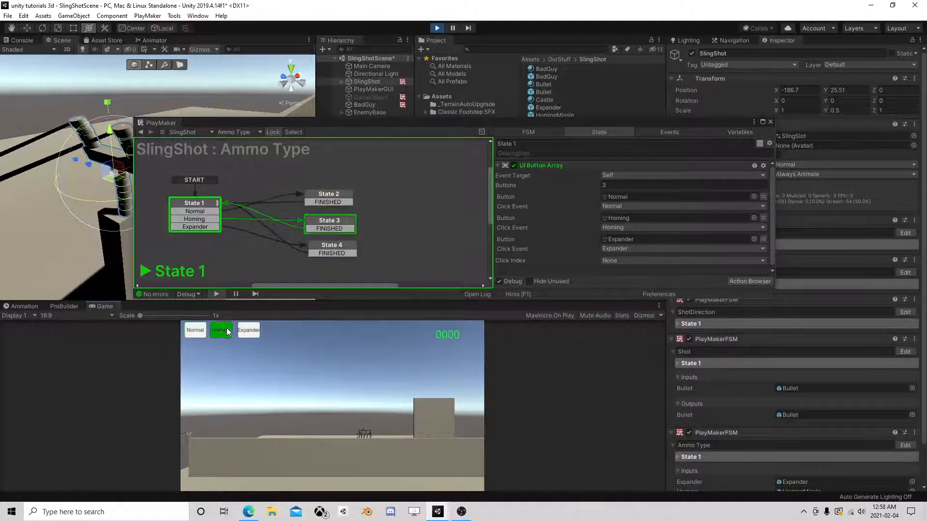
pyautogui.click(195, 331)
pyautogui.click(249, 331)
pyautogui.click(222, 332)
pyautogui.click(194, 331)
pyautogui.click(221, 333)
pyautogui.click(254, 333)
pyautogui.click(225, 332)
pyautogui.click(201, 331)
pyautogui.click(227, 331)
pyautogui.click(335, 221)
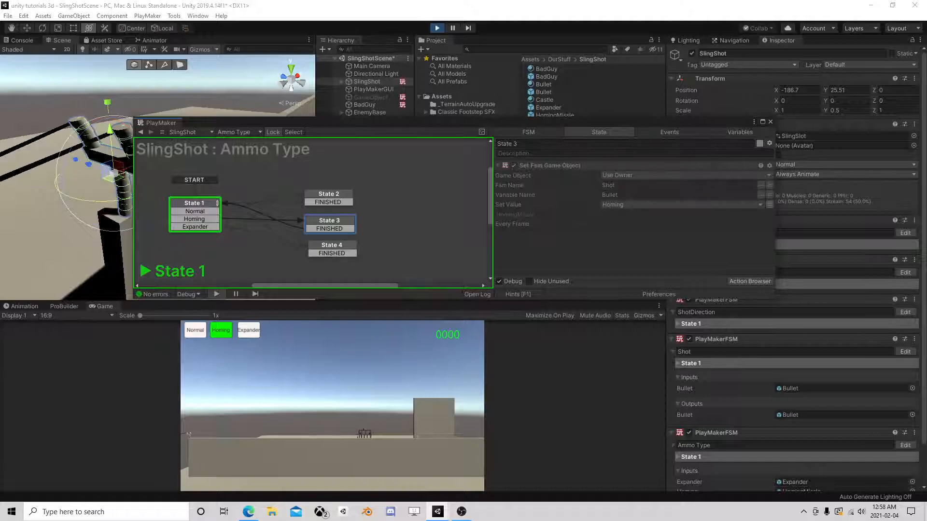
pyautogui.click(770, 122)
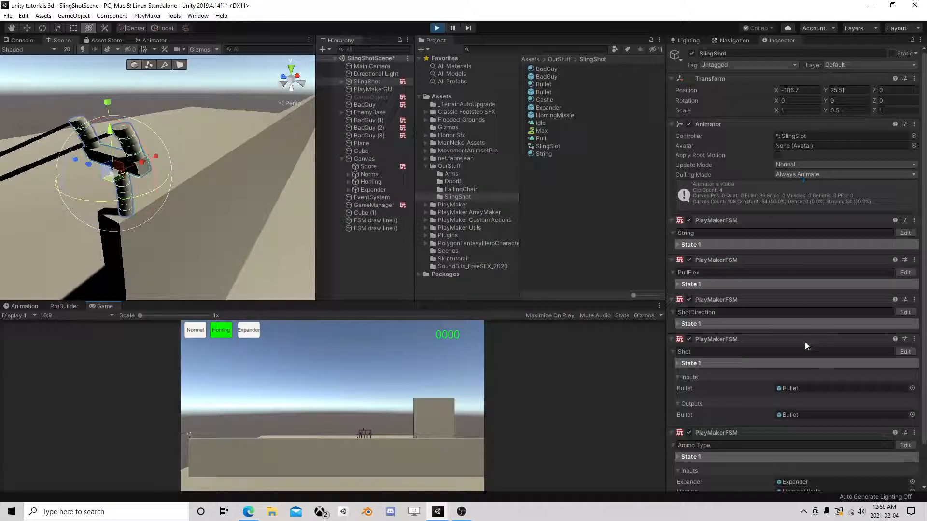
# - Open the Shot FSM's State 2 Create Object action while pressing the ammo buttons in-game
pyautogui.click(906, 353)
pyautogui.click(377, 230)
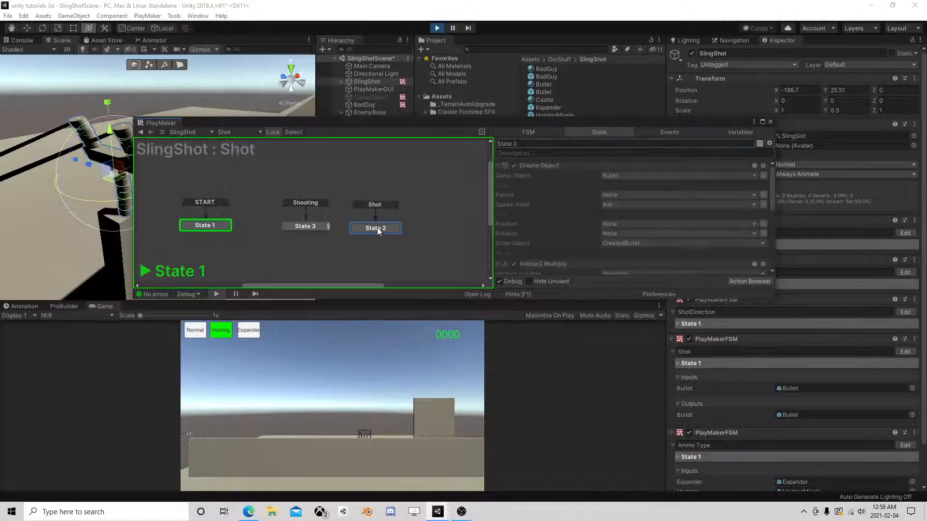
pyautogui.moveTo(553, 121); pyautogui.dragTo(552, 67)
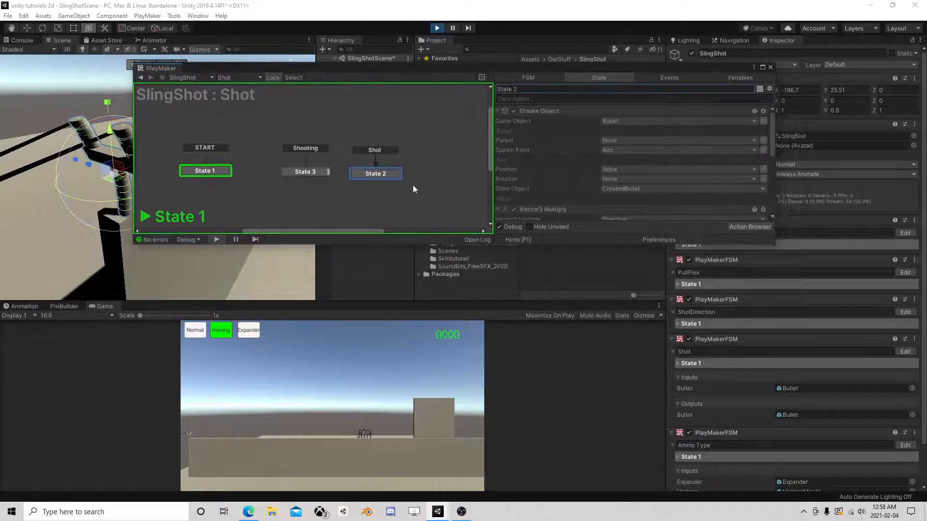
pyautogui.click(252, 331)
pyautogui.click(221, 330)
pyautogui.click(197, 332)
pyautogui.click(221, 330)
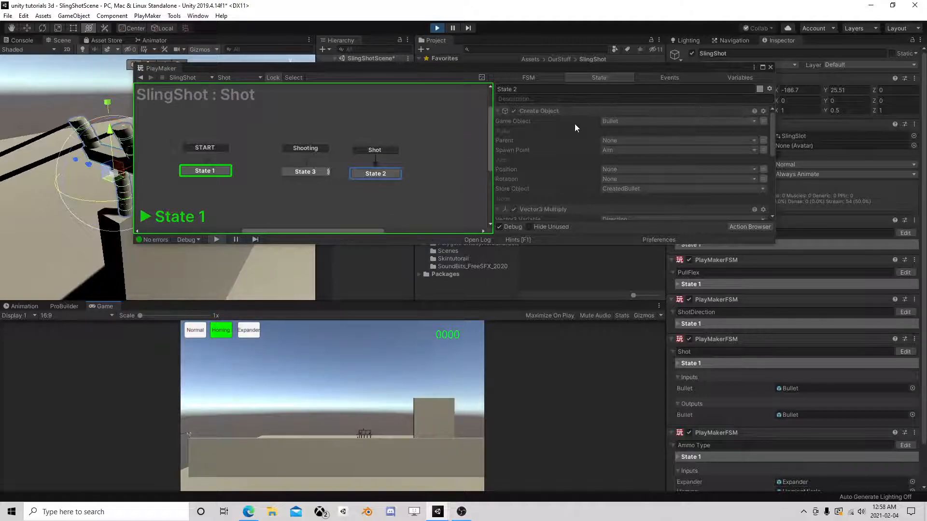
# - Inspect the spawned object's variable choices and the Shot FSM variables, then stop play mode
pyautogui.click(627, 121)
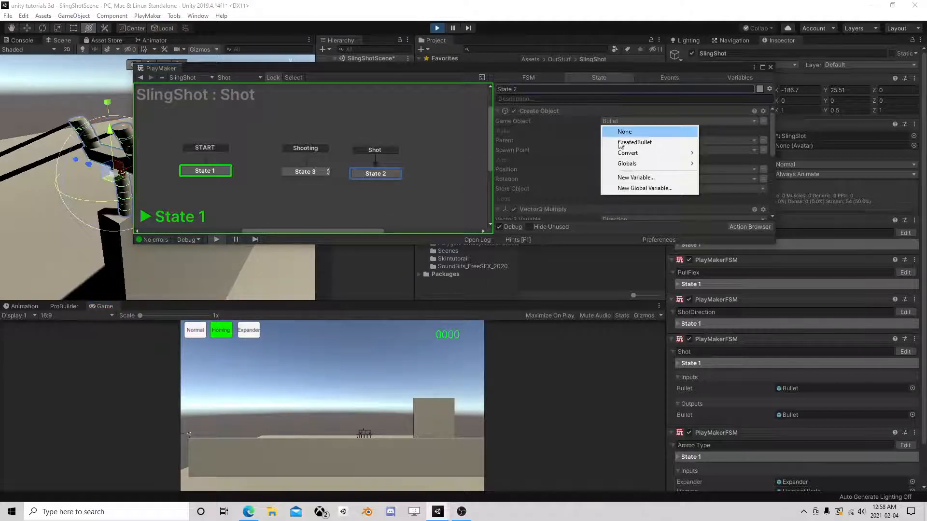
pyautogui.moveTo(645, 155)
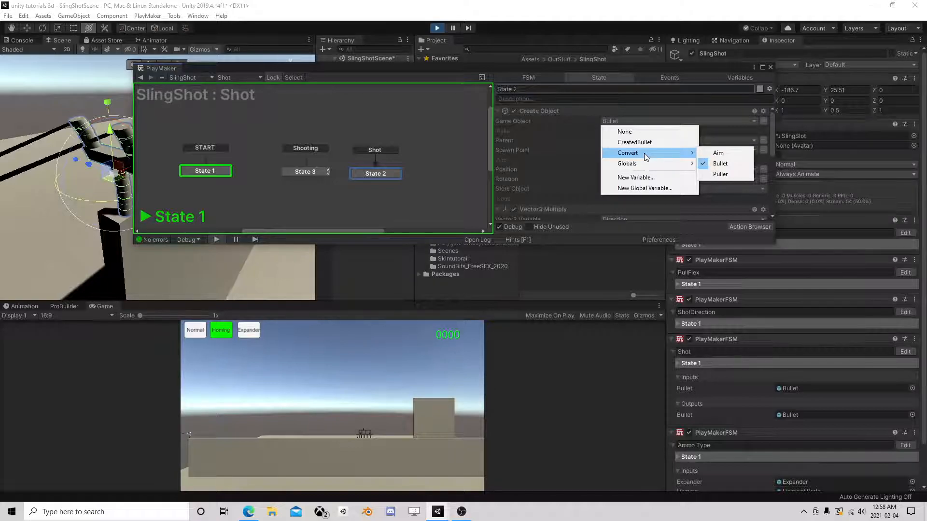
pyautogui.click(570, 129)
pyautogui.click(740, 76)
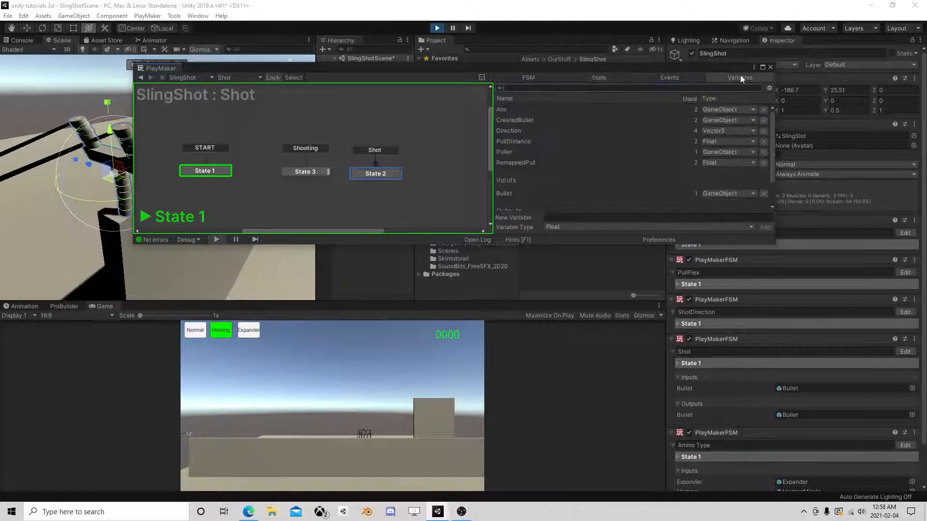
pyautogui.click(436, 29)
pyautogui.click(384, 173)
pyautogui.click(630, 120)
# - Create a new Shot FSM variable named 'Using Ammo' for the spawned object
pyautogui.click(645, 178)
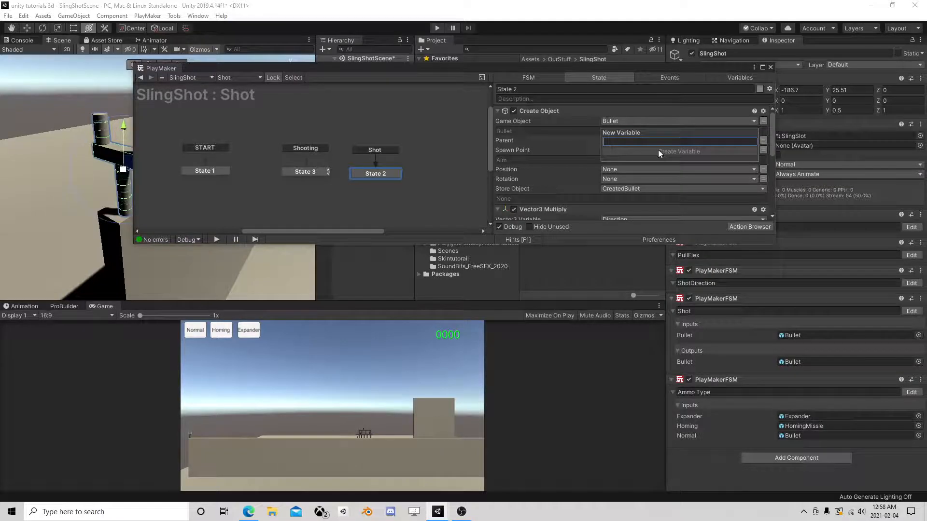
pyautogui.write('Using Ammo')
pyautogui.click(658, 151)
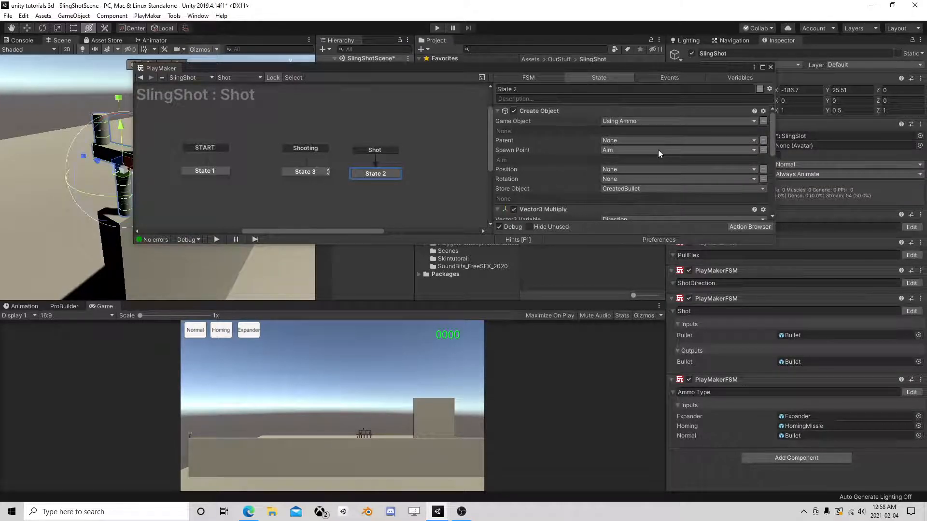
# - Delete the Bullet variable from the Shot FSM and open Ammo Type's State 2
pyautogui.click(719, 78)
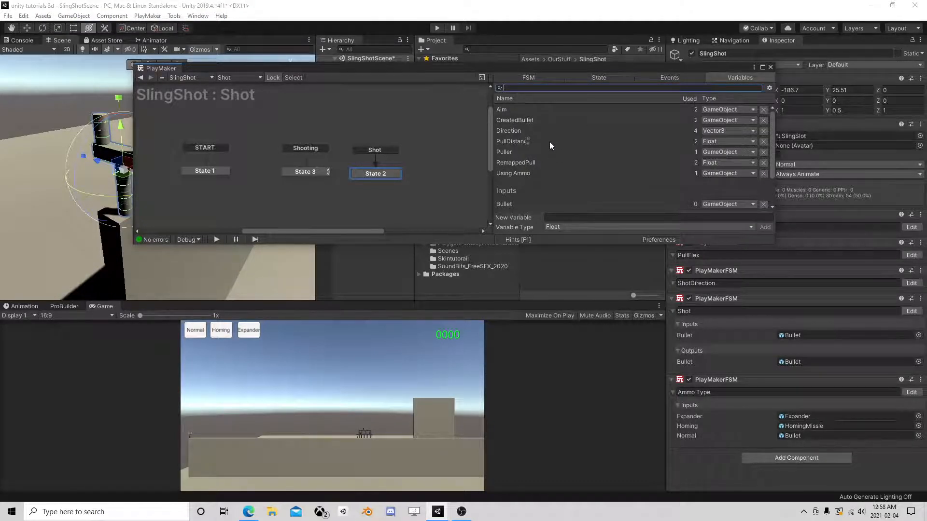
pyautogui.scroll(-3, 547, 149)
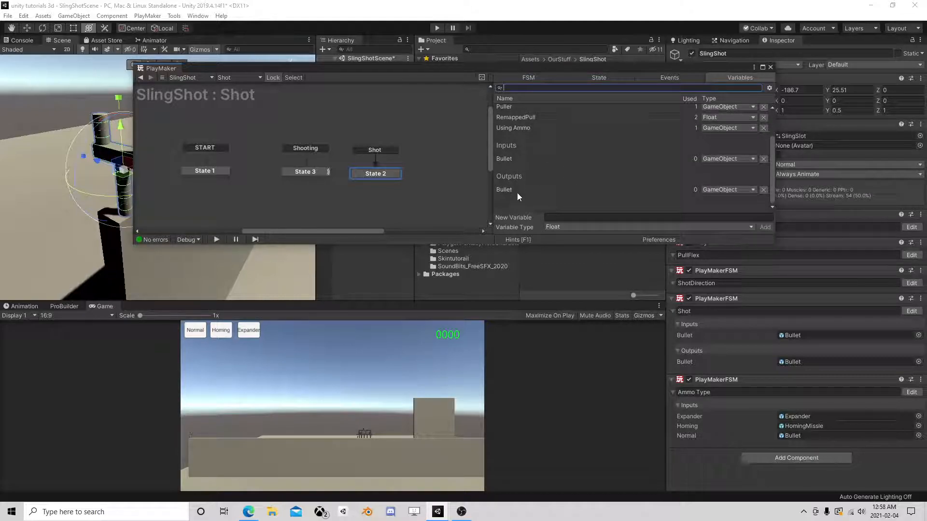
pyautogui.click(764, 160)
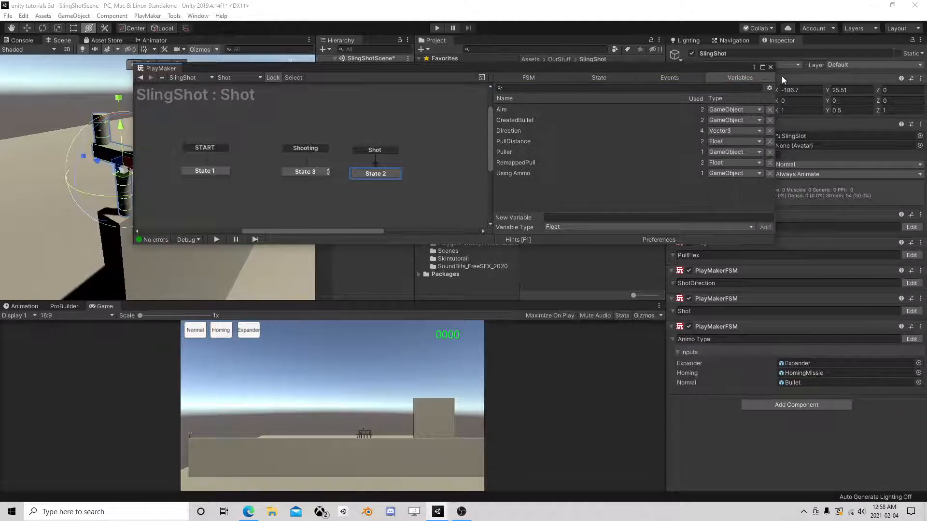
pyautogui.click(771, 67)
pyautogui.click(907, 339)
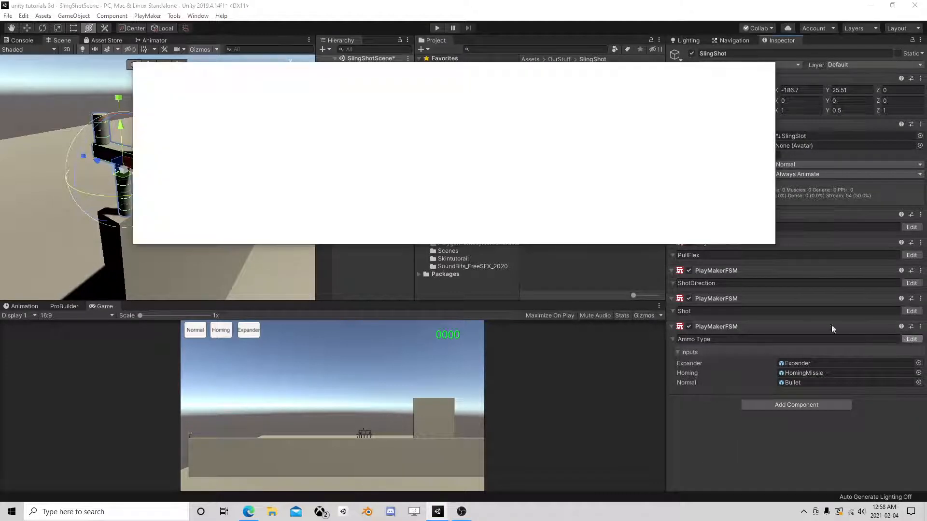
pyautogui.click(343, 164)
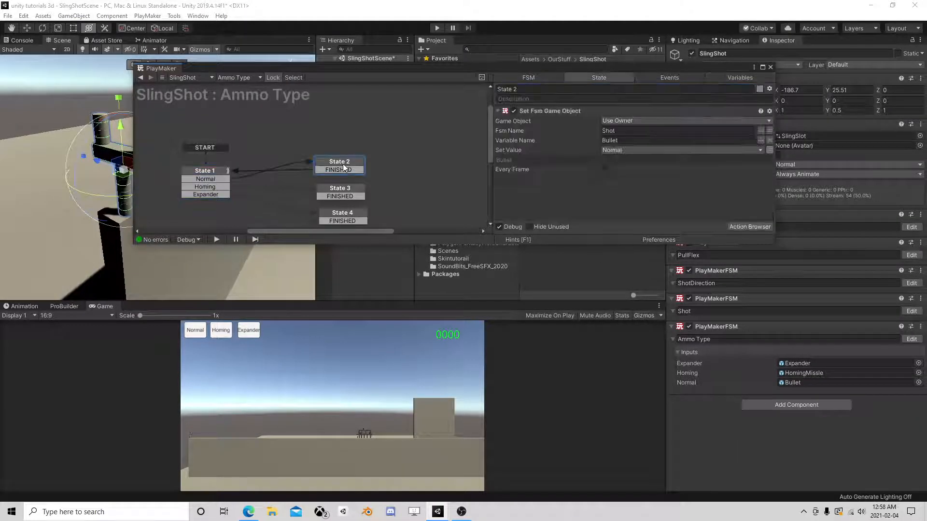
# - Set the Set Fsm Game Object Variable Name to Using Ammo in States 2, 3 and 4
pyautogui.click(743, 141)
pyautogui.click(770, 140)
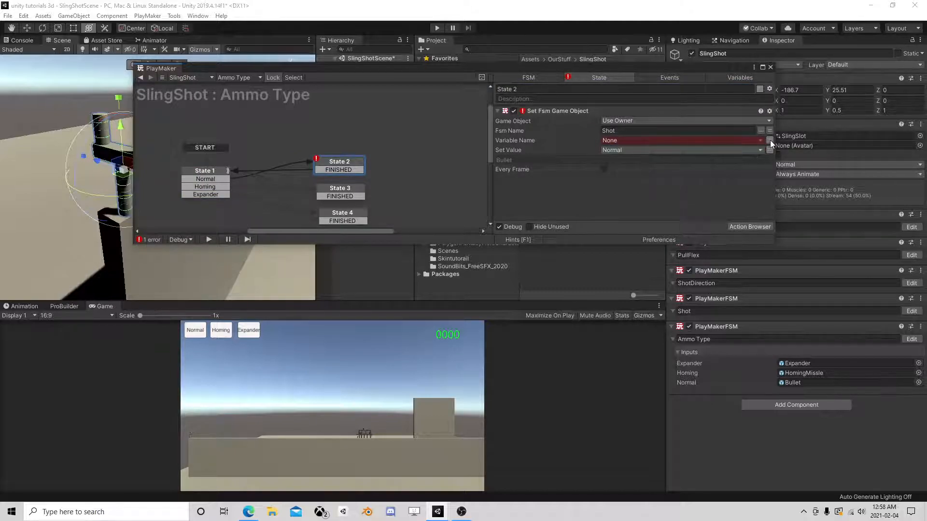
pyautogui.click(769, 140)
pyautogui.click(761, 140)
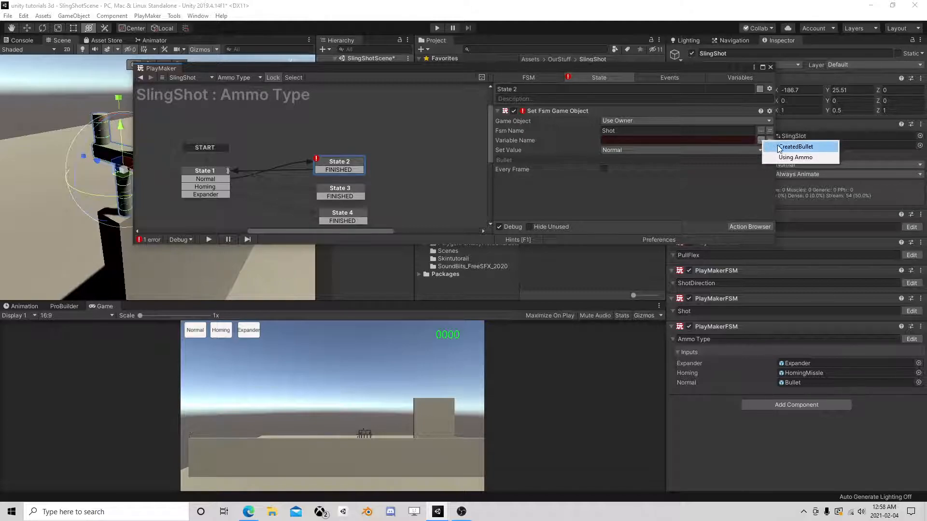
pyautogui.click(788, 157)
pyautogui.click(341, 190)
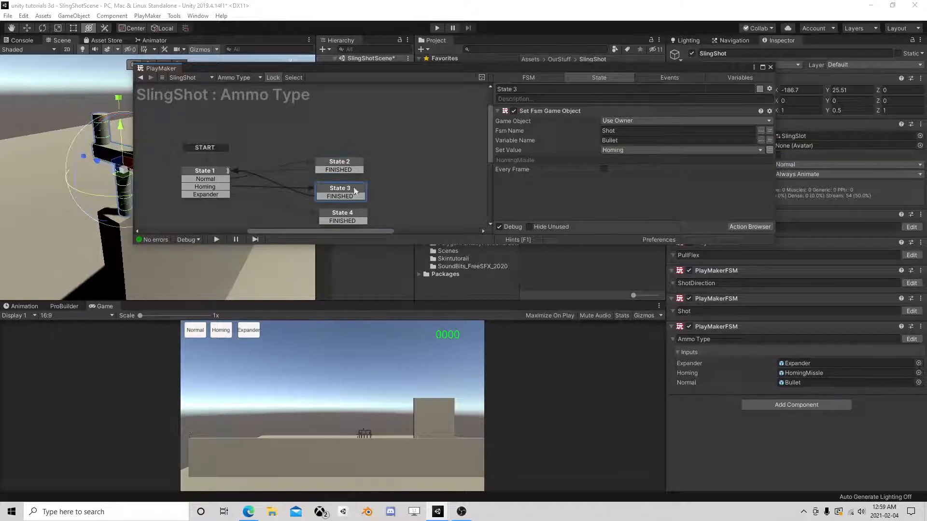
pyautogui.click(762, 140)
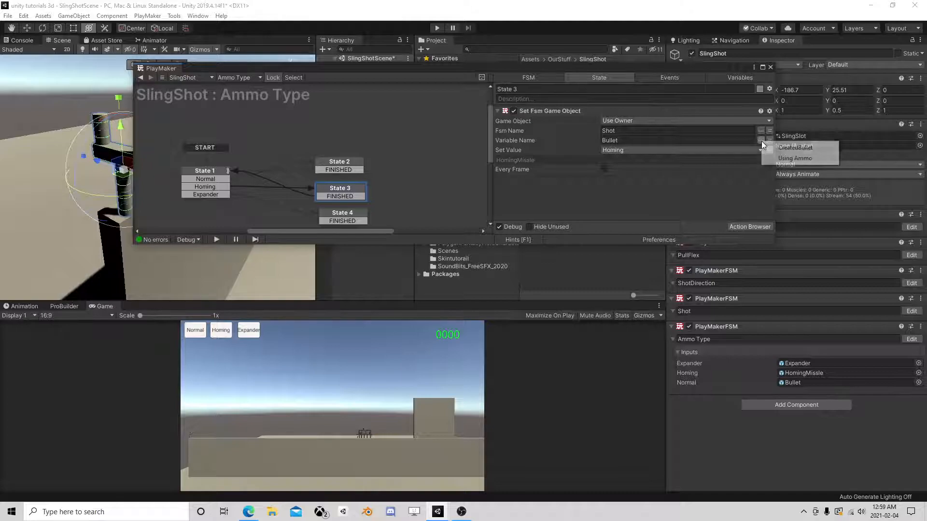
pyautogui.click(788, 158)
pyautogui.click(355, 213)
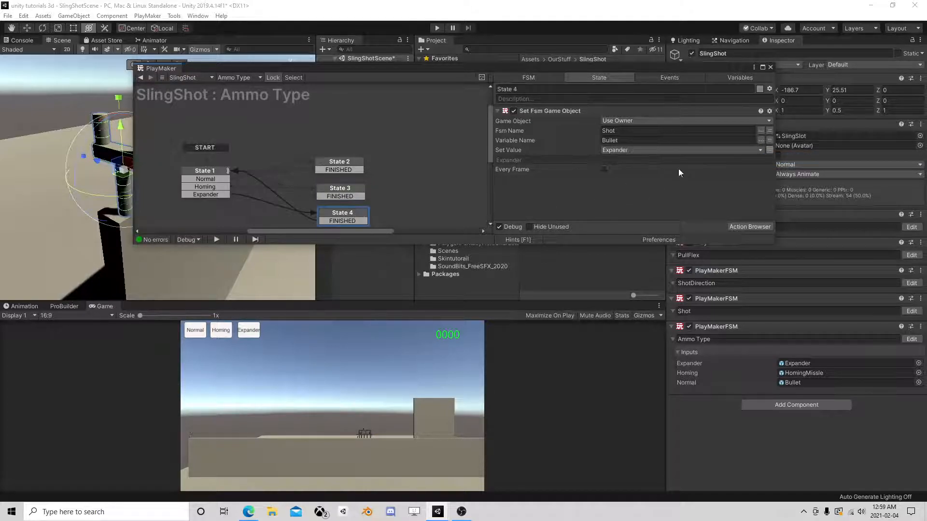
pyautogui.click(761, 141)
pyautogui.click(788, 158)
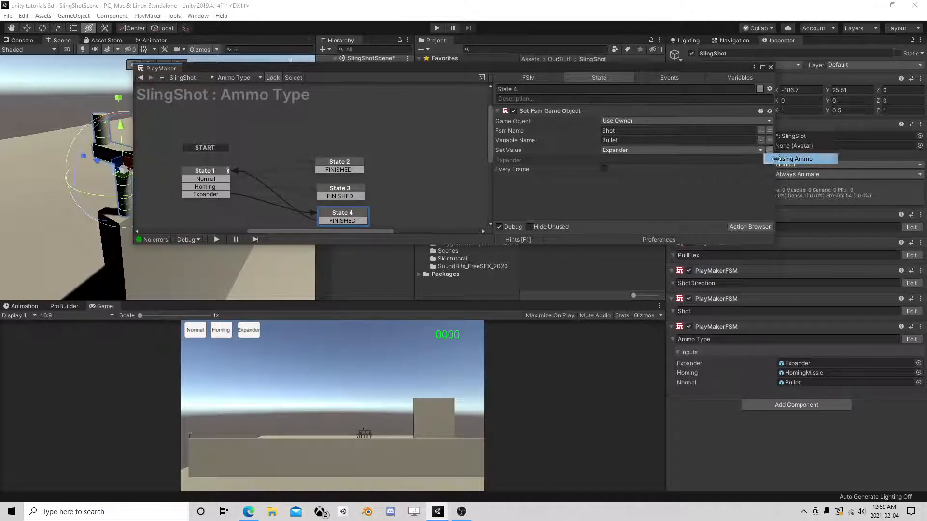
# - Enter play mode and show State 2 of the Shot FSM in PlayMaker
pyautogui.click(770, 67)
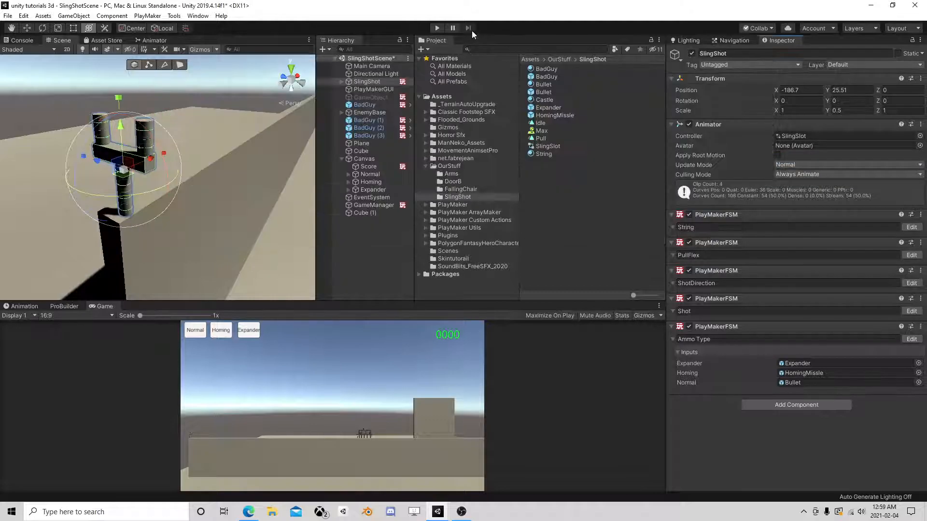
pyautogui.click(437, 27)
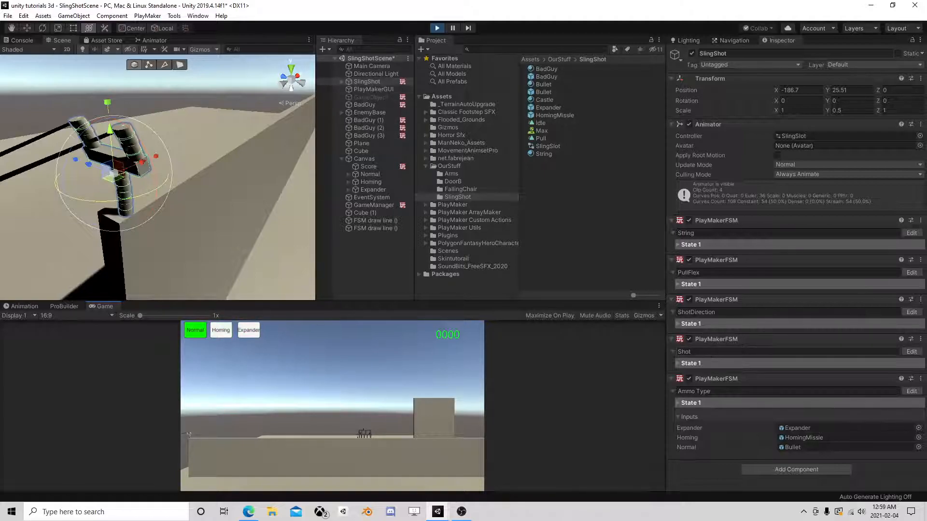
pyautogui.click(911, 352)
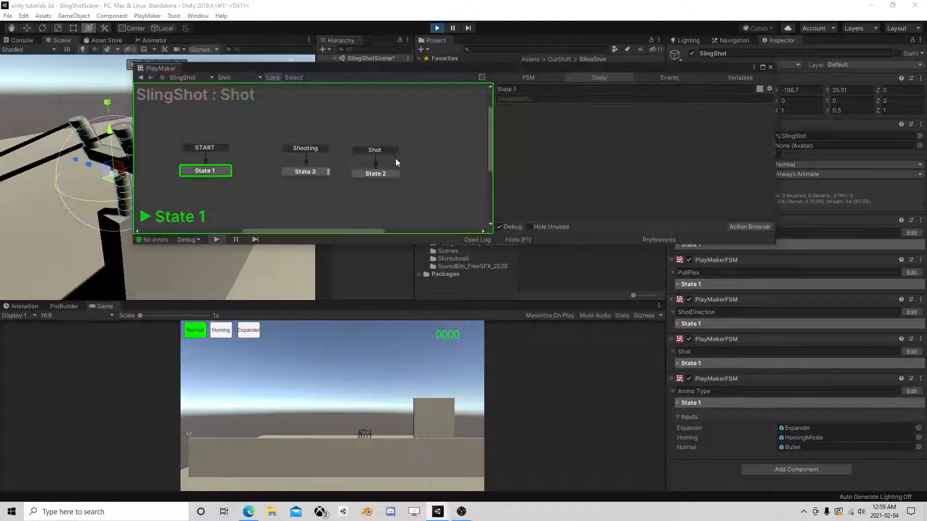
pyautogui.click(381, 174)
pyautogui.moveTo(493, 69); pyautogui.dragTo(575, 87)
# - Switch the ammo between Homing, Expander, Normal and Homing in the running game
pyautogui.click(217, 332)
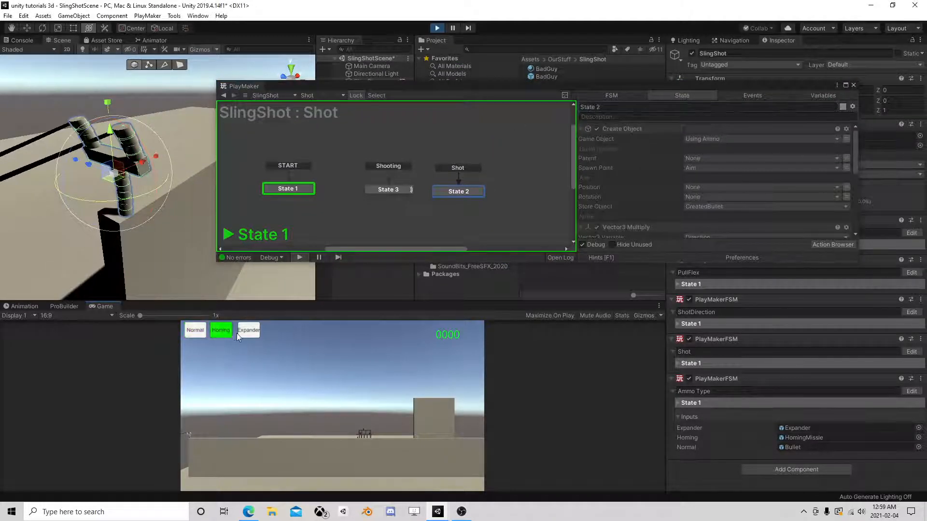
pyautogui.click(250, 335)
pyautogui.click(195, 331)
pyautogui.click(221, 334)
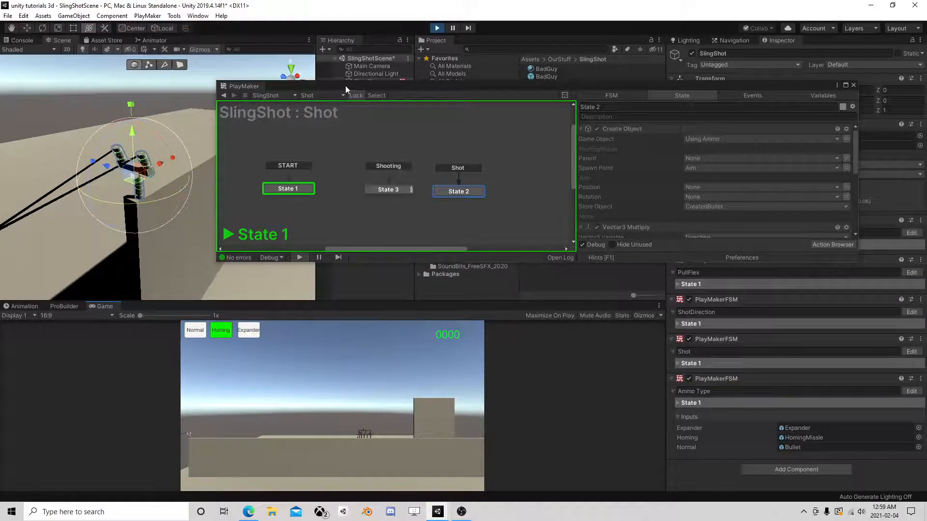
# - Activate the GameObject to fire a test shot, then pause to inspect it
pyautogui.moveTo(346, 85); pyautogui.dragTo(326, 150)
pyautogui.click(376, 97)
pyautogui.click(692, 53)
pyautogui.click(452, 28)
pyautogui.moveTo(427, 155); pyautogui.dragTo(353, 80)
# - Fire Expander ammo, inspect the spawned Expander clone, then stop play mode and close PlayMaker
pyautogui.click(453, 27)
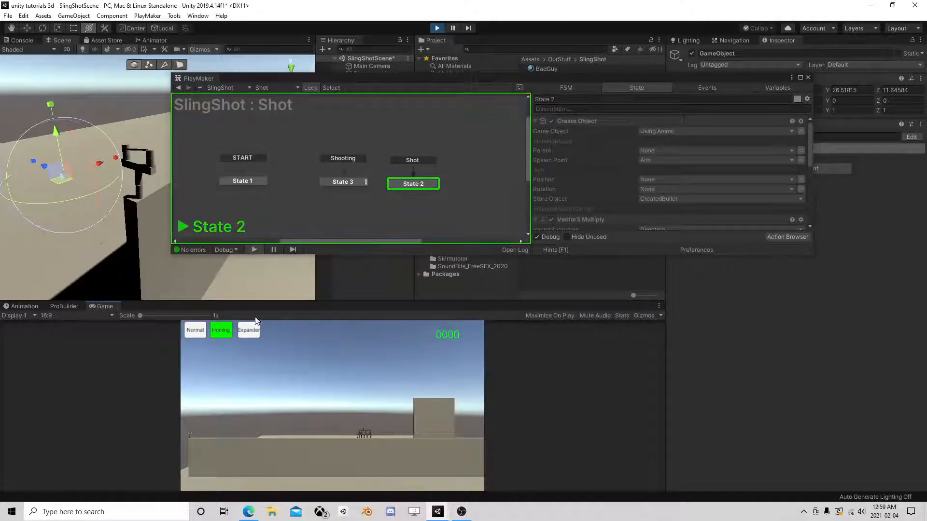
pyautogui.click(247, 332)
pyautogui.moveTo(573, 80); pyautogui.dragTo(529, 266)
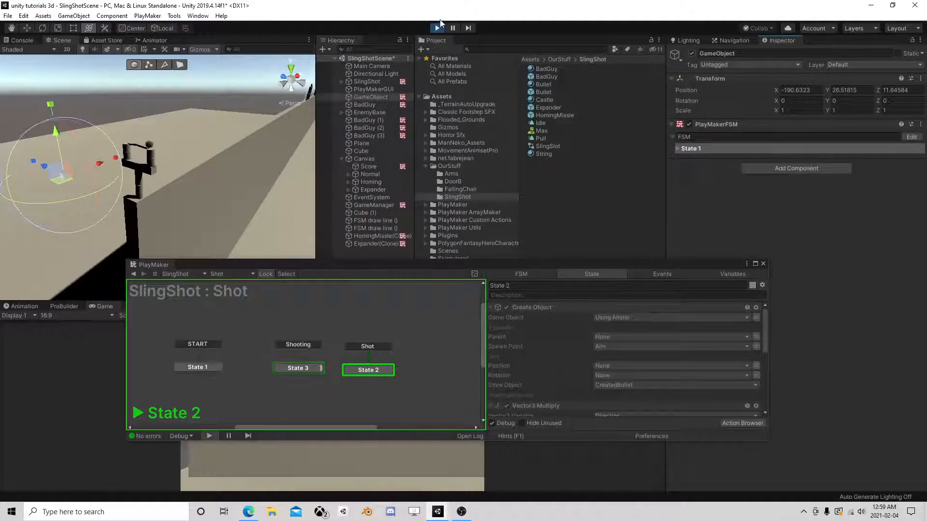
pyautogui.click(453, 28)
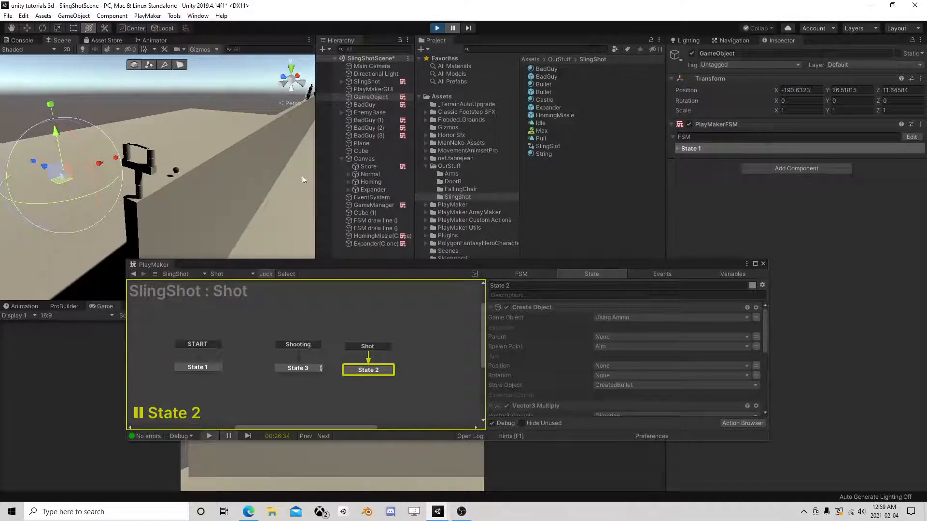
pyautogui.click(379, 243)
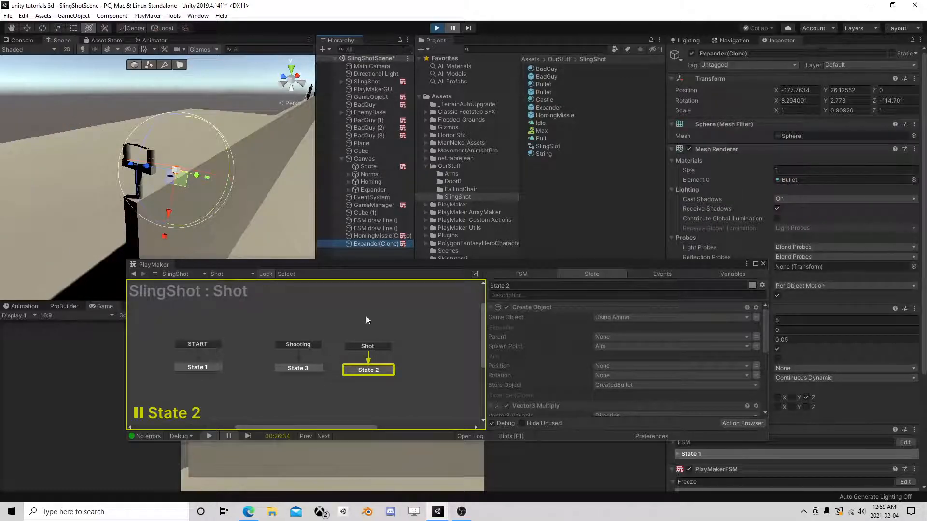
pyautogui.moveTo(375, 270); pyautogui.dragTo(357, 170)
pyautogui.click(437, 28)
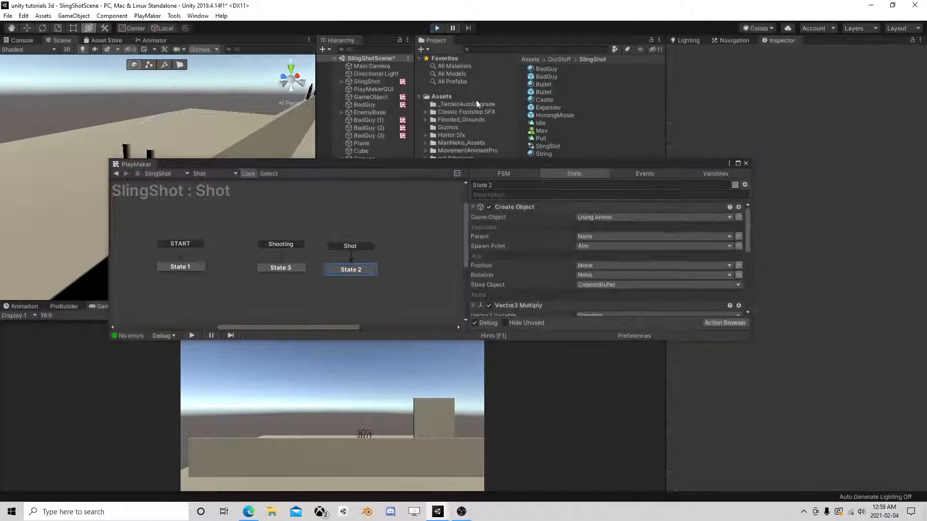
pyautogui.click(746, 163)
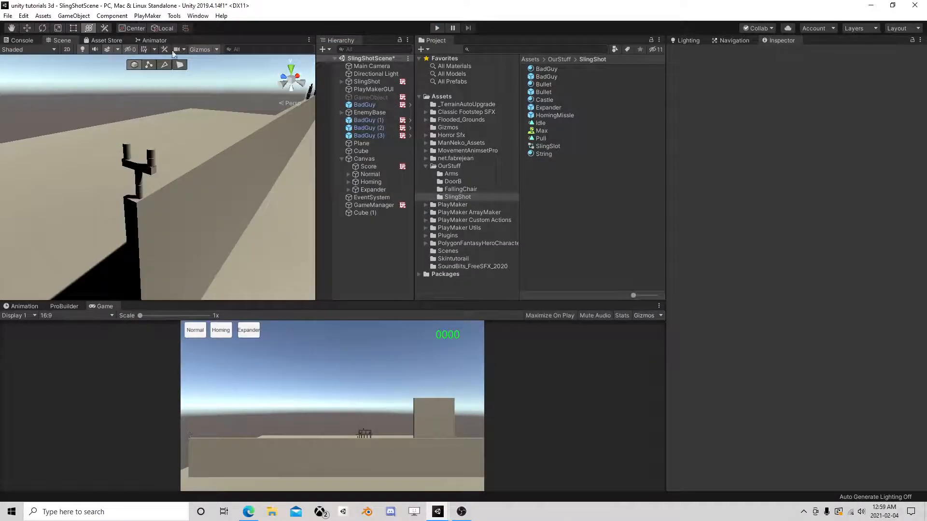
# - Save the scene and frame the SlingShot in the Scene view
pyautogui.click(8, 16)
pyautogui.click(20, 55)
pyautogui.doubleClick(367, 81)
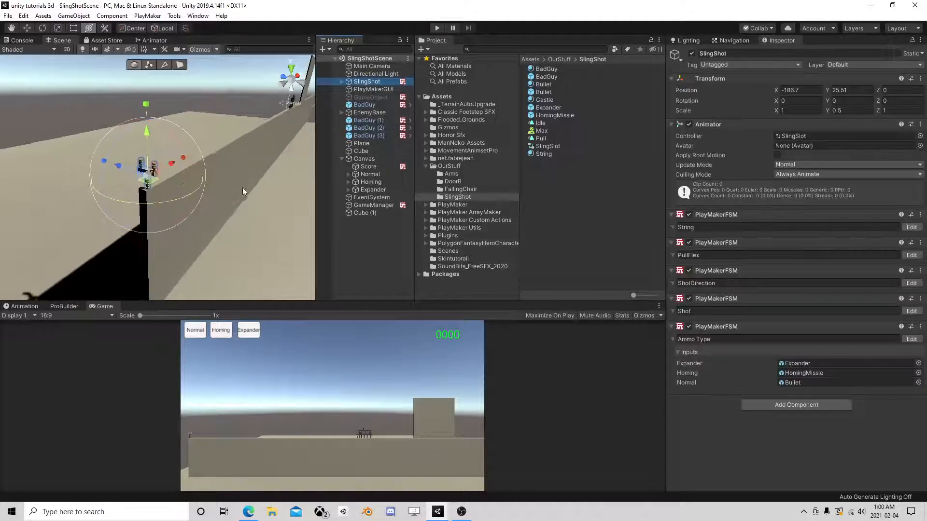
pyautogui.moveTo(239, 188); pyautogui.dragTo(121, 201, button='middle')
pyautogui.moveTo(121, 201); pyautogui.dragTo(44, 200, button='right')
pyautogui.scroll(-2, 242, 199)
pyautogui.moveTo(242, 199); pyautogui.dragTo(174, 196, button='middle')
# - Set the Cube wall's Scale X to 300 and slide it to a new X position
pyautogui.press('y')
pyautogui.click(172, 192)
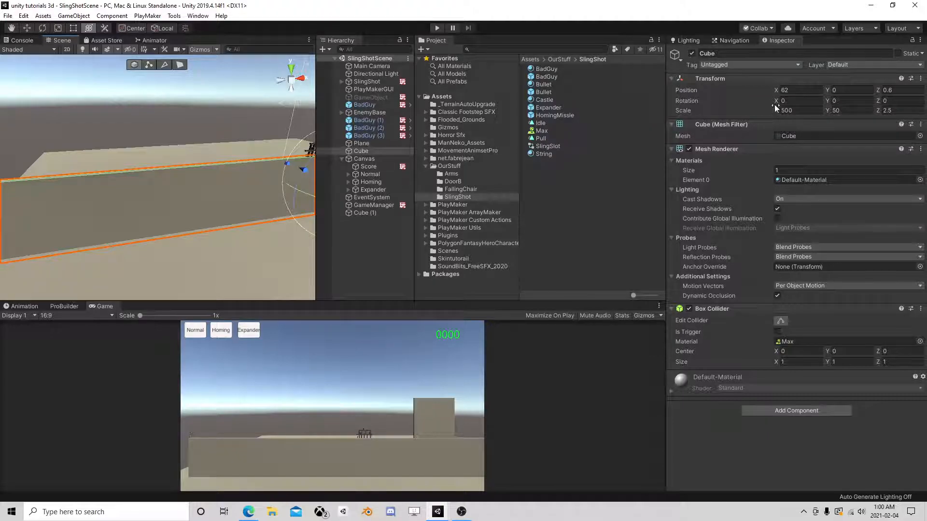
pyautogui.click(803, 111)
pyautogui.write('300')
pyautogui.scroll(-3, 166, 217)
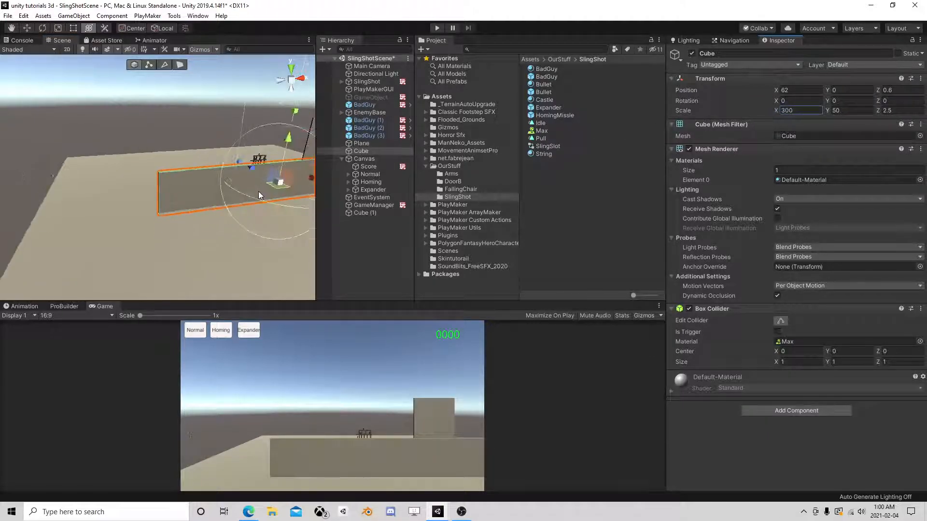
pyautogui.moveTo(258, 191); pyautogui.dragTo(164, 201, button='middle')
pyautogui.moveTo(227, 200); pyautogui.dragTo(132, 216)
pyautogui.moveTo(132, 216); pyautogui.dragTo(204, 197, button='middle')
pyautogui.moveTo(204, 198); pyautogui.dragTo(248, 195)
# - Shift the SlingShot along X to -134.5 and start play mode
pyautogui.doubleClick(374, 82)
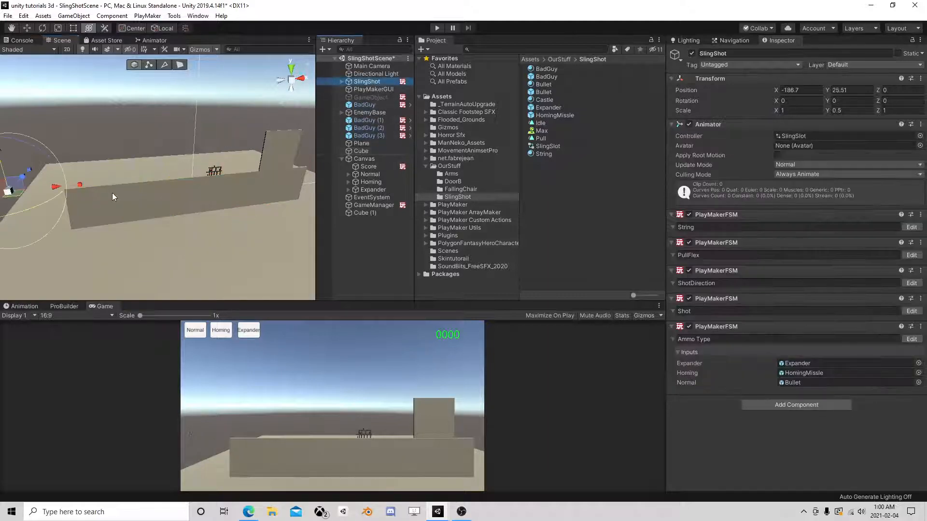
pyautogui.moveTo(107, 188); pyautogui.dragTo(126, 188)
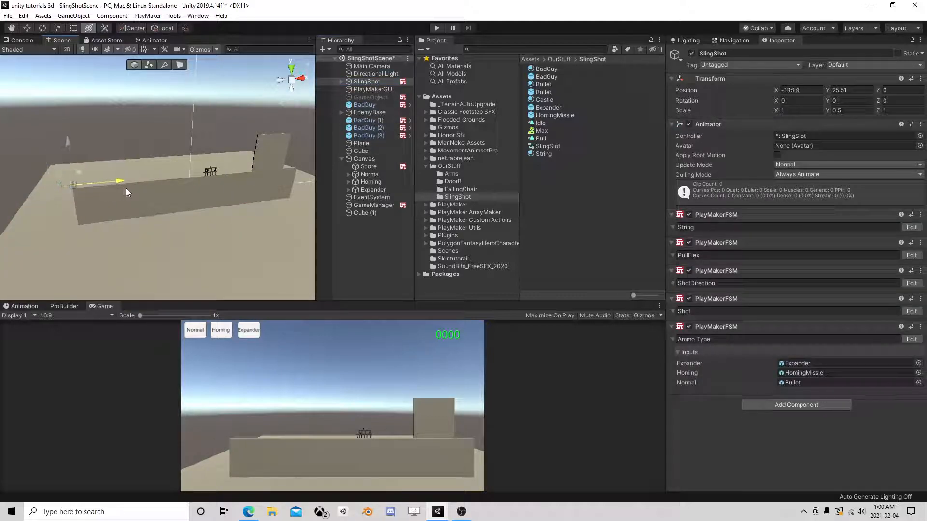
pyautogui.click(437, 28)
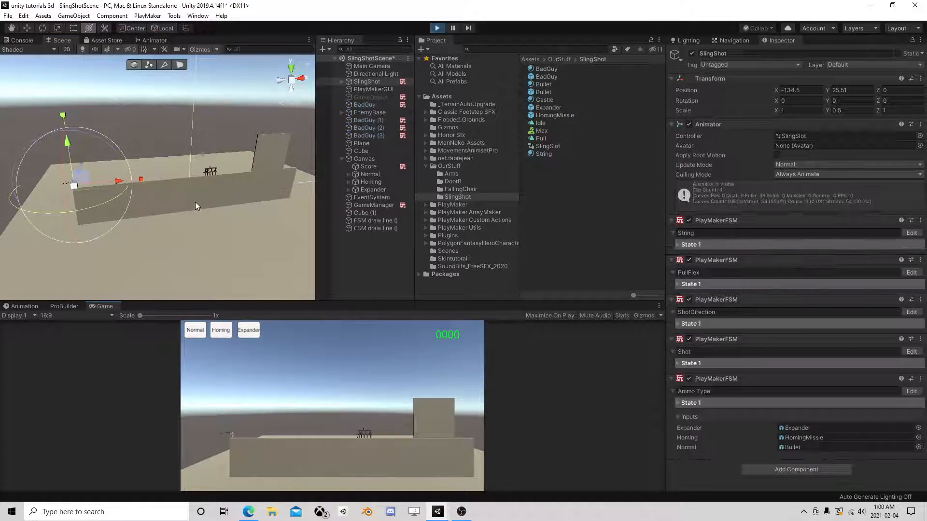
# - Fire a test shot by toggling the GameObject active, then stop the game
pyautogui.click(370, 97)
pyautogui.click(692, 54)
pyautogui.scroll(3, 215, 207)
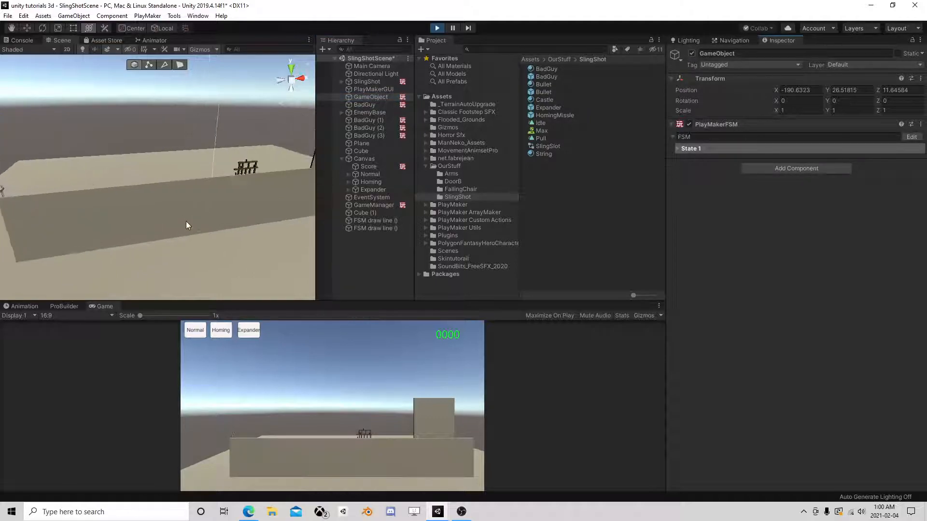
pyautogui.scroll(3, 181, 225)
pyautogui.scroll(-4, 180, 228)
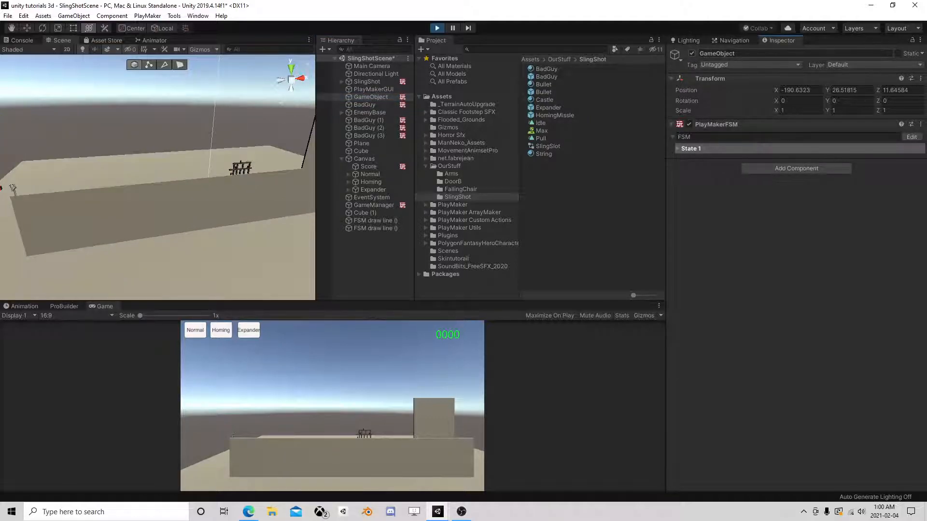
pyautogui.click(692, 53)
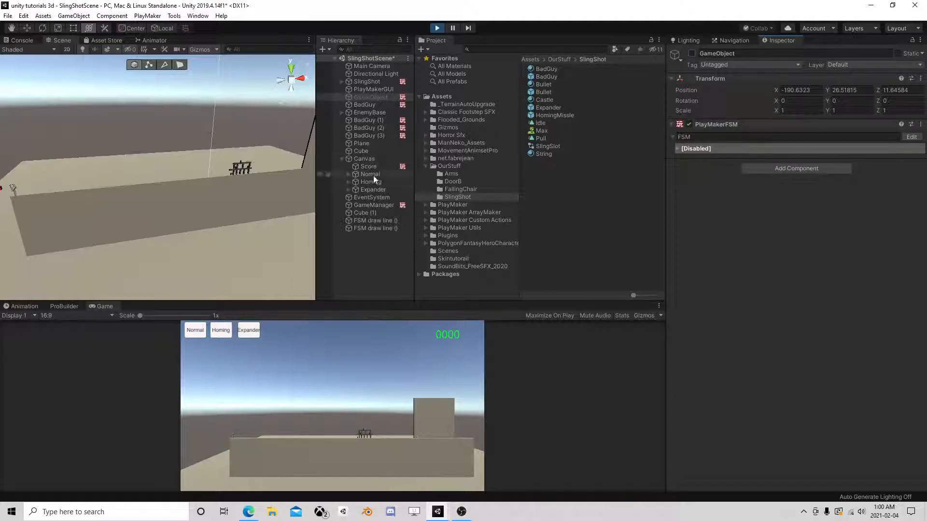
pyautogui.click(437, 28)
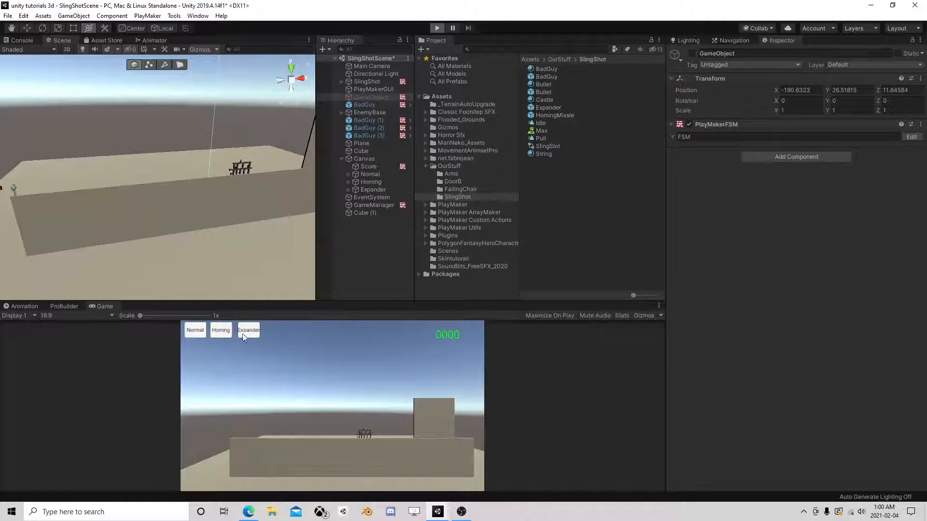
# - Fire a Normal-ammo shot scoring 50 points, then restart play mode
pyautogui.click(195, 331)
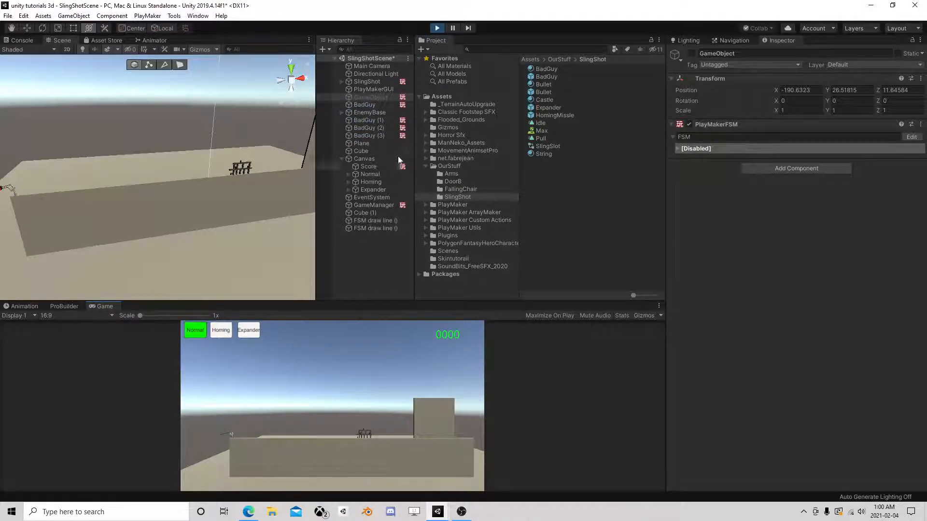
pyautogui.click(692, 54)
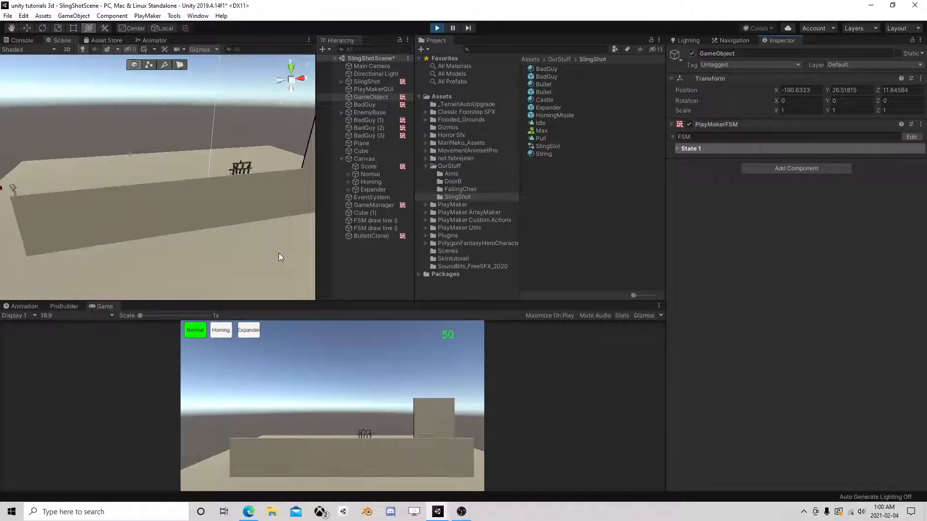
pyautogui.click(438, 28)
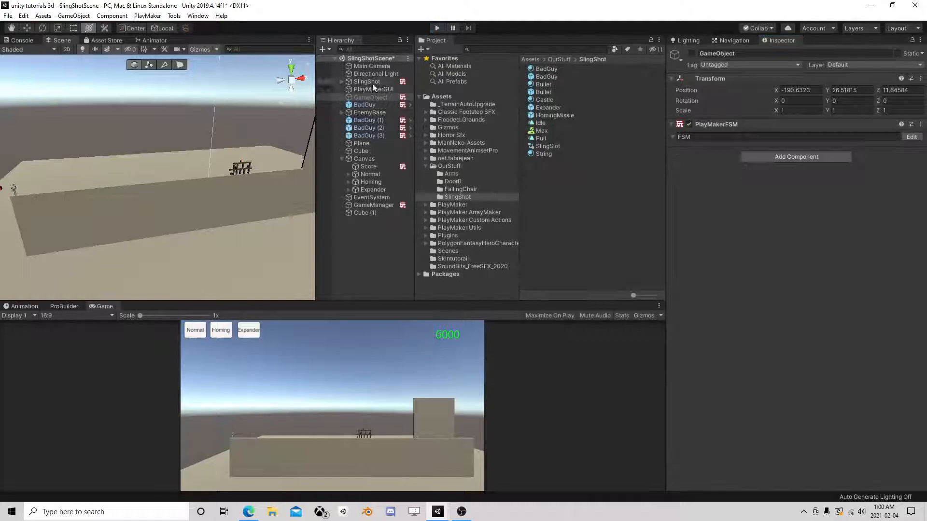
pyautogui.click(438, 28)
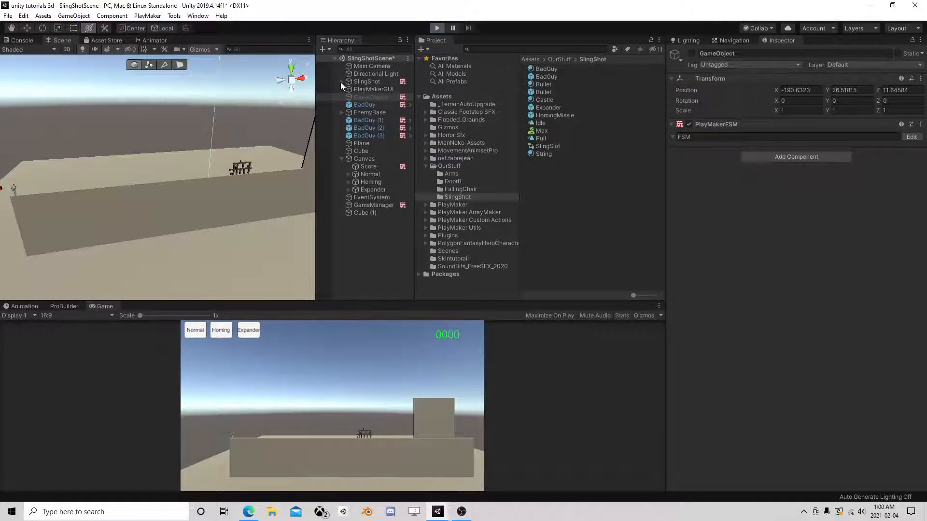
# - Aim the slingshot by pulling the Puller back and down
pyautogui.click(341, 82)
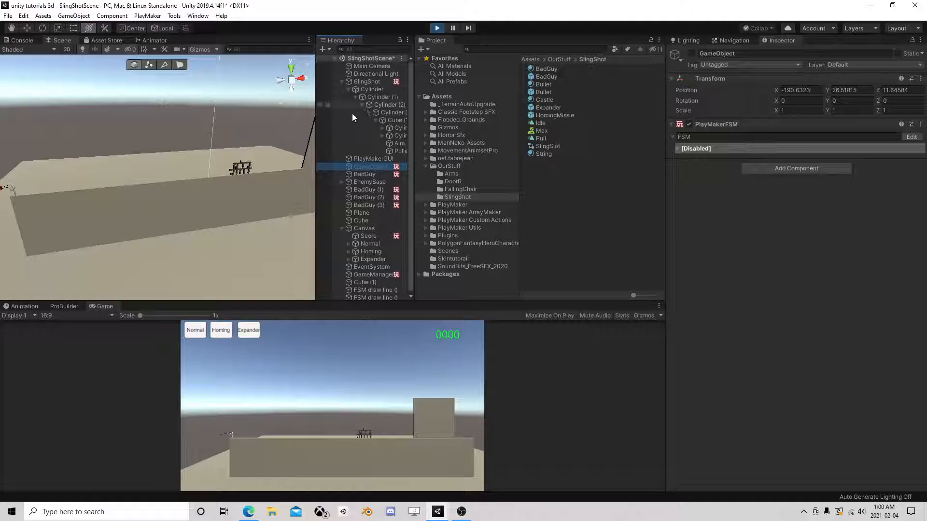
pyautogui.click(399, 150)
pyautogui.press('f')
pyautogui.moveTo(163, 137); pyautogui.dragTo(156, 136)
pyautogui.moveTo(100, 103); pyautogui.dragTo(100, 104)
pyautogui.scroll(-4, 224, 132)
pyautogui.moveTo(224, 132); pyautogui.dragTo(108, 151, button='middle')
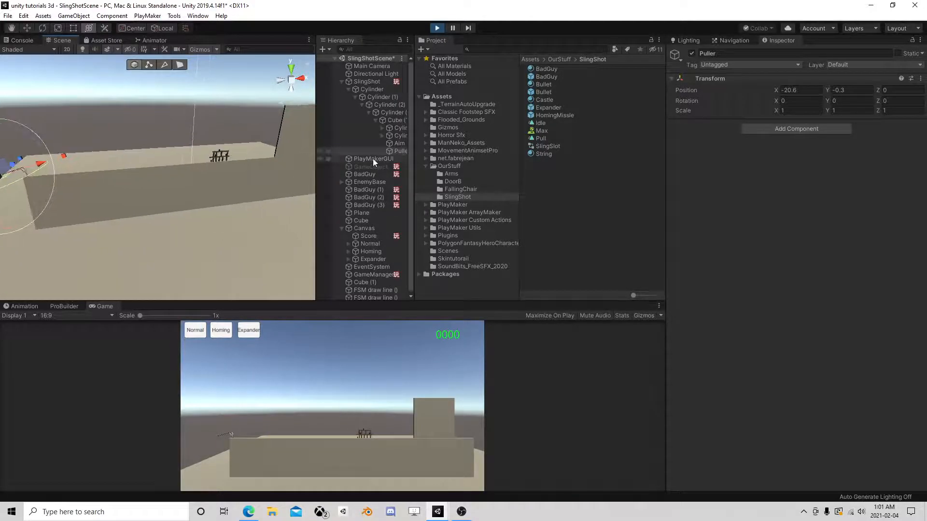
# - Activate the GameObject to launch a shot and watch it near the wall
pyautogui.click(341, 82)
pyautogui.click(363, 104)
pyautogui.click(365, 97)
pyautogui.click(692, 53)
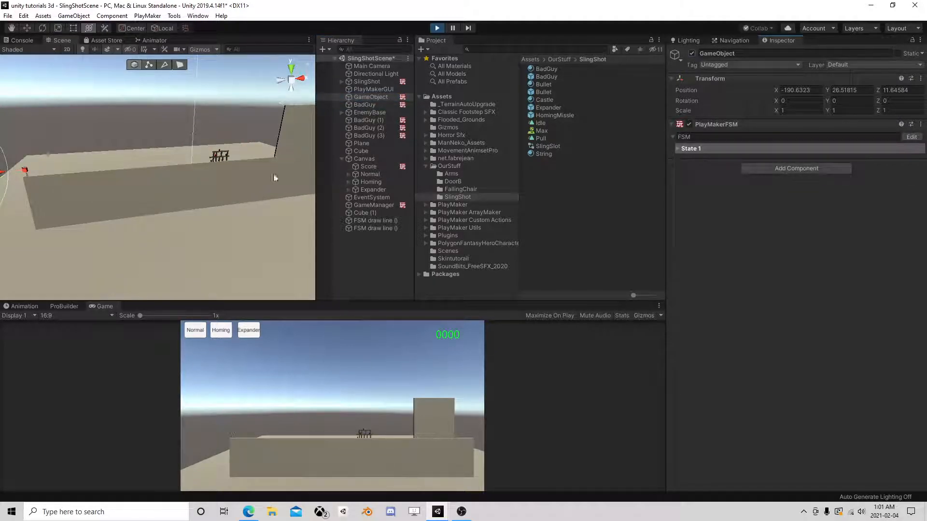
pyautogui.scroll(8, 190, 185)
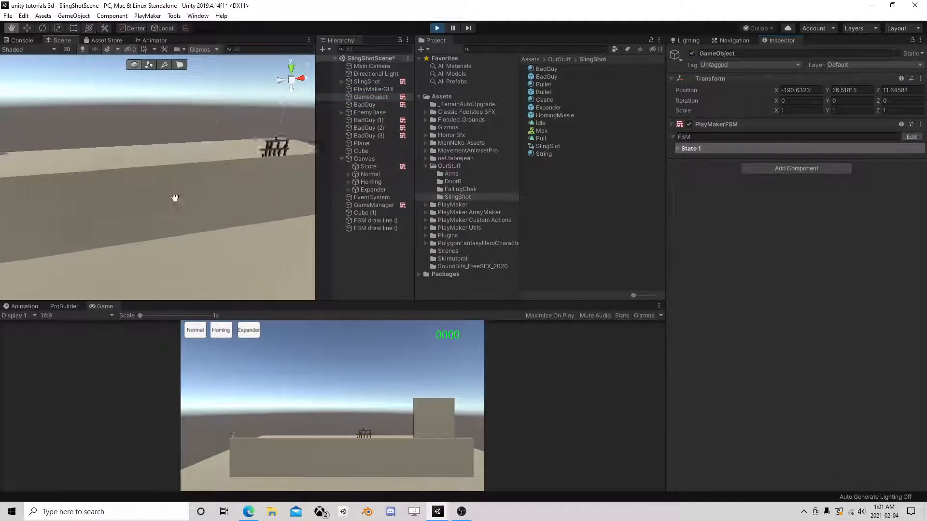
pyautogui.moveTo(153, 197); pyautogui.dragTo(285, 200, button='middle')
pyautogui.scroll(4, 145, 207)
pyautogui.moveTo(143, 207)
pyautogui.mouseDown(button='middle')
pyautogui.moveTo(259, 202)
pyautogui.moveTo(138, 213)
pyautogui.mouseUp(button='middle')
pyautogui.scroll(3, 260, 201)
# - Toggle the GameObject off and on, then restart play mode
pyautogui.click(691, 53)
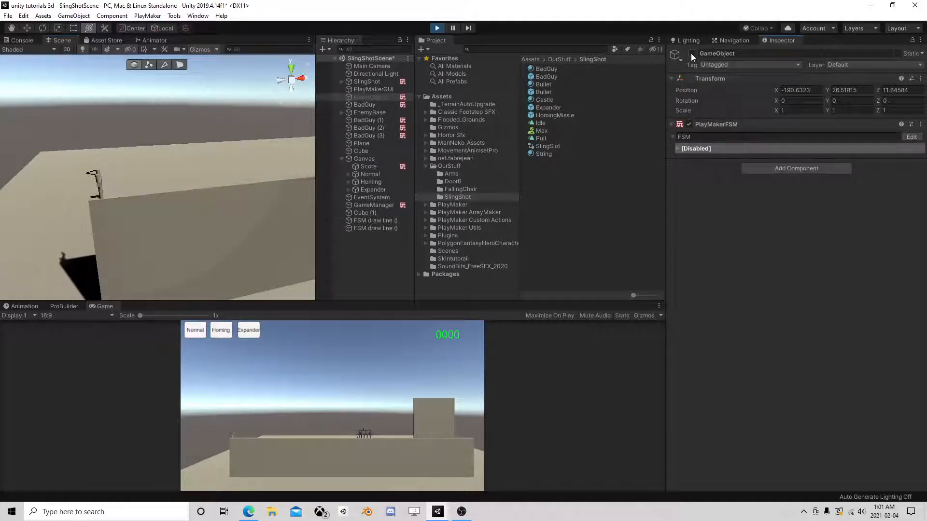
pyautogui.click(691, 54)
pyautogui.click(691, 54)
pyautogui.click(438, 28)
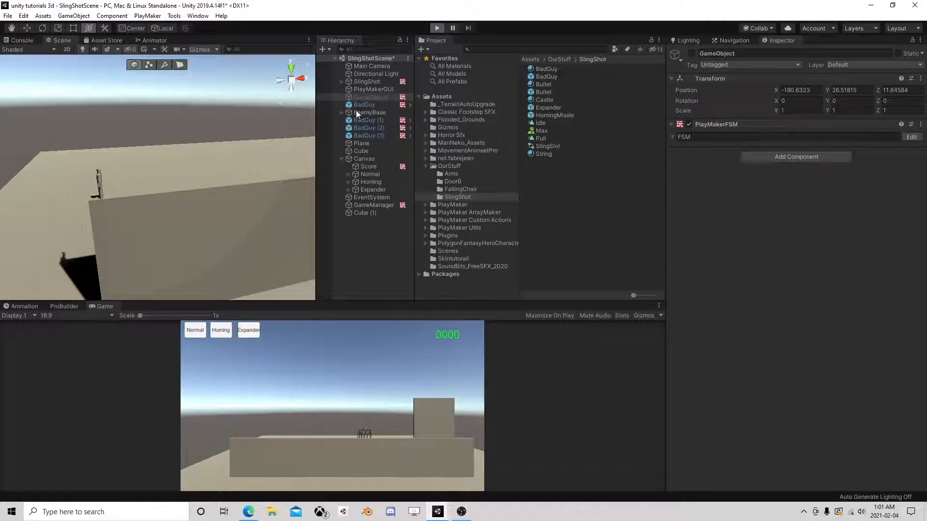
# - Re-aim the Puller down and back, fire another shot, then stop the game
pyautogui.click(342, 81)
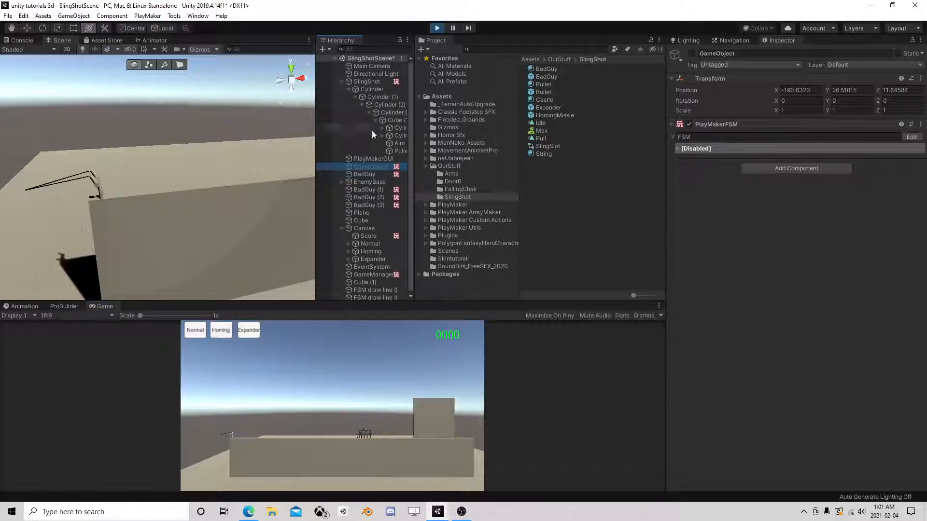
pyautogui.click(401, 151)
pyautogui.moveTo(169, 166); pyautogui.dragTo(189, 156, button='middle')
pyautogui.moveTo(62, 130); pyautogui.dragTo(64, 143)
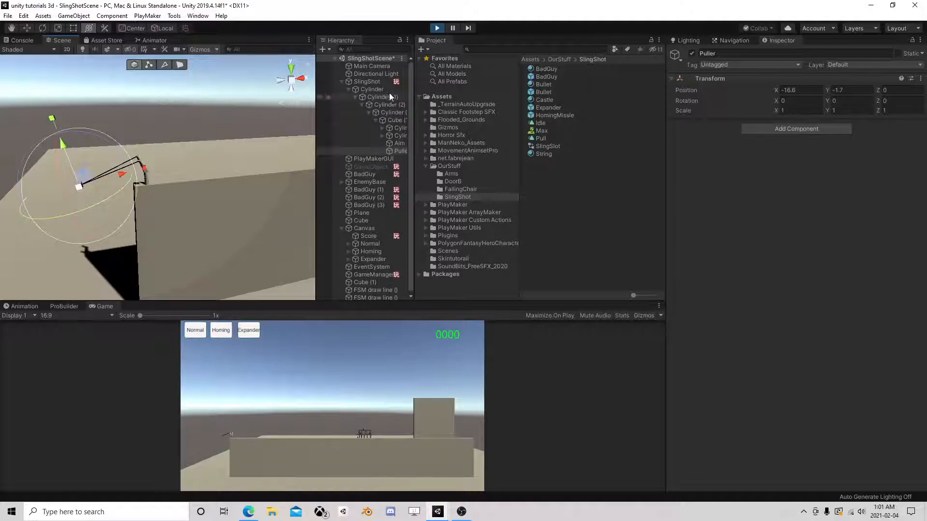
pyautogui.click(377, 81)
pyautogui.click(374, 166)
pyautogui.click(692, 53)
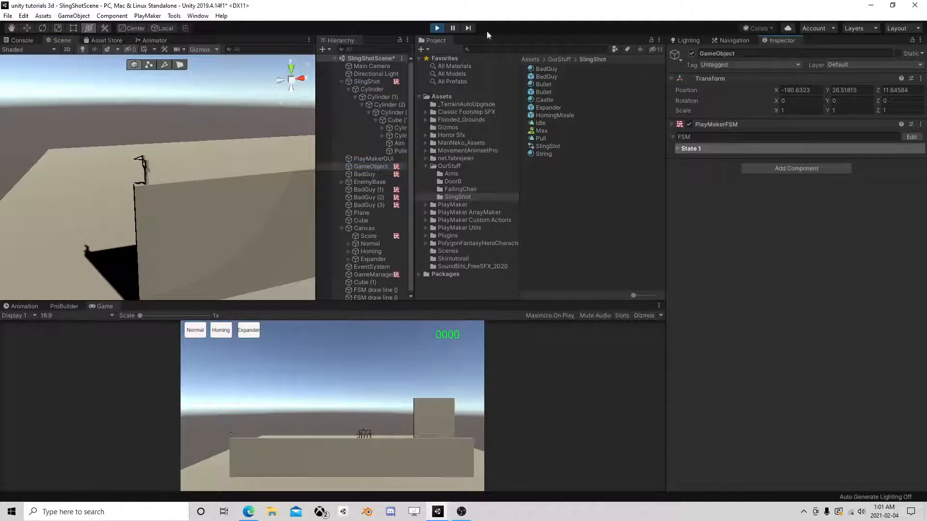
pyautogui.click(438, 28)
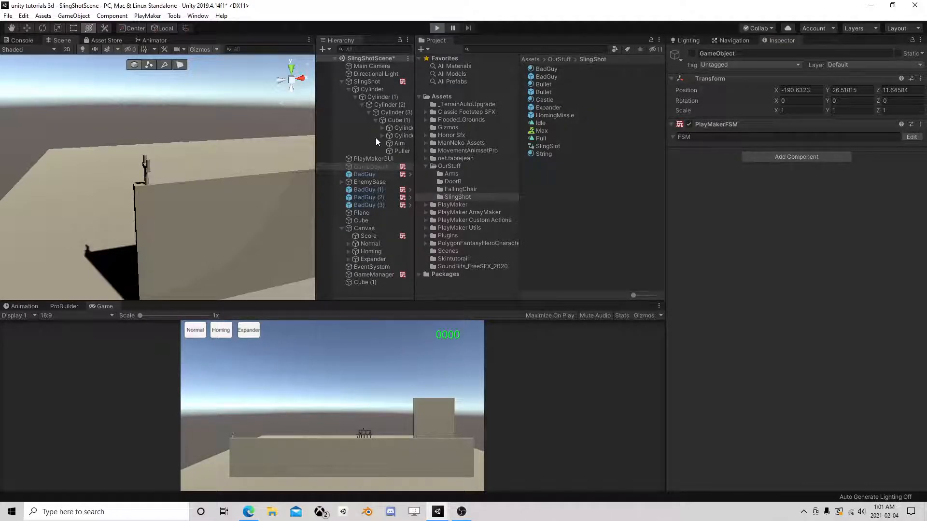
# - Replay, pull the Puller further back, and fire Expander ammo to knock a BadGuy off
pyautogui.hotkey('ctrl', 'p')
pyautogui.click(400, 151)
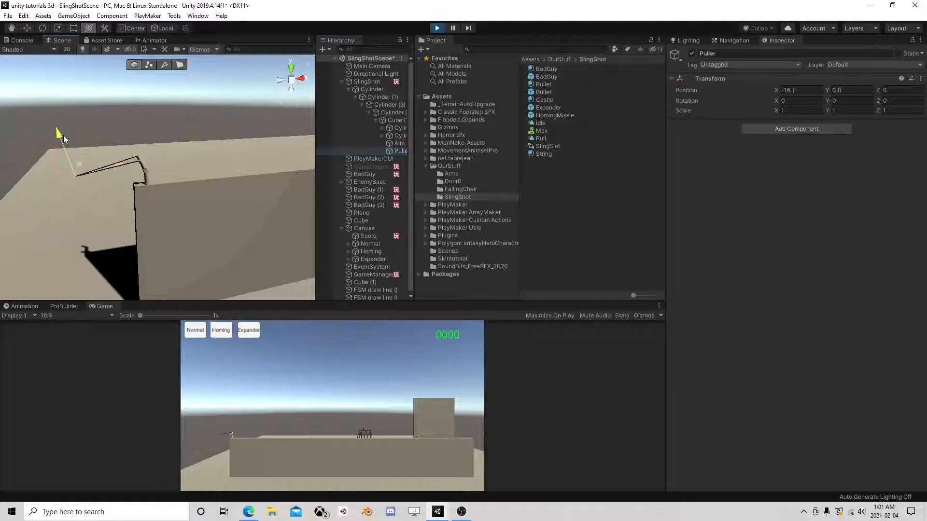
pyautogui.moveTo(123, 172); pyautogui.dragTo(118, 173)
pyautogui.click(243, 332)
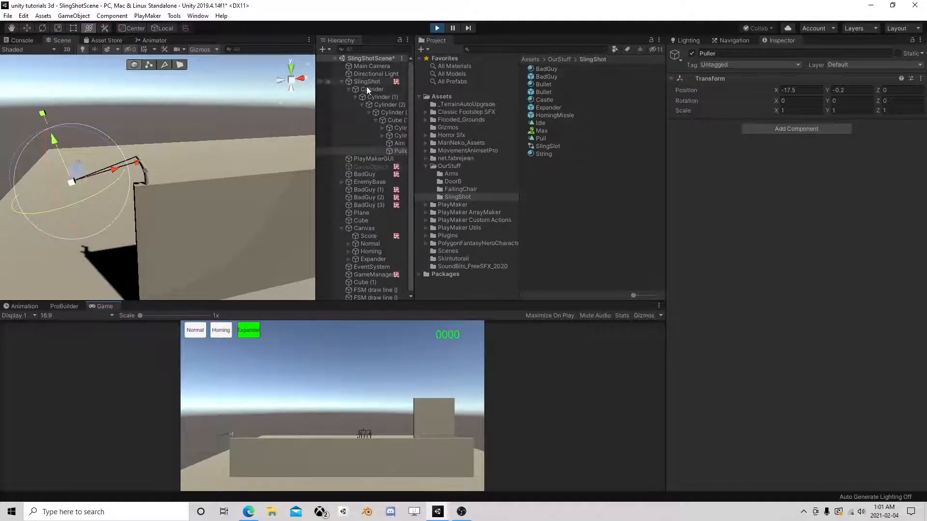
pyautogui.click(342, 82)
pyautogui.click(371, 97)
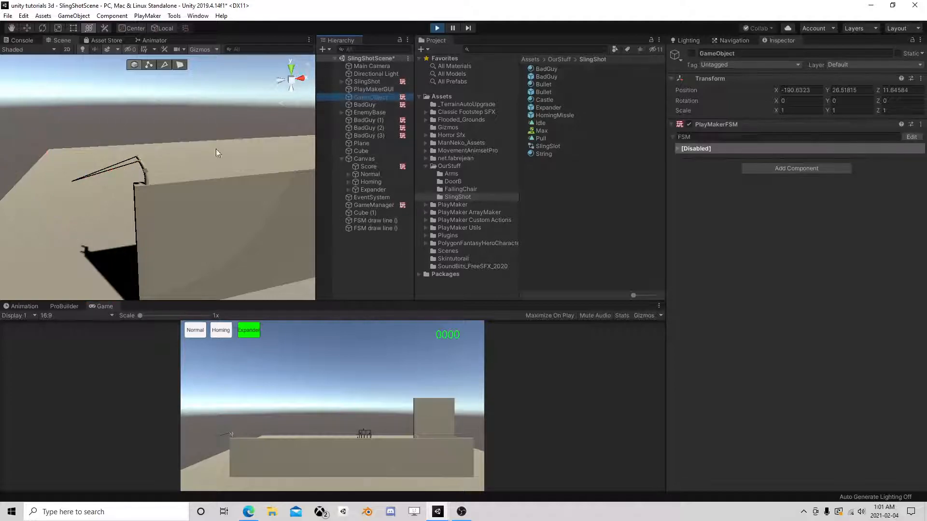
pyautogui.click(692, 53)
pyautogui.moveTo(274, 160); pyautogui.dragTo(58, 183, button='middle')
pyautogui.moveTo(270, 140); pyautogui.dragTo(83, 145, button='middle')
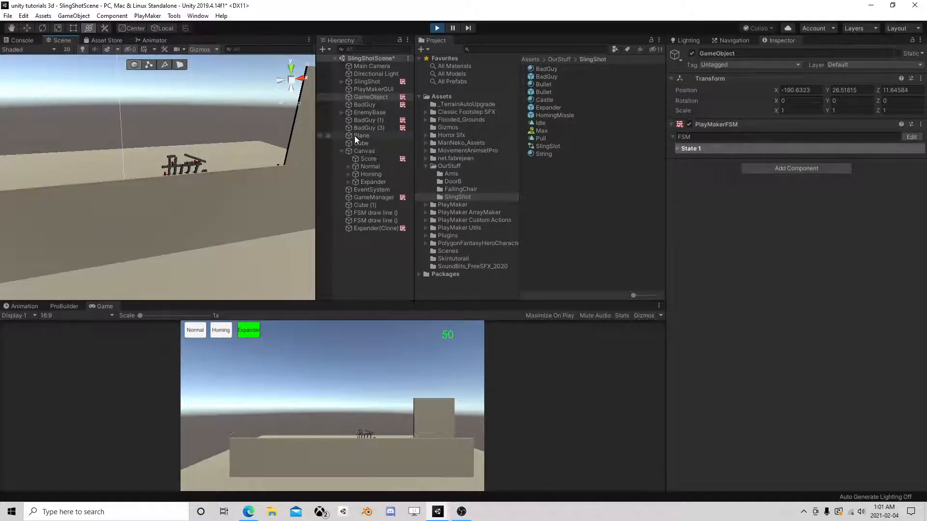
pyautogui.click(436, 28)
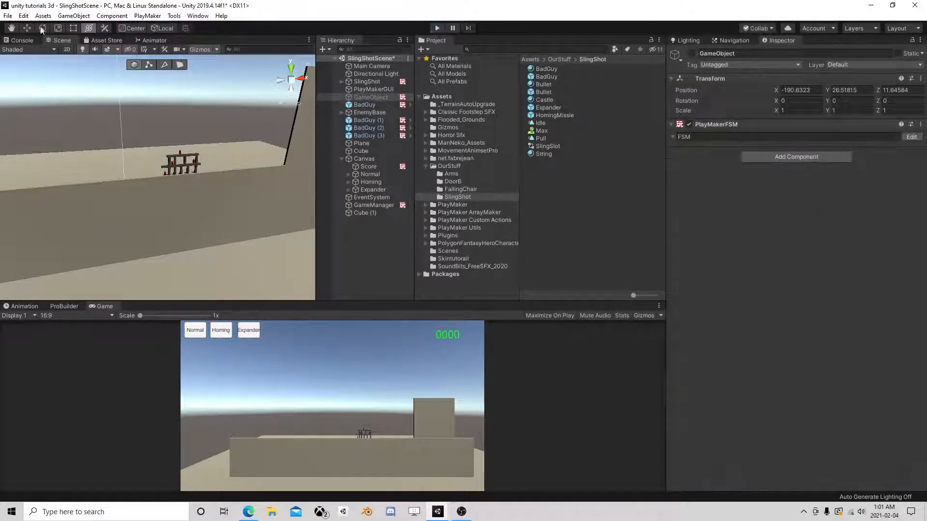
# - Save the Unity scene, then bring up and minimize OBS
pyautogui.click(6, 17)
pyautogui.click(19, 50)
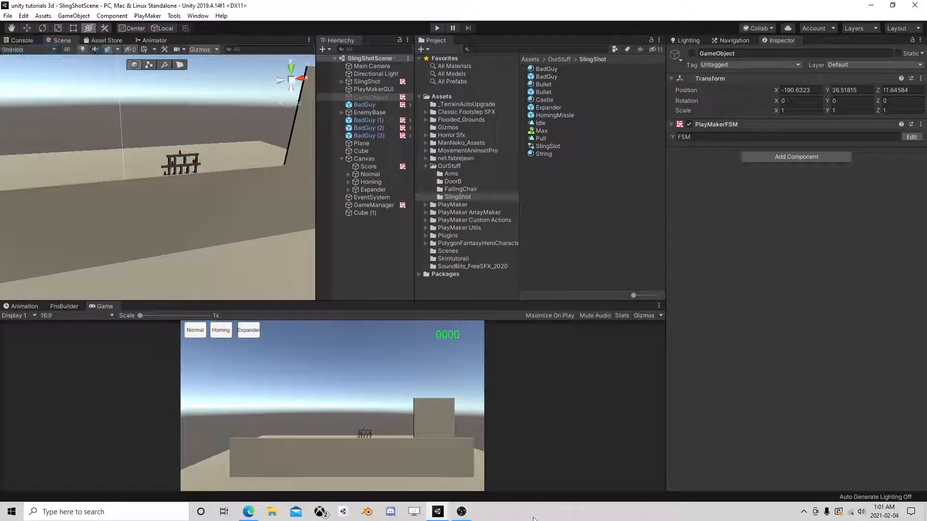
pyautogui.click(461, 513)
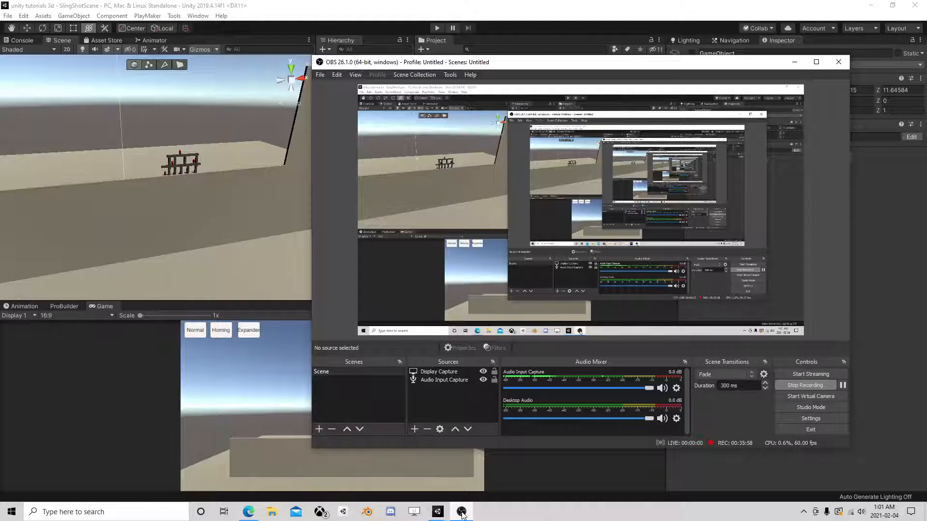
pyautogui.click(462, 515)
# - Reframe the Scene view on the wall, collapse the Canvas hierarchy, and reopen OBS
pyautogui.moveTo(163, 208)
pyautogui.mouseDown(button='middle')
pyautogui.moveTo(226, 202)
pyautogui.moveTo(155, 213)
pyautogui.mouseUp(button='middle')
pyautogui.scroll(2, 155, 212)
pyautogui.moveTo(317, 261); pyautogui.dragTo(456, 246)
pyautogui.moveTo(408, 242); pyautogui.dragTo(324, 225, button='middle')
pyautogui.moveTo(255, 149); pyautogui.dragTo(227, 172, button='right')
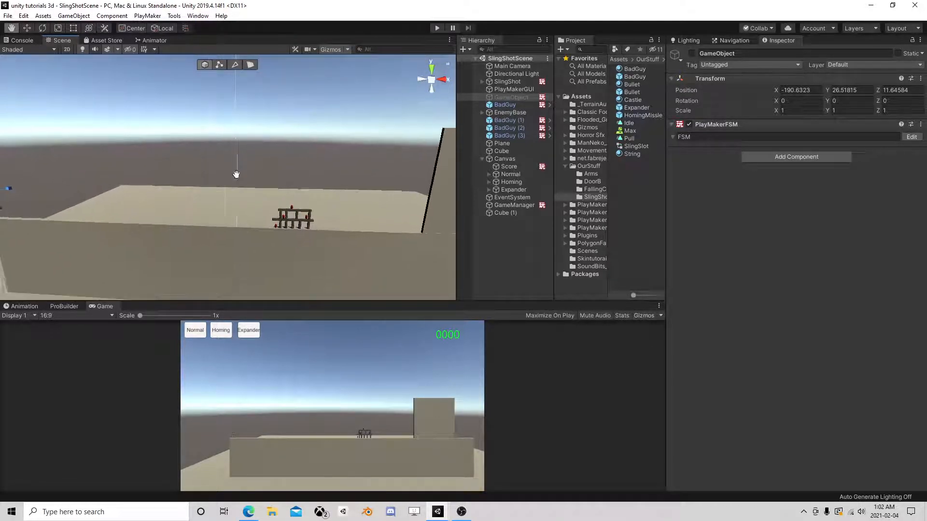
pyautogui.moveTo(227, 171); pyautogui.dragTo(384, 184, button='middle')
pyautogui.scroll(2, 334, 201)
pyautogui.click(482, 159)
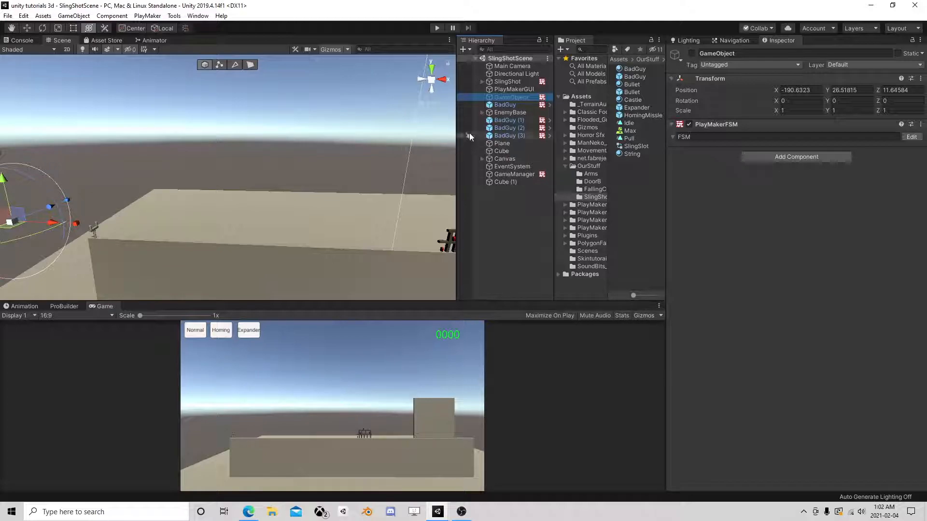
pyautogui.click(460, 514)
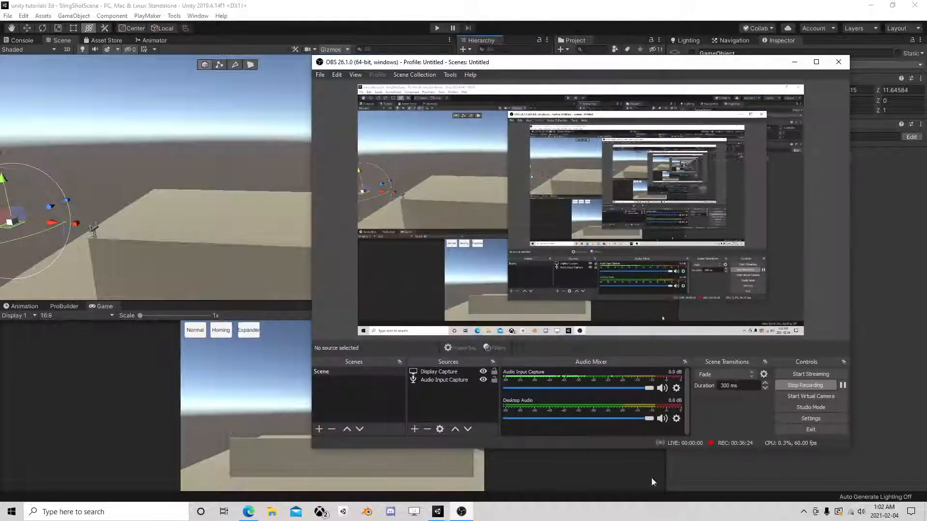